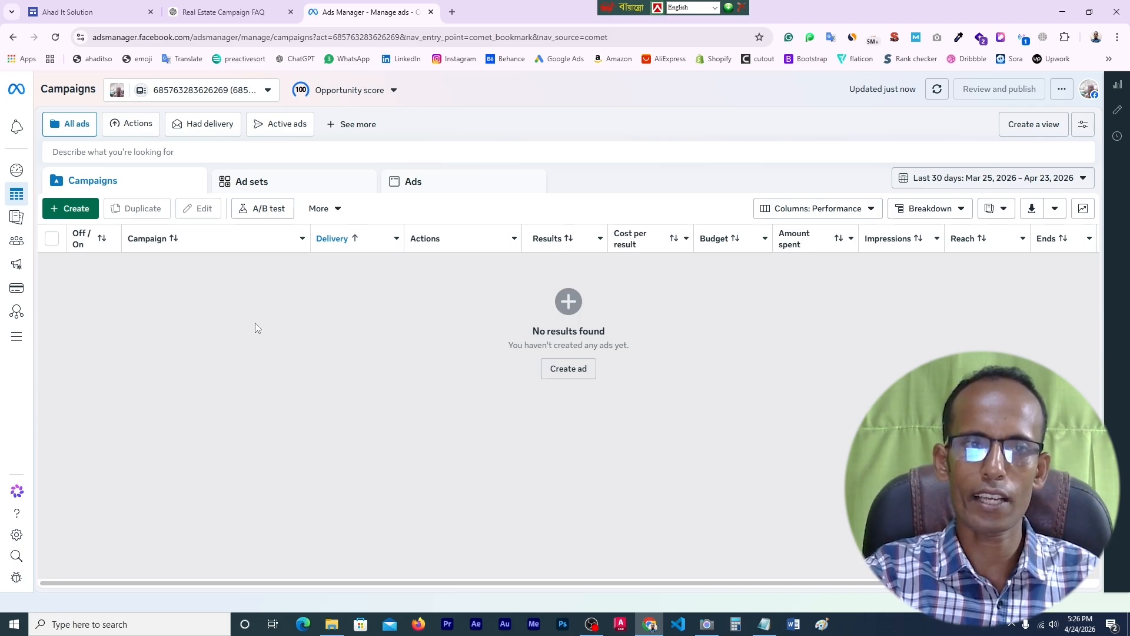
# - Switch to the Digital Shop USD Ad account in the Digital Shop USD business portfolio
pyautogui.click(267, 92)
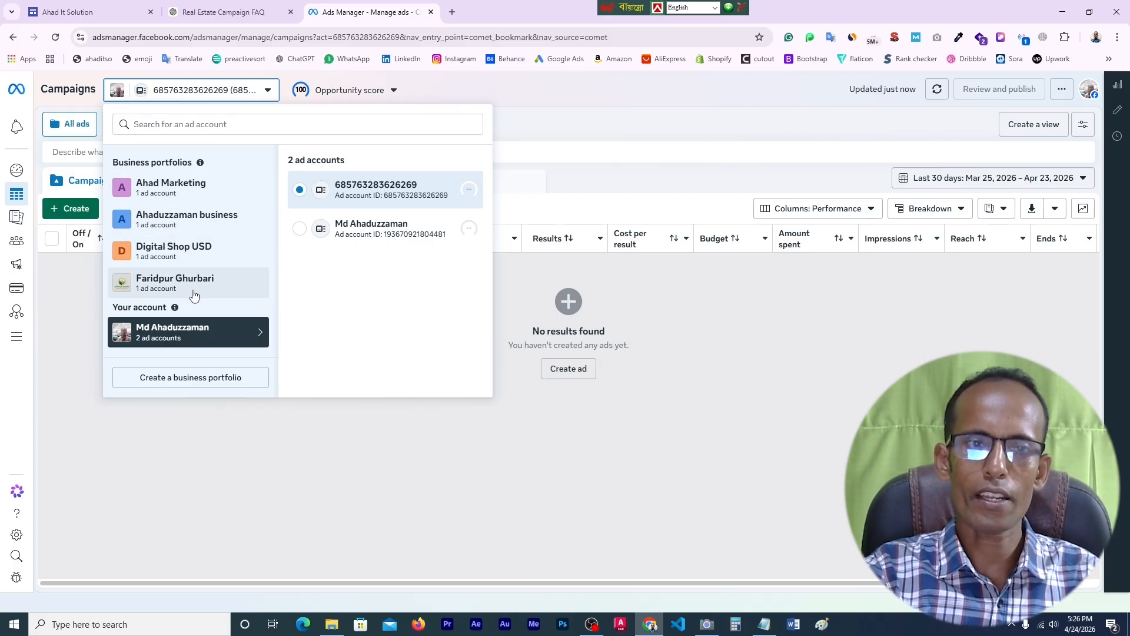
pyautogui.click(175, 254)
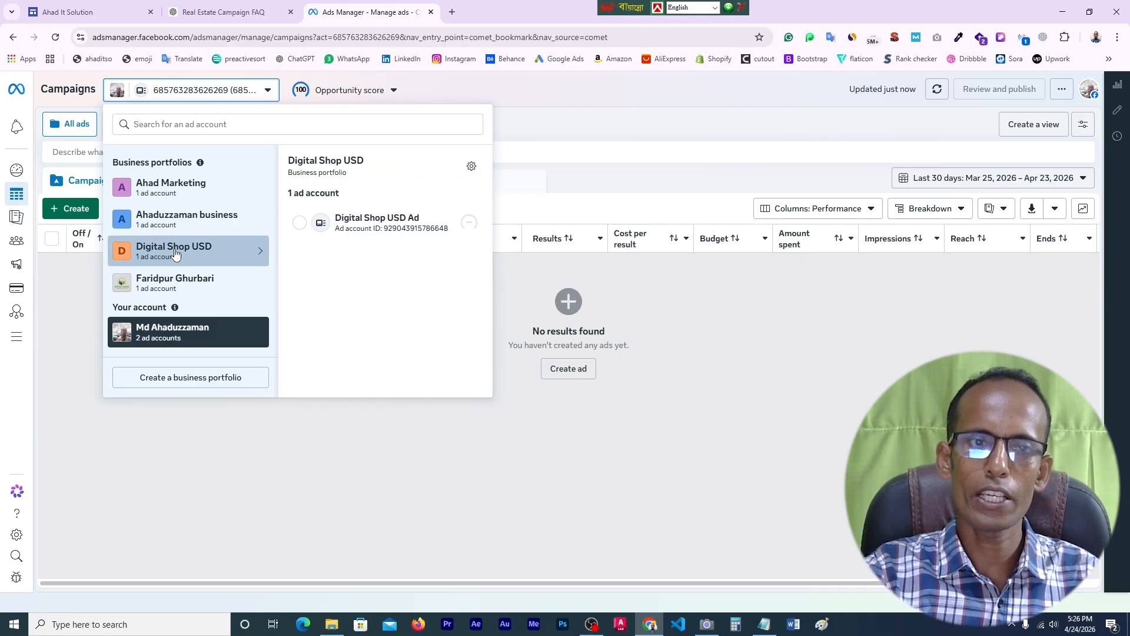
pyautogui.click(375, 228)
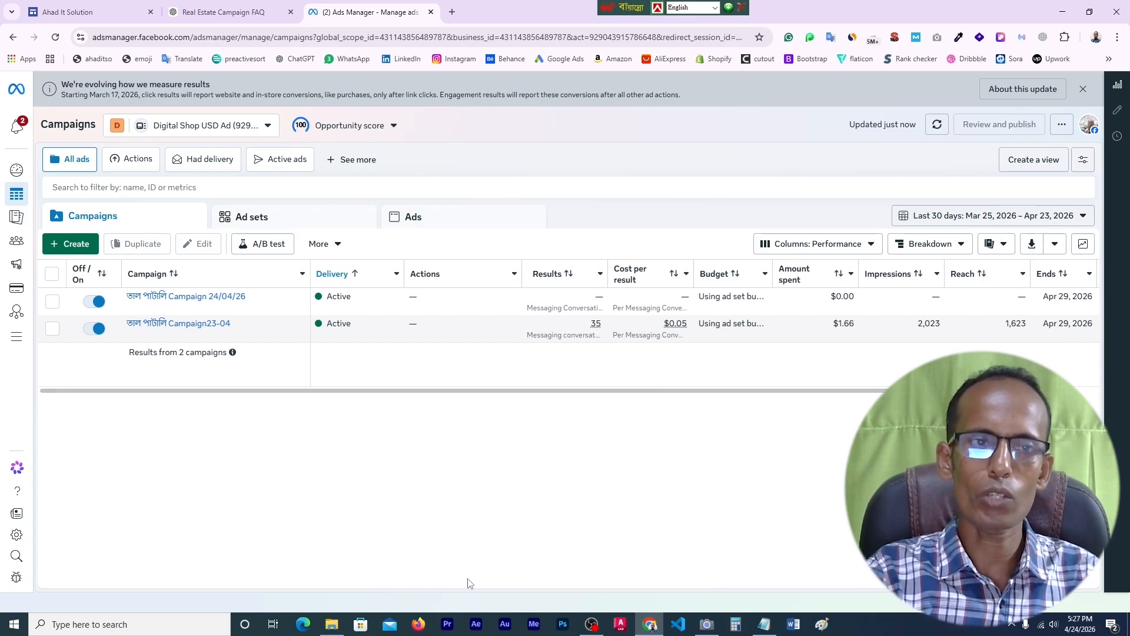
# - Create a new Auction campaign with the Leads objective
pyautogui.click(72, 244)
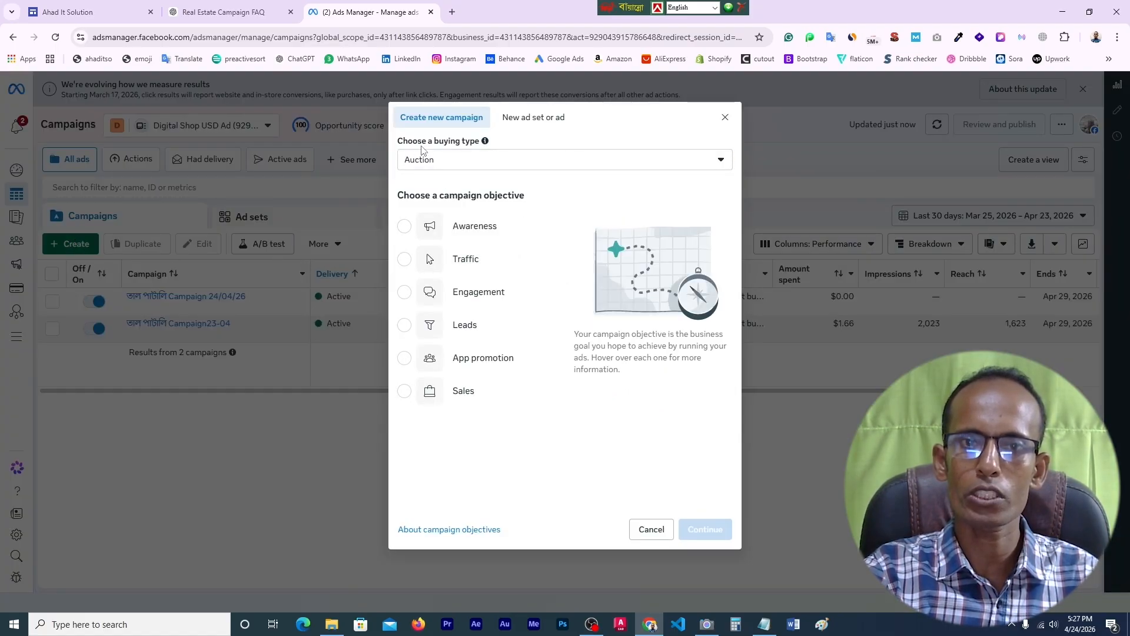
pyautogui.click(404, 329)
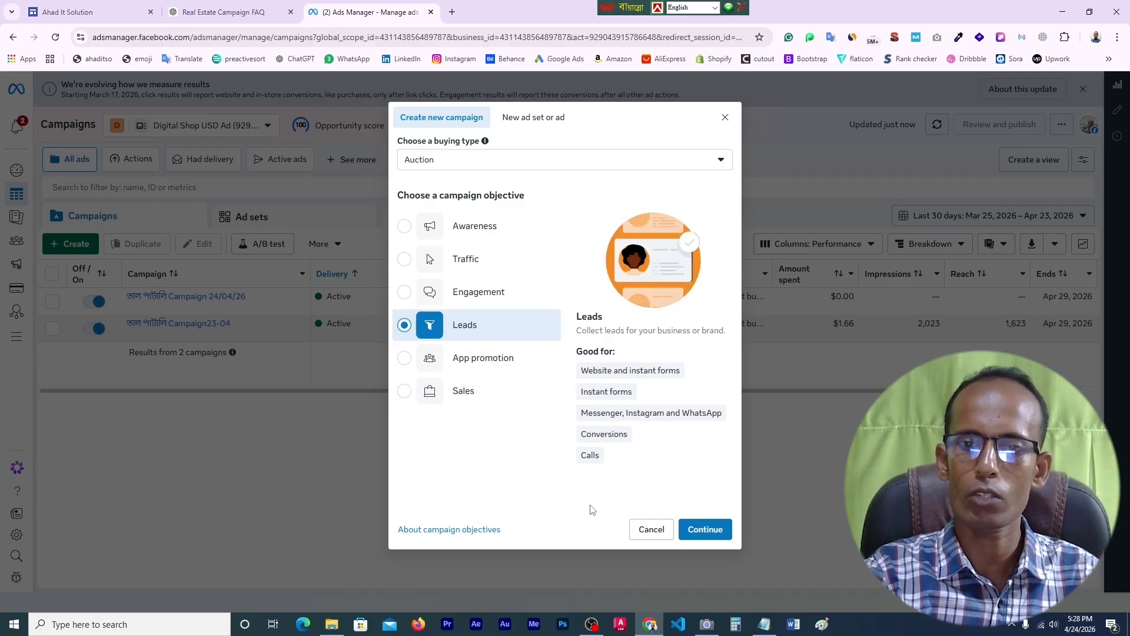
pyautogui.click(706, 532)
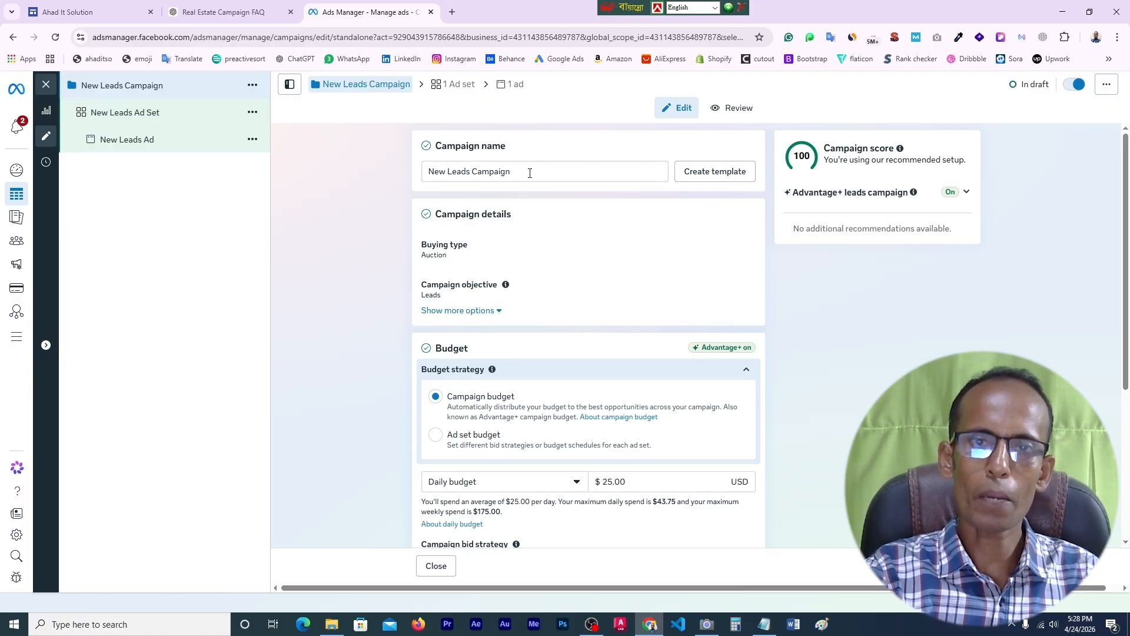
# - Rename the campaign as "Flat Sale Leads Campaign" and copy the full name
pyautogui.moveTo(654, 171); pyautogui.dragTo(425, 177)
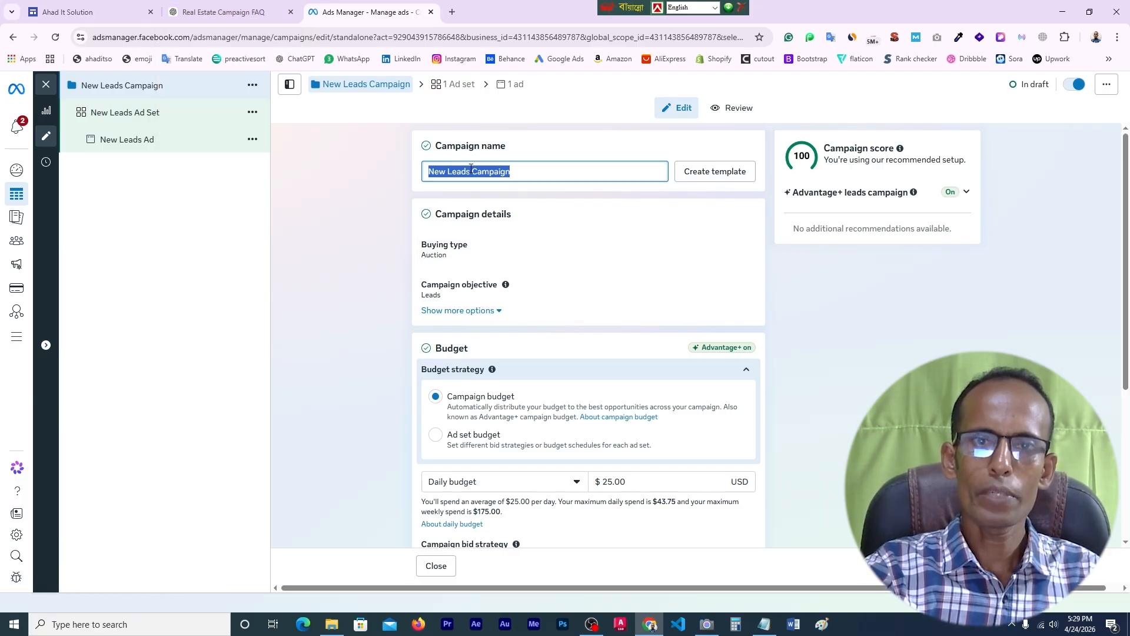
pyautogui.moveTo(474, 170); pyautogui.dragTo(428, 175)
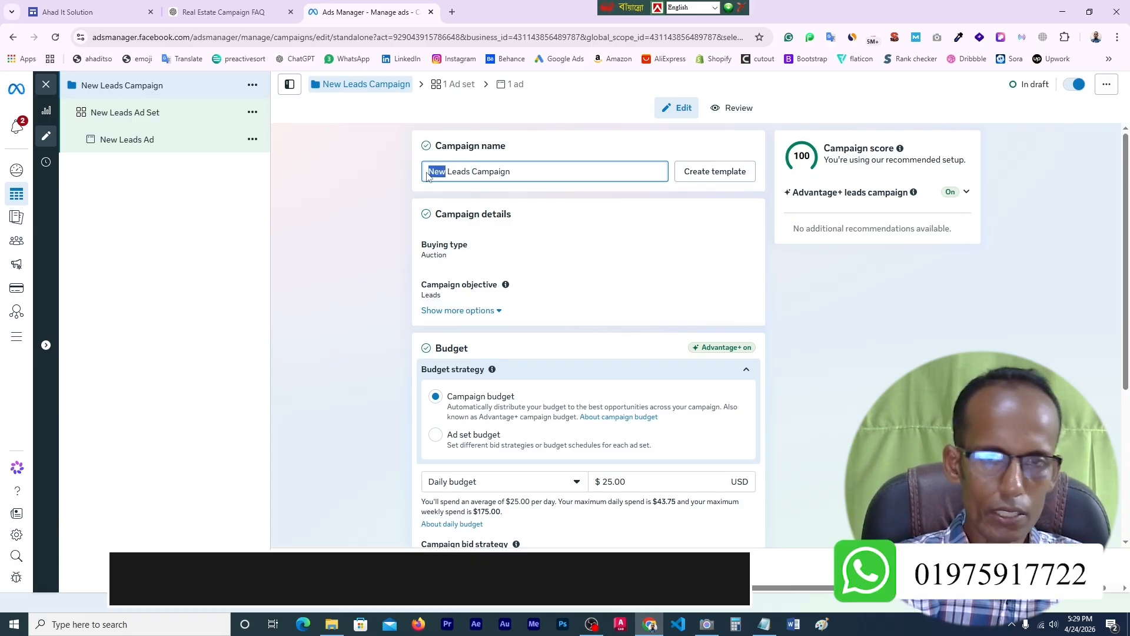
pyautogui.write('Flat Sale')
pyautogui.tripleClick(535, 175)
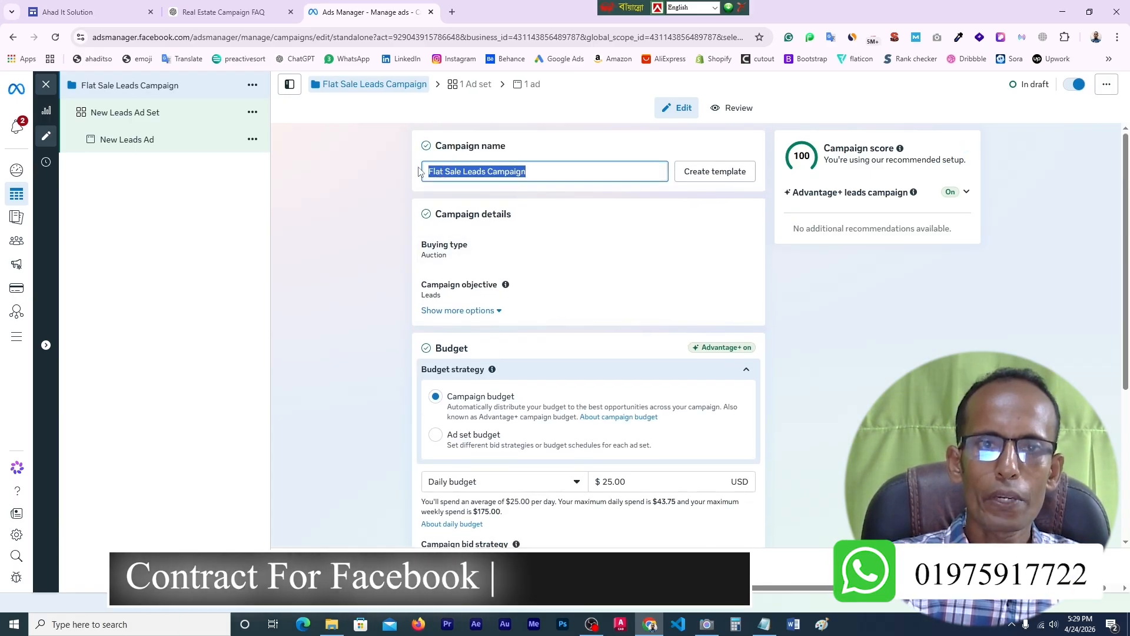
pyautogui.rightClick(462, 176)
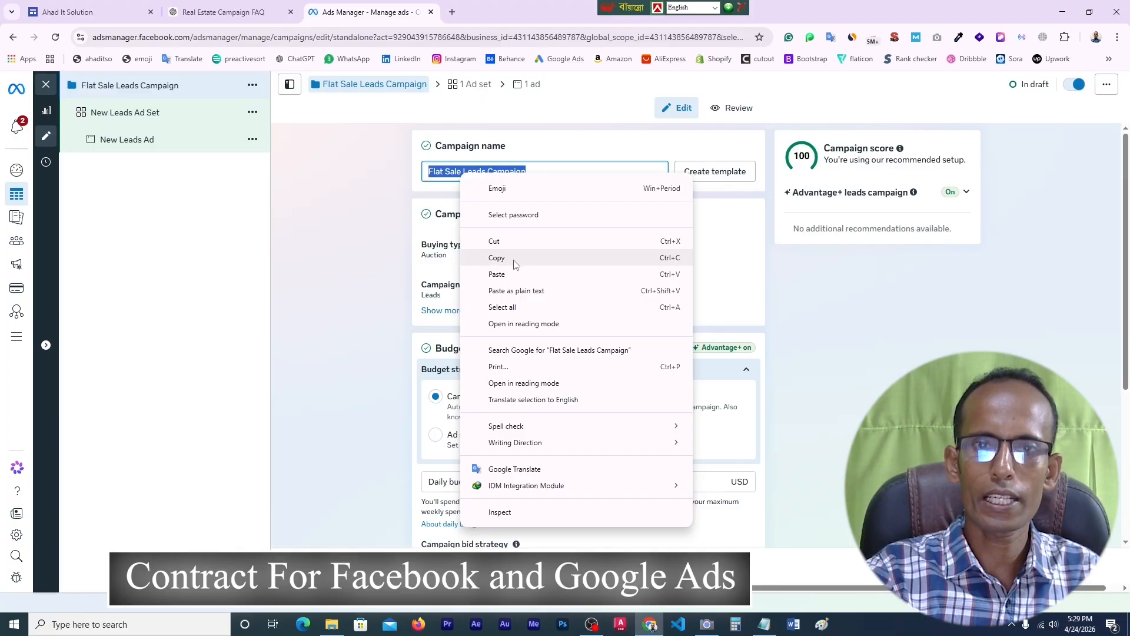
pyautogui.click(514, 262)
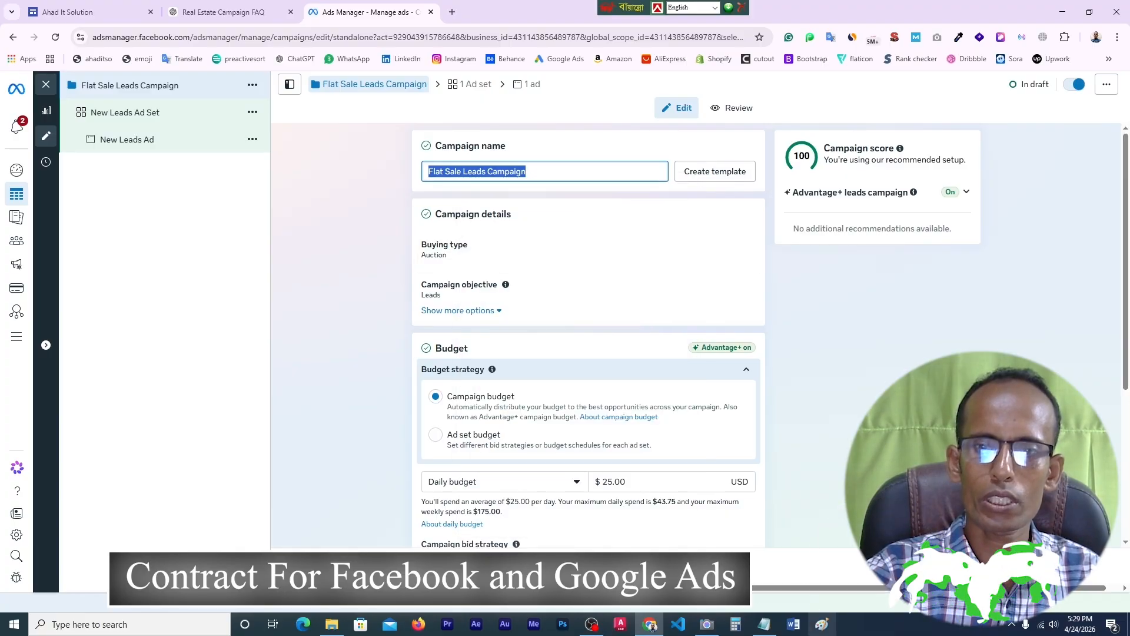
pyautogui.click(767, 627)
pyautogui.hotkey('alt', 'Tab')
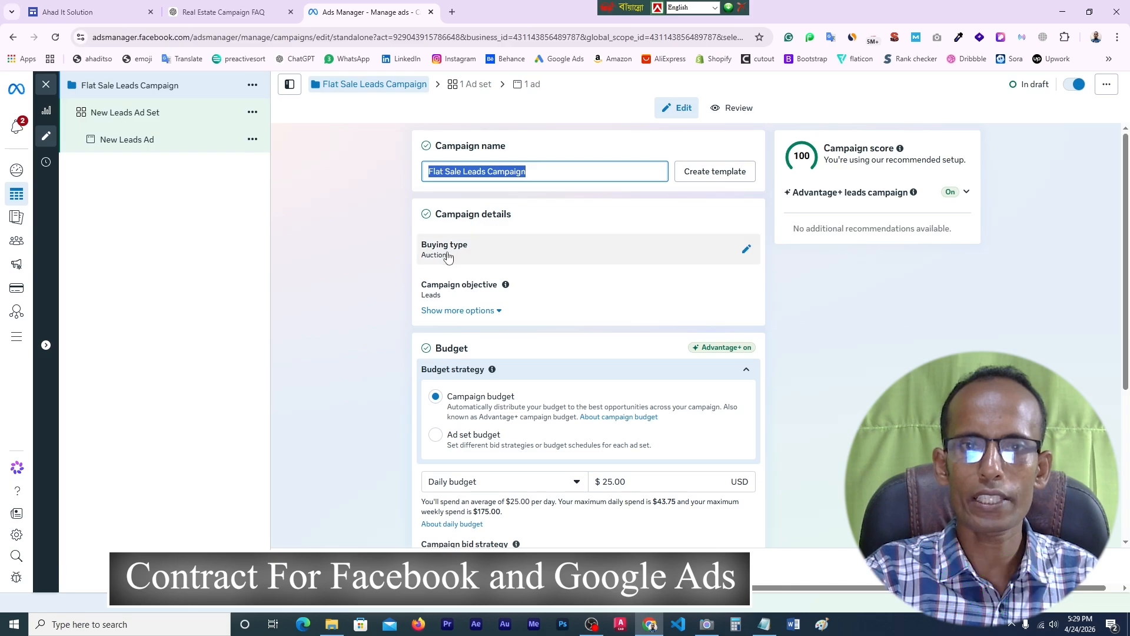
# - Proceed to the ad set and replace "New Leads" with the copied campaign name, making it "Flat Sale Leads Campaign Ad Set"
pyautogui.scroll(-1, 534, 268)
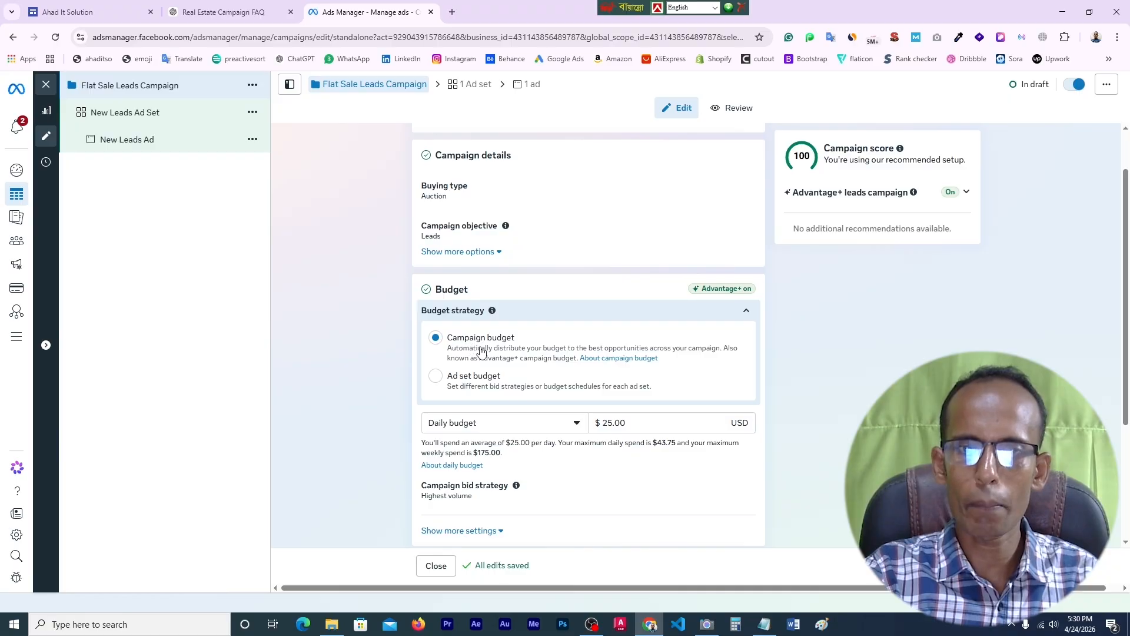
pyautogui.scroll(-2, 481, 352)
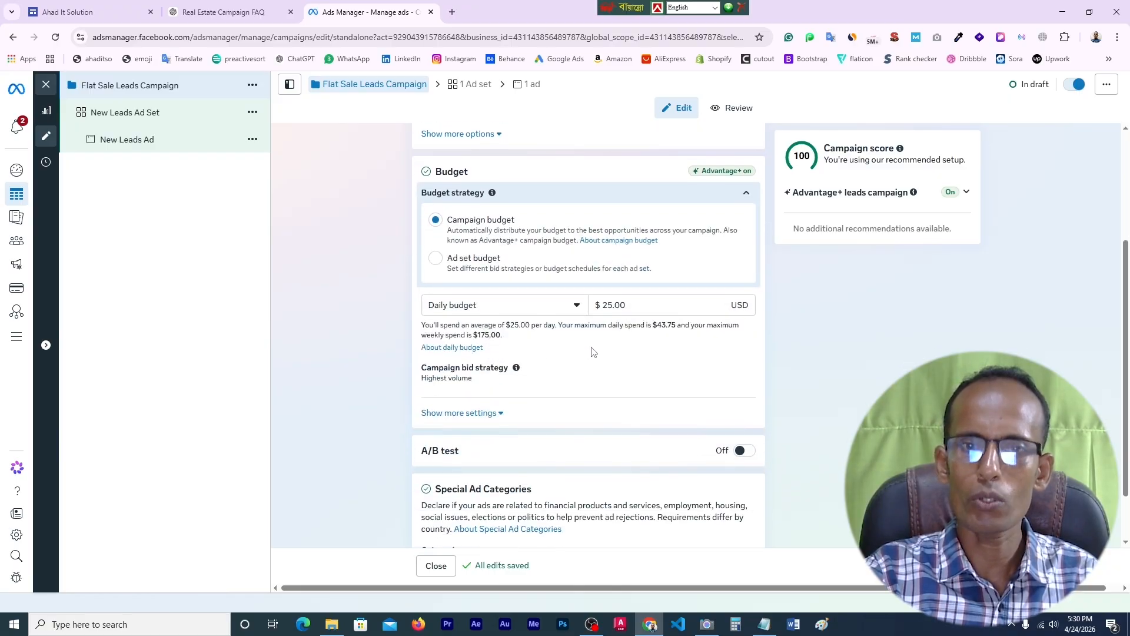
pyautogui.scroll(-1, 593, 351)
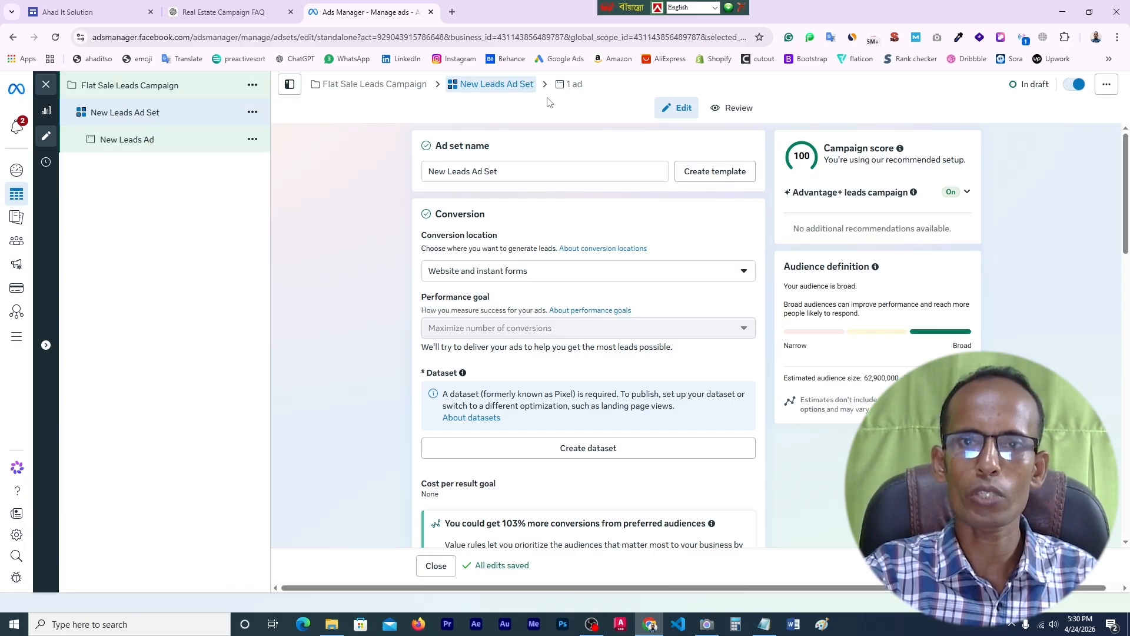
pyautogui.moveTo(471, 171); pyautogui.dragTo(425, 178)
pyautogui.rightClick(441, 175)
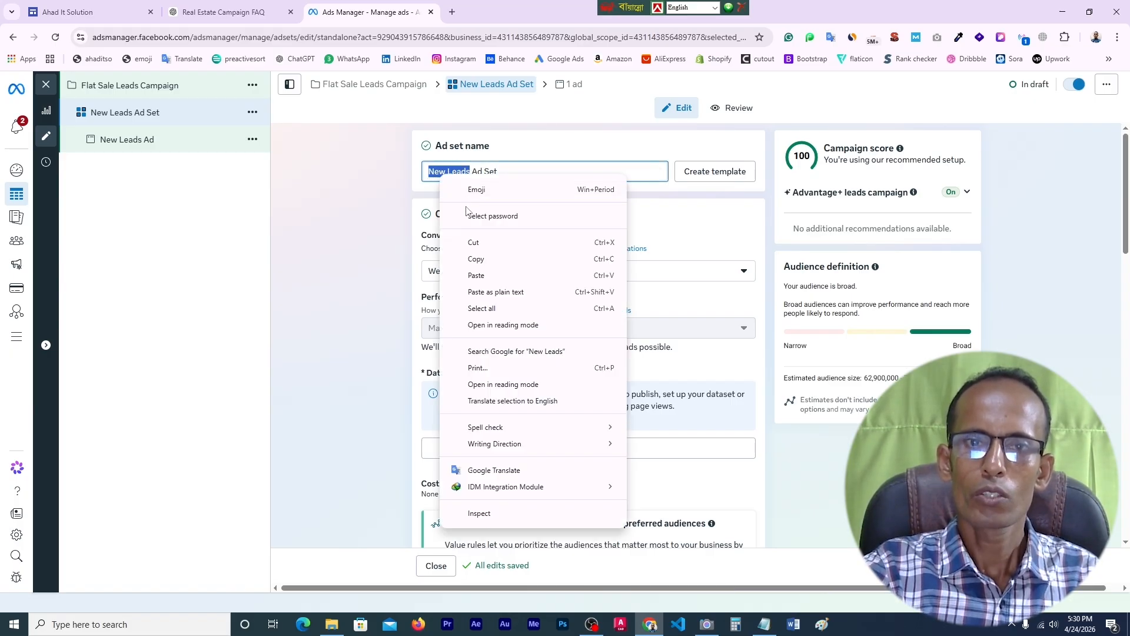
pyautogui.click(474, 272)
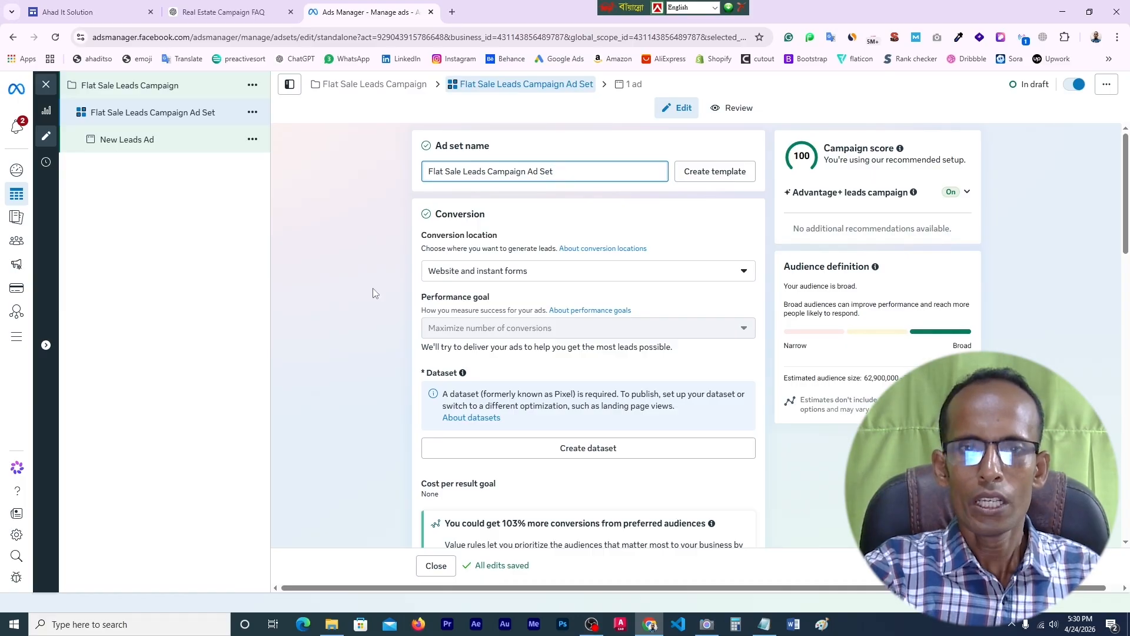
# - Review the conversion settings of the ad set and its available conversion locations
pyautogui.scroll(-1, 462, 287)
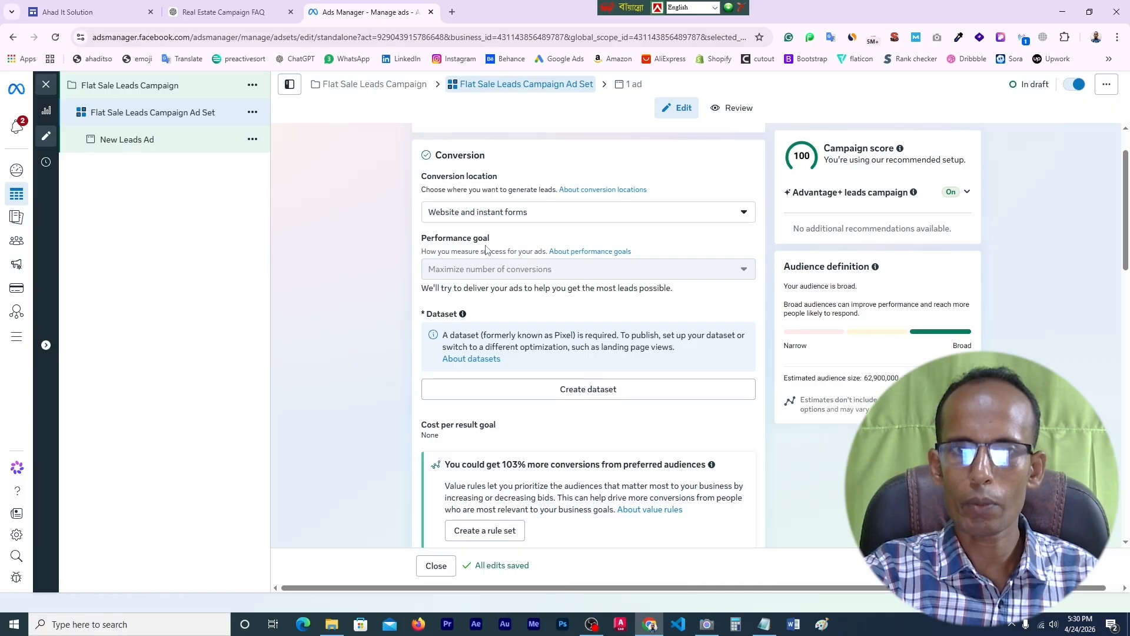
pyautogui.scroll(1, 486, 250)
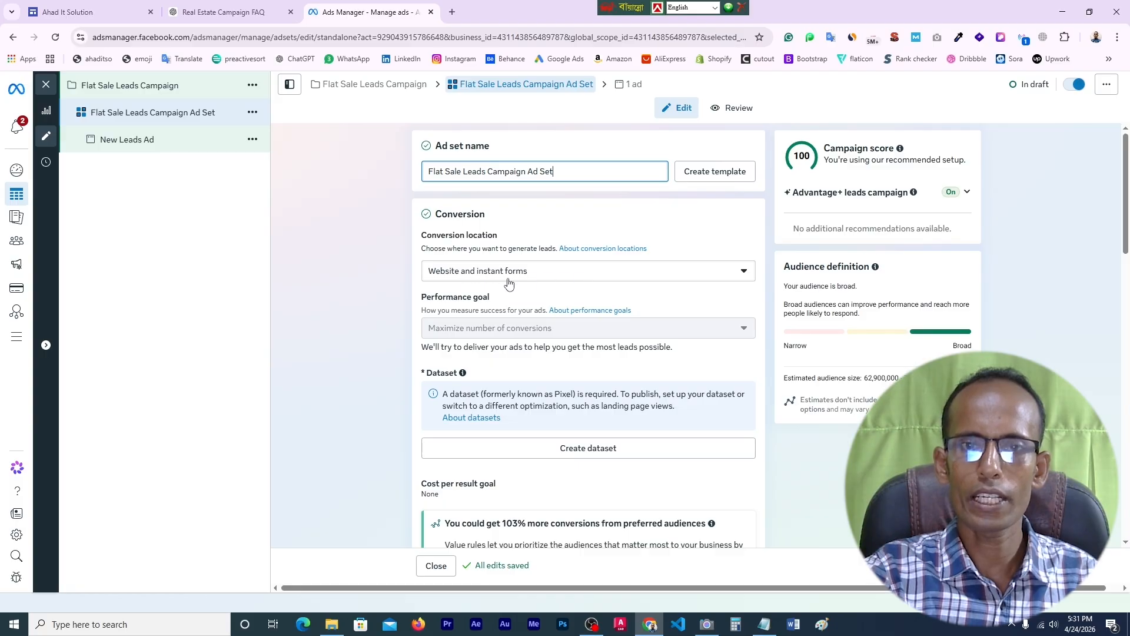
pyautogui.click(743, 272)
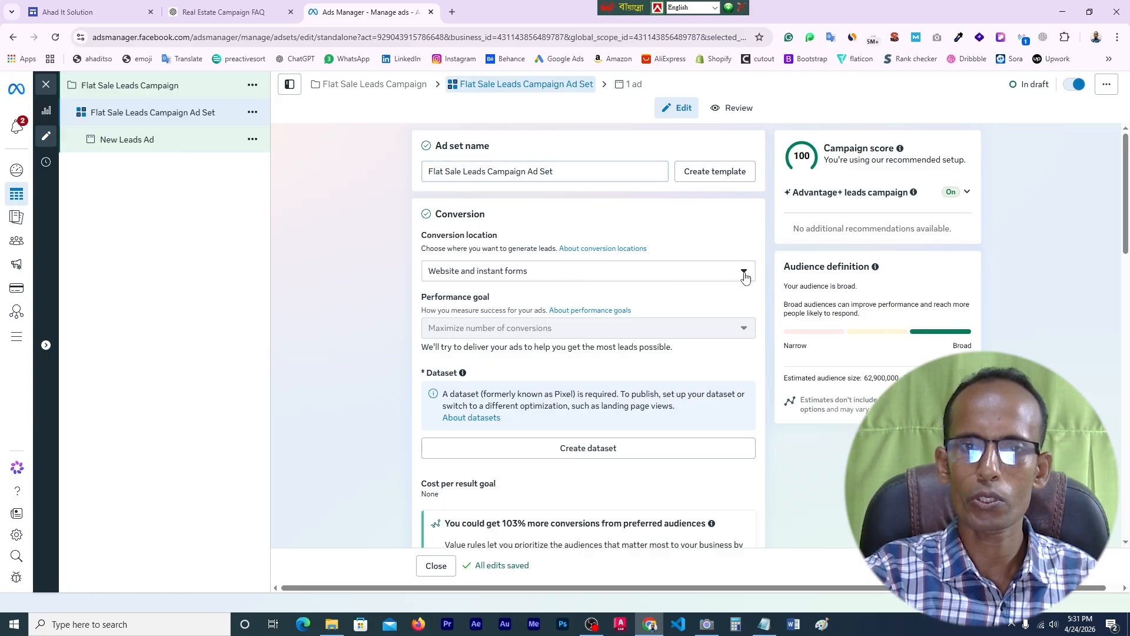
pyautogui.click(406, 334)
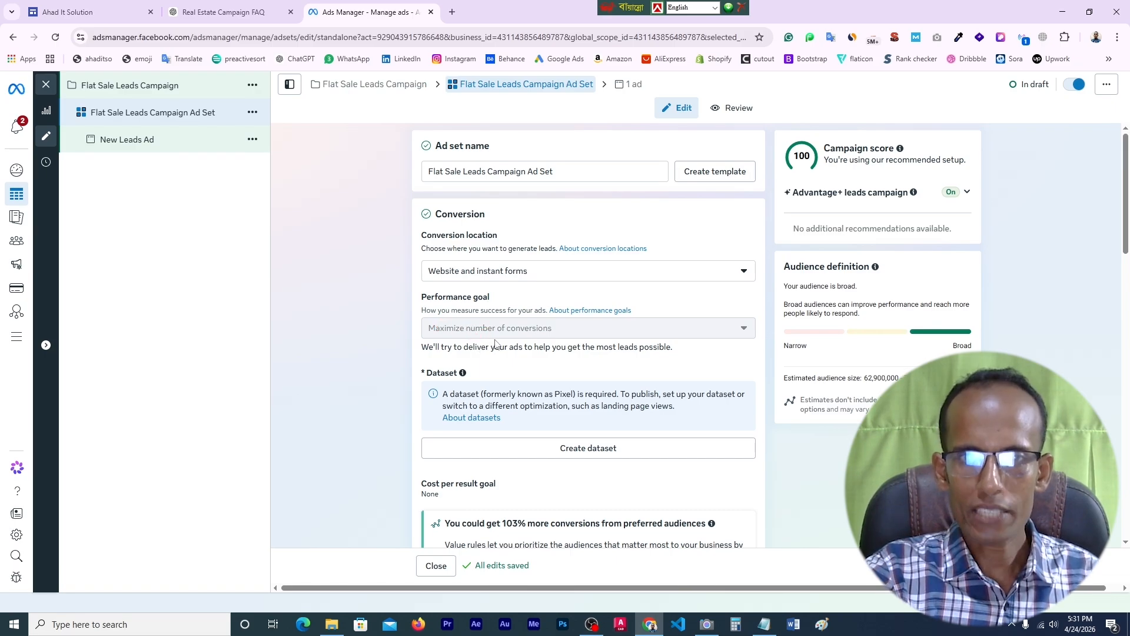
# - Enable an end date in the ad set schedule and set it to April 30, 2026
pyautogui.scroll(-3, 628, 381)
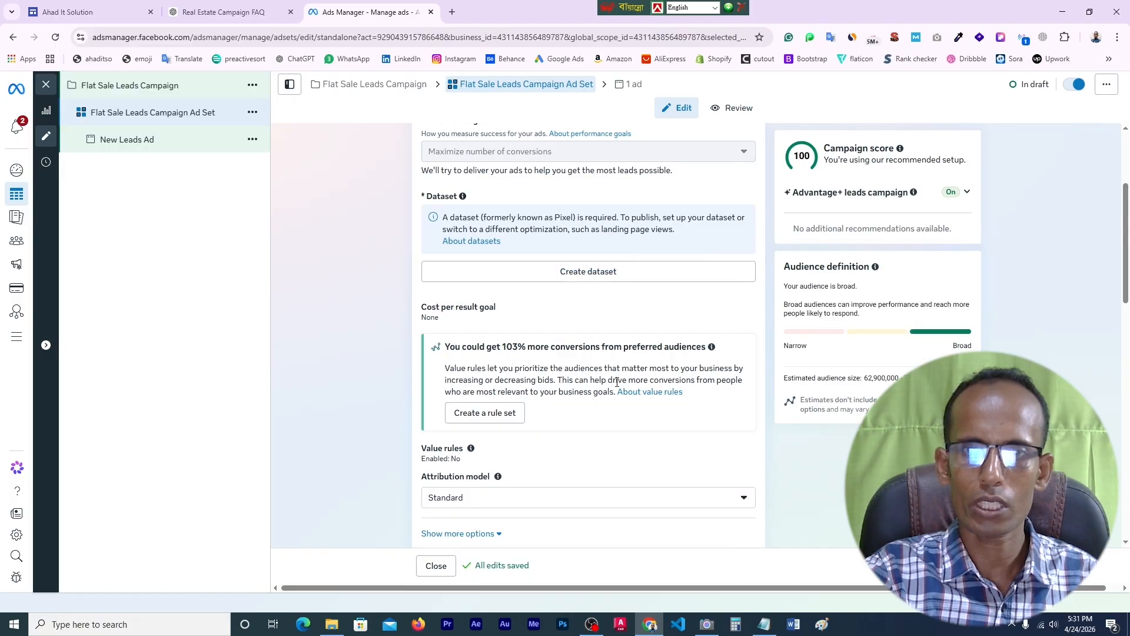
pyautogui.scroll(1, 612, 390)
pyautogui.scroll(-4, 611, 388)
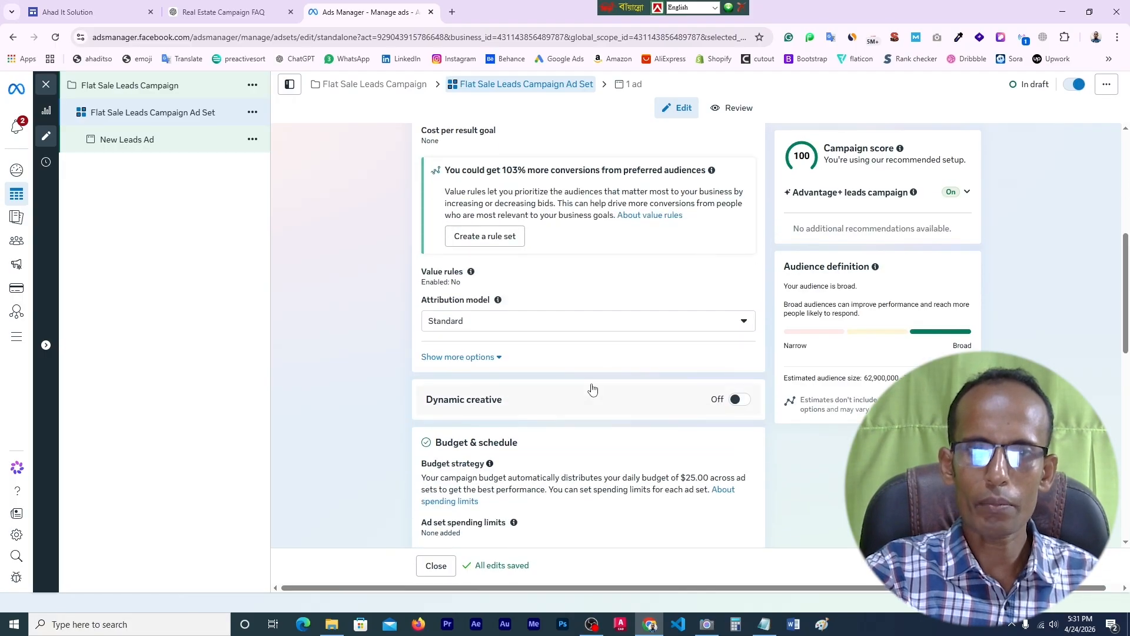
pyautogui.scroll(-5, 446, 320)
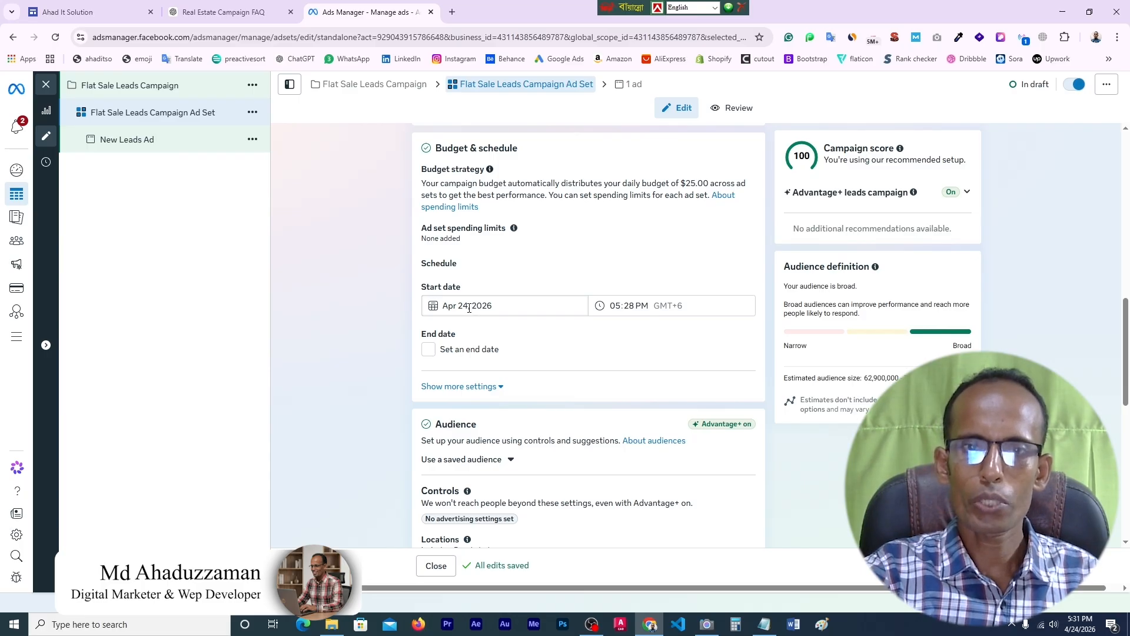
pyautogui.click(428, 350)
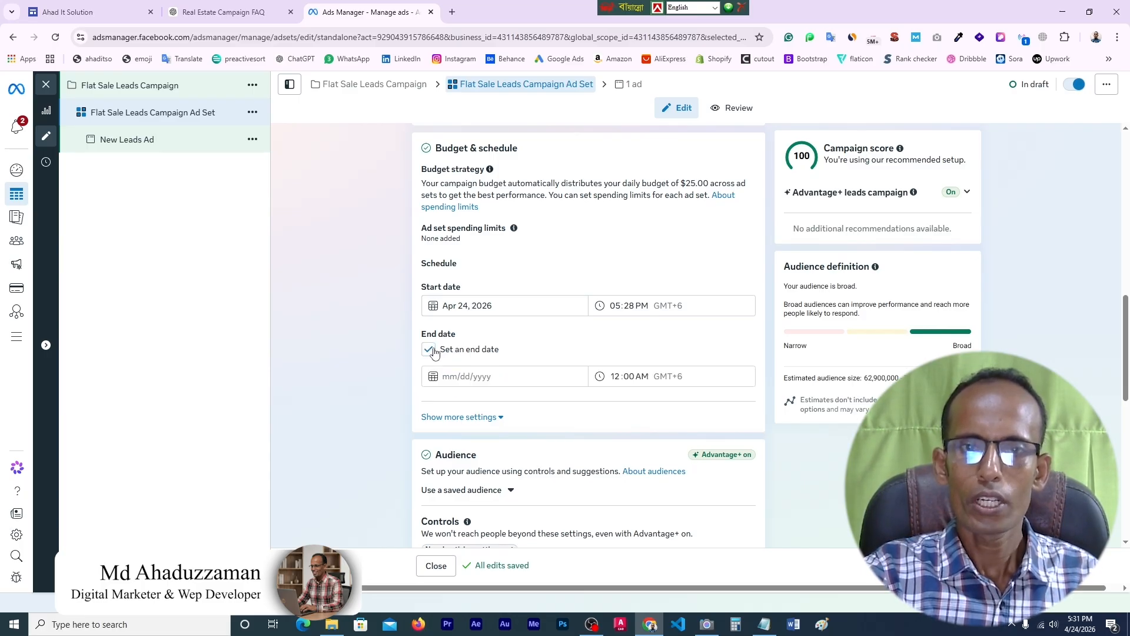
pyautogui.click(513, 378)
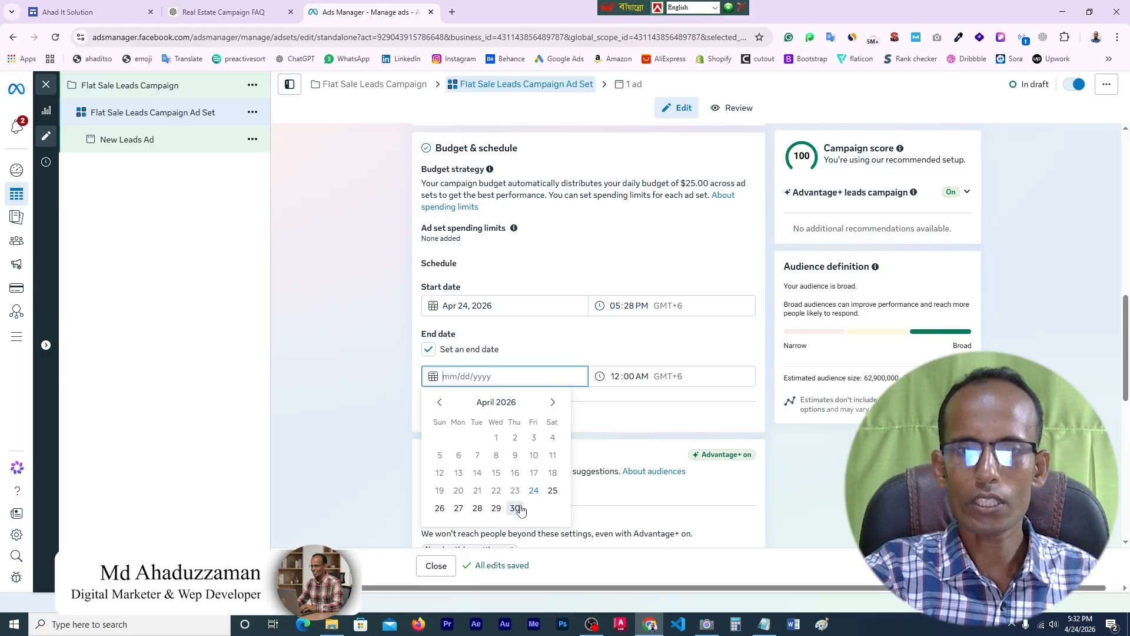
pyautogui.click(521, 511)
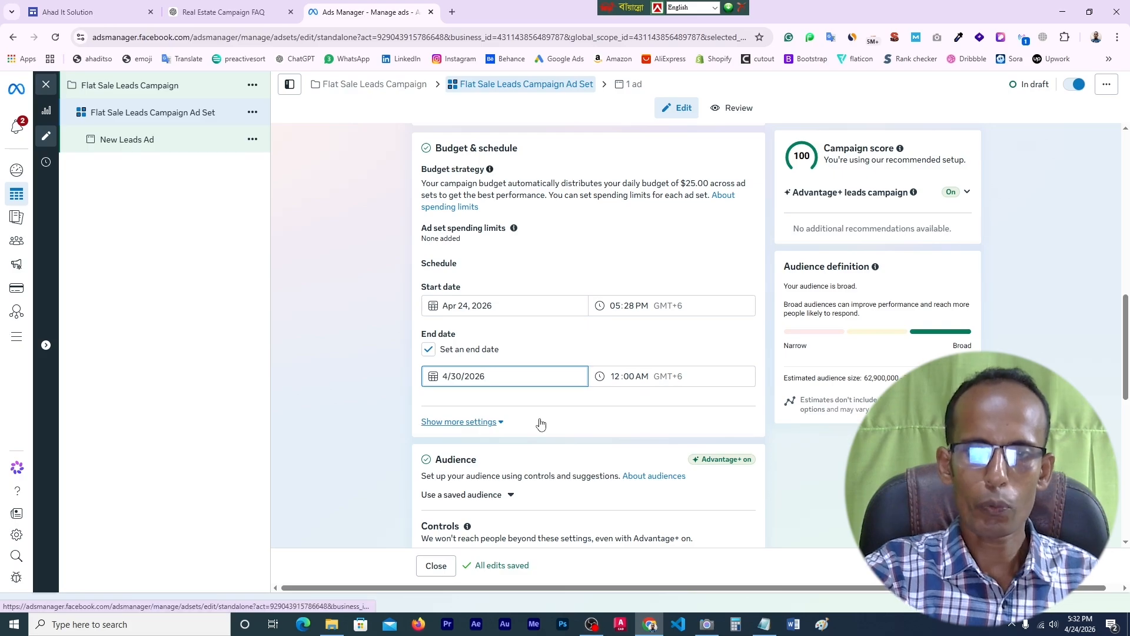
# - Expand the additional audience controls and examine the minimum age choices
pyautogui.scroll(-3, 540, 424)
pyautogui.scroll(-4, 540, 424)
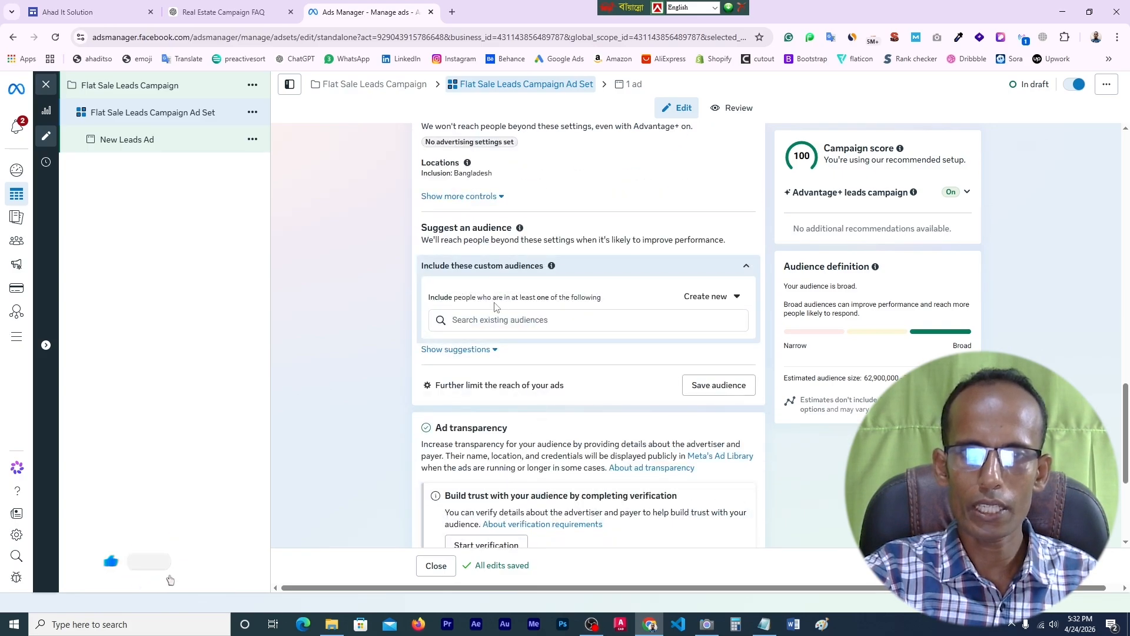
pyautogui.scroll(-4, 506, 355)
pyautogui.scroll(4, 506, 355)
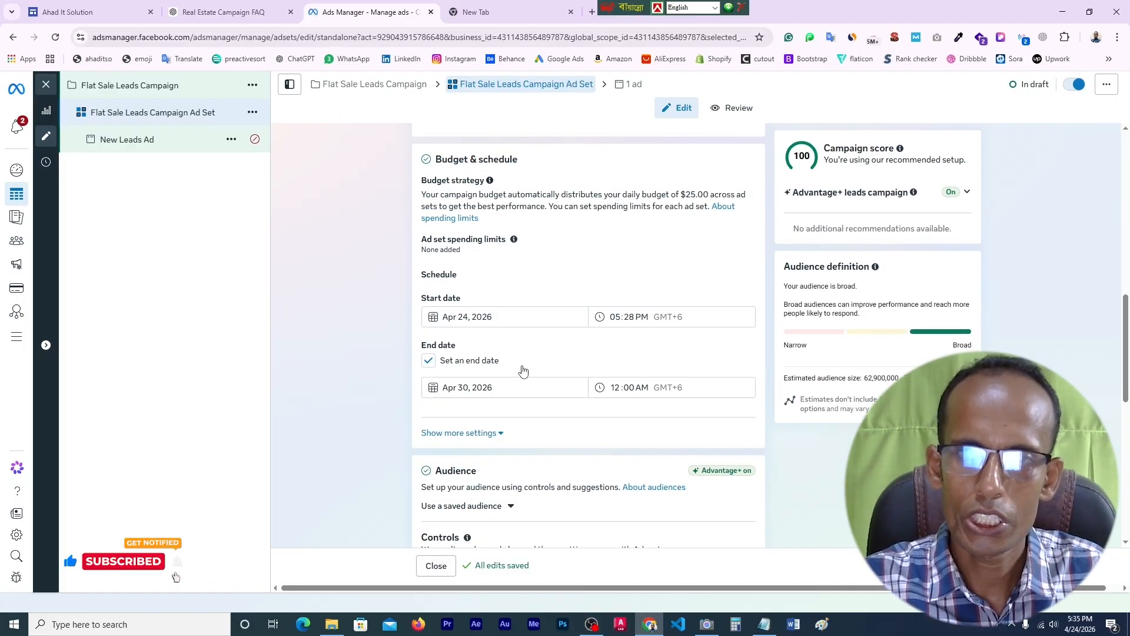
pyautogui.scroll(-2, 542, 382)
pyautogui.scroll(-2, 542, 381)
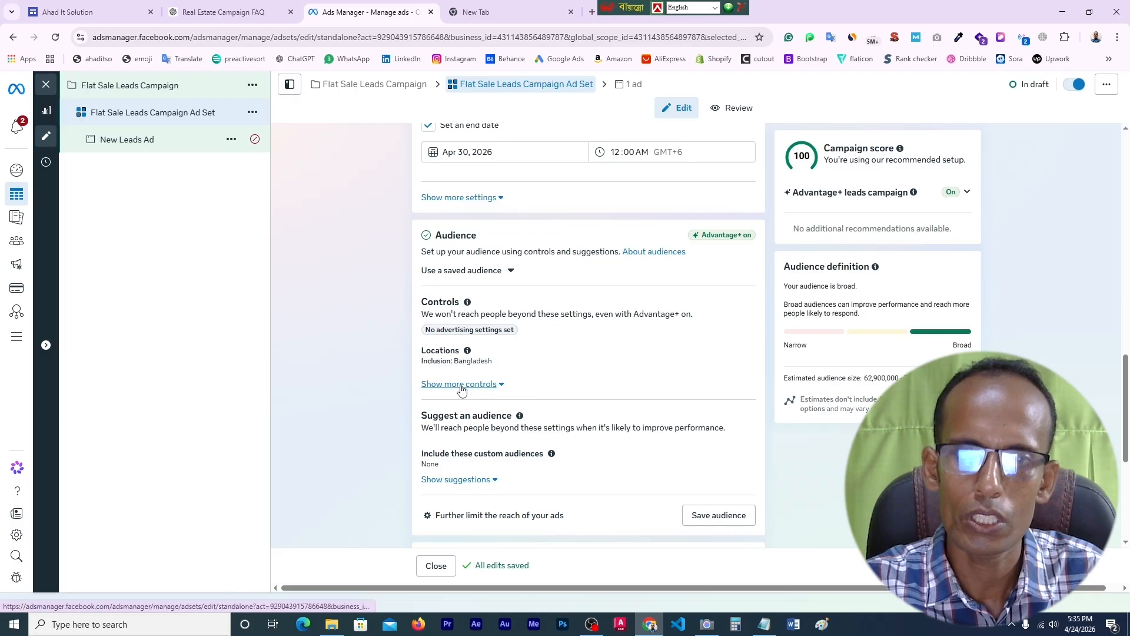
pyautogui.click(461, 385)
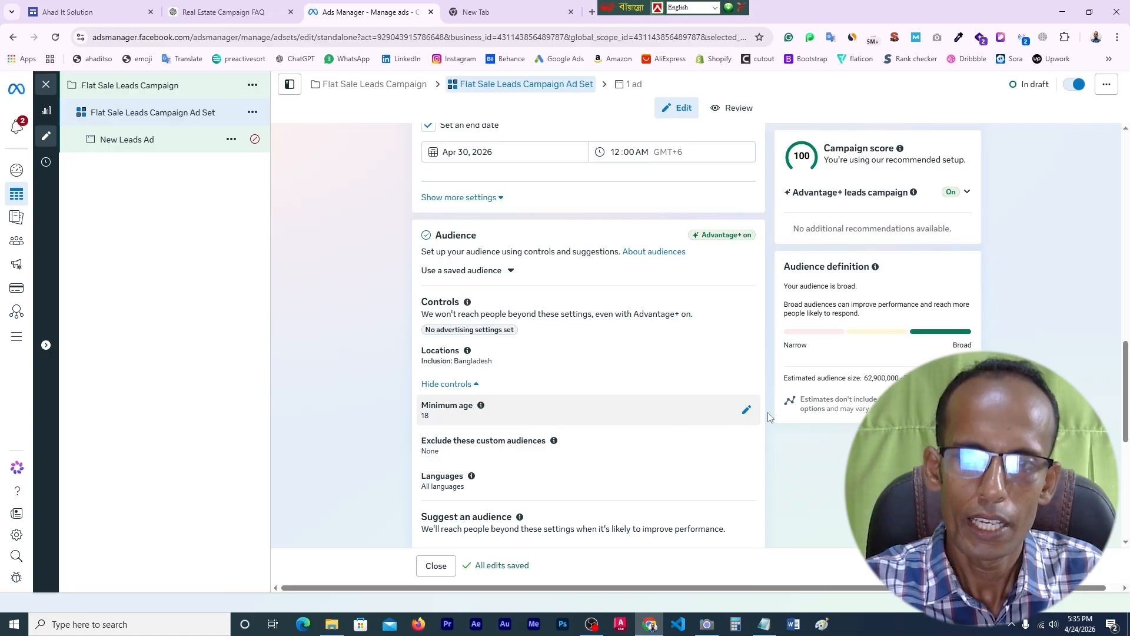
pyautogui.click(748, 413)
pyautogui.scroll(-1, 700, 419)
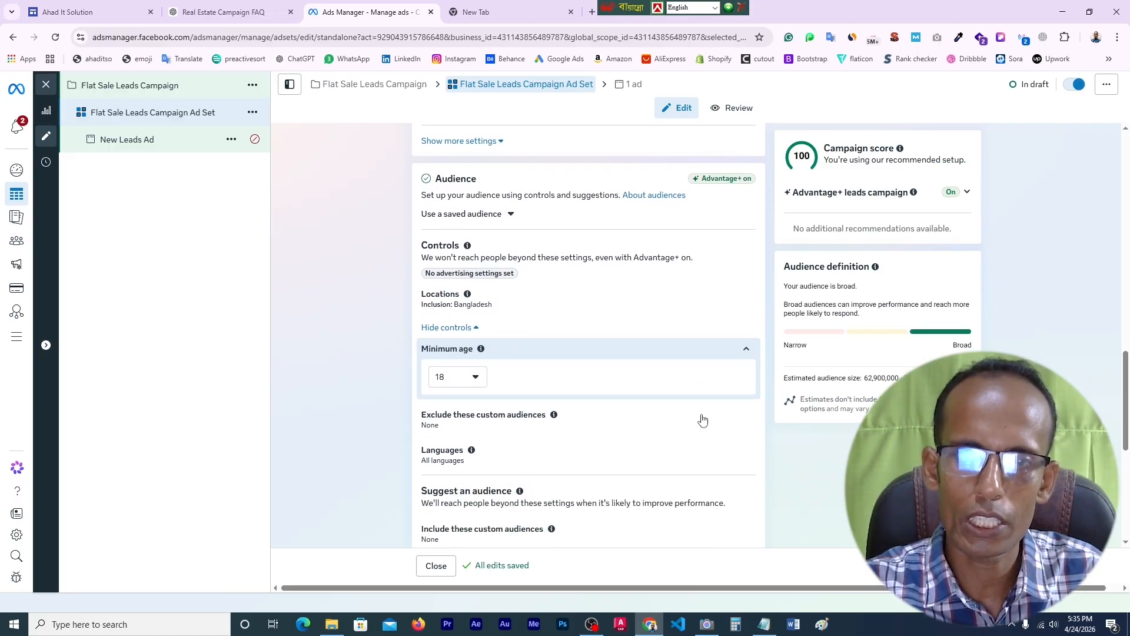
pyautogui.click(483, 383)
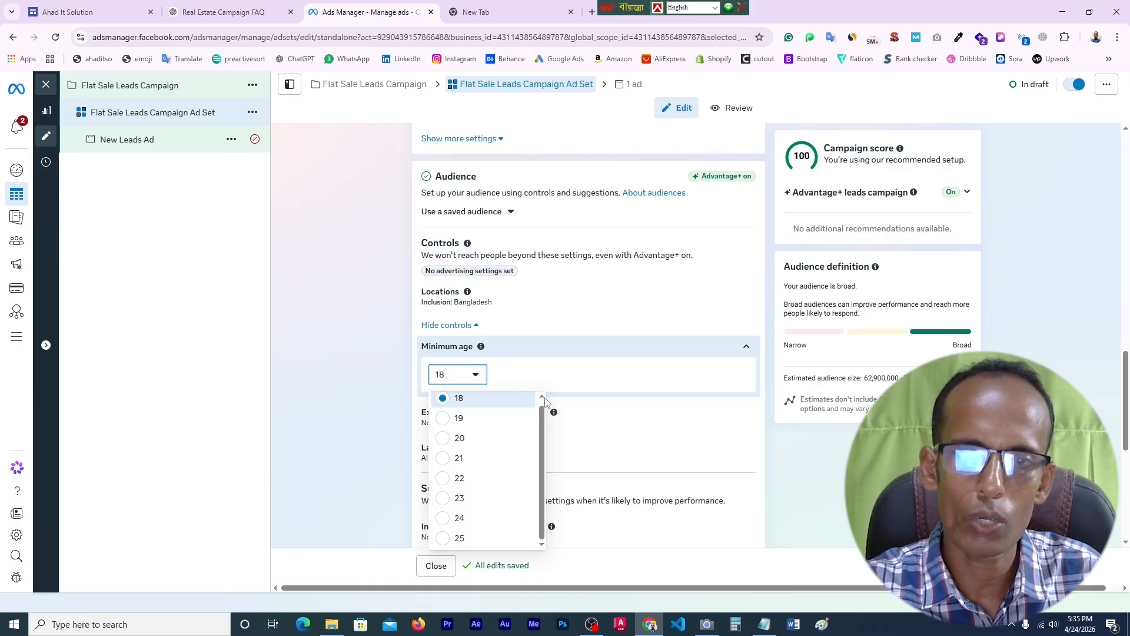
pyautogui.click(543, 398)
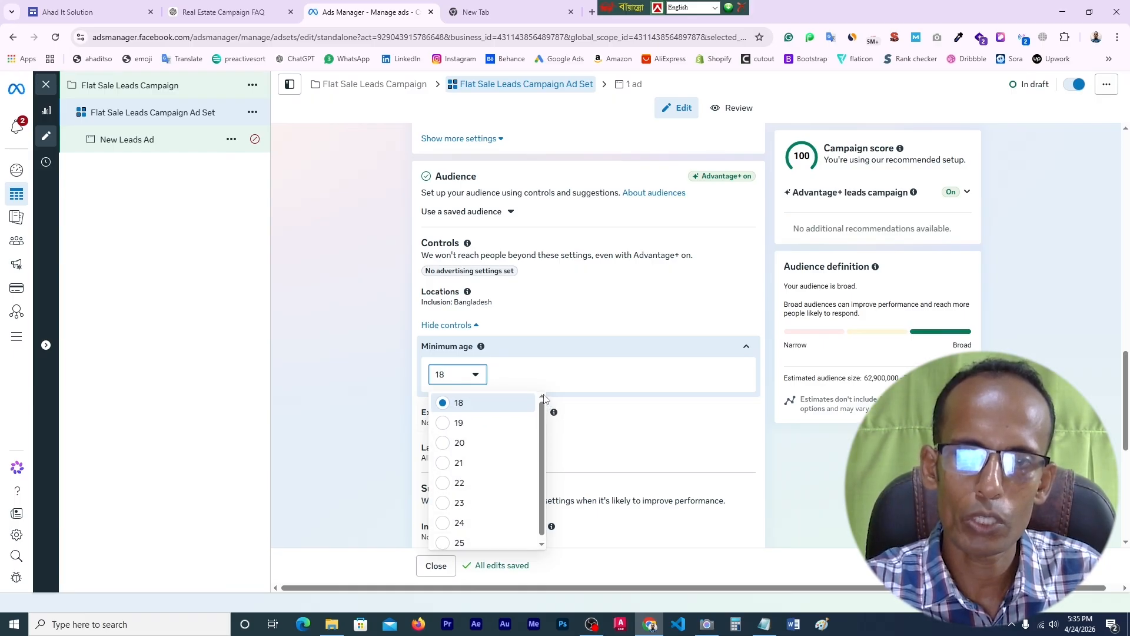
pyautogui.click(678, 384)
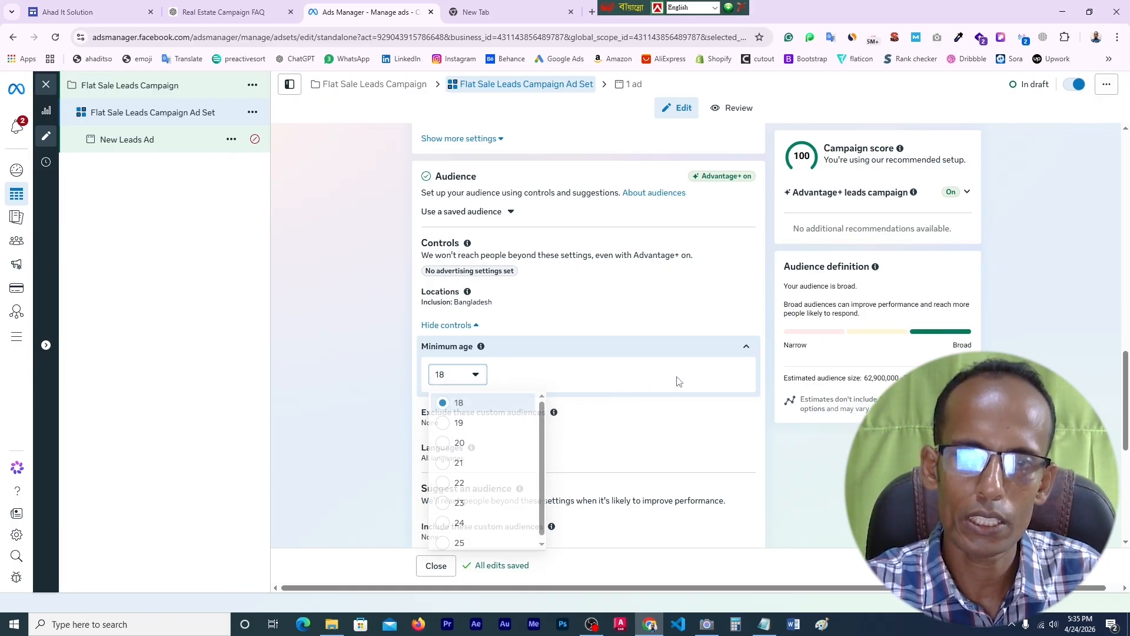
# - Look over the minimum age choices and collapse the setting without picking another age
pyautogui.click(474, 378)
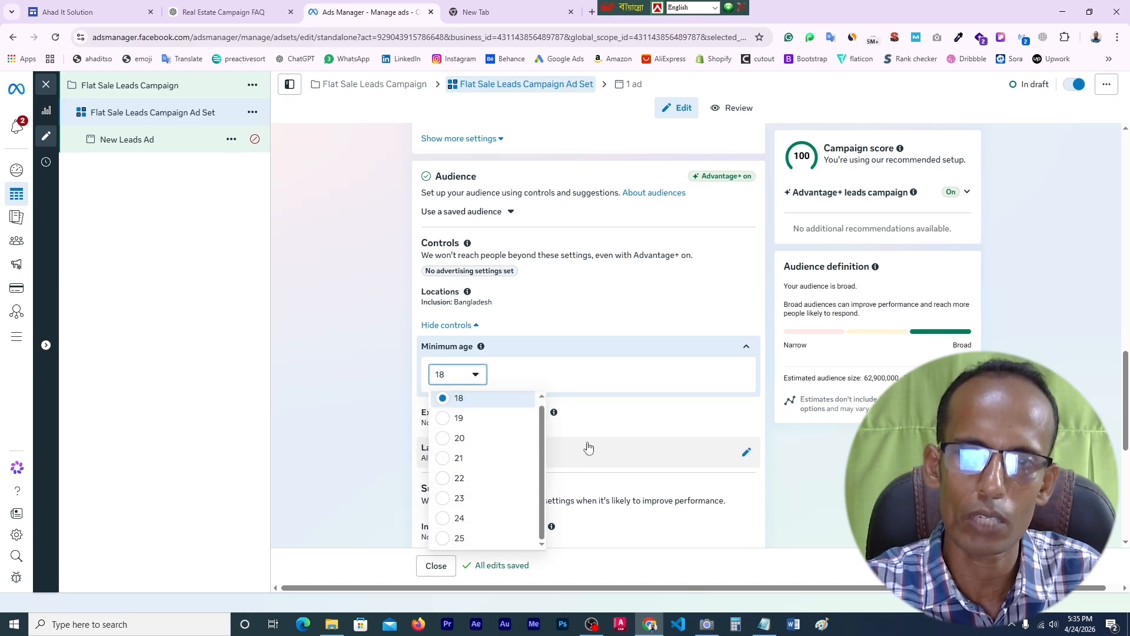
pyautogui.click(416, 386)
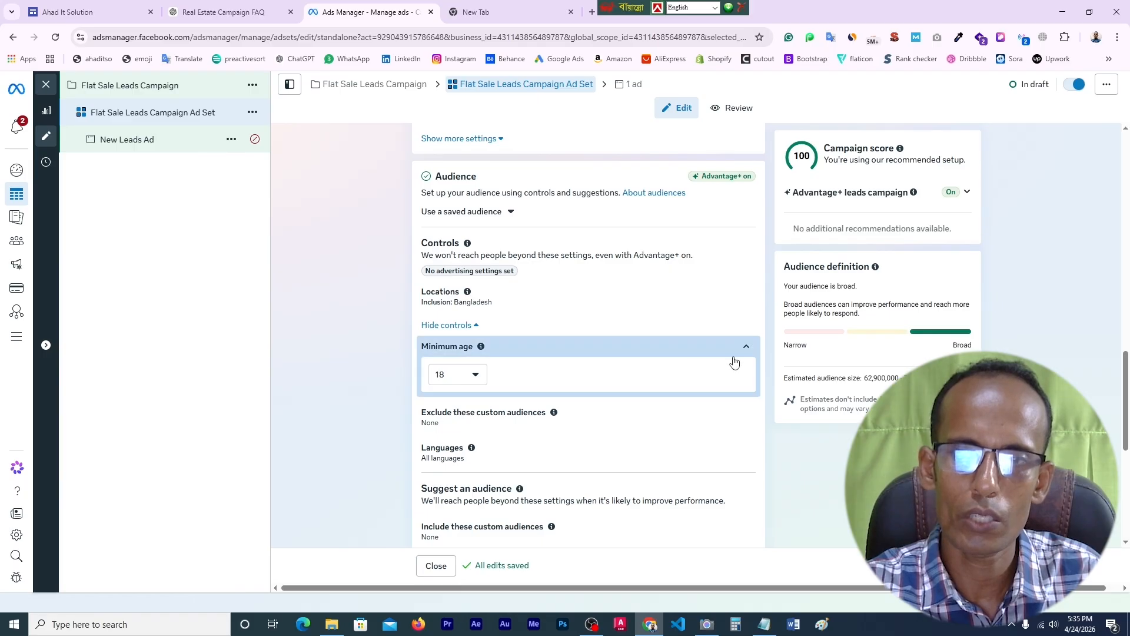
pyautogui.click(747, 347)
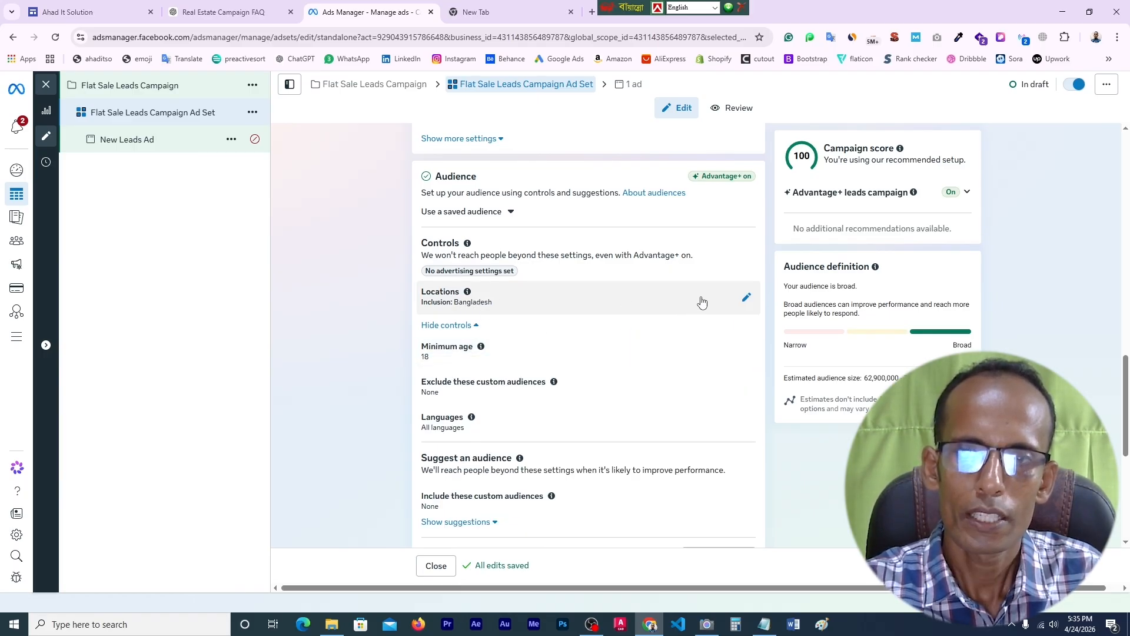
# - Open the audience locations and include the state Dhaka Division, Bangladesh, in place of the whole country
pyautogui.click(748, 301)
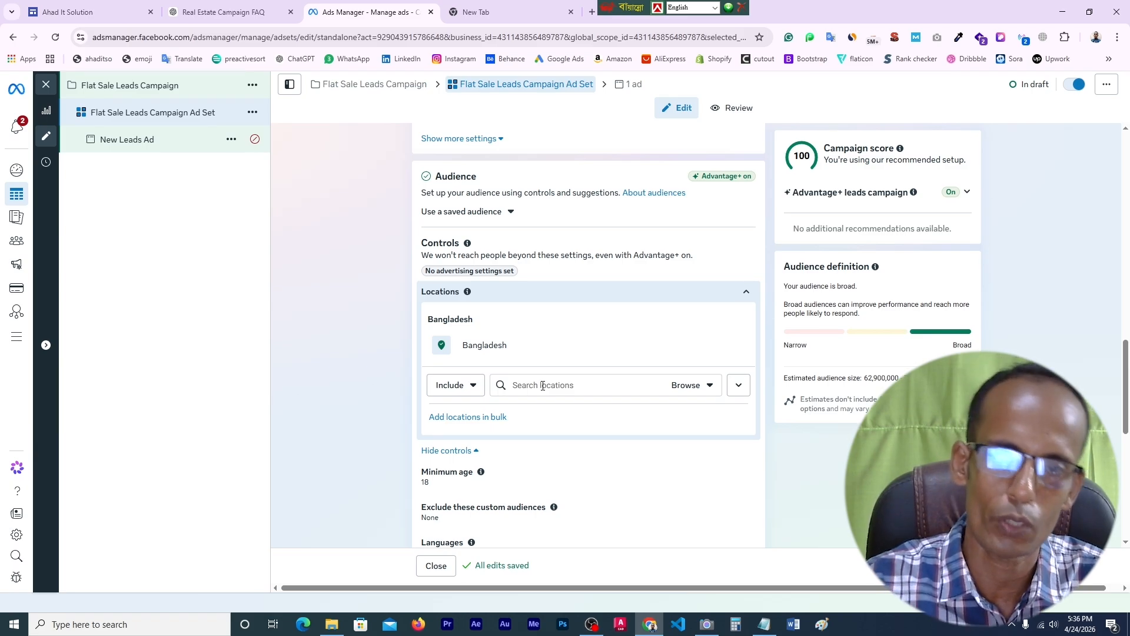
pyautogui.click(543, 385)
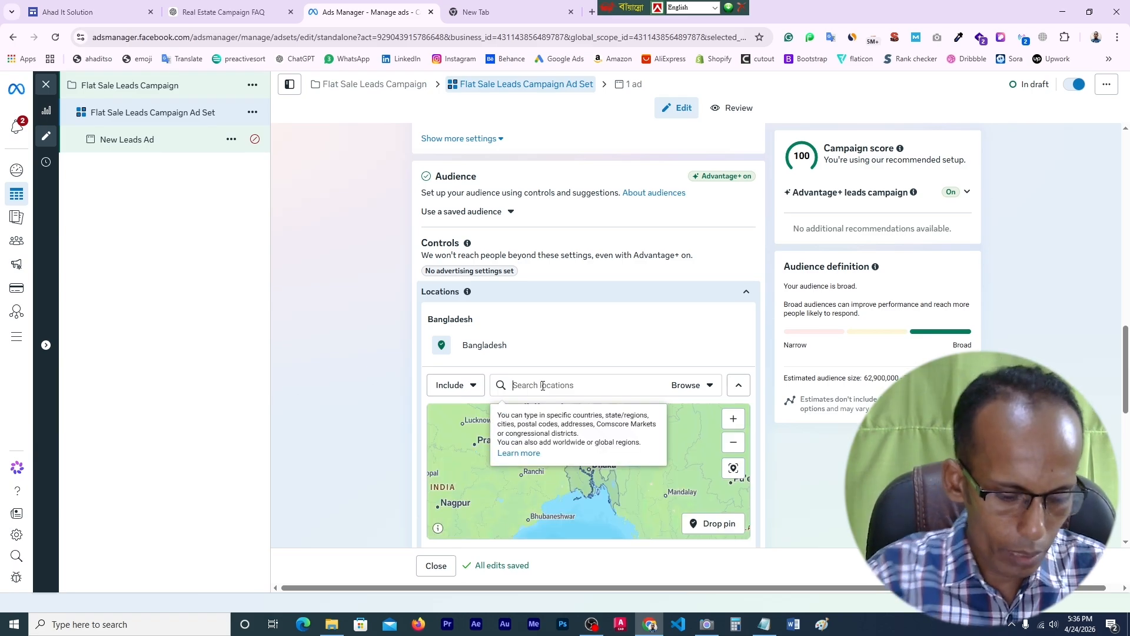
pyautogui.write('dhaka')
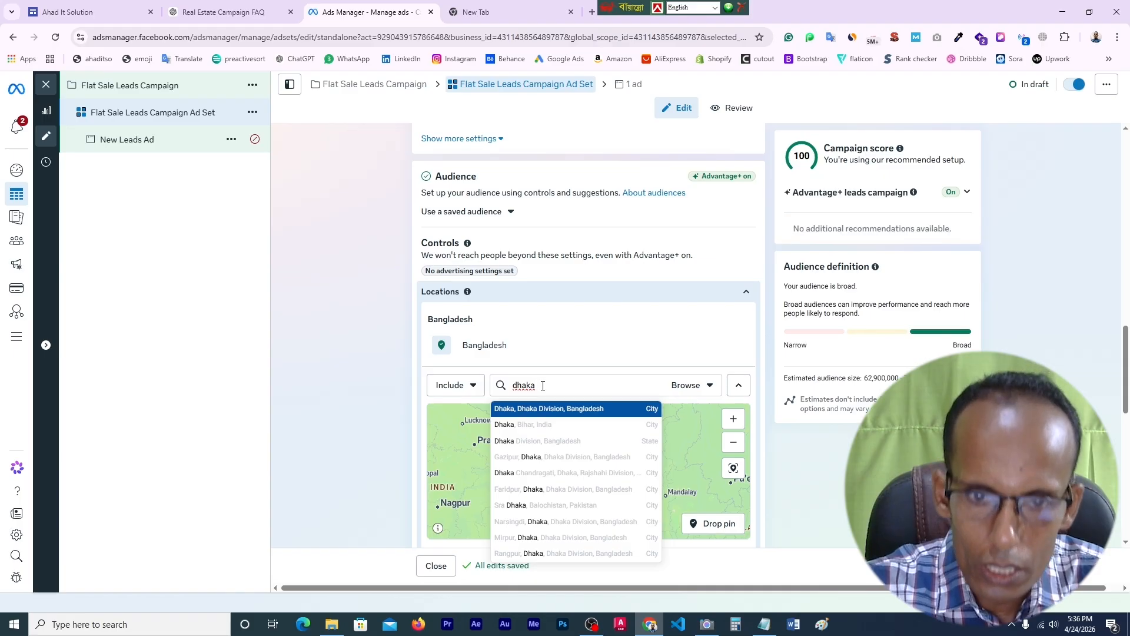
pyautogui.click(545, 443)
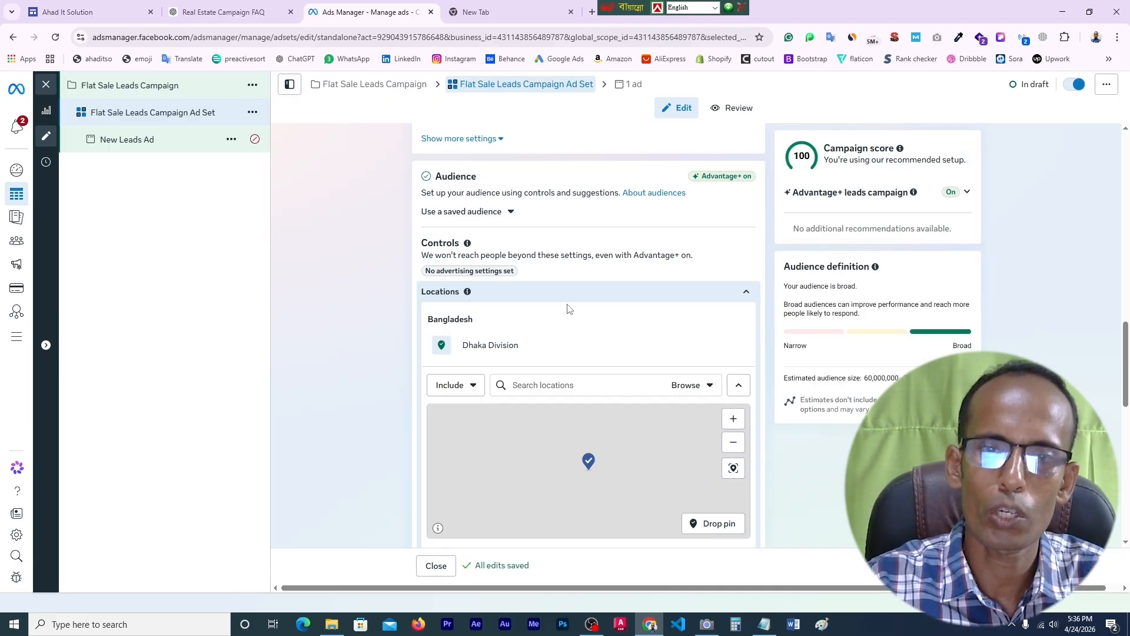
# - Search the locations for Dhaka District and include it as a place in the audience
pyautogui.moveTo(518, 345)
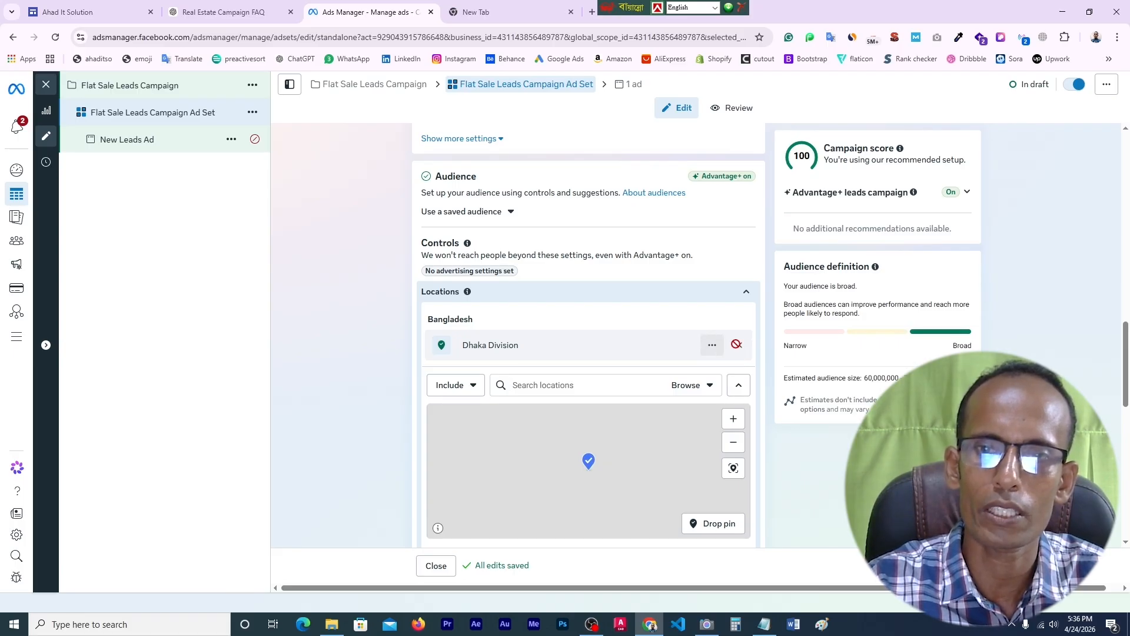
pyautogui.click(536, 385)
pyautogui.write('dhaka dist')
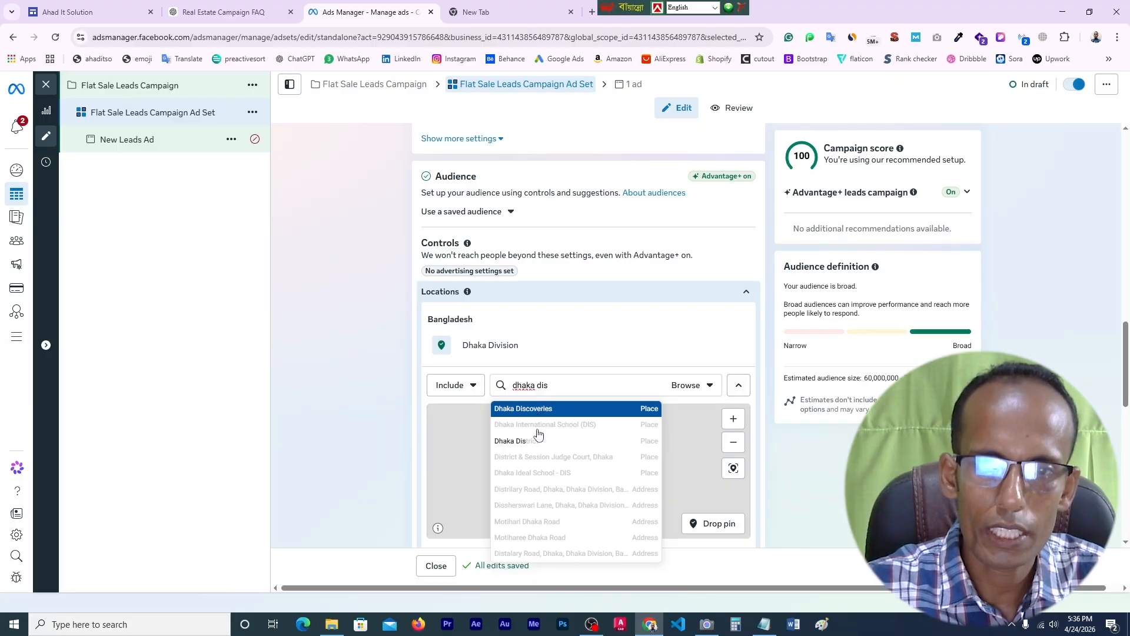
pyautogui.click(535, 438)
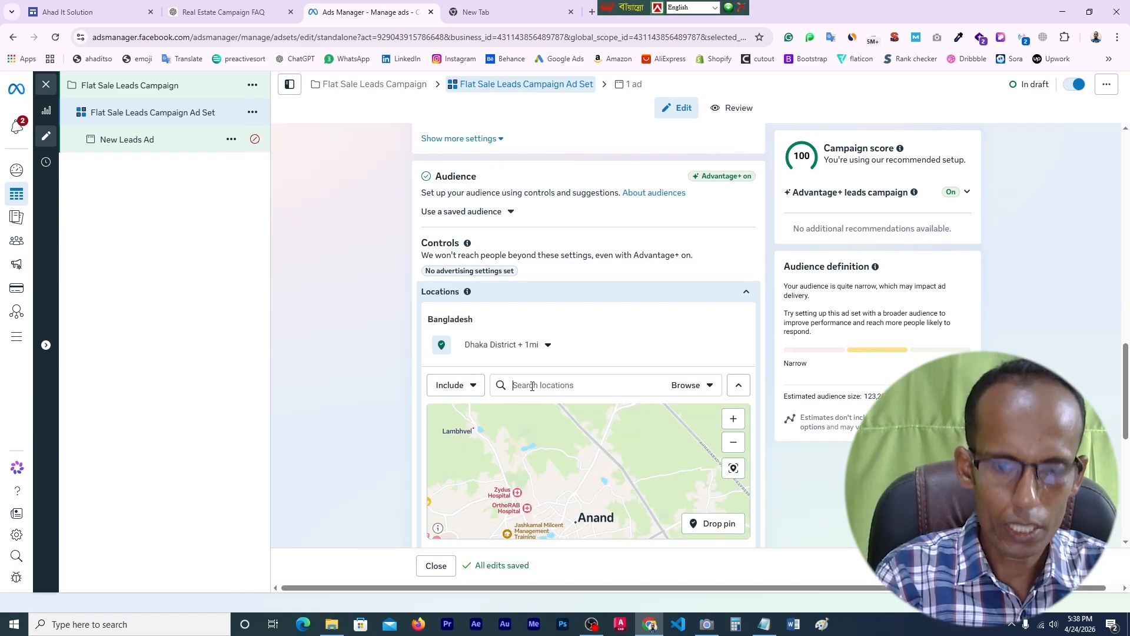
# - Add the places Uttara Dhaka and Gazipur District to the included locations and collapse the location map
pyautogui.click(532, 387)
pyautogui.write('uttara dhaka')
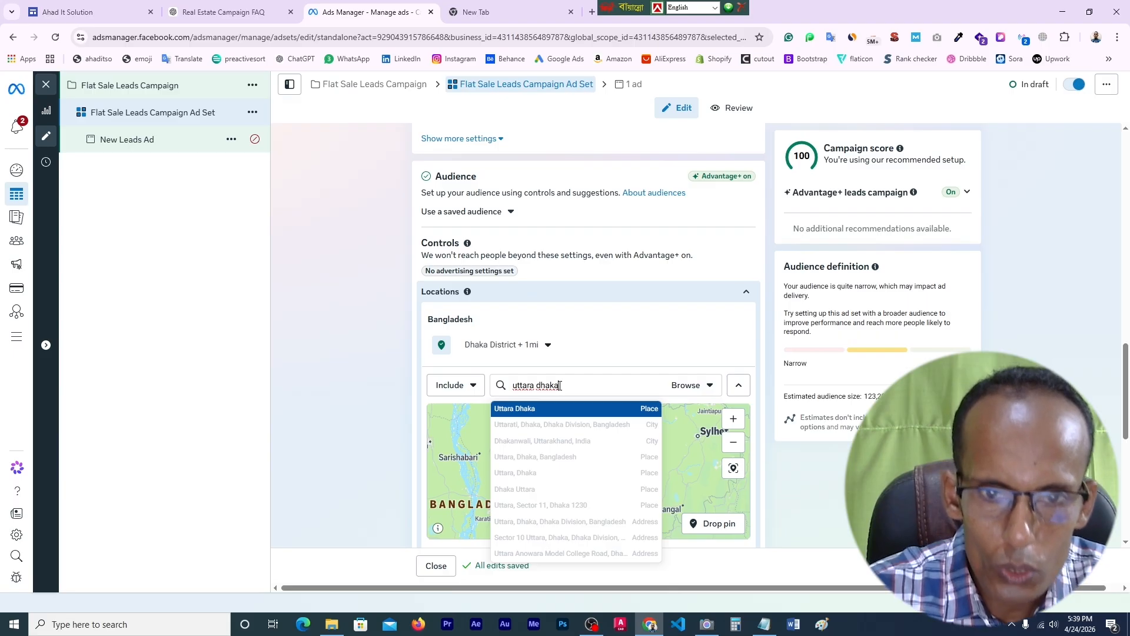
pyautogui.click(556, 413)
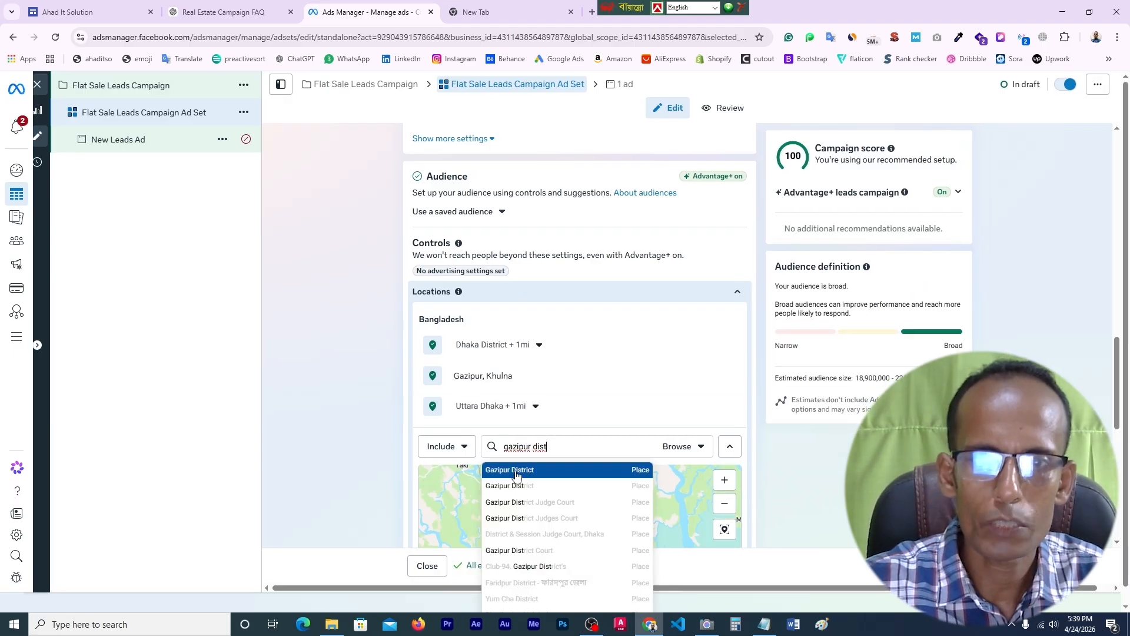
pyautogui.click(511, 470)
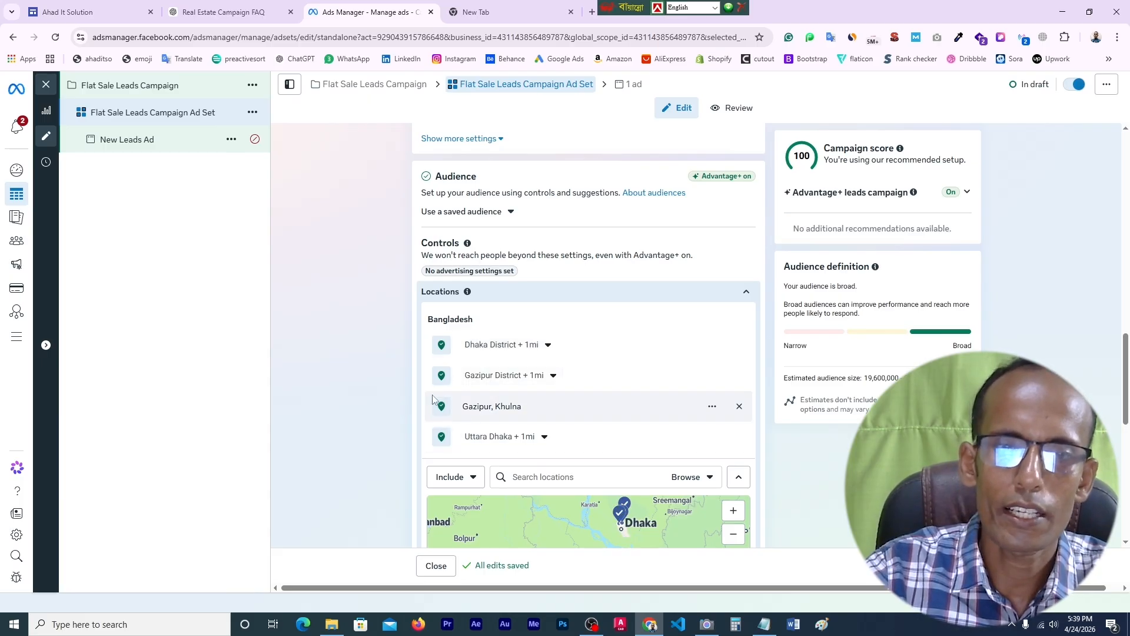
pyautogui.scroll(-3, 397, 345)
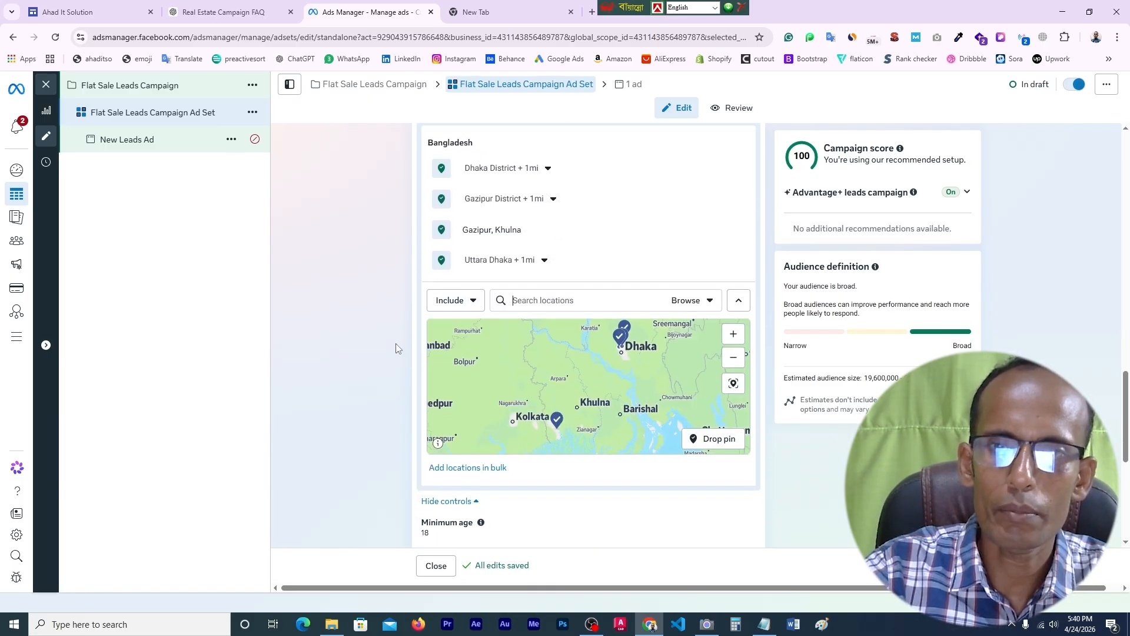
pyautogui.click(739, 300)
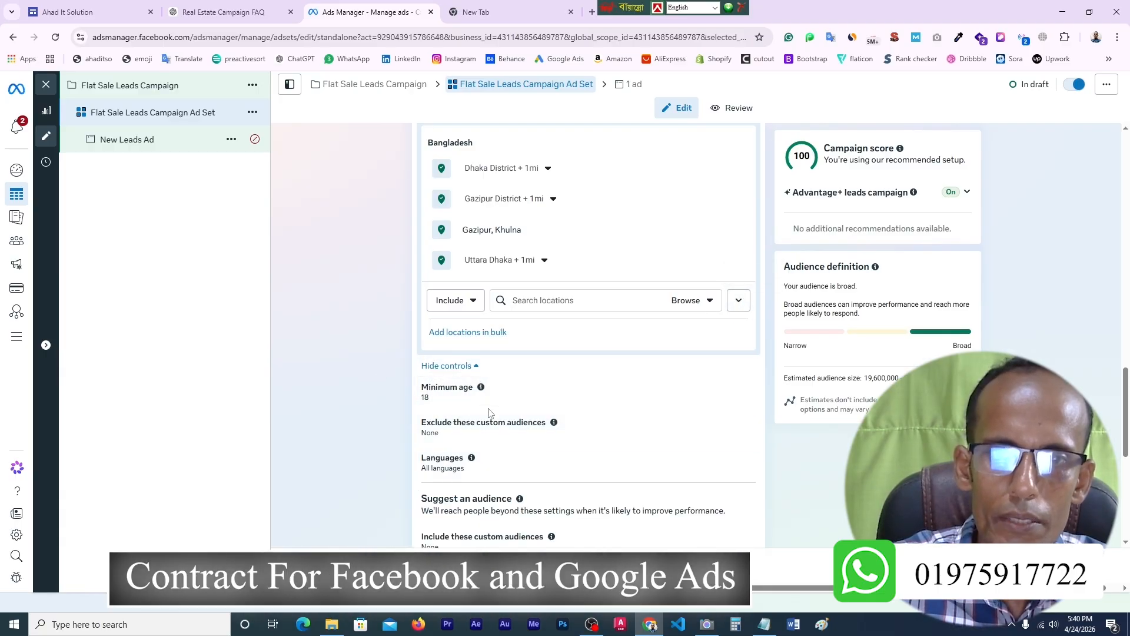
# - Examine the audience language setting and its English variants, and collapse it without choosing a language
pyautogui.scroll(-1, 448, 412)
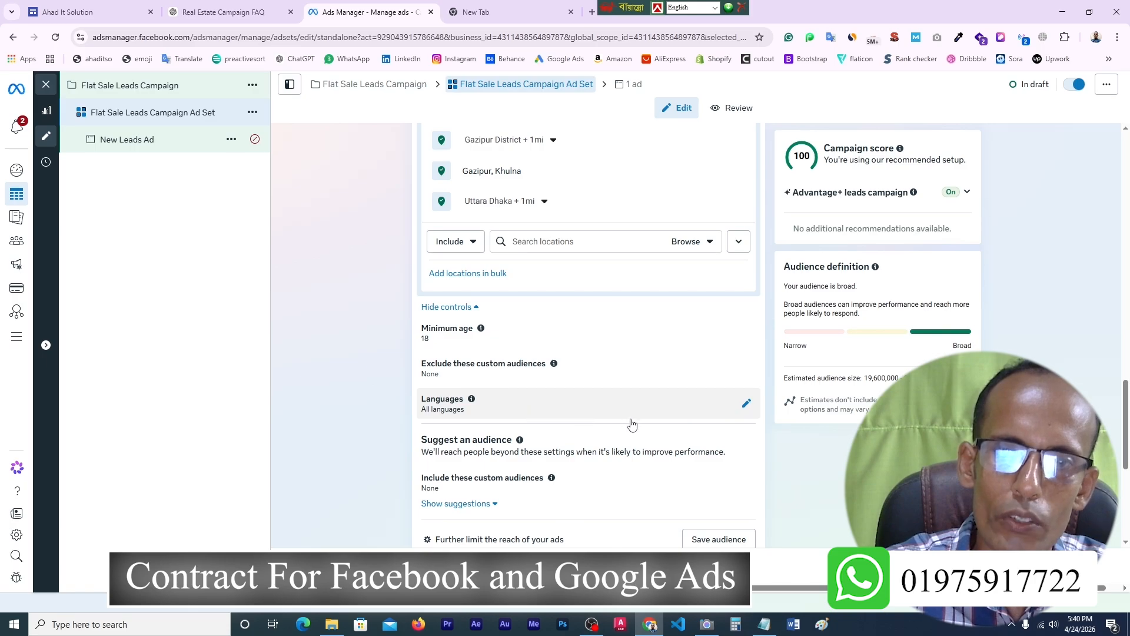
pyautogui.click(745, 407)
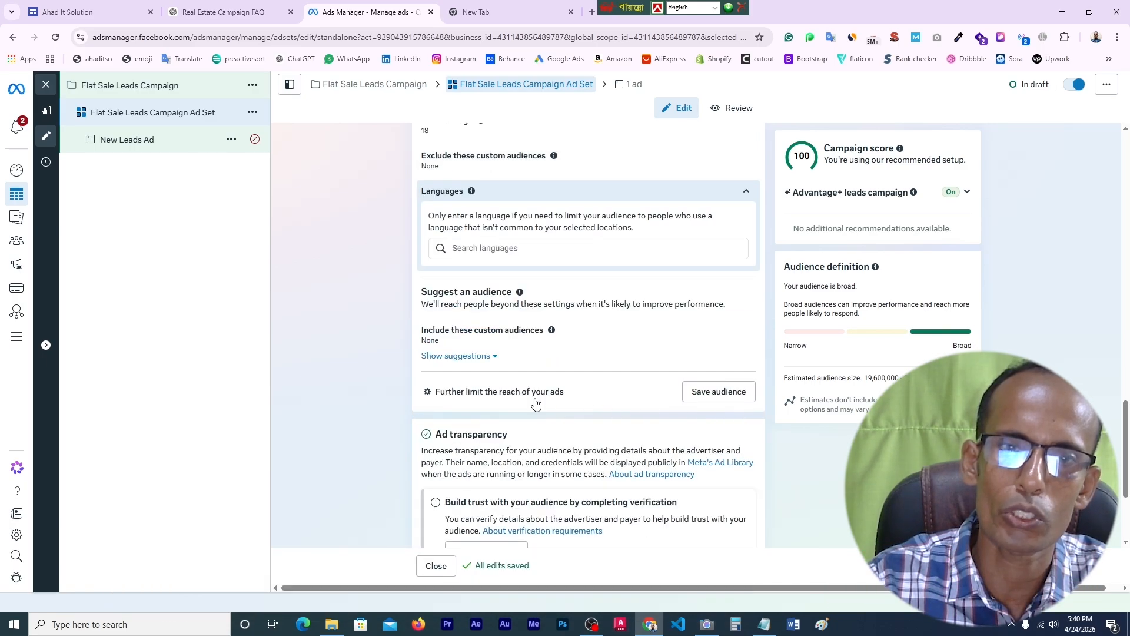
pyautogui.scroll(-1, 510, 403)
pyautogui.scroll(-3, 510, 403)
pyautogui.scroll(3, 510, 398)
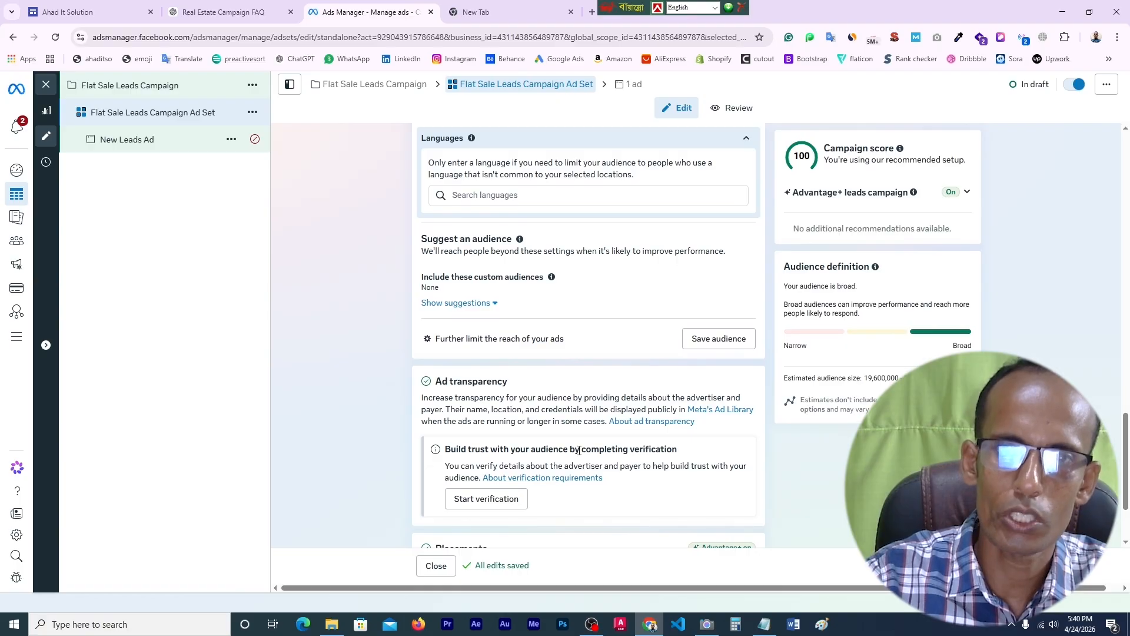
pyautogui.scroll(2, 578, 451)
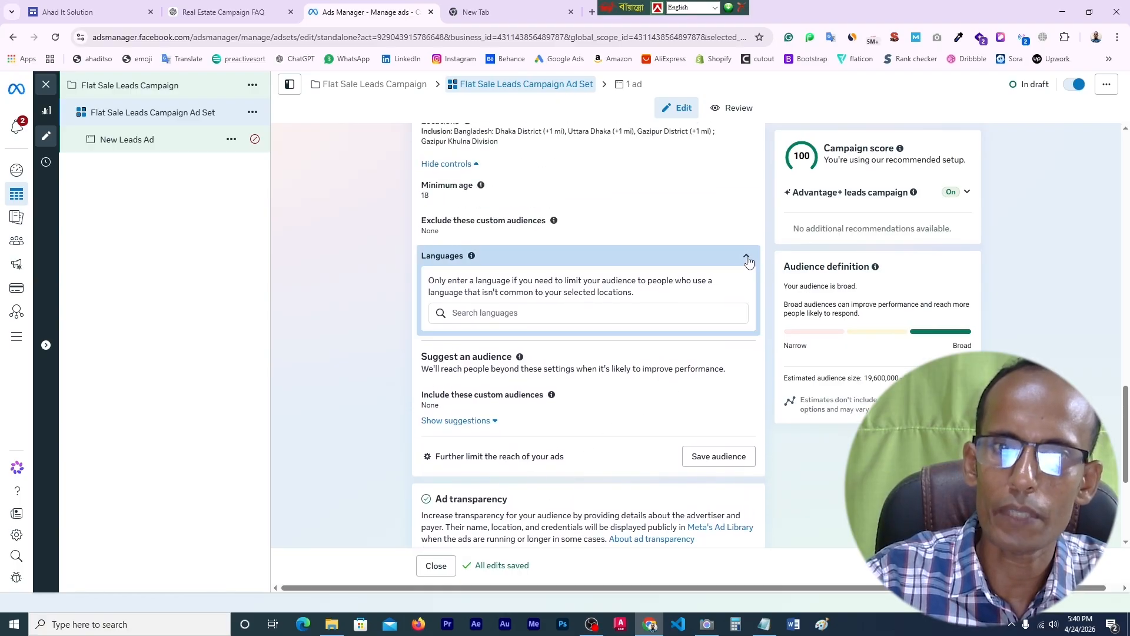
pyautogui.click(485, 312)
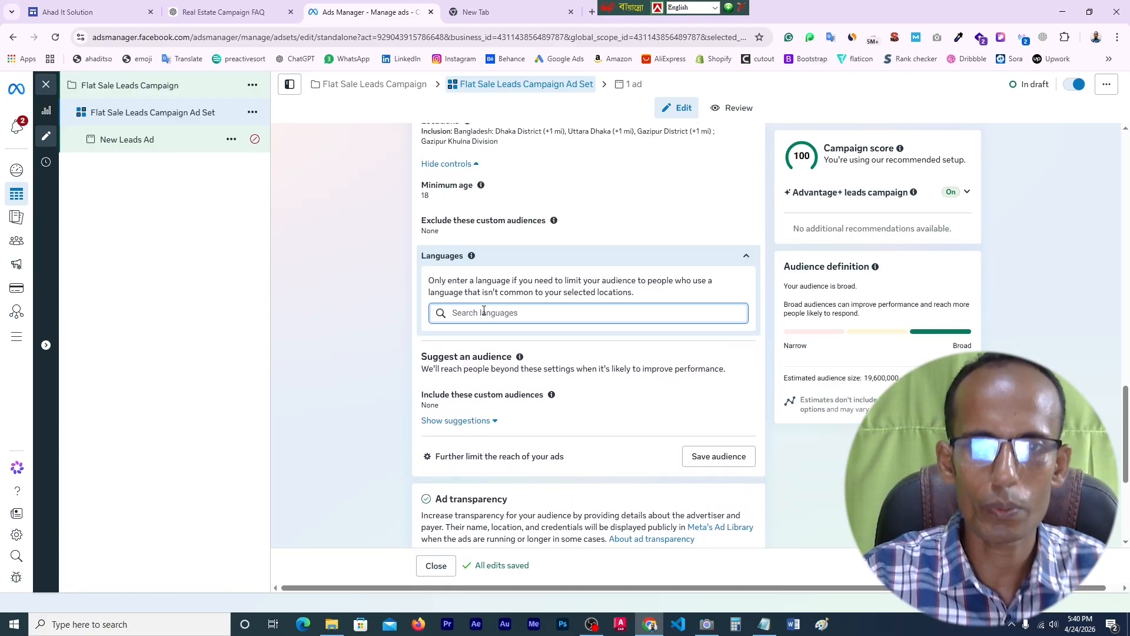
pyautogui.write('en')
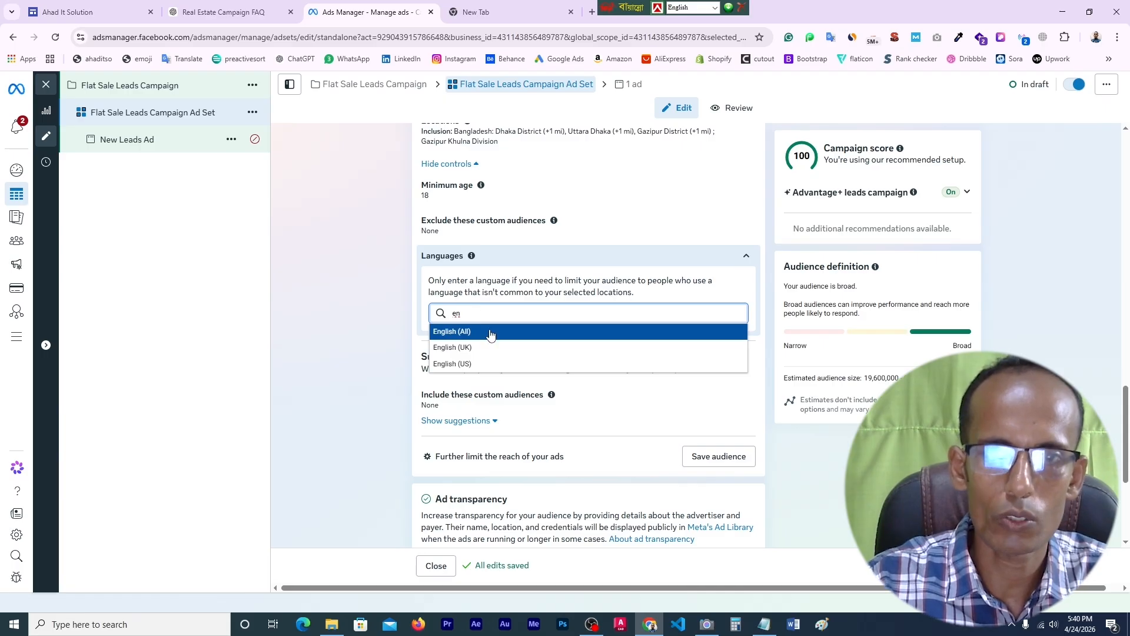
pyautogui.press('Escape')
pyautogui.click(746, 256)
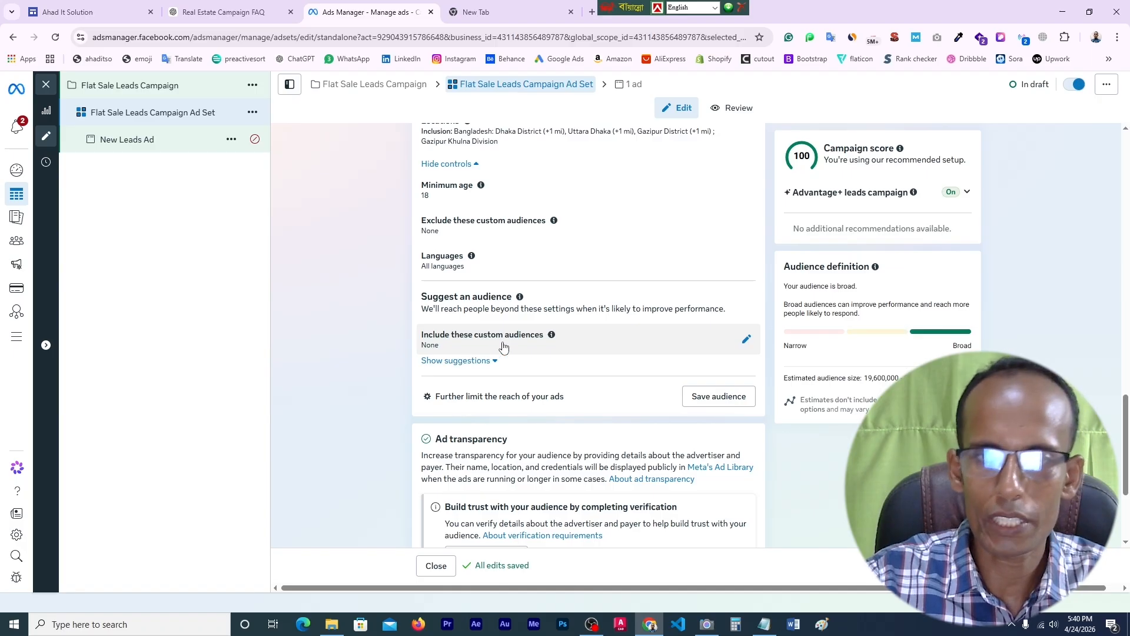
# - Expand the additional placement settings and review the device and operating system options
pyautogui.scroll(-3, 504, 346)
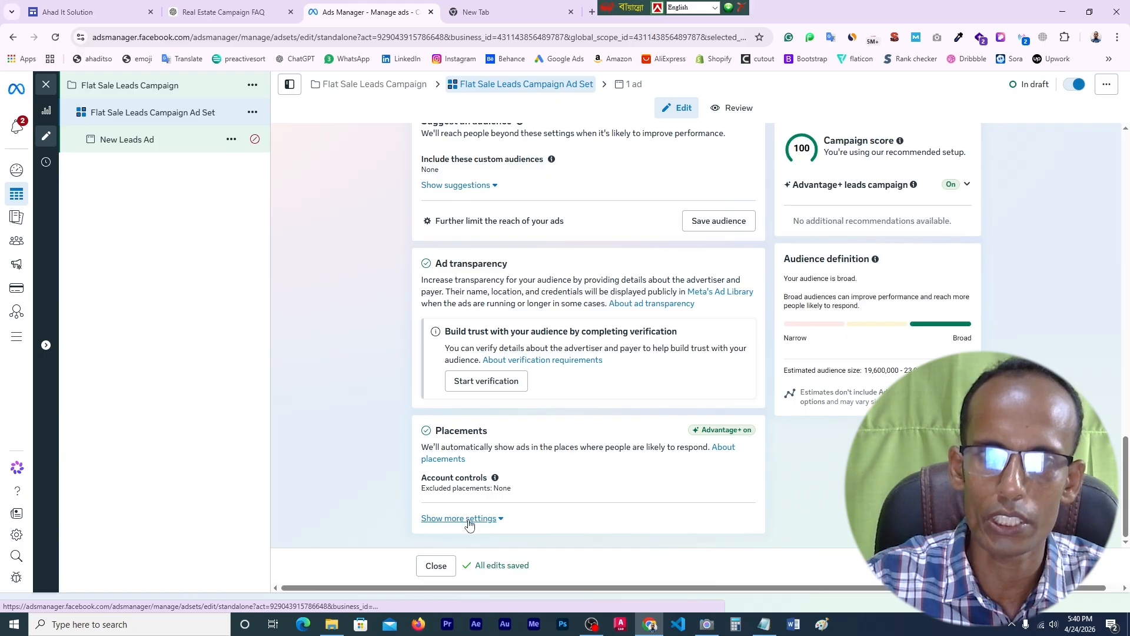
pyautogui.click(469, 520)
pyautogui.scroll(-2, 533, 448)
pyautogui.scroll(-2, 533, 449)
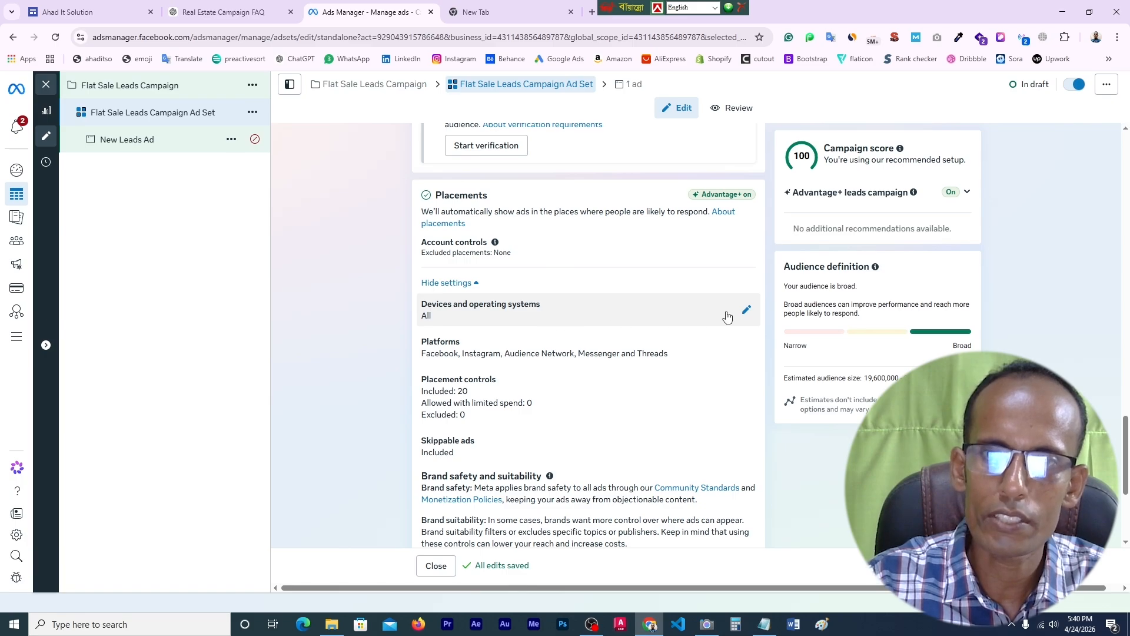
pyautogui.click(747, 311)
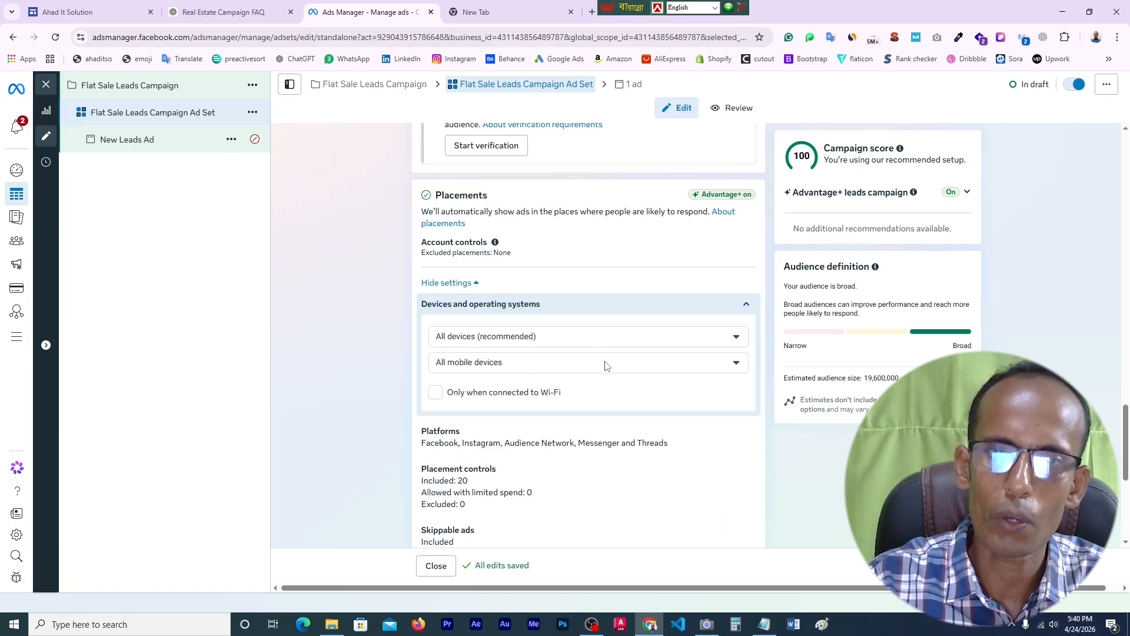
pyautogui.click(746, 307)
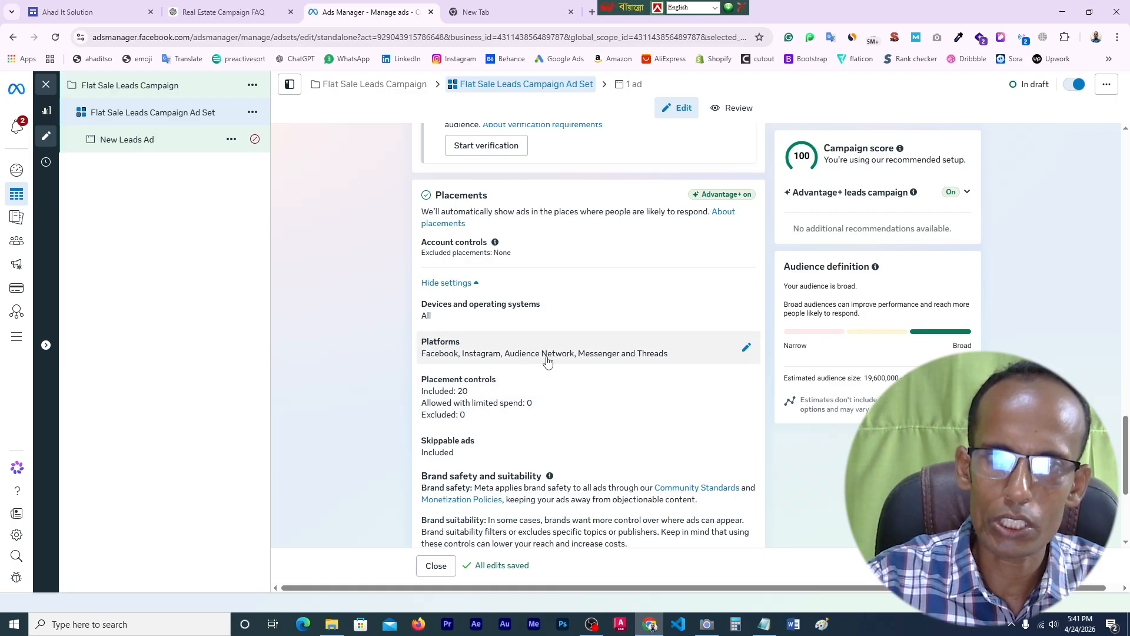
# - Exclude Threads, Audience Network and Instagram from the ad set's platforms, keeping only Facebook and Messenger
pyautogui.click(747, 348)
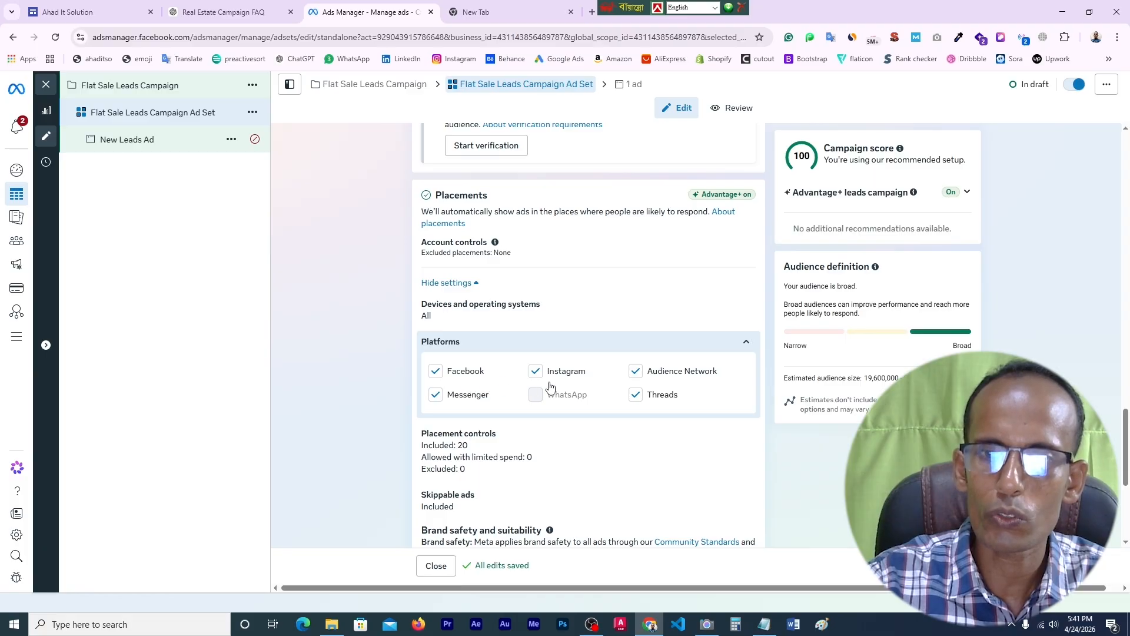
pyautogui.click(636, 396)
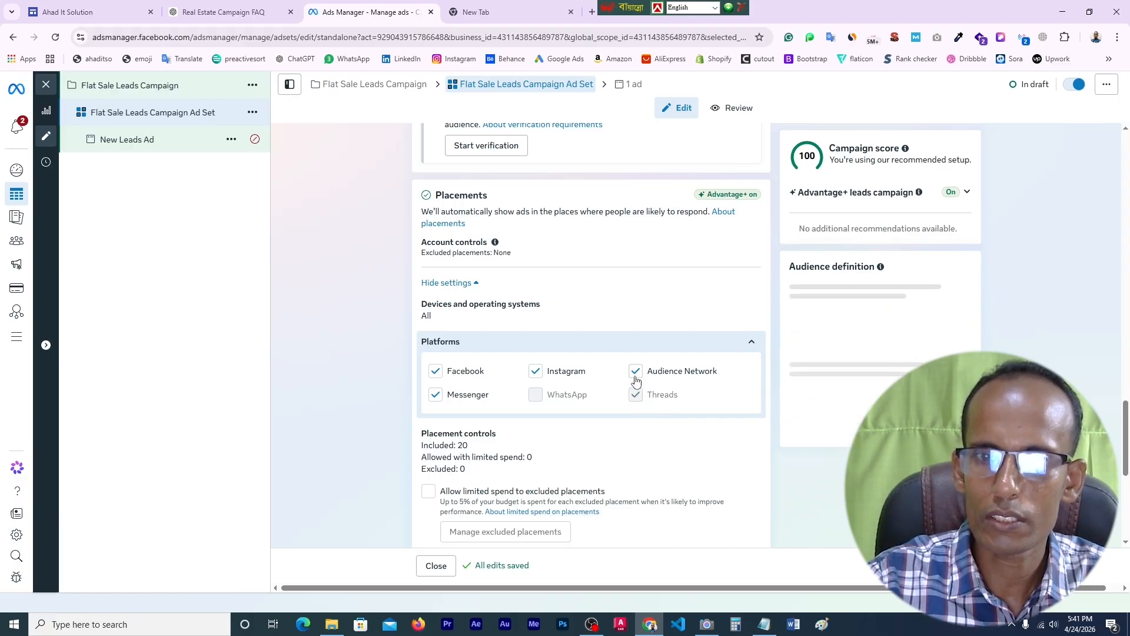
pyautogui.click(536, 371)
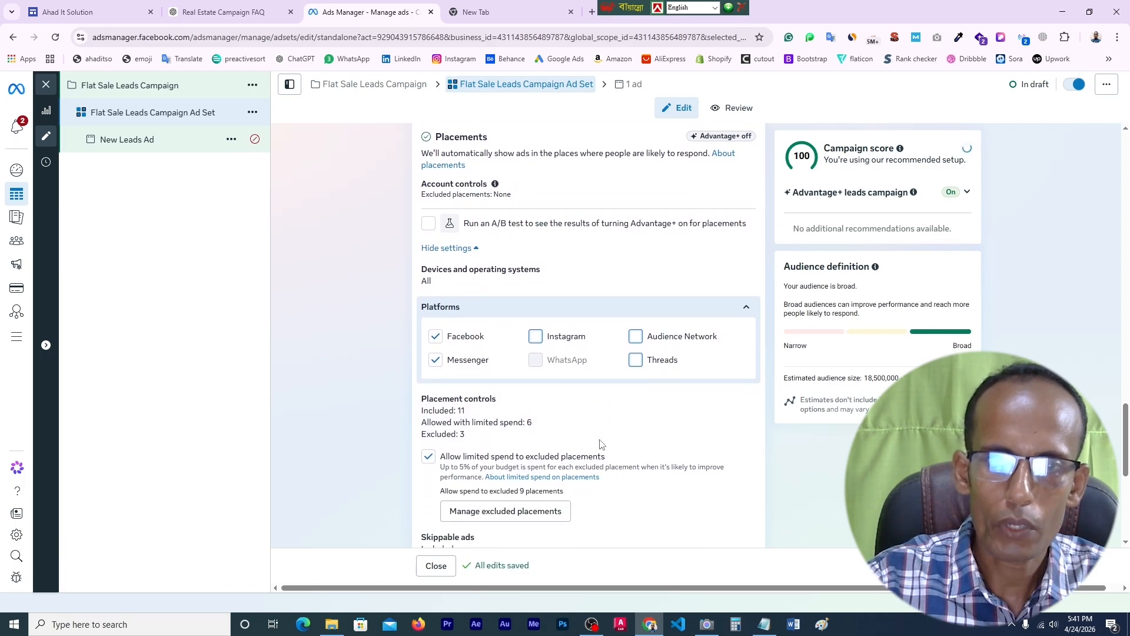
pyautogui.scroll(-1, 600, 444)
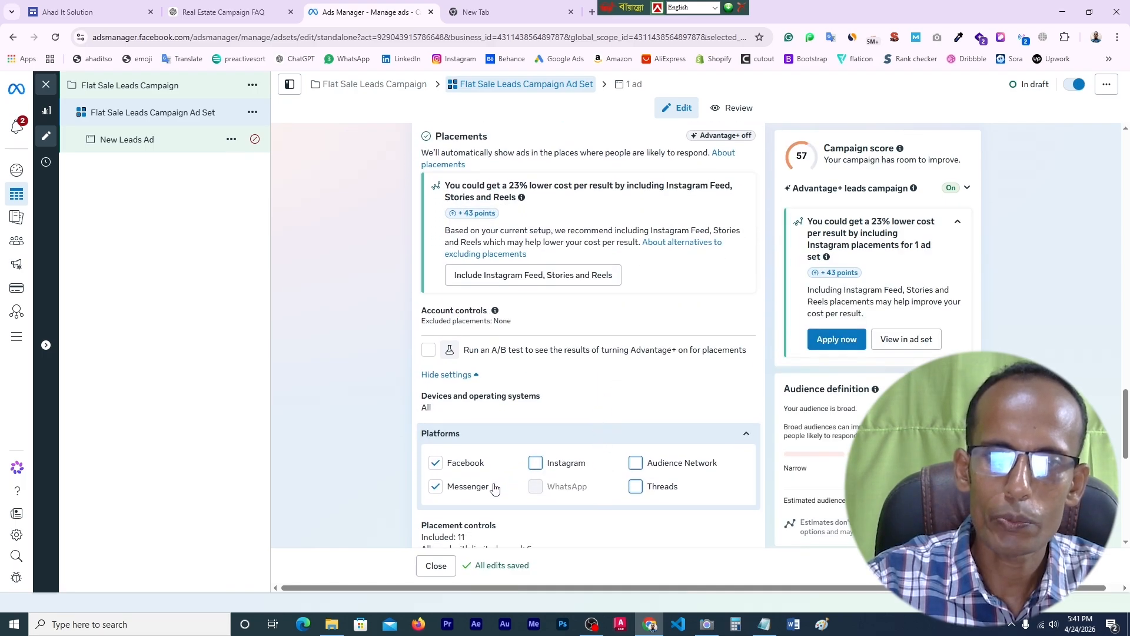
# - Show the audience suggestions and set the suggested age range to 34–64
pyautogui.scroll(7, 444, 425)
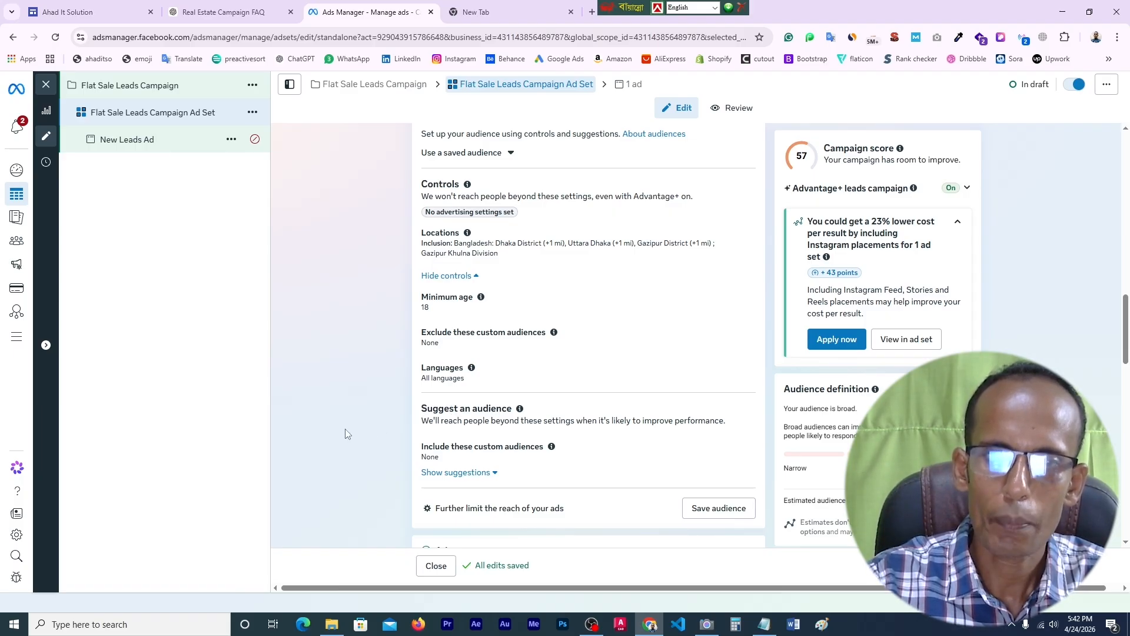
pyautogui.click(465, 472)
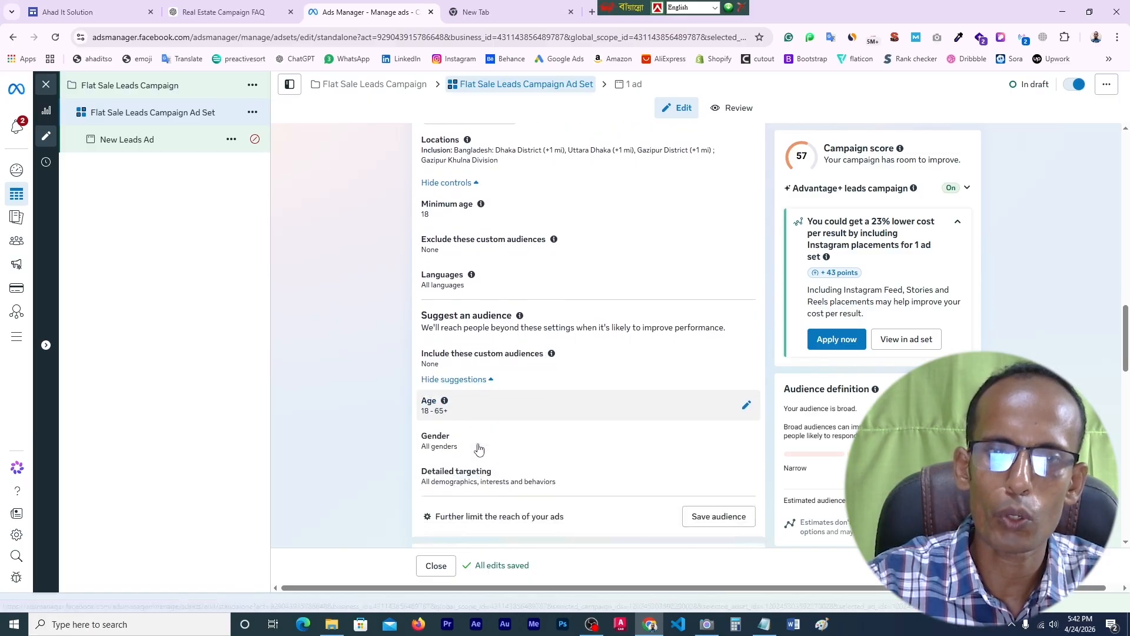
pyautogui.scroll(-2, 478, 449)
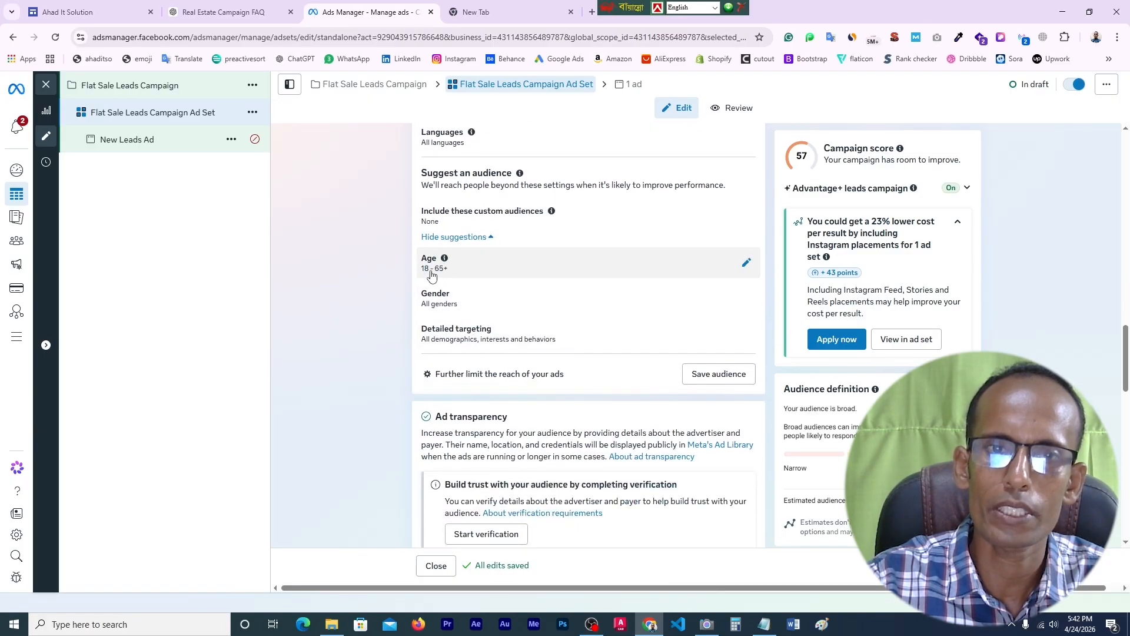
pyautogui.click(747, 264)
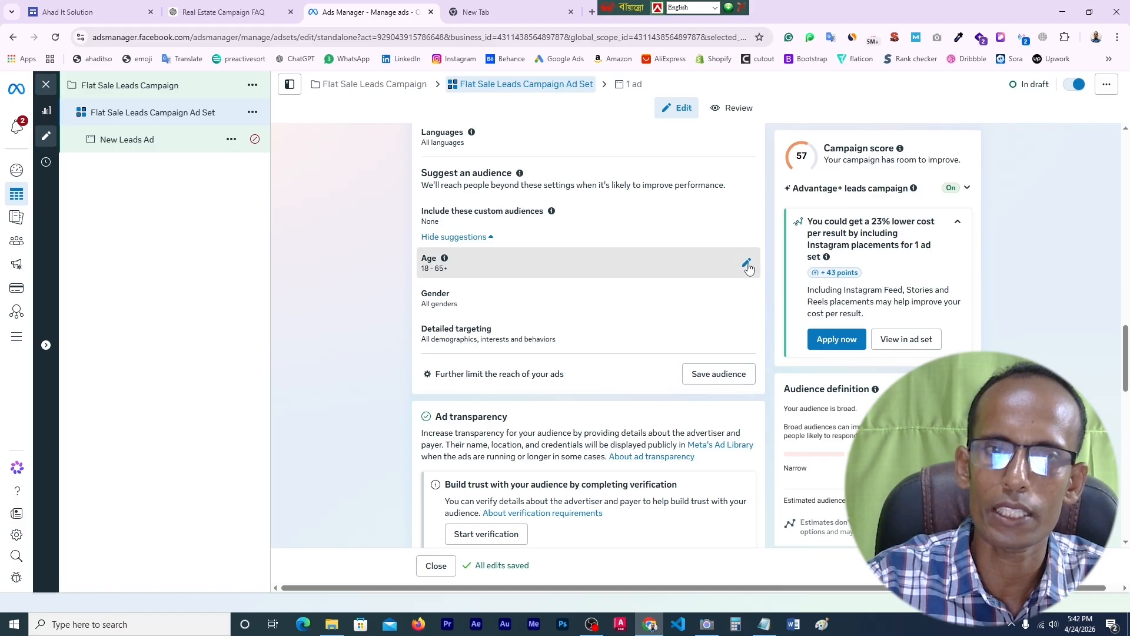
pyautogui.click(474, 287)
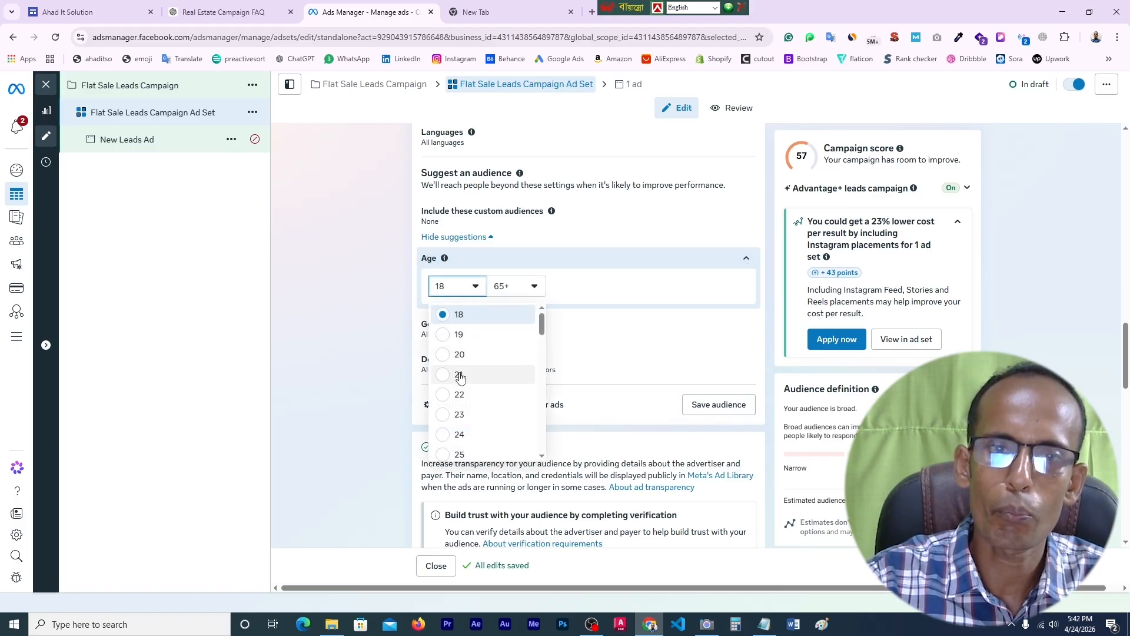
pyautogui.scroll(-5, 465, 400)
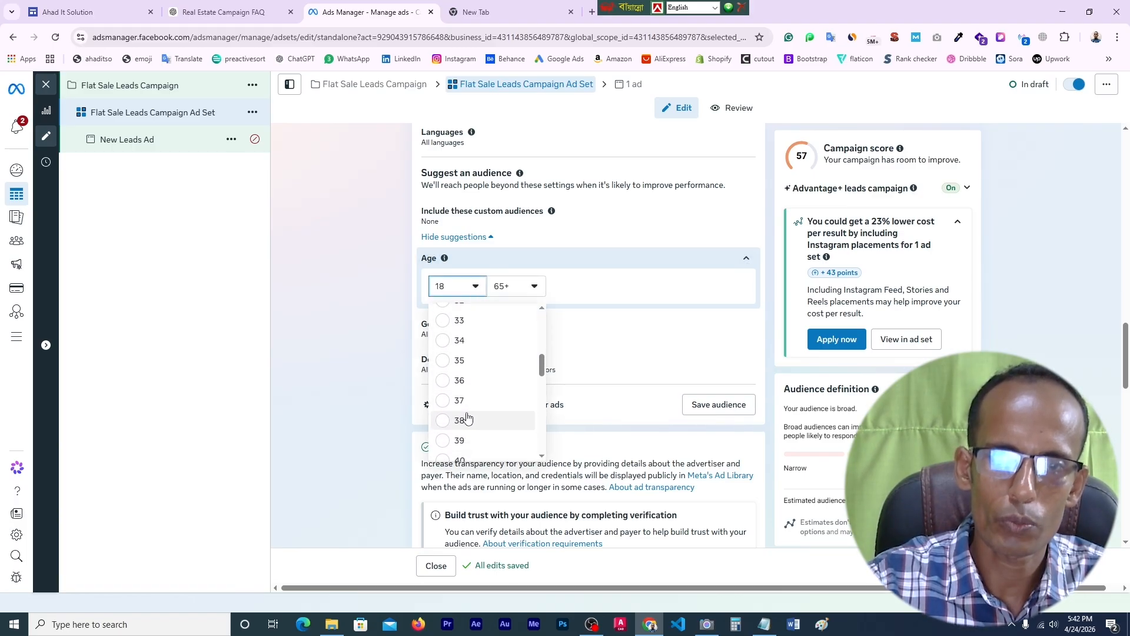
pyautogui.scroll(2, 468, 418)
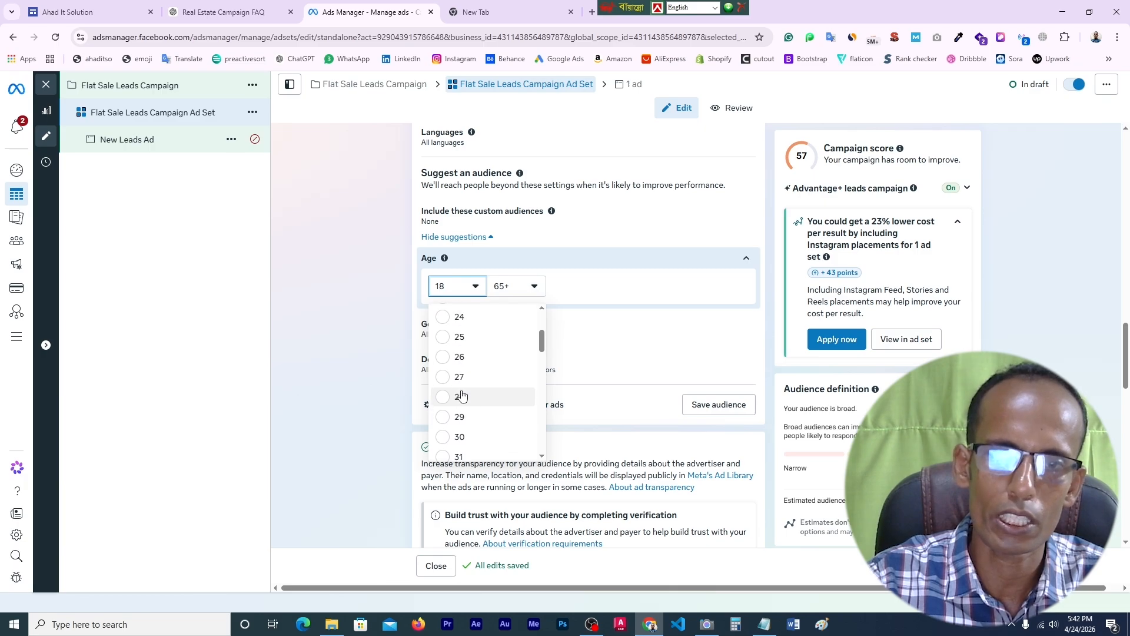
pyautogui.scroll(-2, 463, 396)
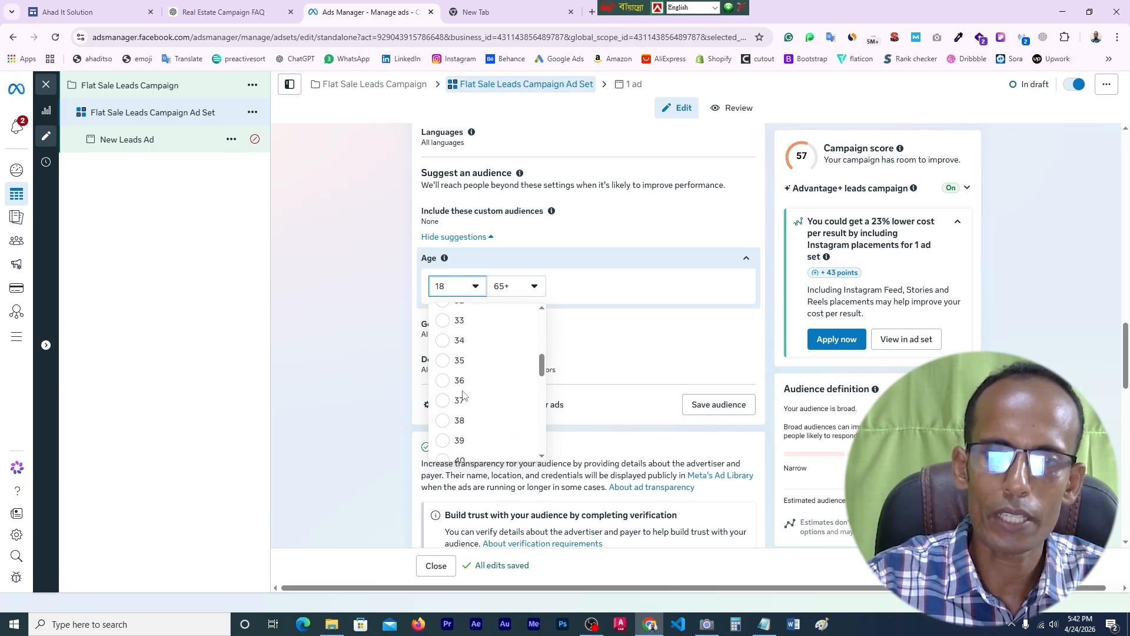
pyautogui.scroll(1, 463, 391)
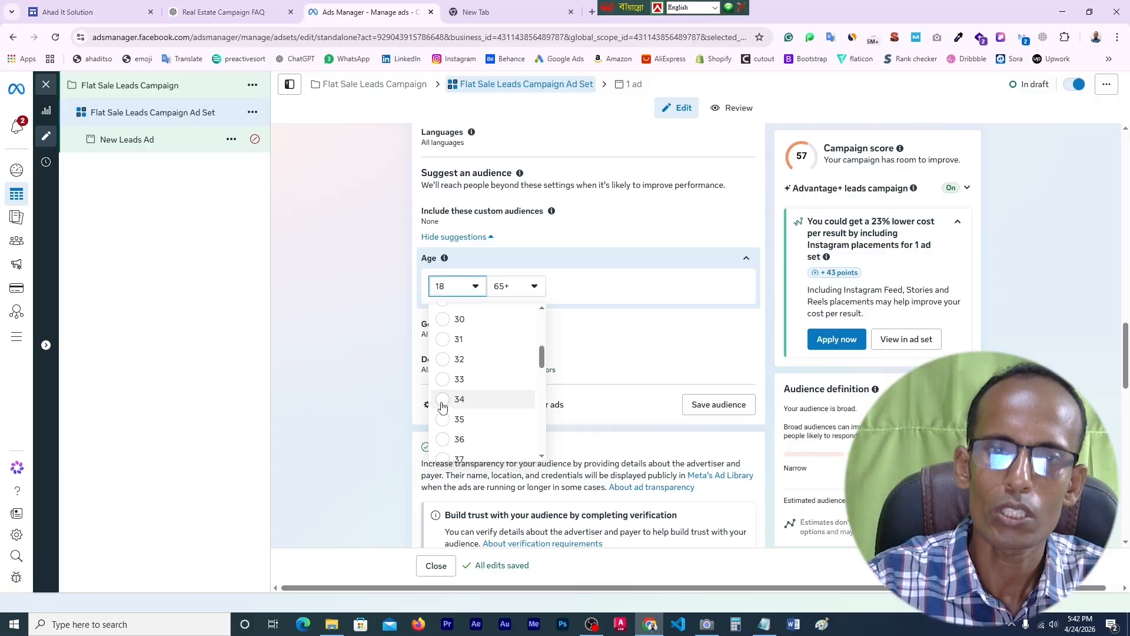
pyautogui.click(442, 405)
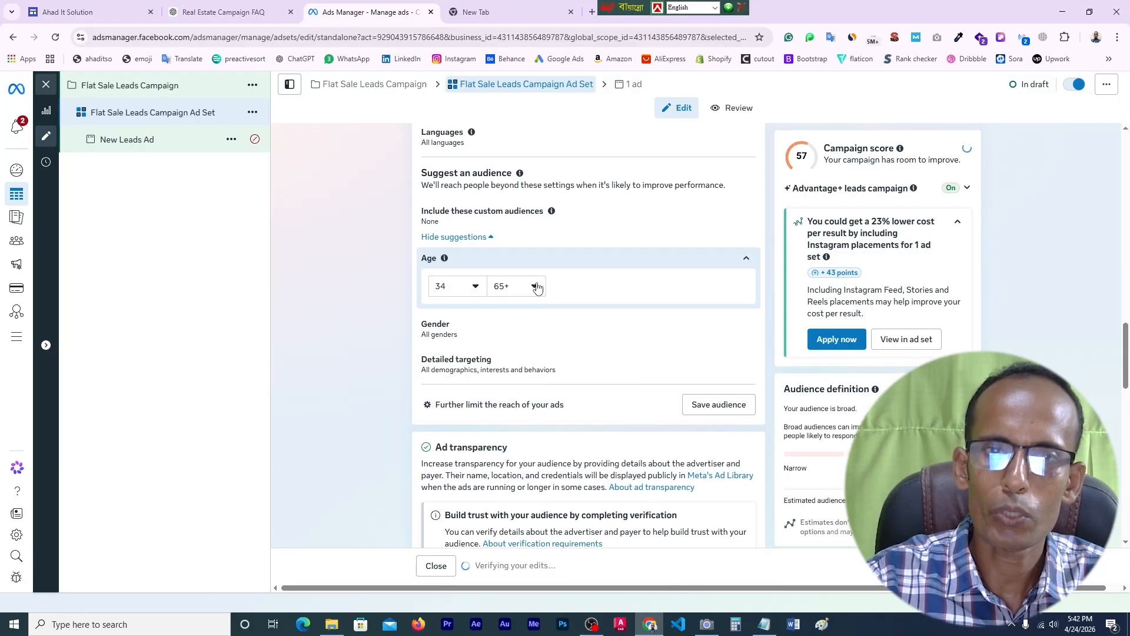
pyautogui.click(537, 289)
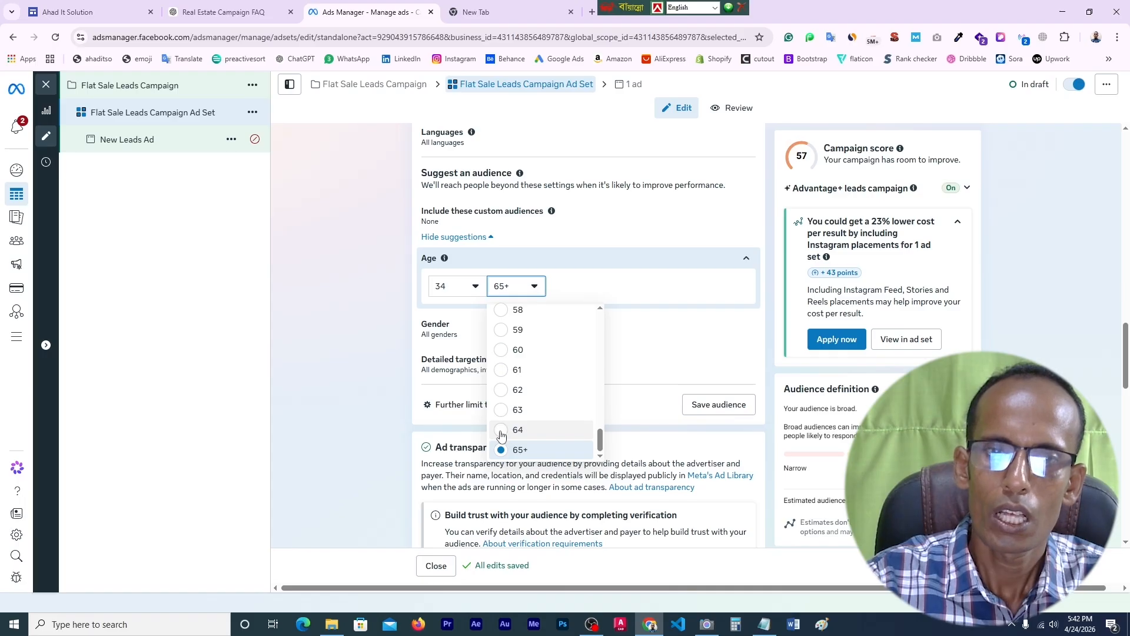
pyautogui.click(503, 434)
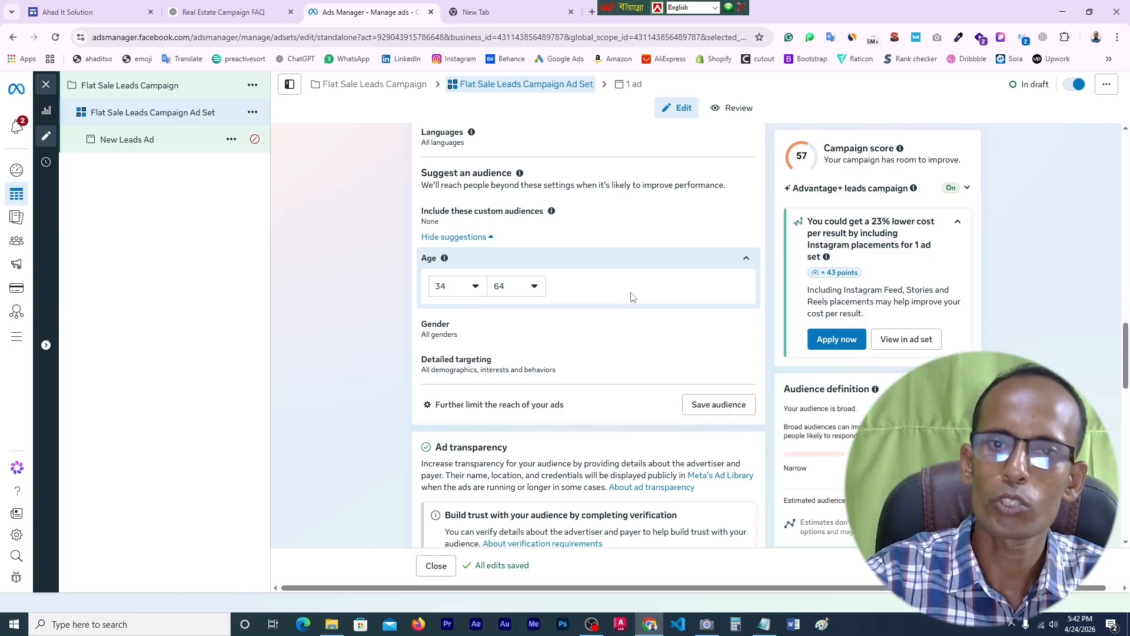
# - Browse the detailed targeting demographics and include the education level Associate degree
pyautogui.scroll(-2, 632, 296)
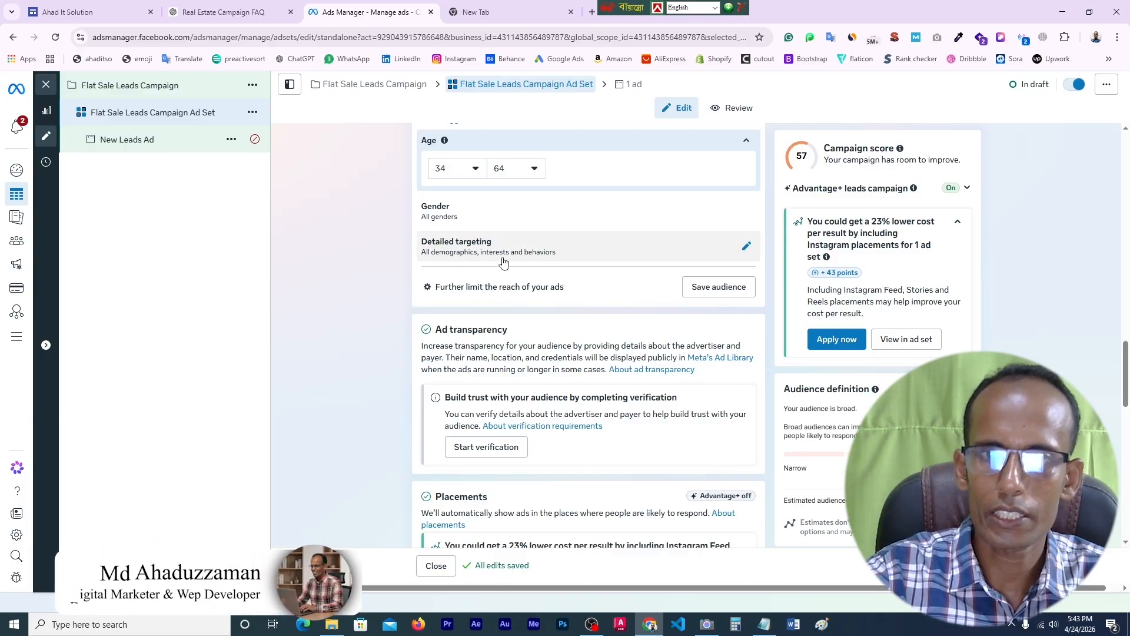
pyautogui.click(748, 248)
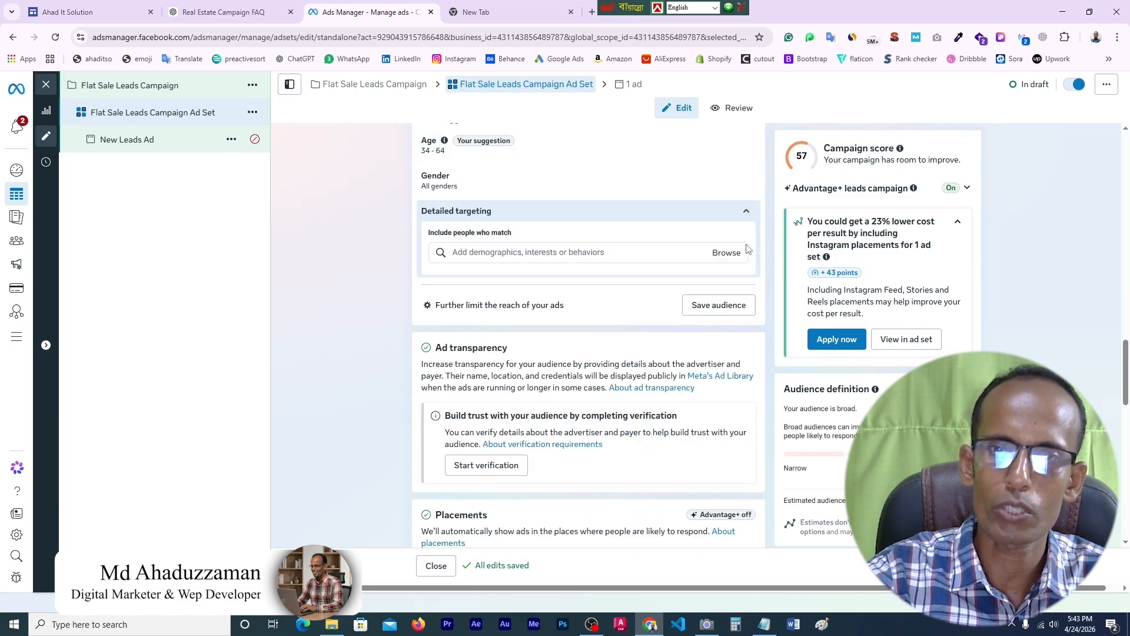
pyautogui.click(471, 252)
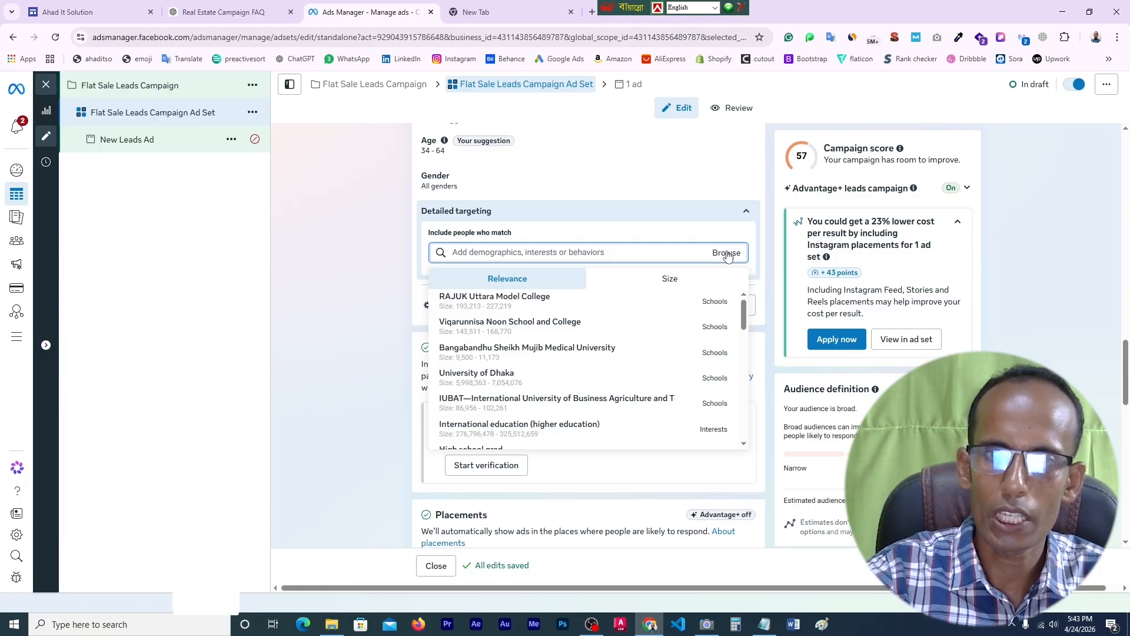
pyautogui.click(727, 254)
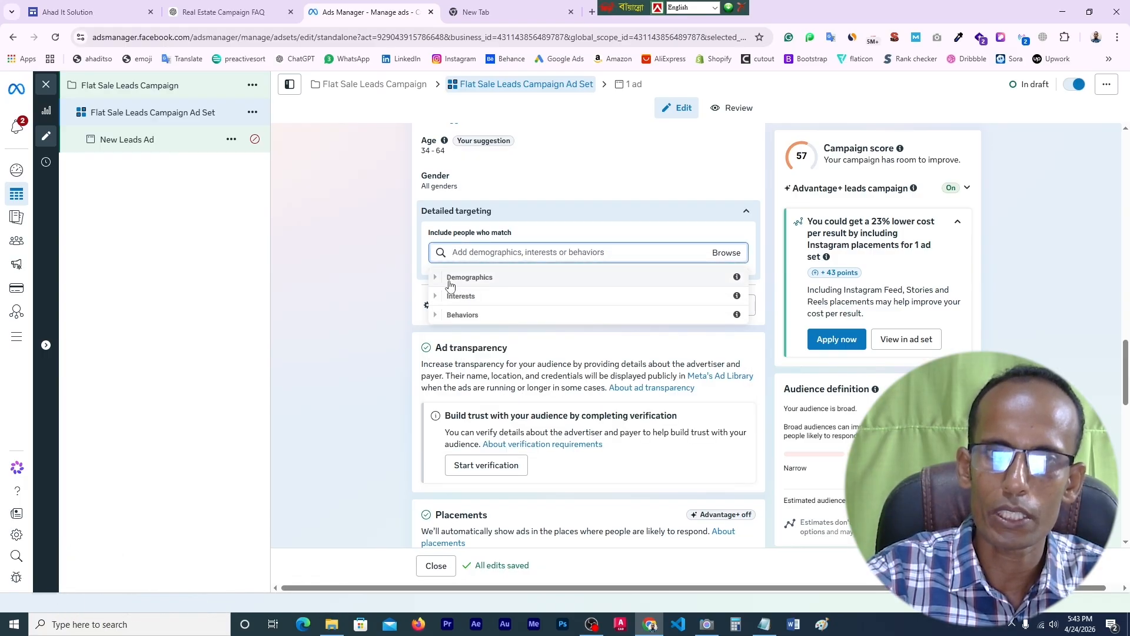
pyautogui.click(439, 282)
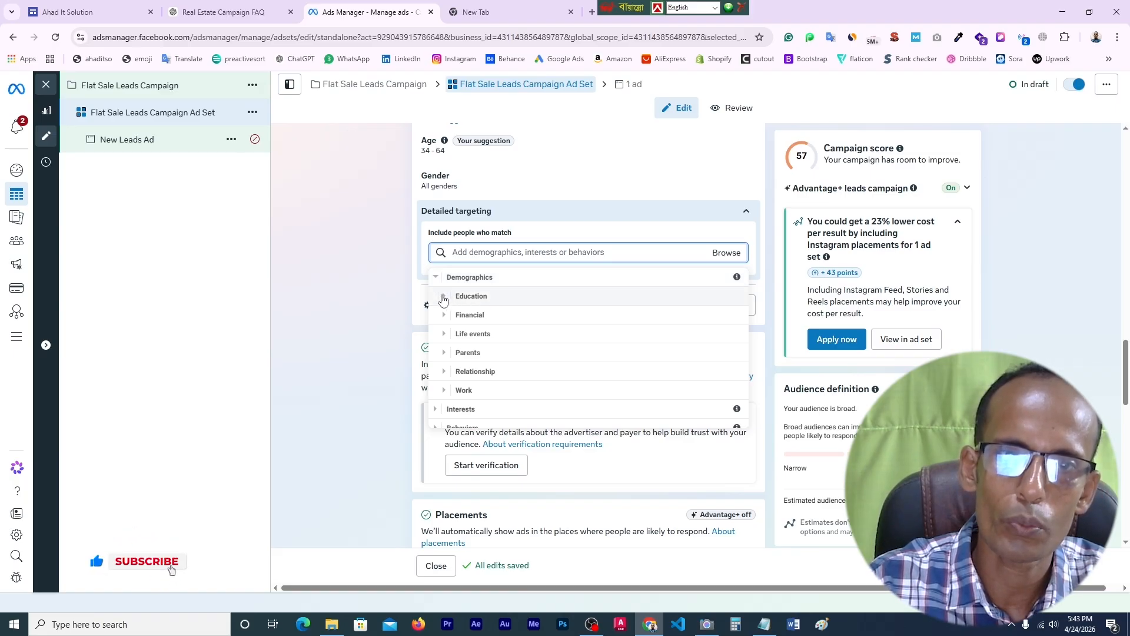
pyautogui.click(446, 298)
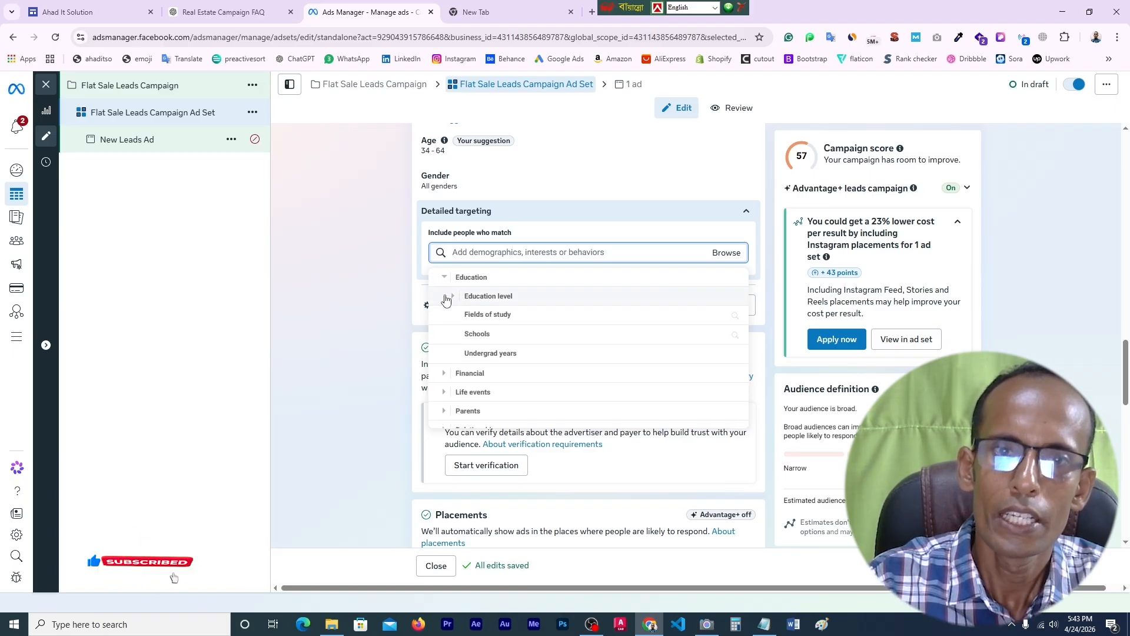
pyautogui.click(457, 298)
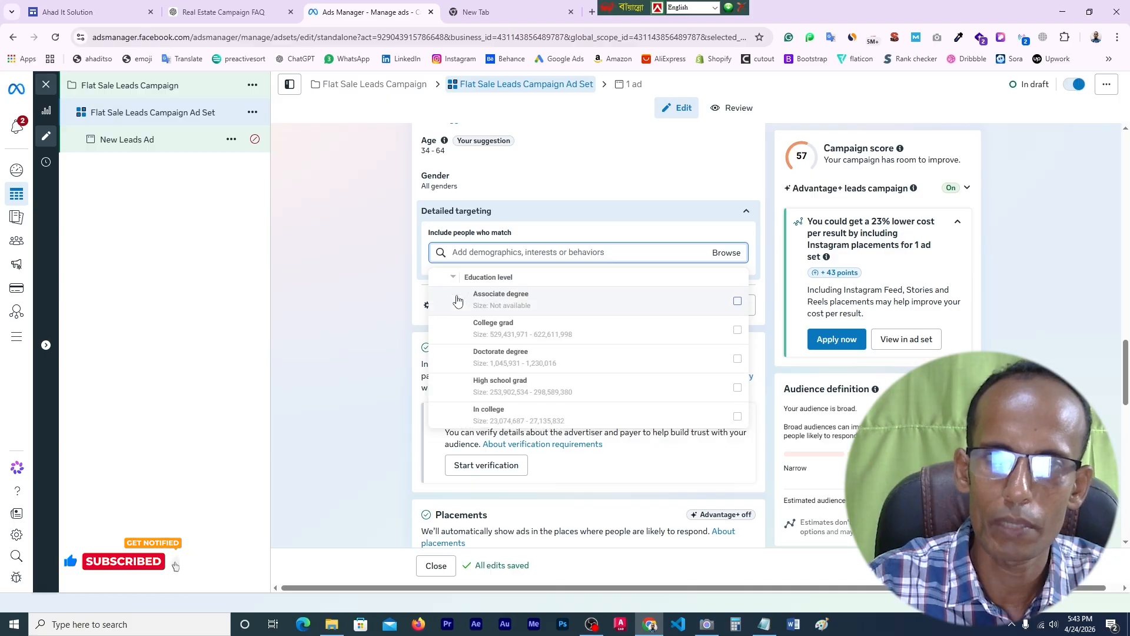
pyautogui.click(737, 305)
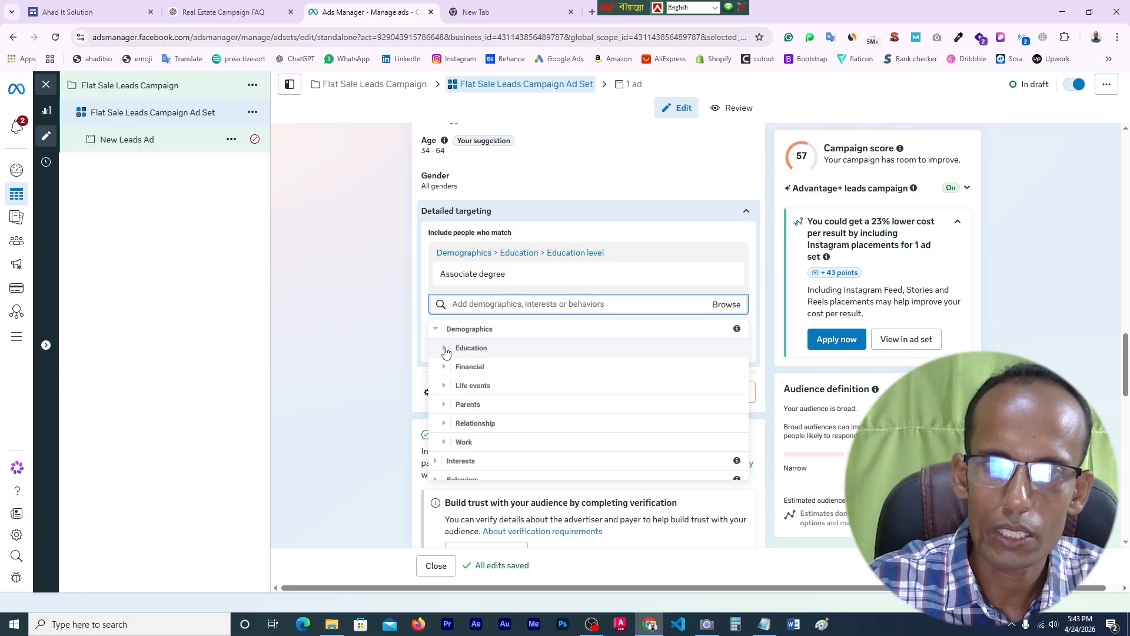
# - Include the education level Doctorate degree in the detailed targeting as well
pyautogui.click(471, 352)
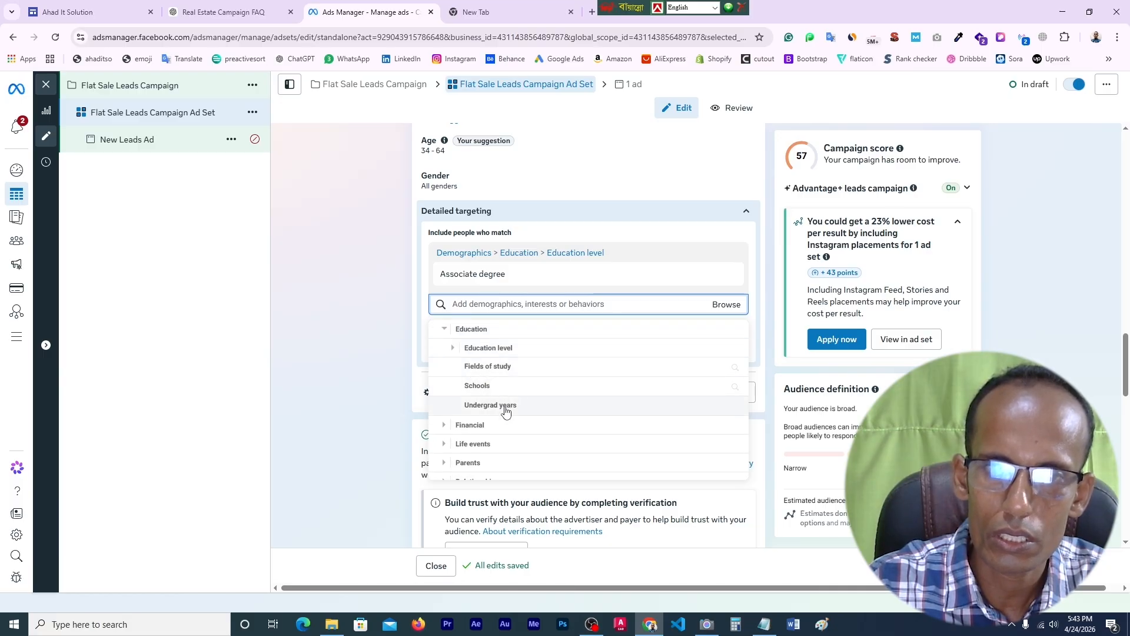
pyautogui.click(489, 348)
pyautogui.scroll(-1, 553, 412)
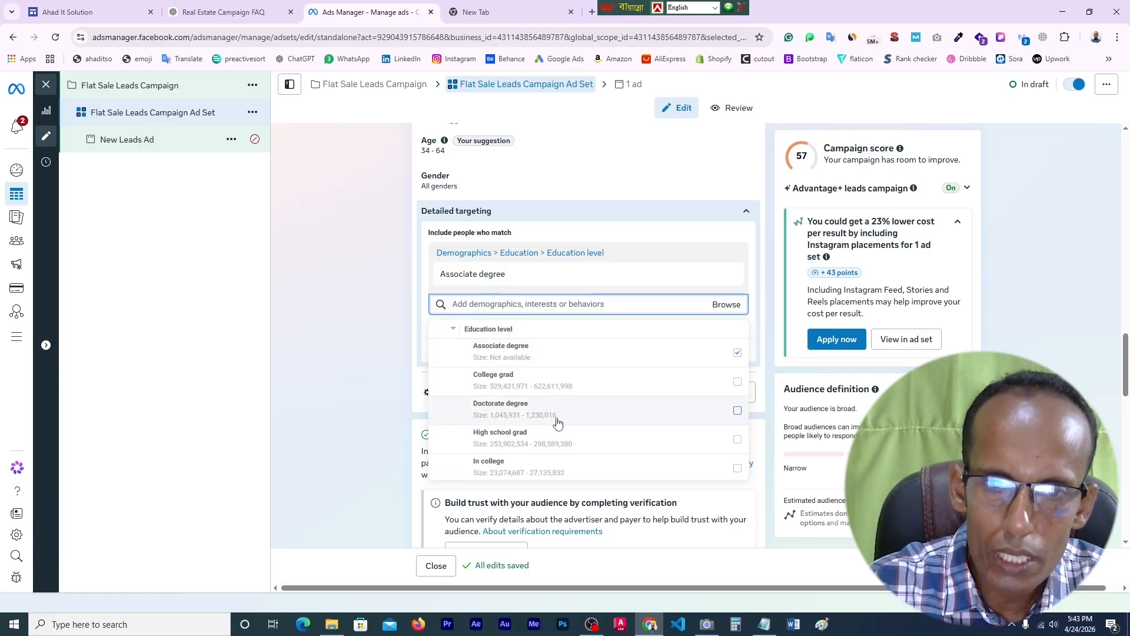
pyautogui.click(738, 411)
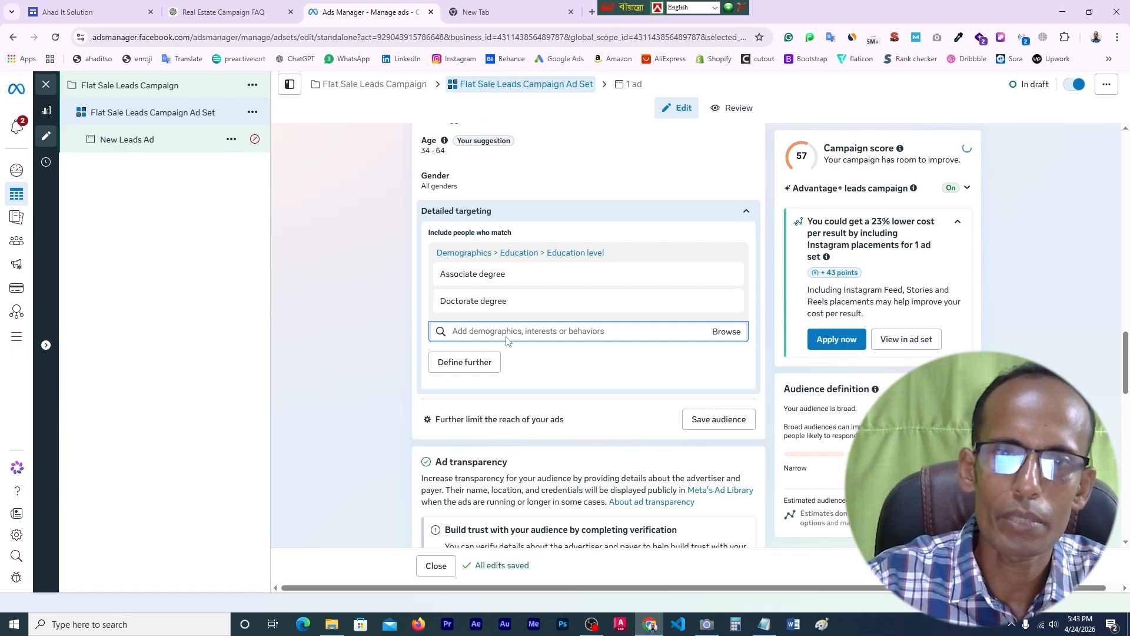
# - Include all Business and industry interests in the detailed targeting
pyautogui.click(727, 331)
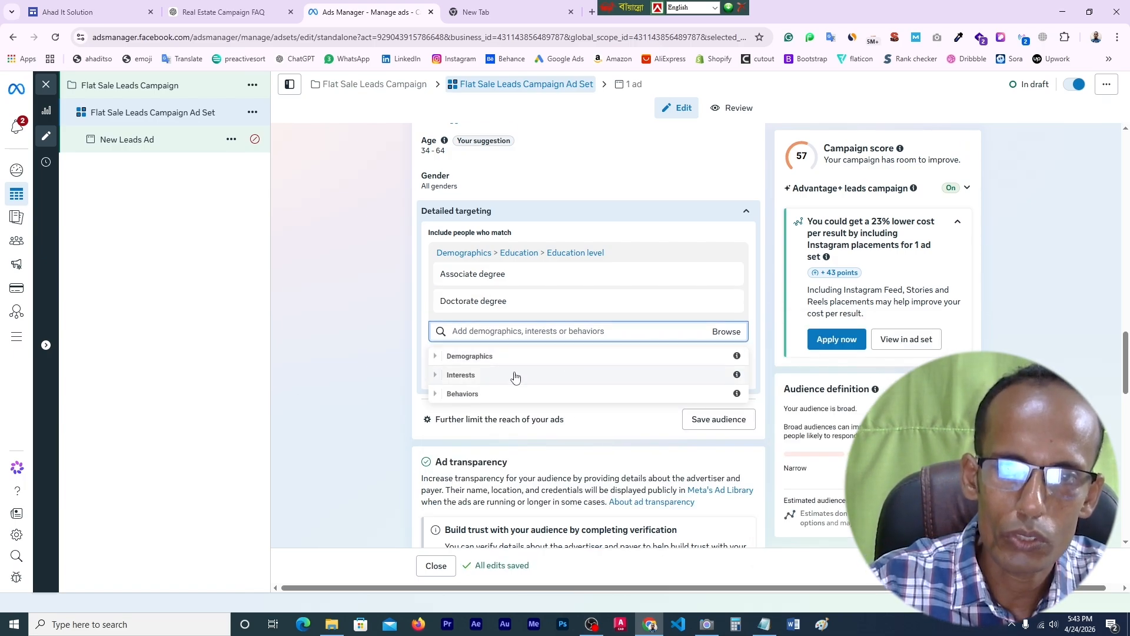
pyautogui.click(436, 359)
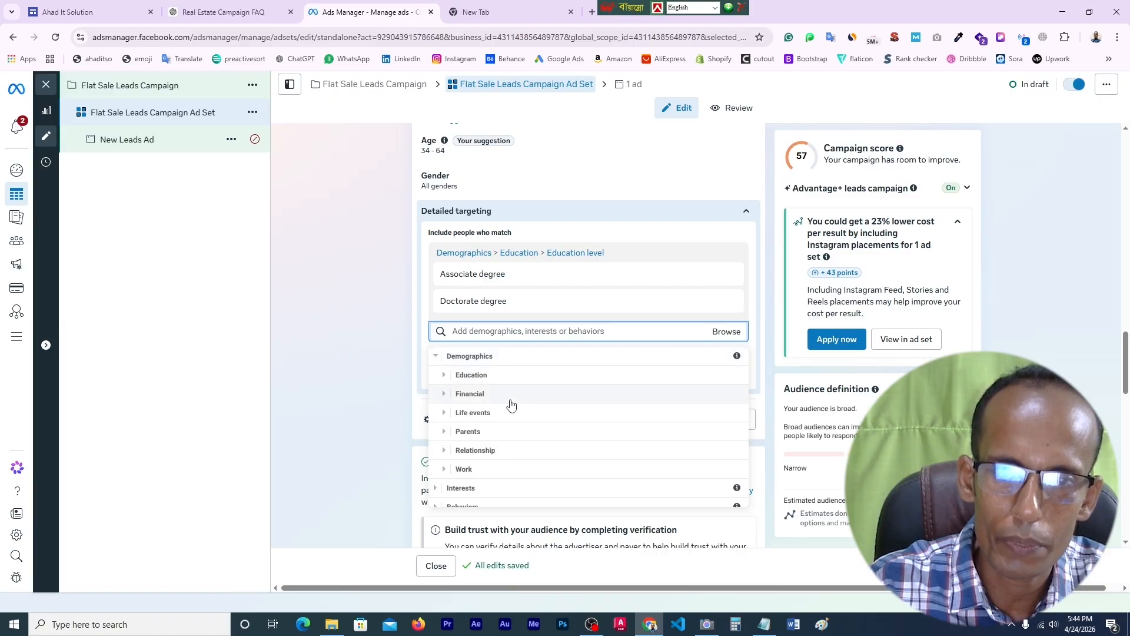
pyautogui.scroll(-1, 521, 406)
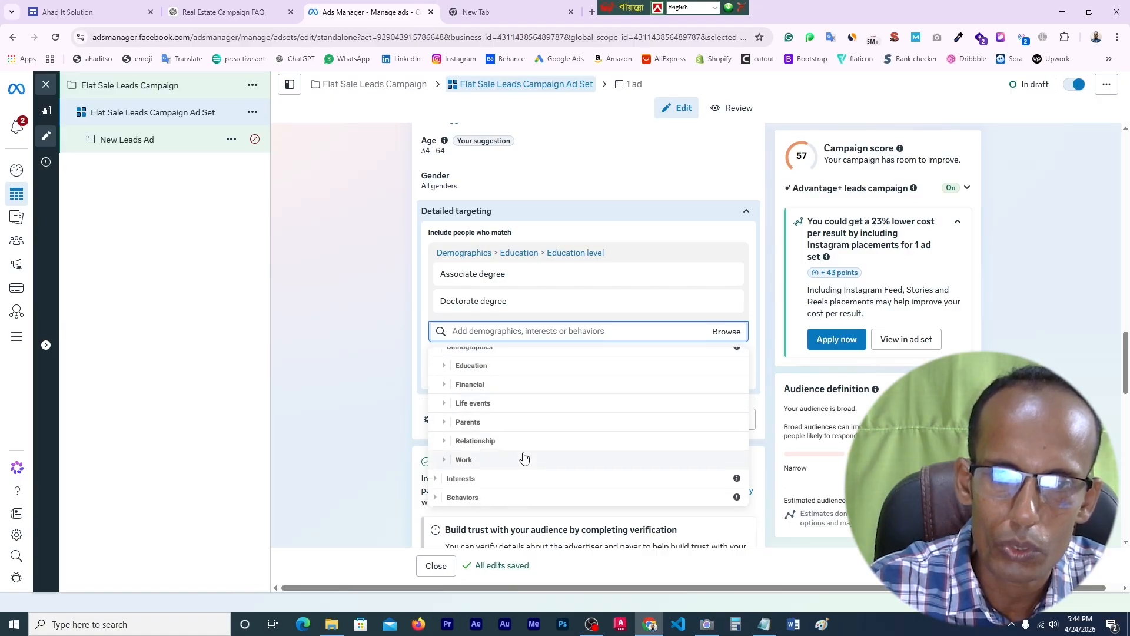
pyautogui.click(470, 484)
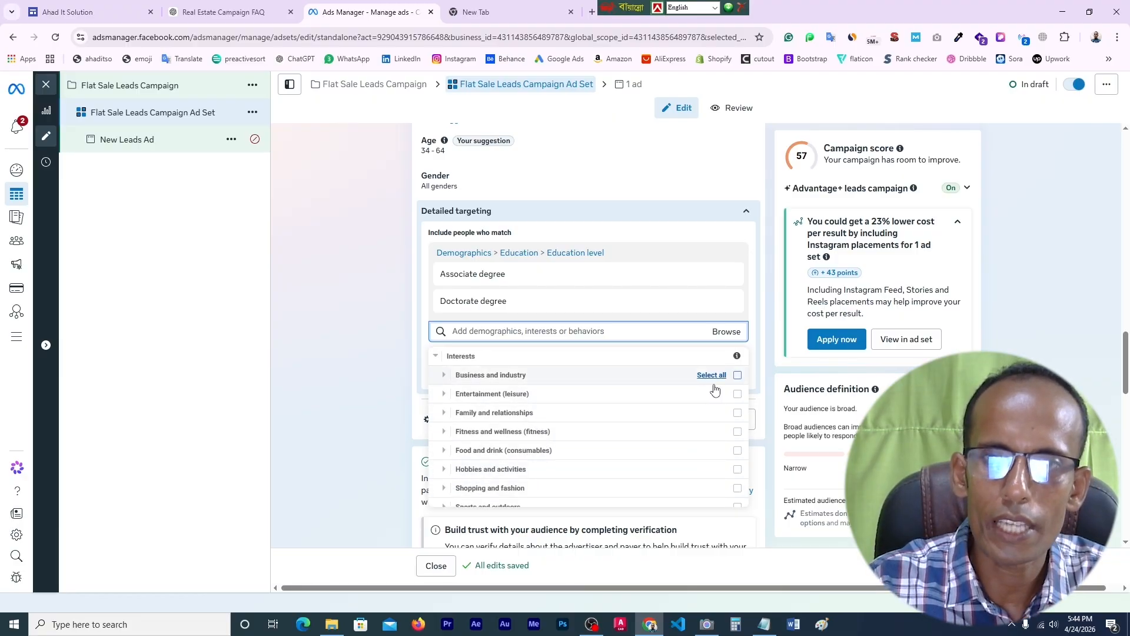
pyautogui.click(739, 377)
pyautogui.scroll(-2, 559, 377)
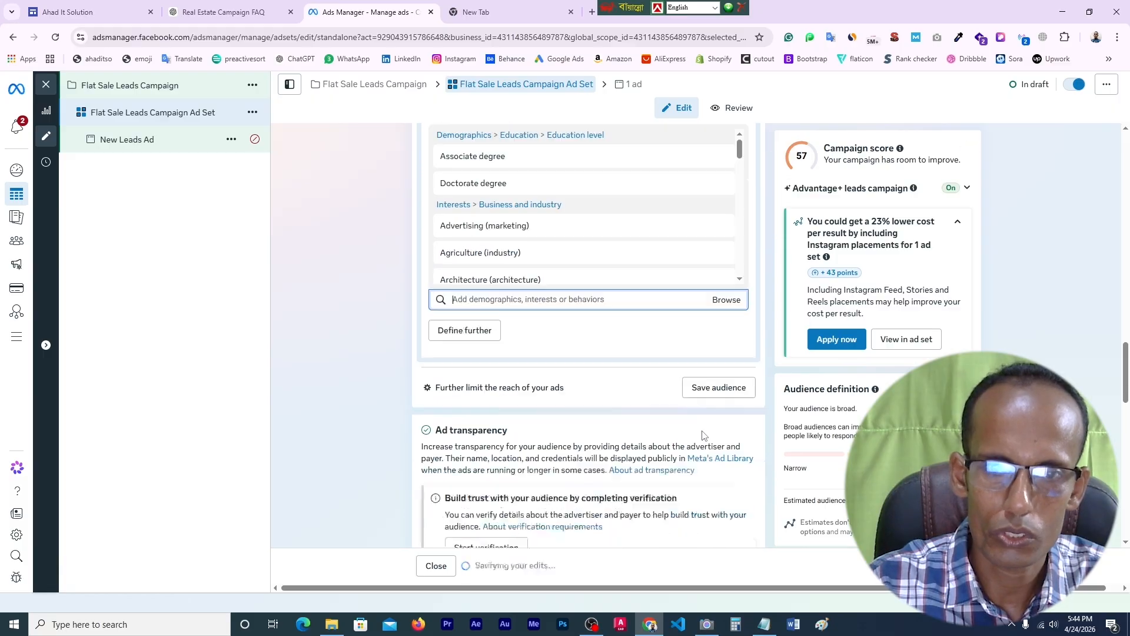
pyautogui.scroll(2, 559, 380)
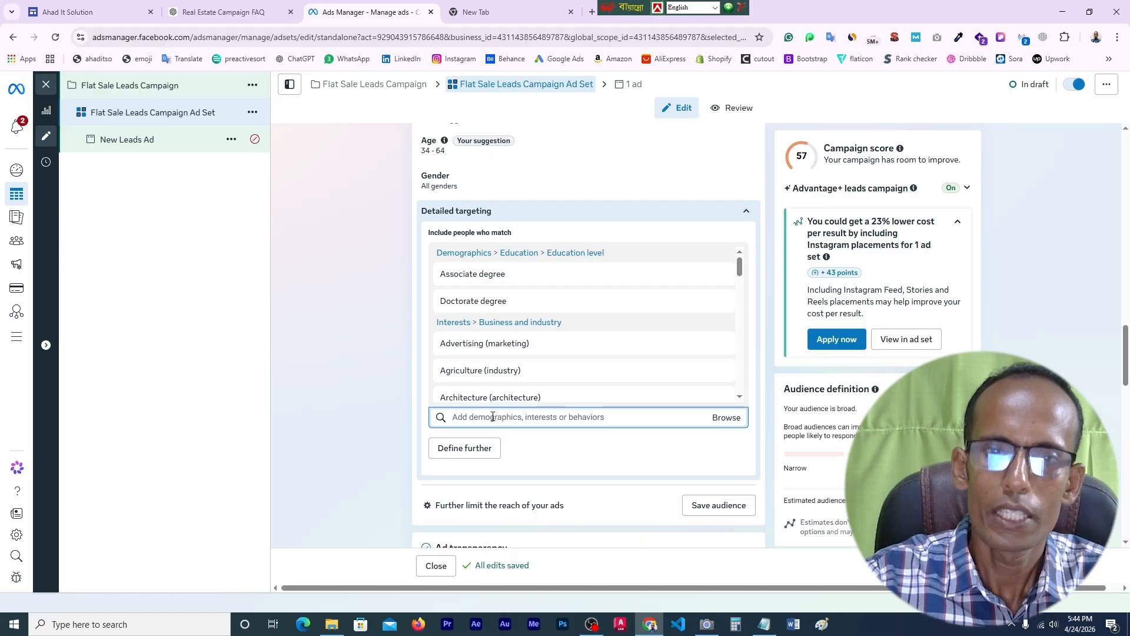
# - Review the included interests and search the detailed targeting options for "real state property"
pyautogui.scroll(-5, 497, 353)
pyautogui.click(507, 418)
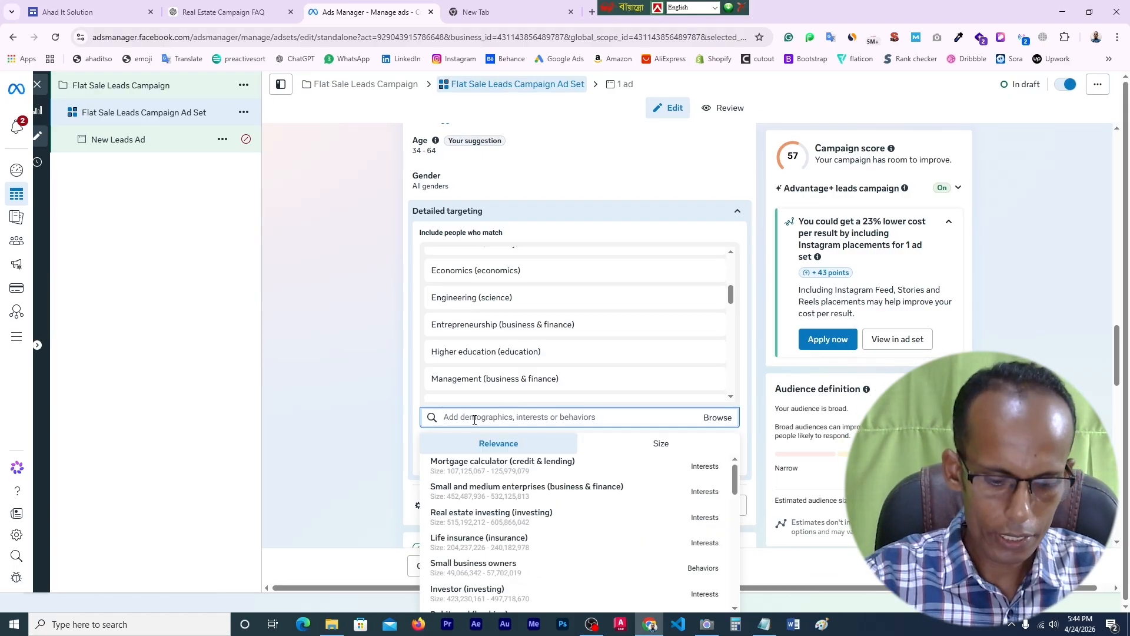
pyautogui.write('real stae')
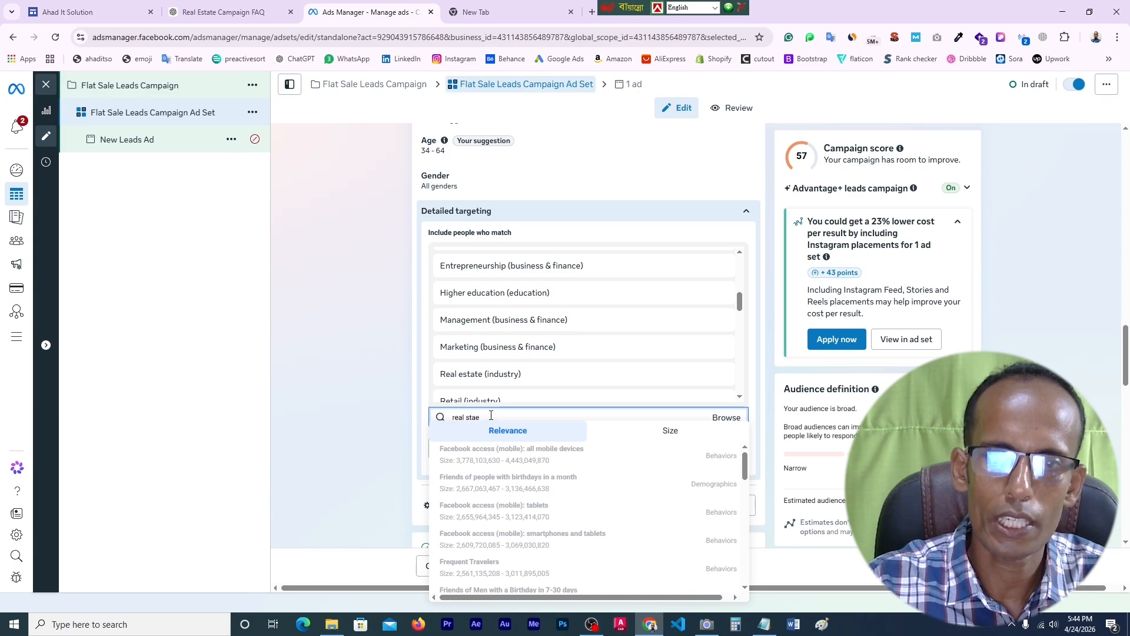
pyautogui.press('BackSpace')
pyautogui.write('te property')
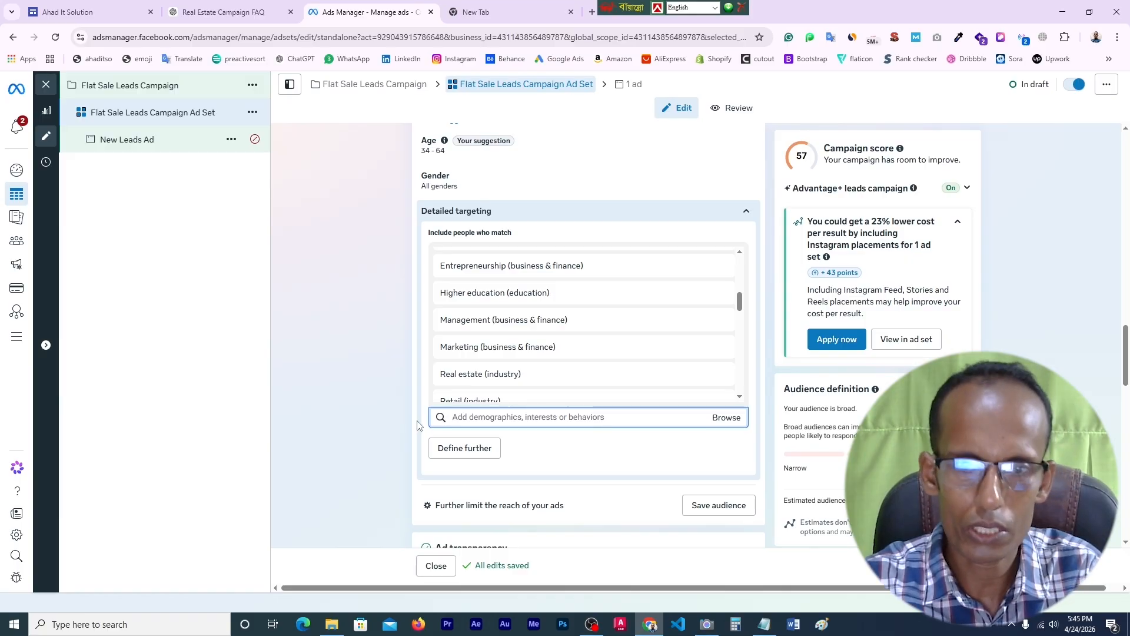
# - Search the detailed targeting options for "property" and include the job title Property
pyautogui.click(516, 420)
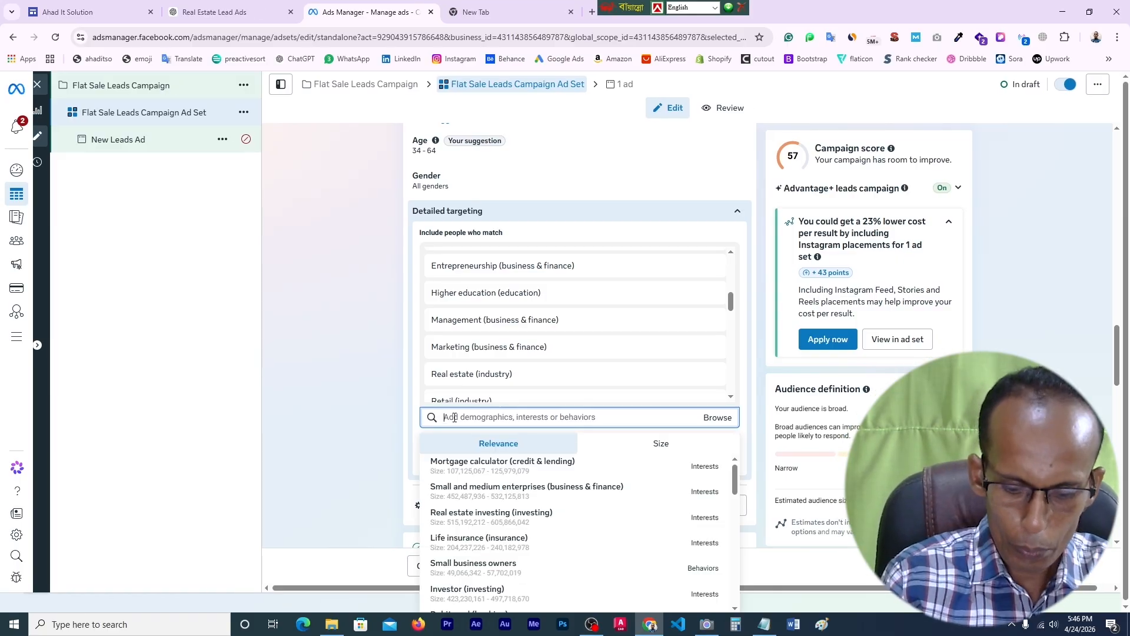
pyautogui.write('property buyer')
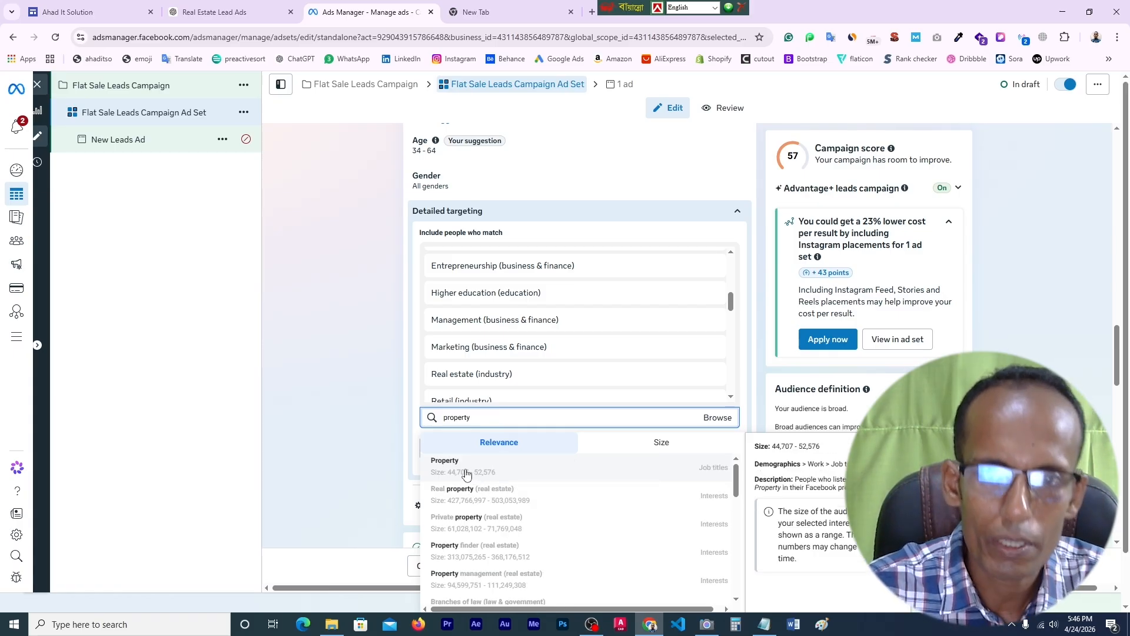
pyautogui.click(466, 474)
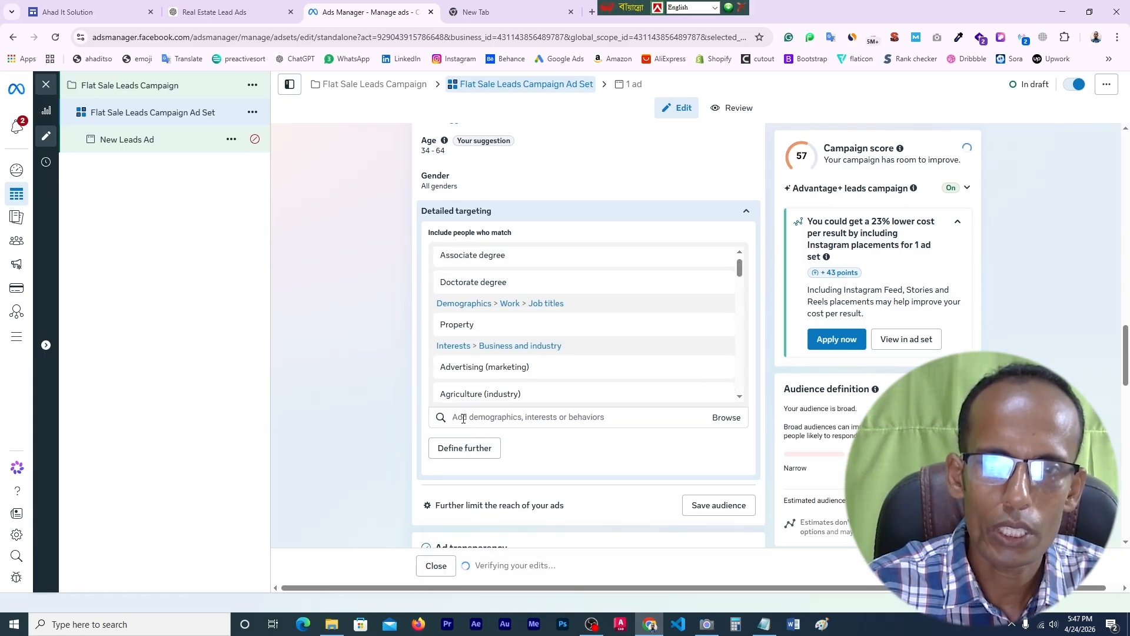
# - Search the detailed targeting options for "property" and include the real estate interests Real property, Property finder and Private property
pyautogui.click(464, 419)
pyautogui.write('property')
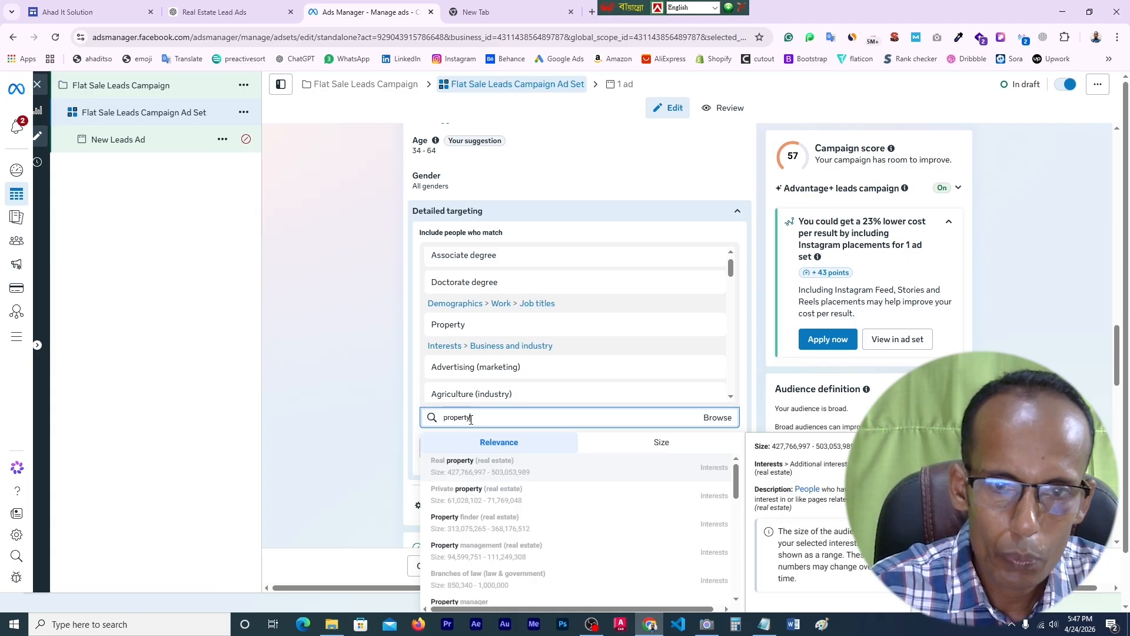
pyautogui.click(474, 471)
pyautogui.click(462, 418)
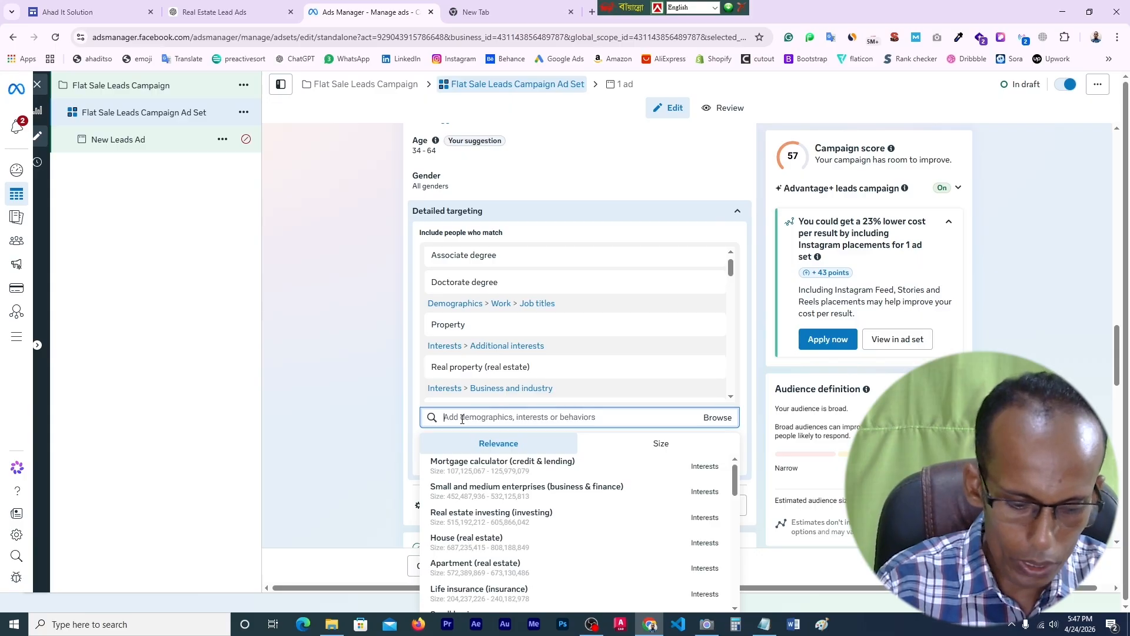
pyautogui.write('property')
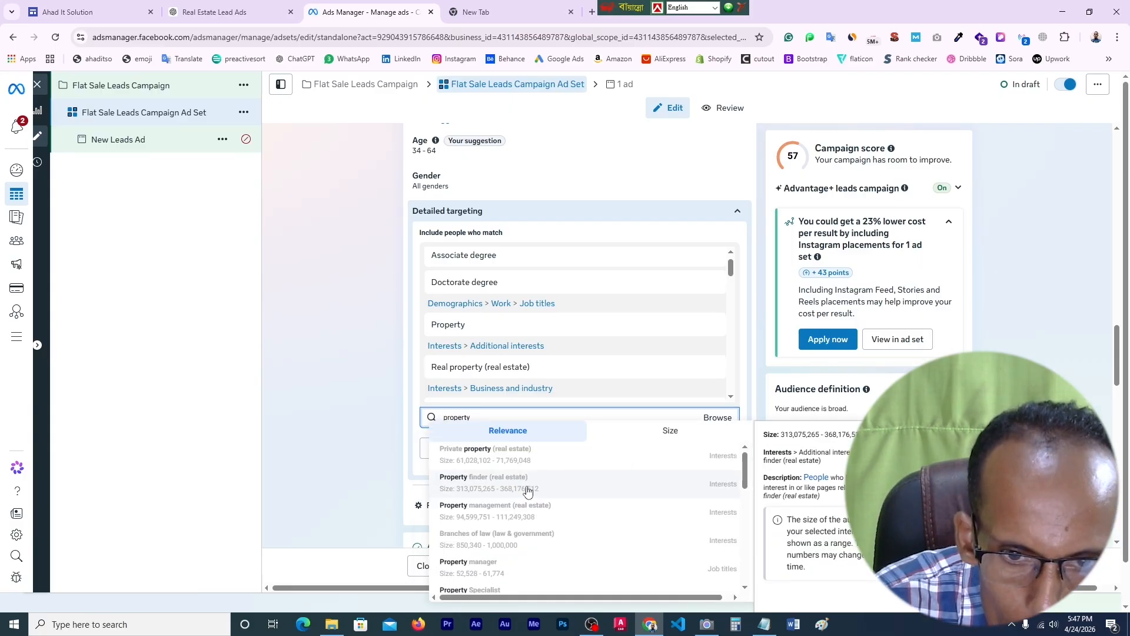
pyautogui.click(517, 488)
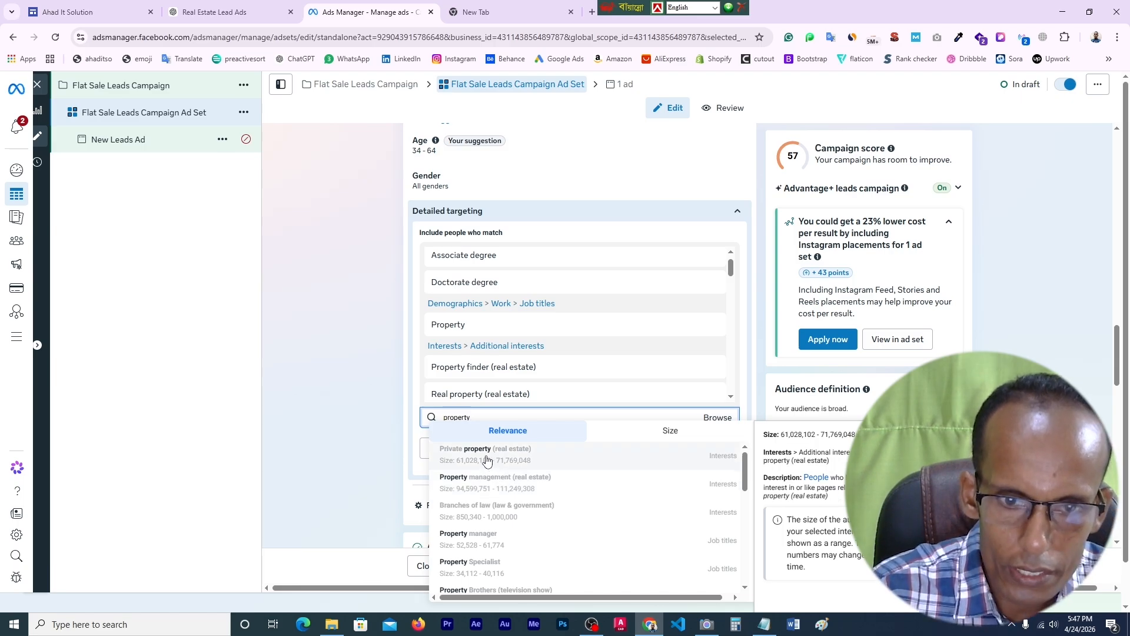
pyautogui.click(486, 460)
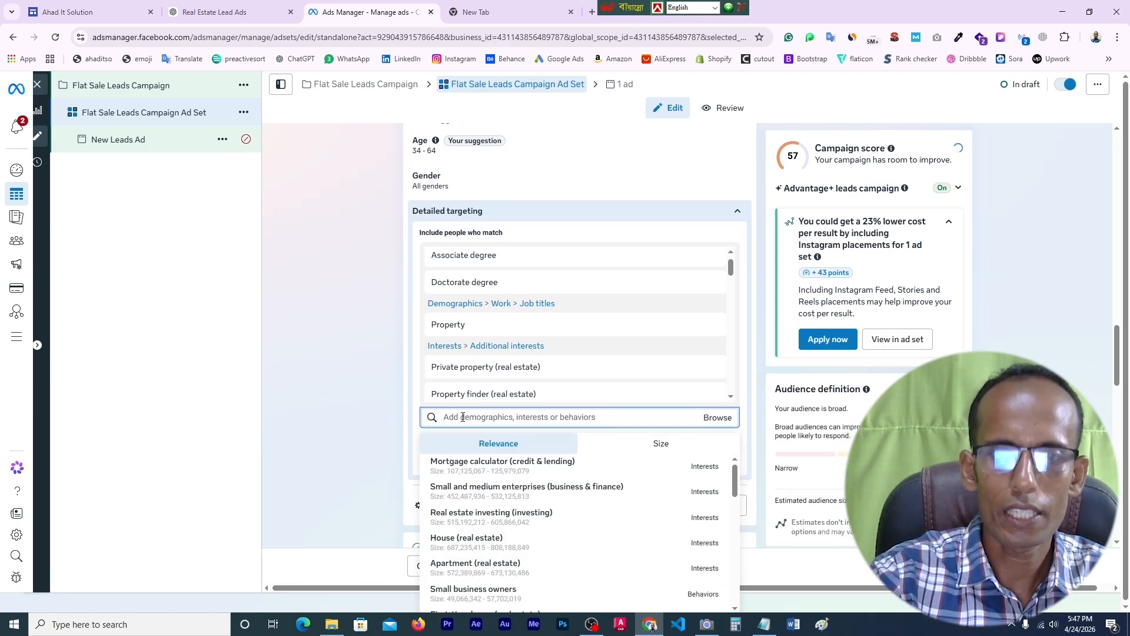
# - Search the detailed targeting options for "land share" and include the job titles Shareholder and SharePoint Developer
pyautogui.write('land share')
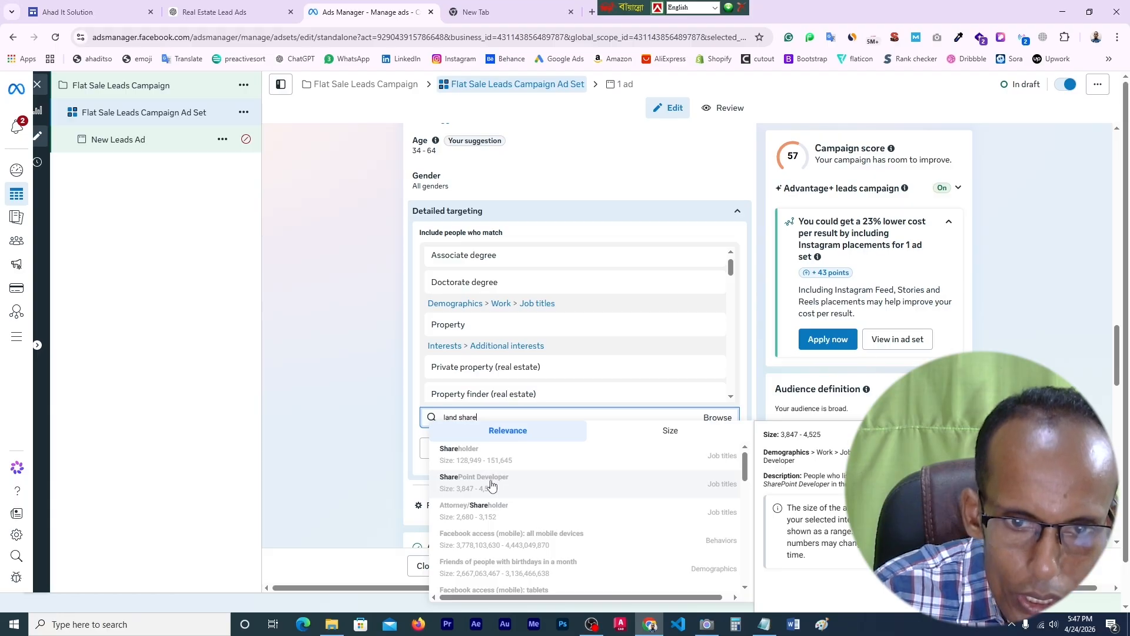
pyautogui.click(474, 455)
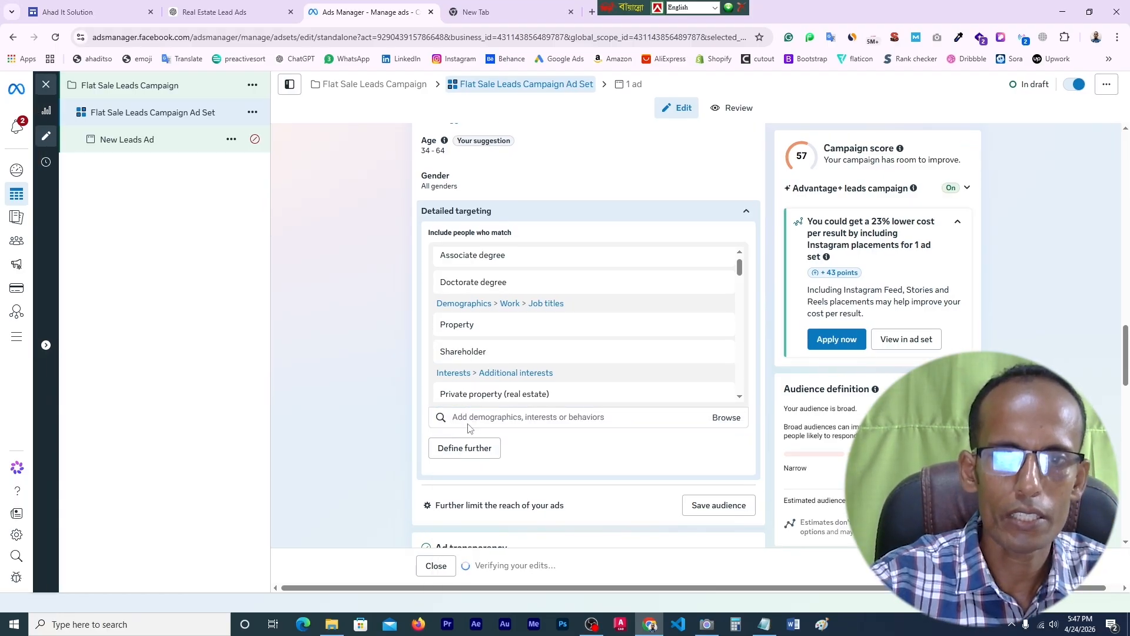
pyautogui.click(478, 465)
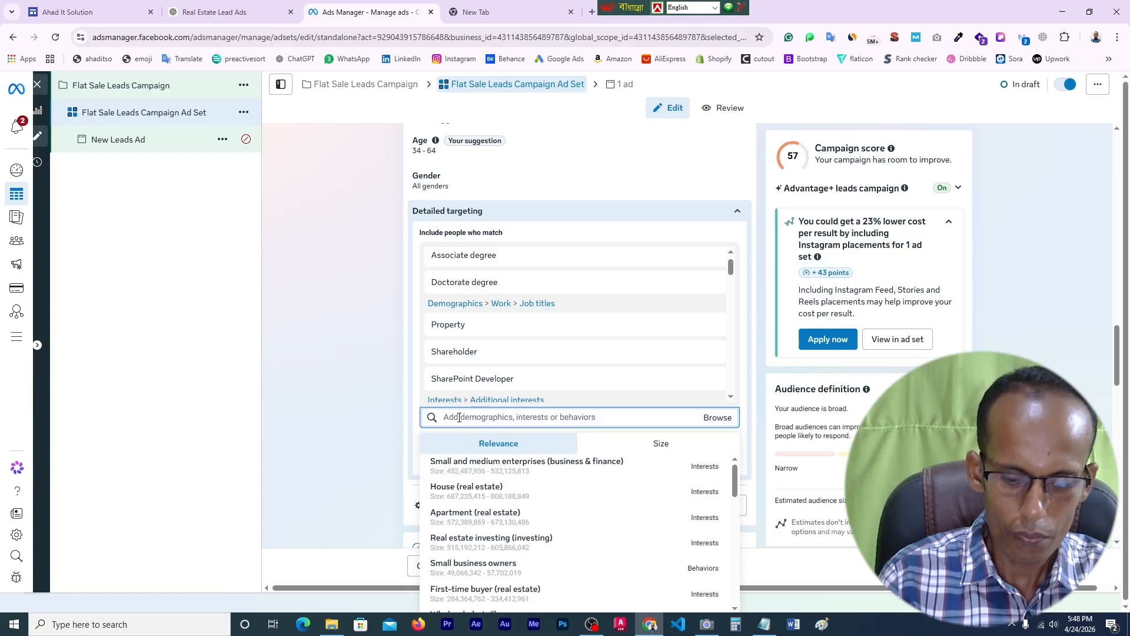
# - Search the detailed targeting options for "flat developer" and clear the search term
pyautogui.write('flat developer')
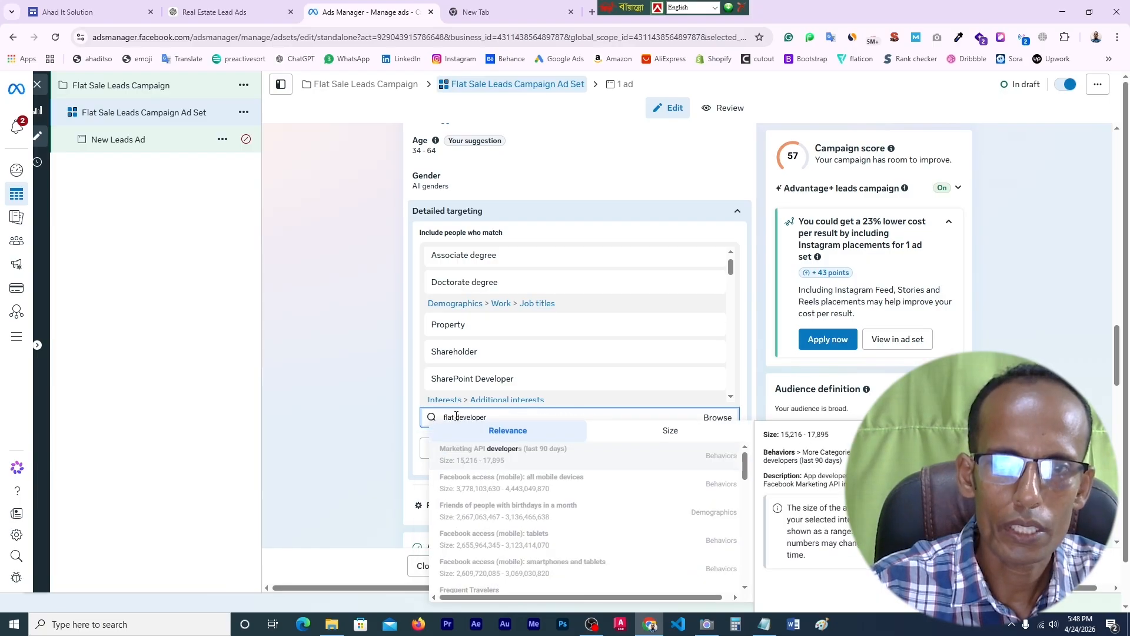
pyautogui.hotkey('ctrl', 'a')
pyautogui.press('BackSpace')
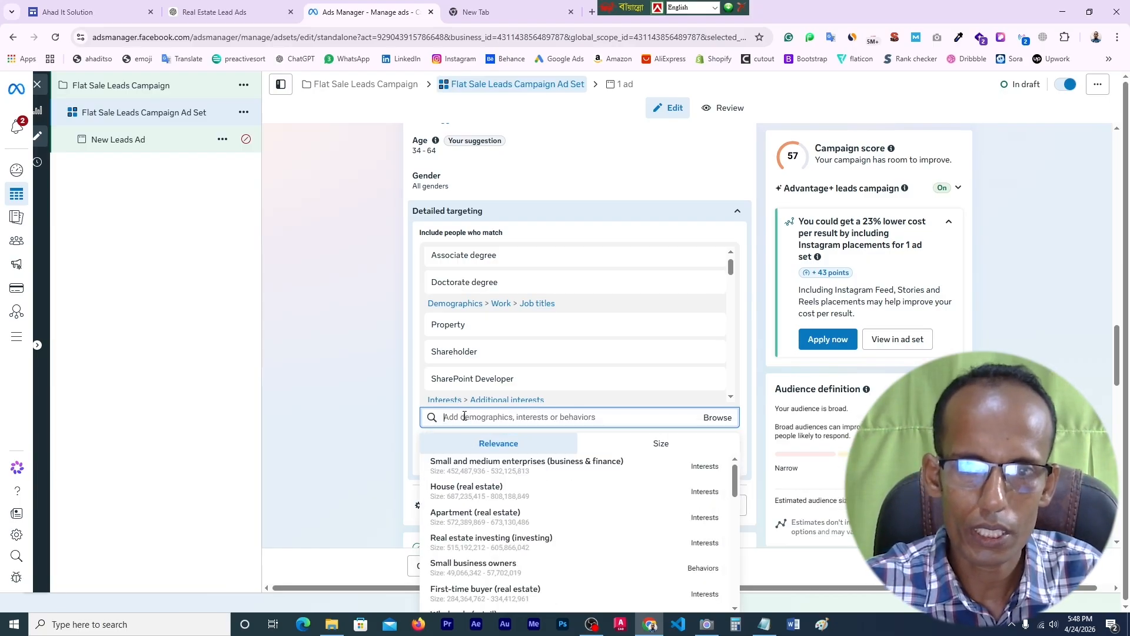
# - Include the suggested interests House (real estate), Real estate investing (investing) and Apartment (real estate) in the detailed targeting
pyautogui.moveTo(479, 499)
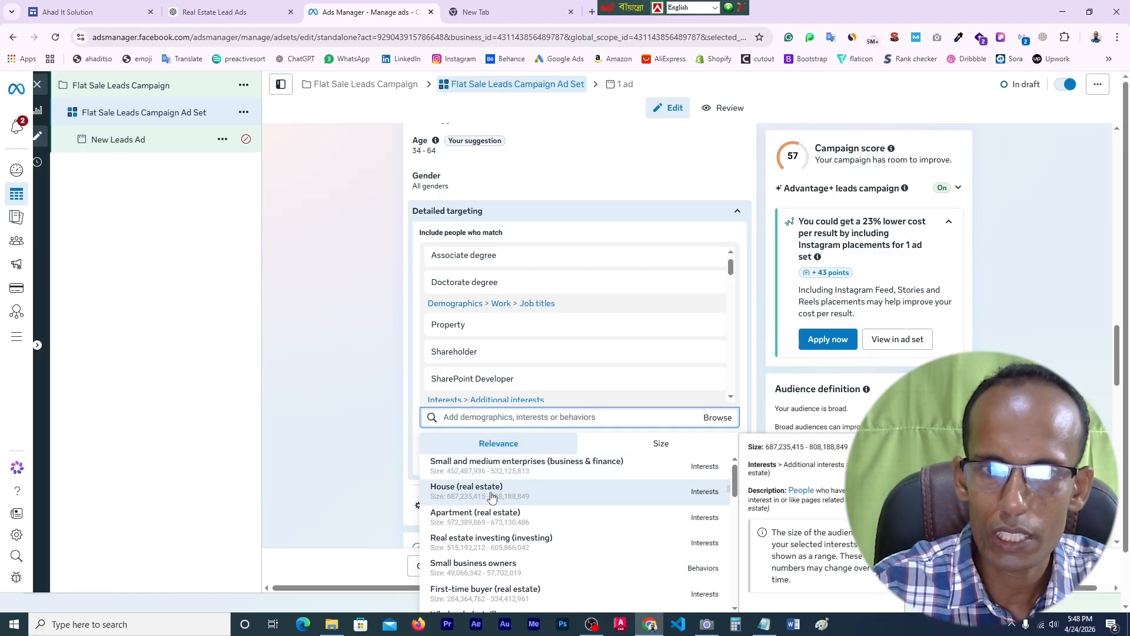
pyautogui.click(687, 496)
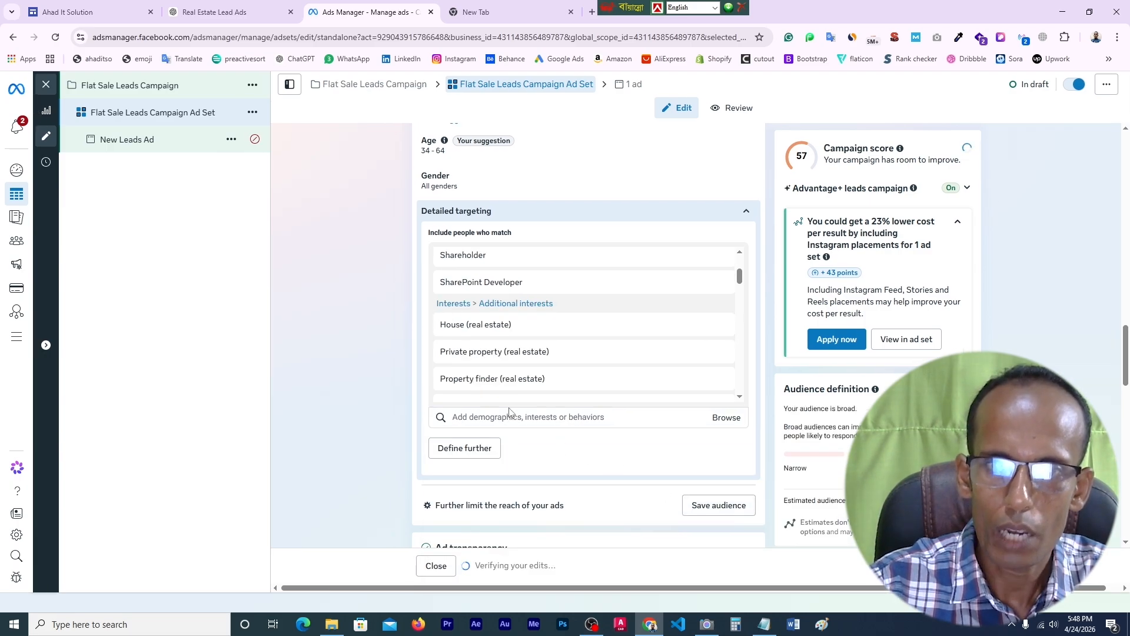
pyautogui.click(501, 418)
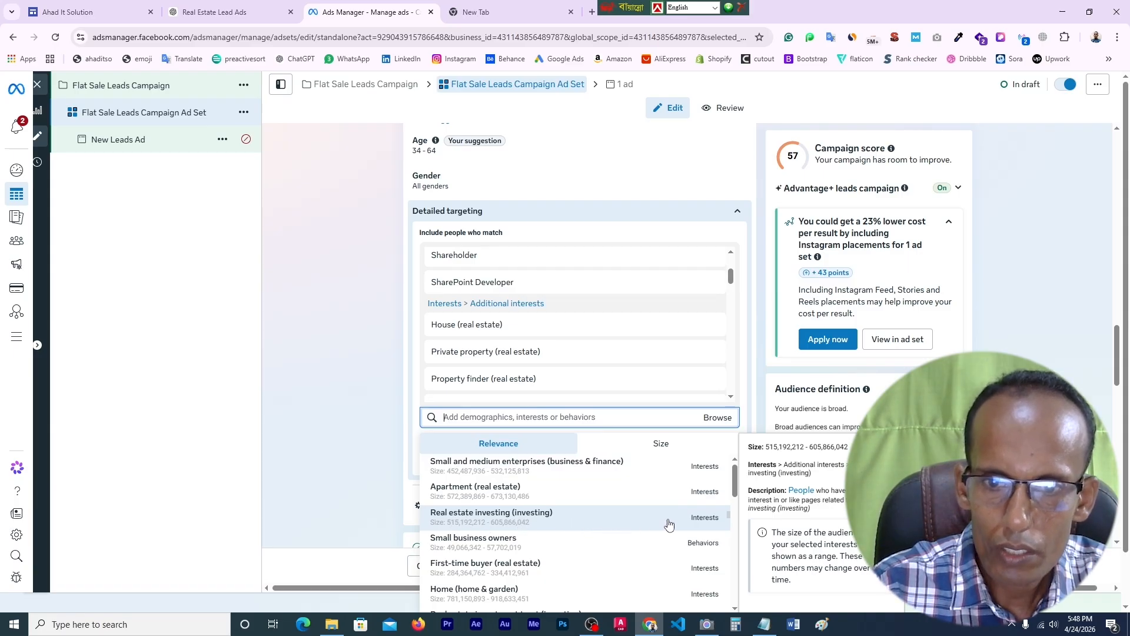
pyautogui.click(701, 522)
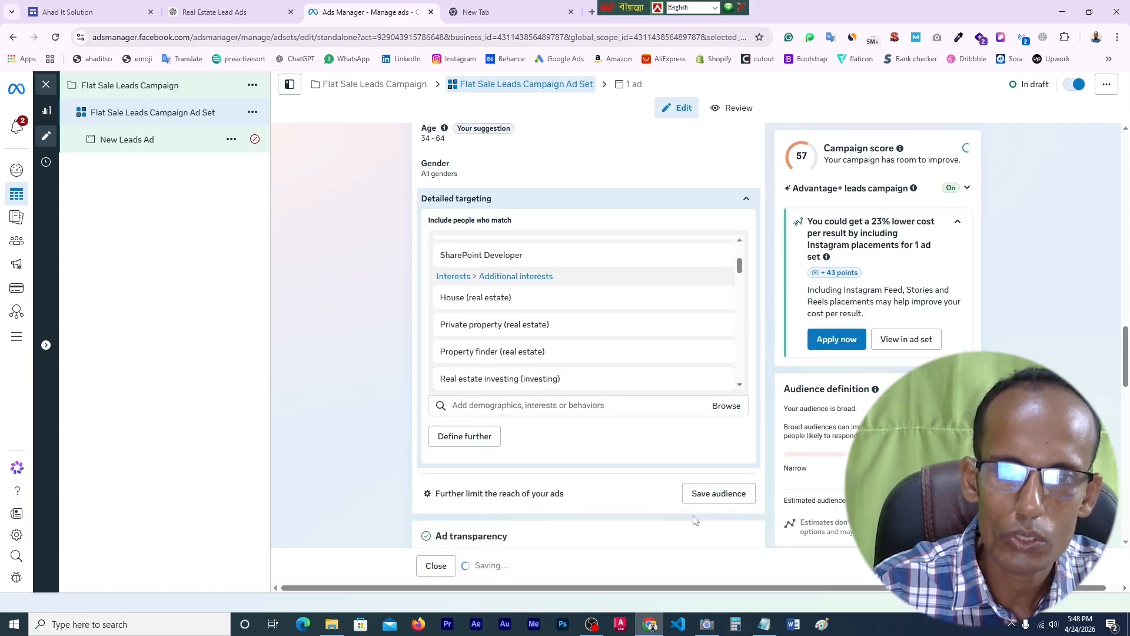
pyautogui.click(485, 419)
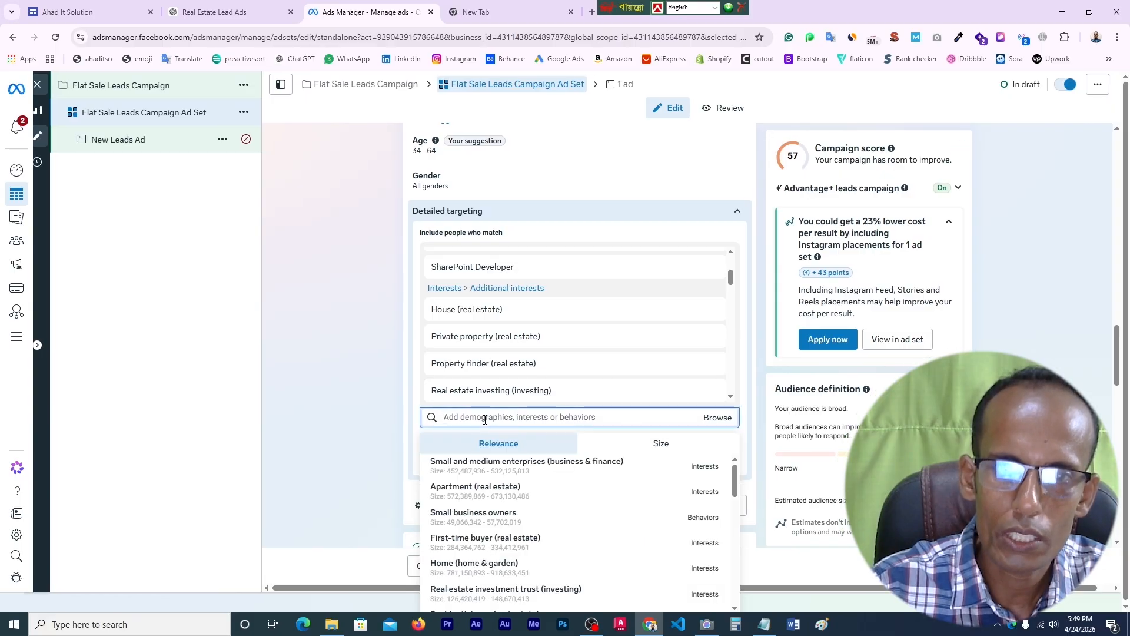
pyautogui.click(487, 498)
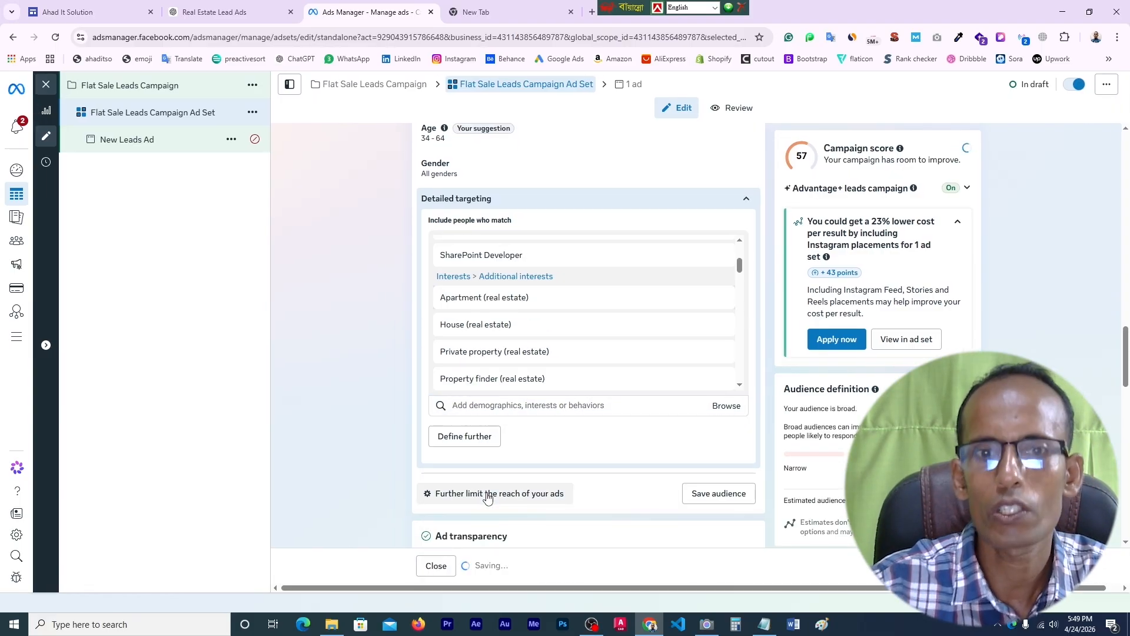
# - Review the included detailed targeting, the ad transparency section and the placement settings down to the brand safety section
pyautogui.scroll(1, 590, 358)
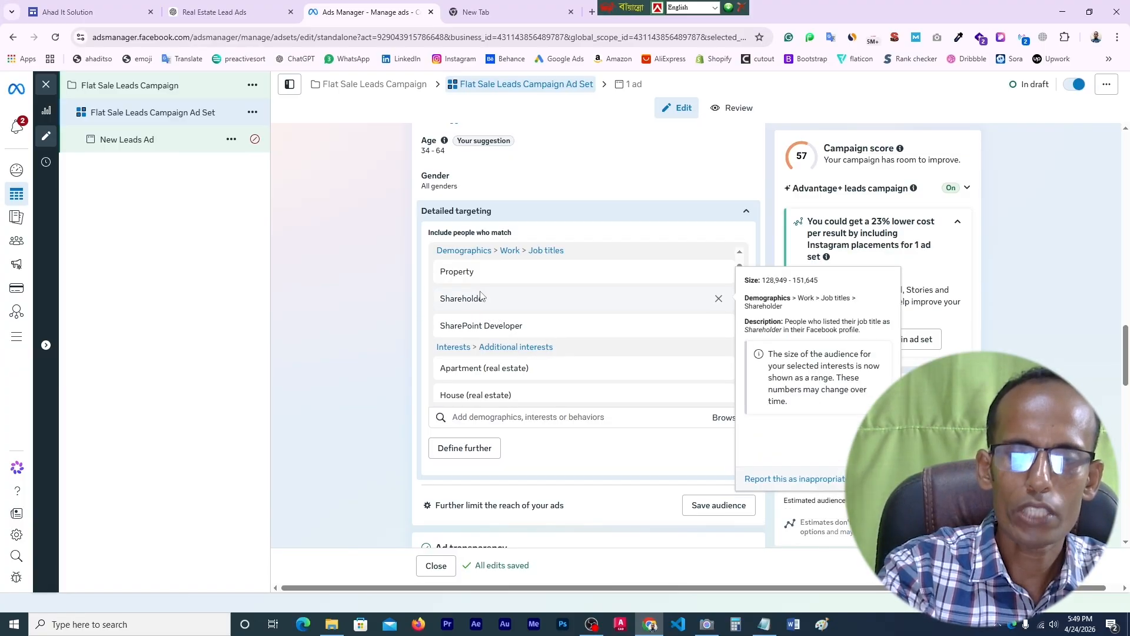
pyautogui.scroll(-2, 479, 295)
pyautogui.scroll(-2, 415, 386)
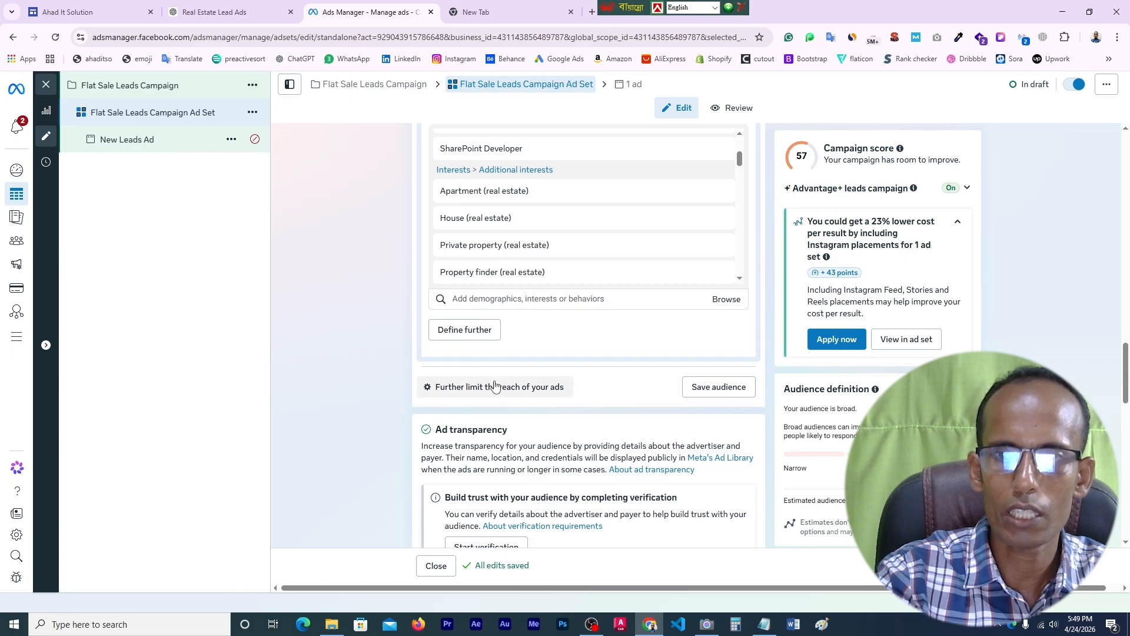
pyautogui.scroll(-1, 589, 365)
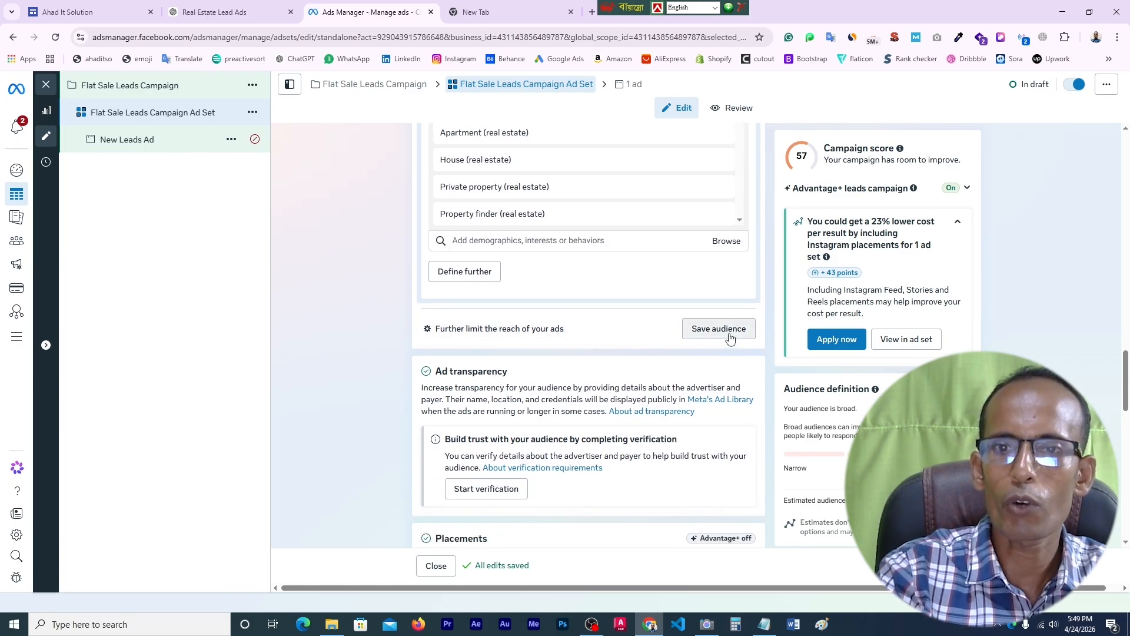
pyautogui.scroll(2, 642, 334)
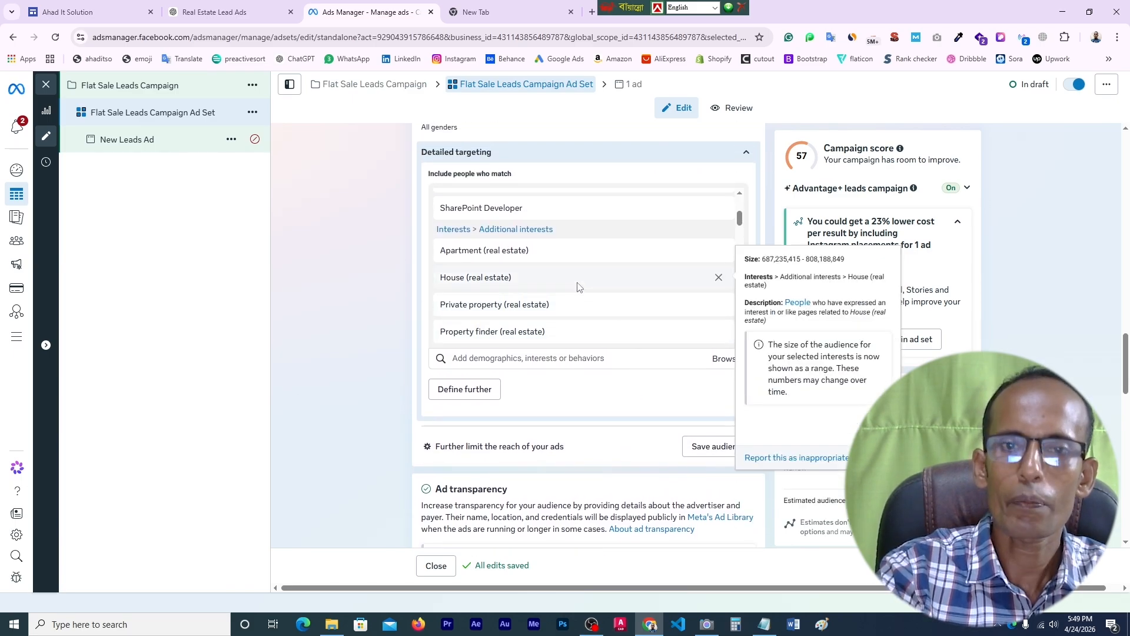
pyautogui.scroll(-5, 616, 400)
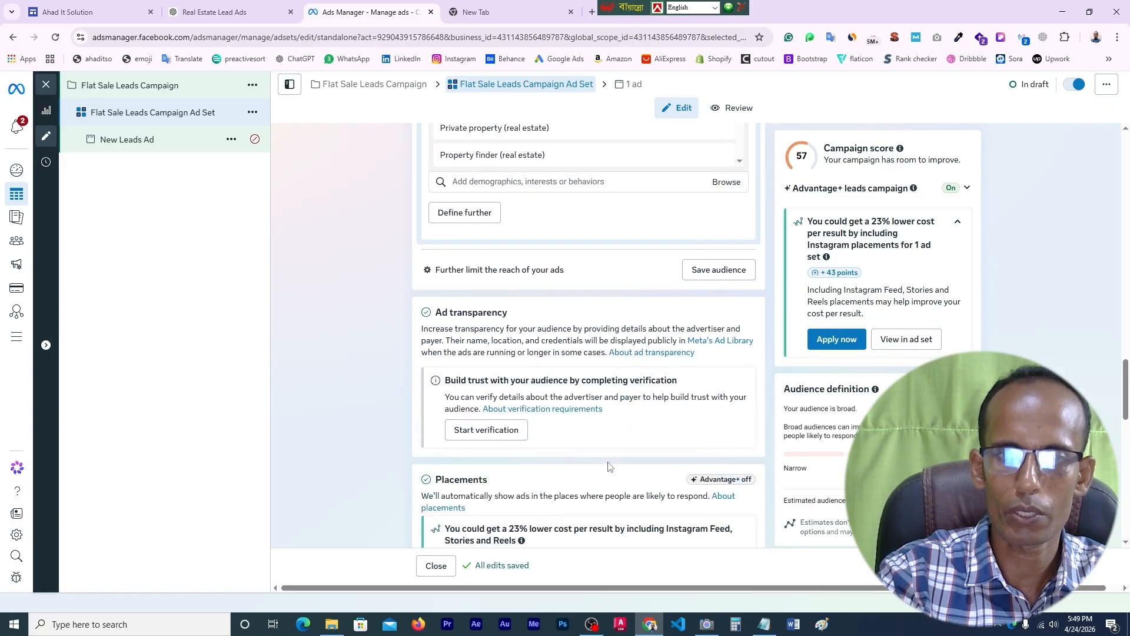
pyautogui.scroll(-4, 607, 463)
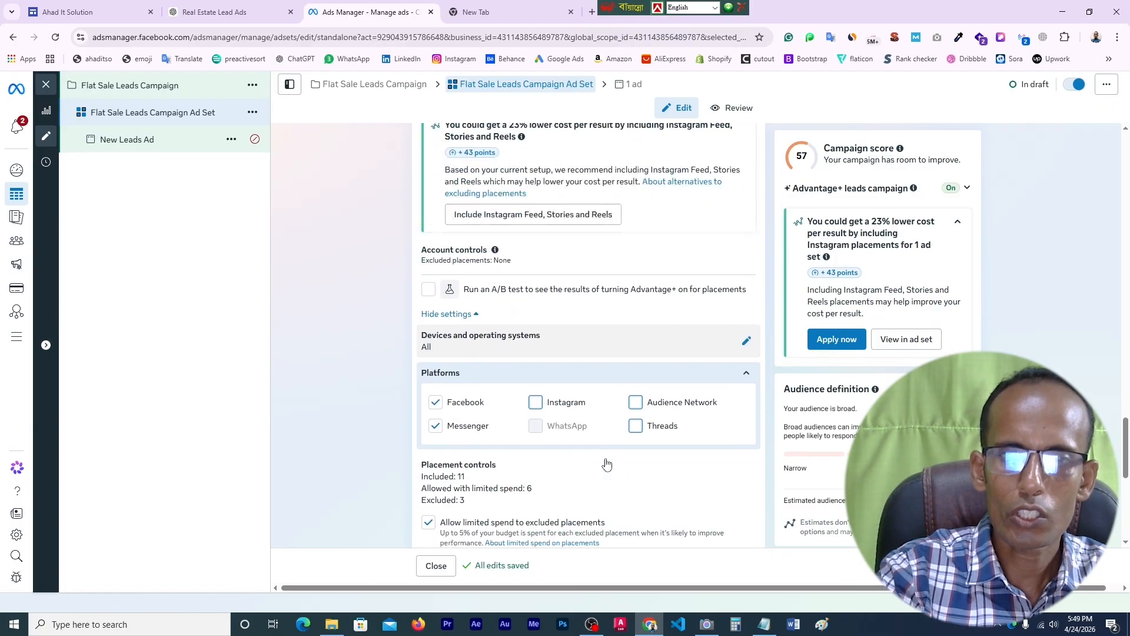
pyautogui.scroll(-7, 608, 464)
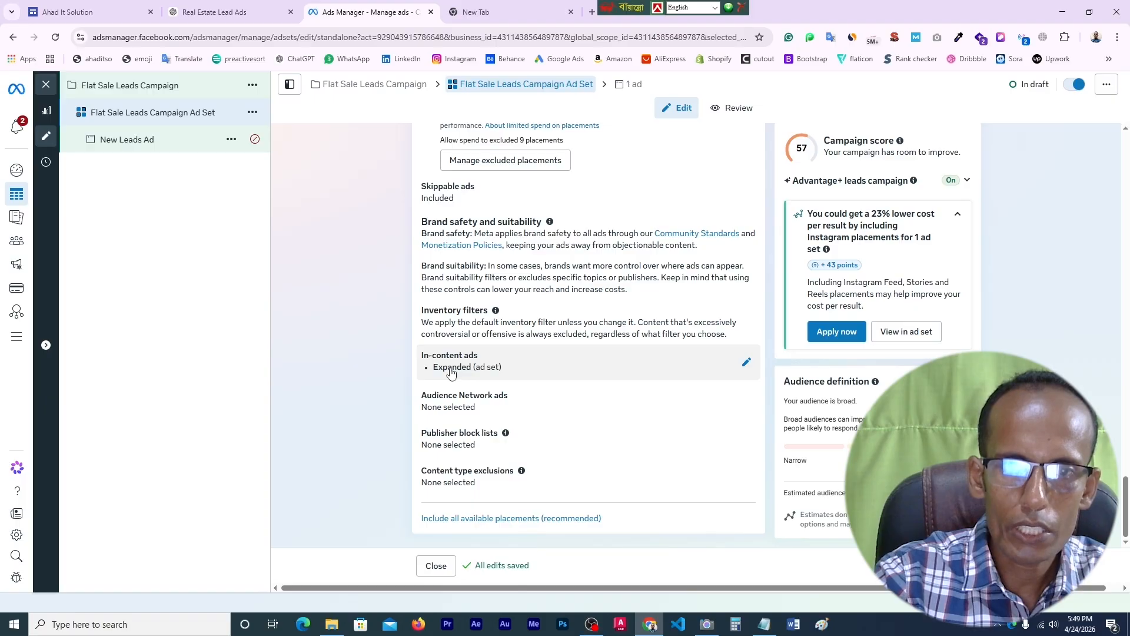
# - Examine the inventory filter options for in-content ads and close them without changing the selection
pyautogui.click(747, 364)
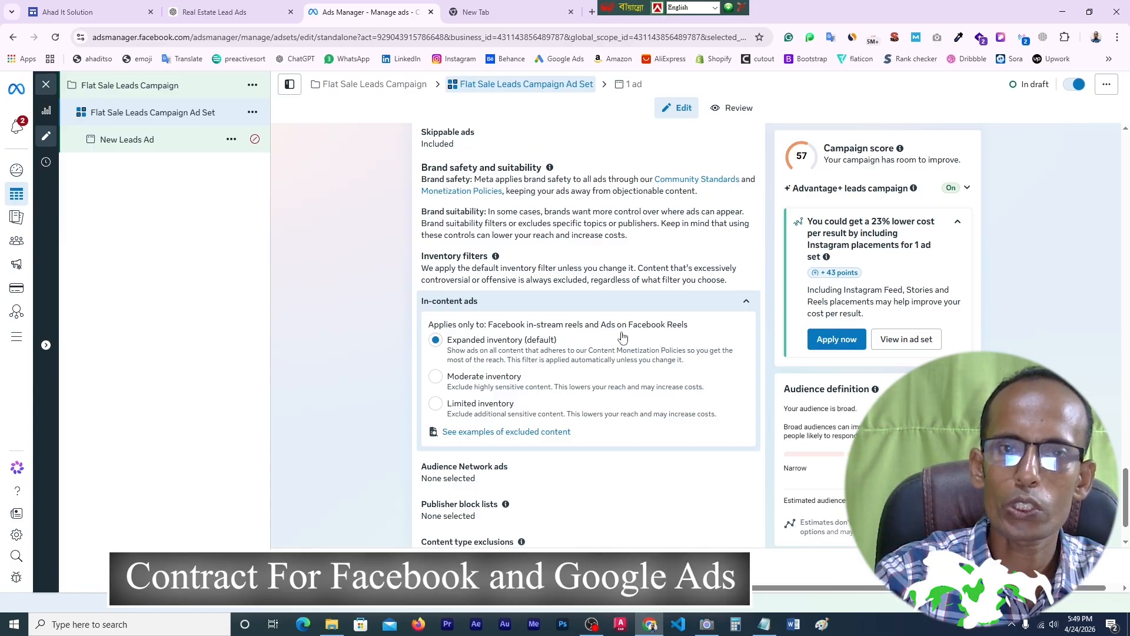
pyautogui.click(747, 305)
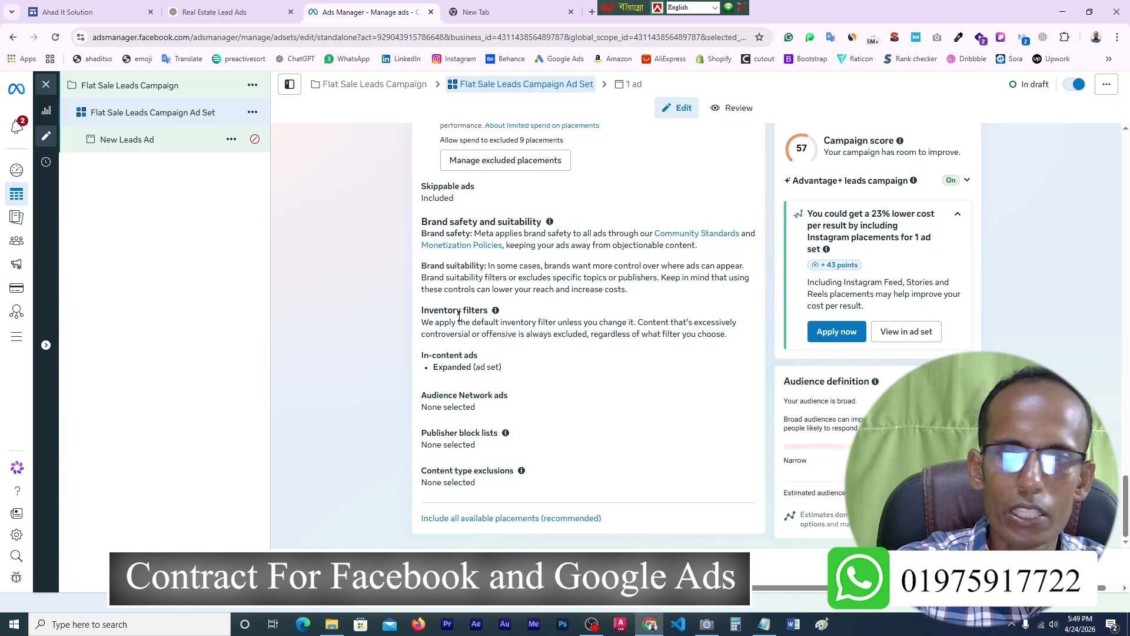
pyautogui.scroll(7, 461, 352)
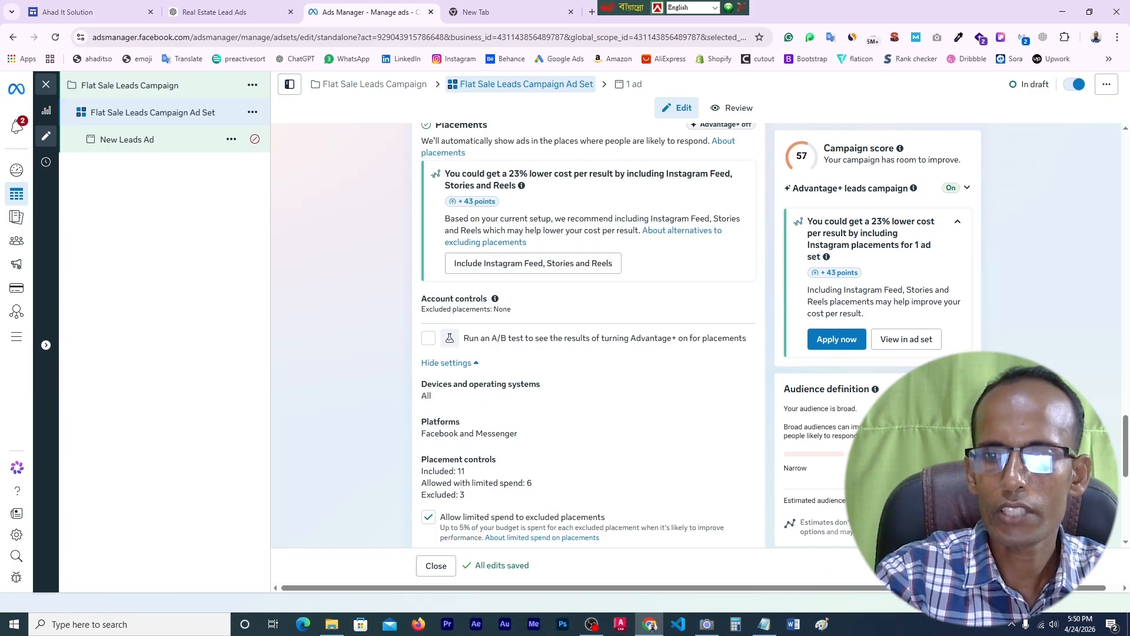
# - Open the New Leads Ad and rename it "Flat Sale Leads Campaign ad"
pyautogui.click(130, 140)
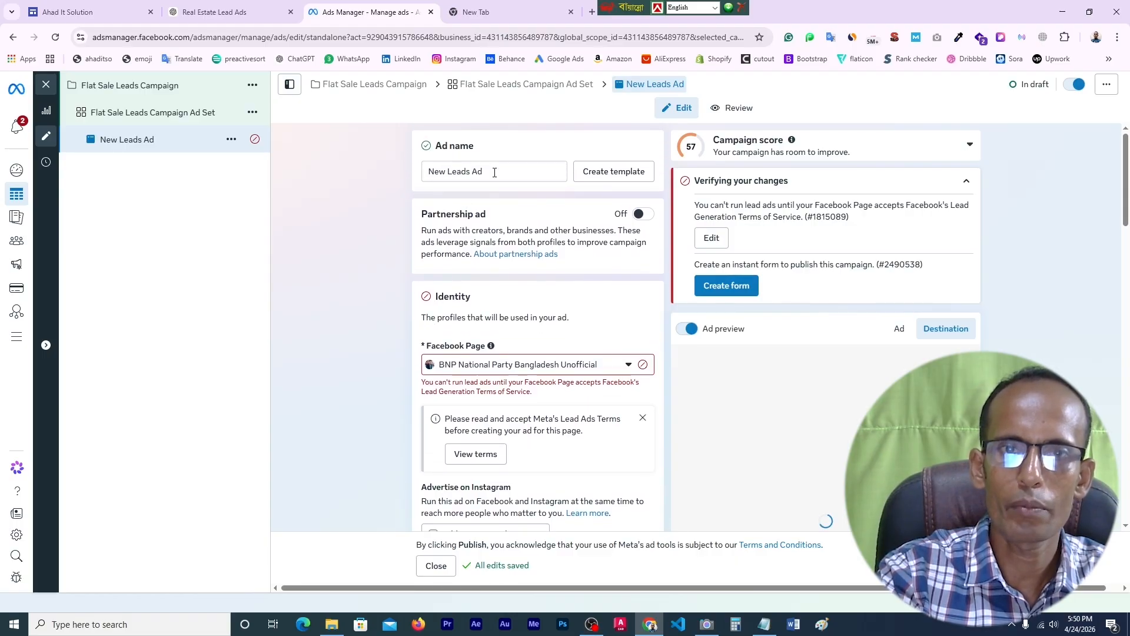
pyautogui.moveTo(495, 172); pyautogui.dragTo(426, 171)
pyautogui.rightClick(459, 171)
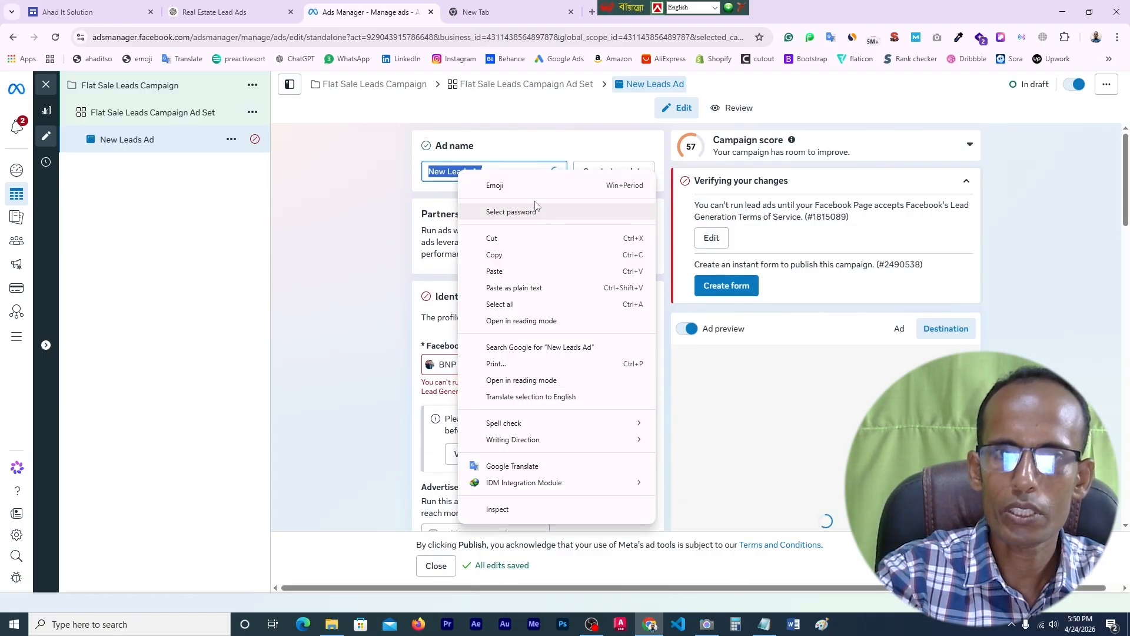
pyautogui.click(504, 271)
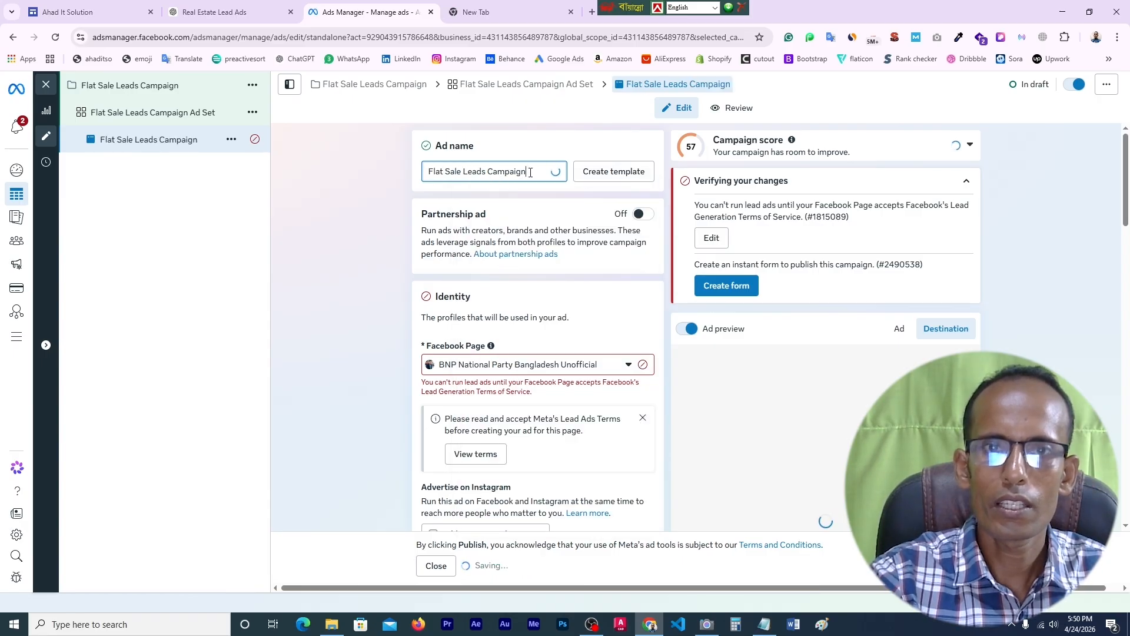
pyautogui.write('ad')
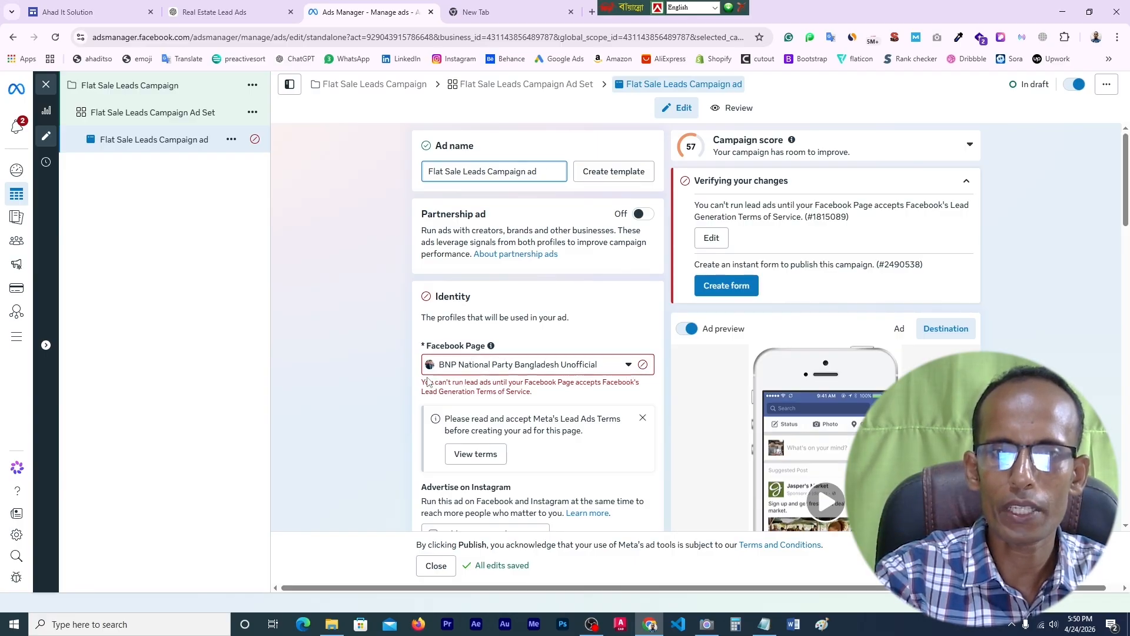
# - Choose Ahad Online Marketing from the Personal pages as the ad's Facebook Page
pyautogui.click(629, 366)
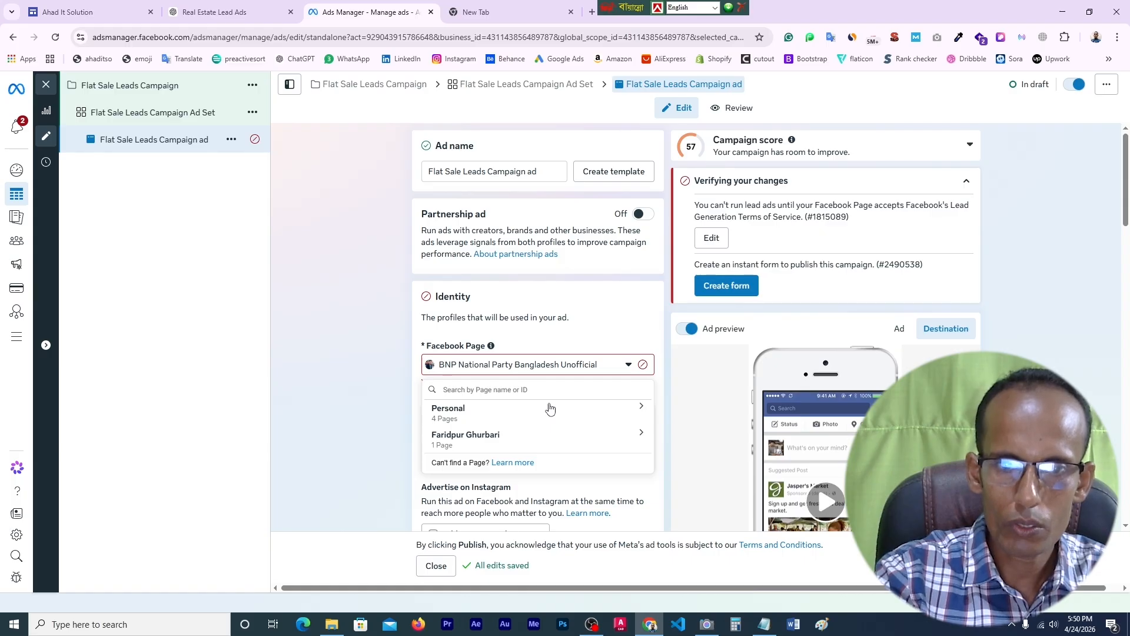
pyautogui.click(628, 364)
pyautogui.click(629, 365)
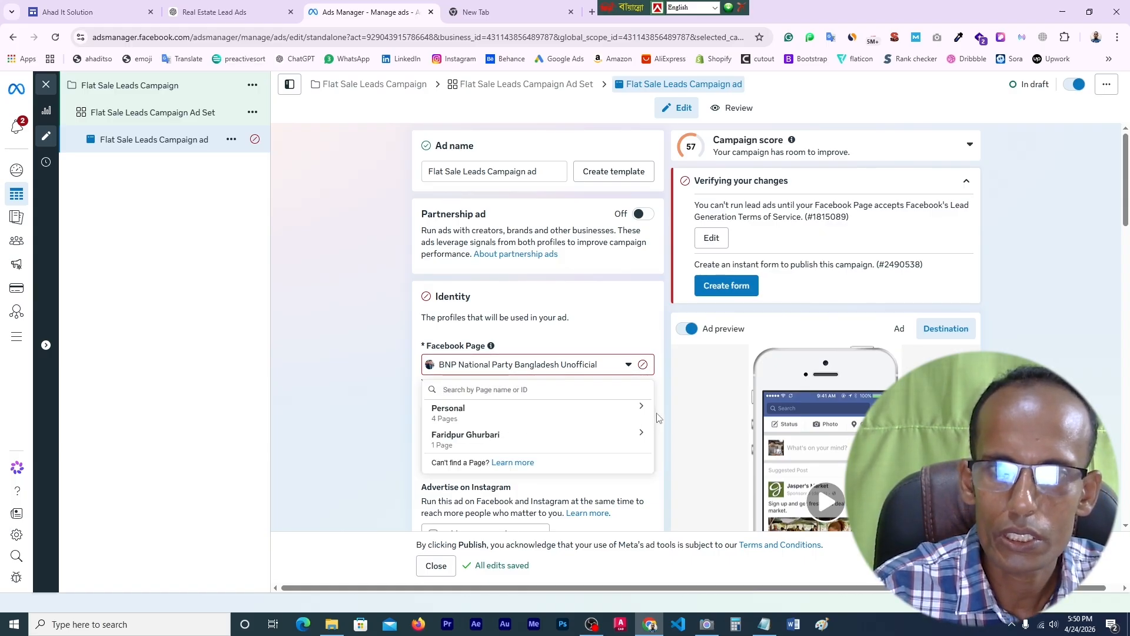
pyautogui.click(642, 414)
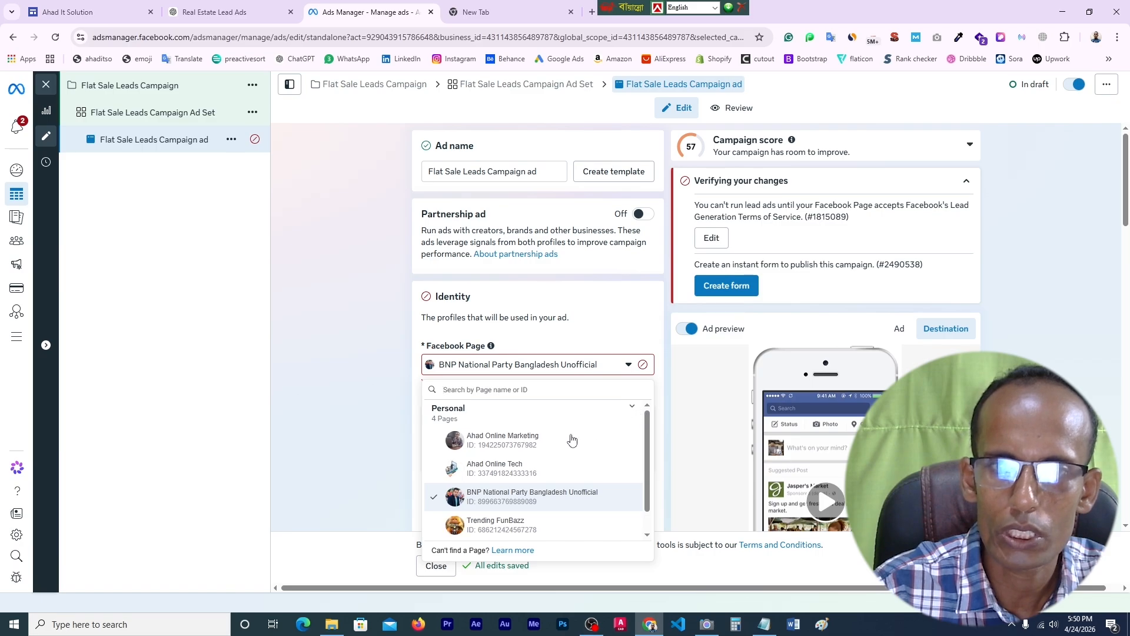
pyautogui.scroll(-1, 561, 443)
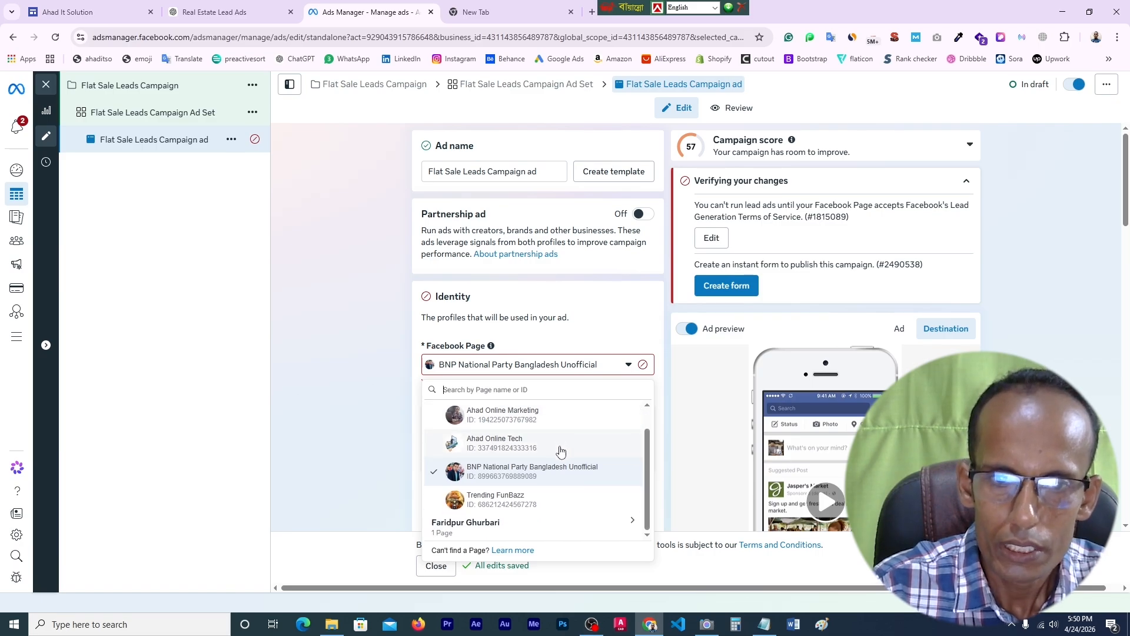
pyautogui.scroll(1, 559, 451)
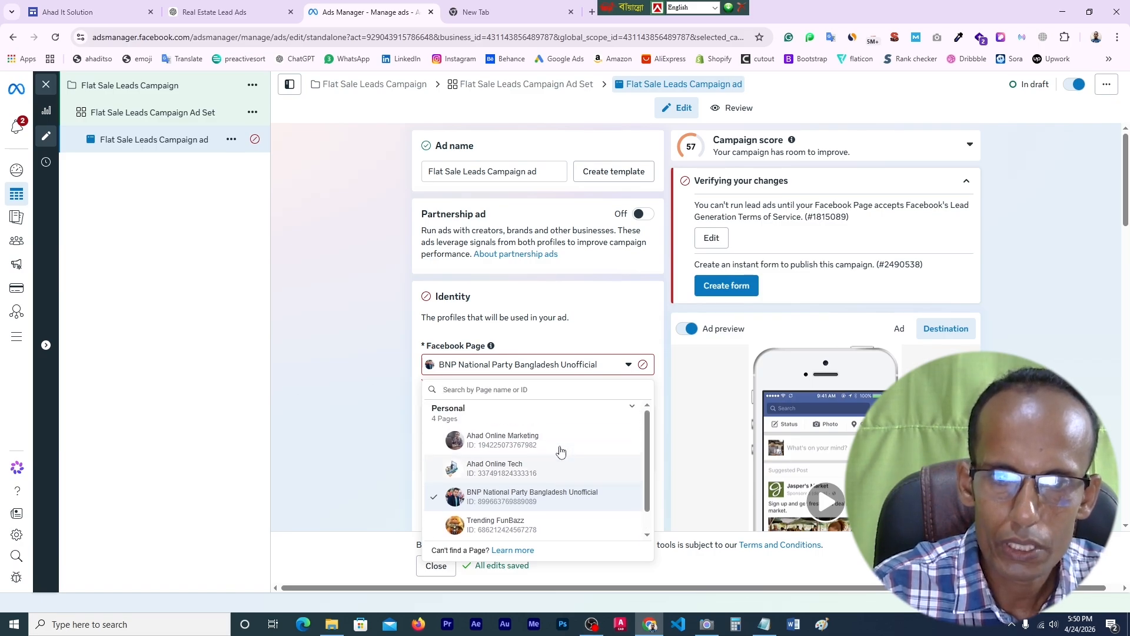
pyautogui.click(496, 445)
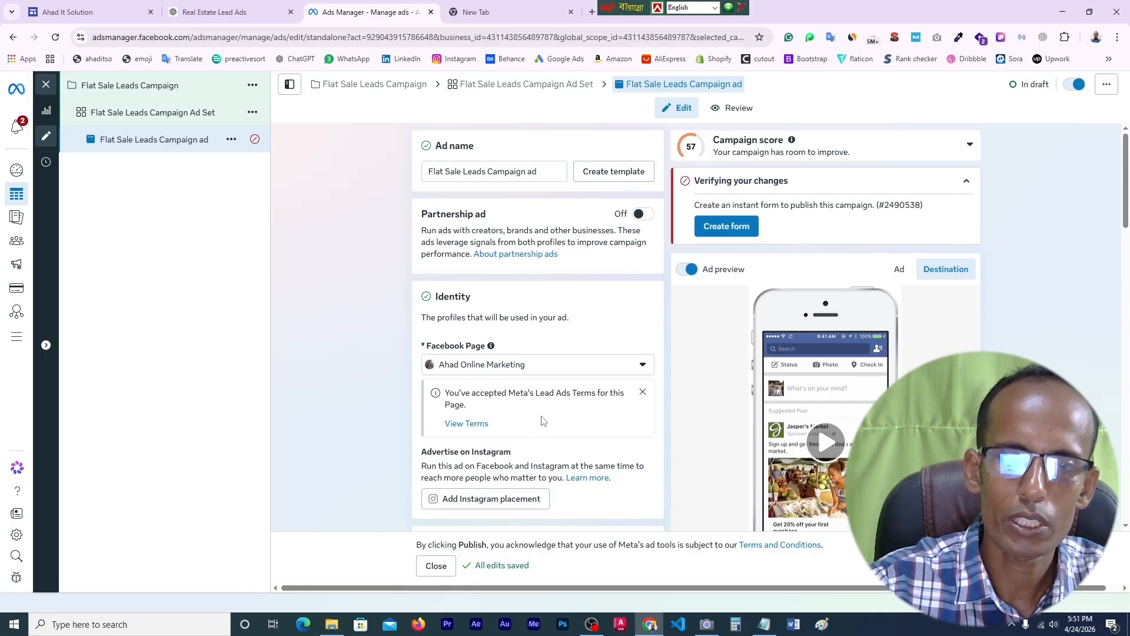
# - Switch the ad's Facebook Page to Ahad Online Tech and agree to Meta's Lead Ad Terms for that page
pyautogui.click(527, 366)
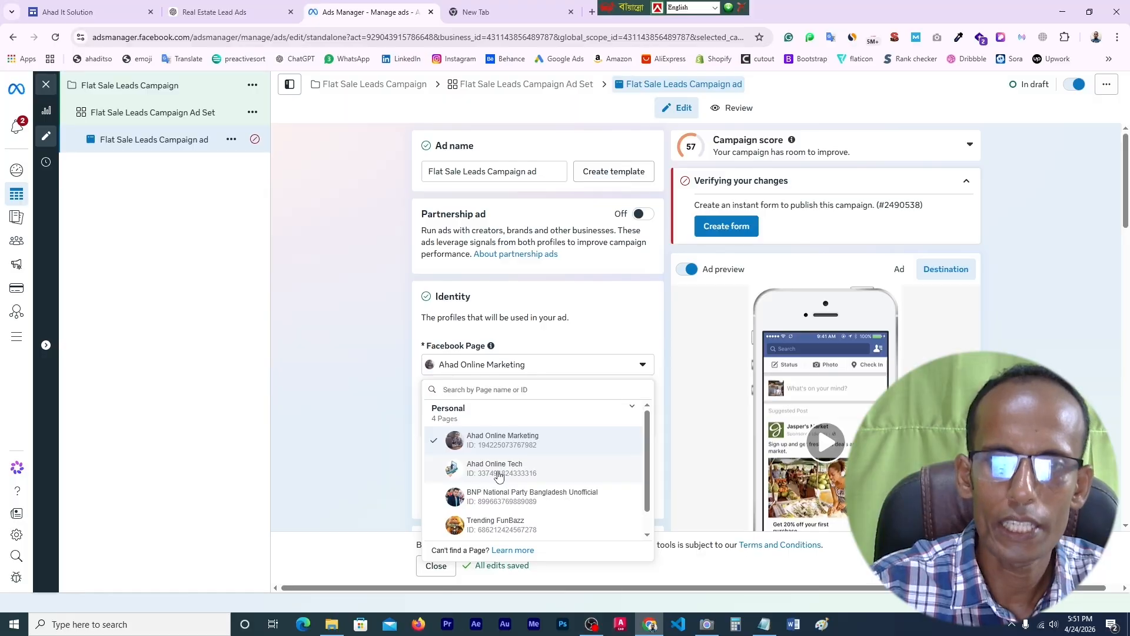
pyautogui.click(499, 471)
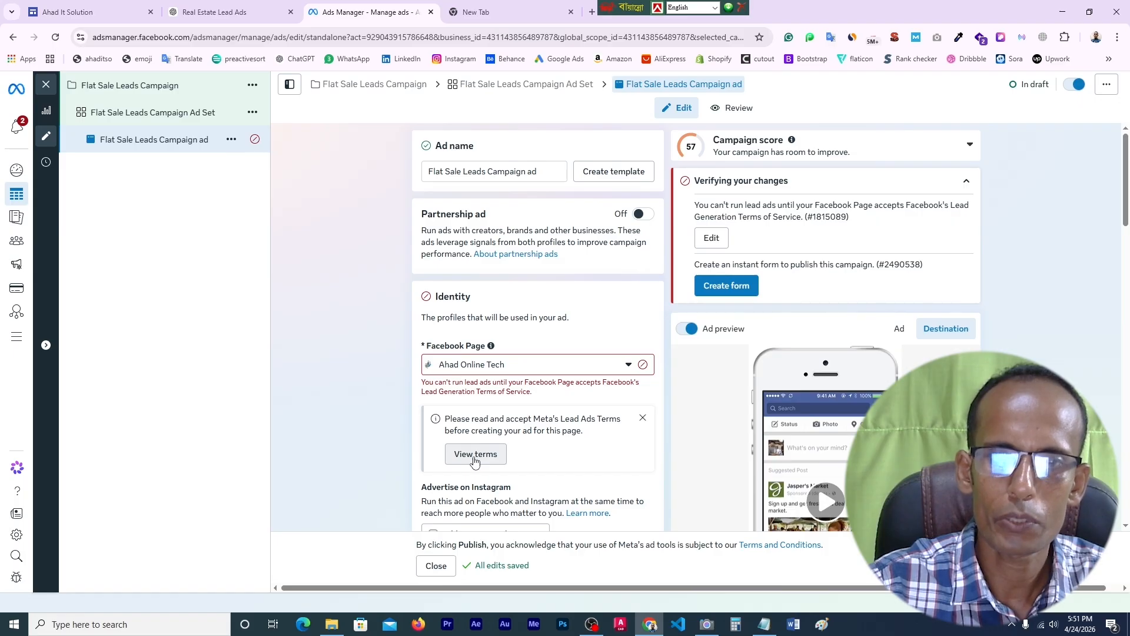
pyautogui.click(474, 455)
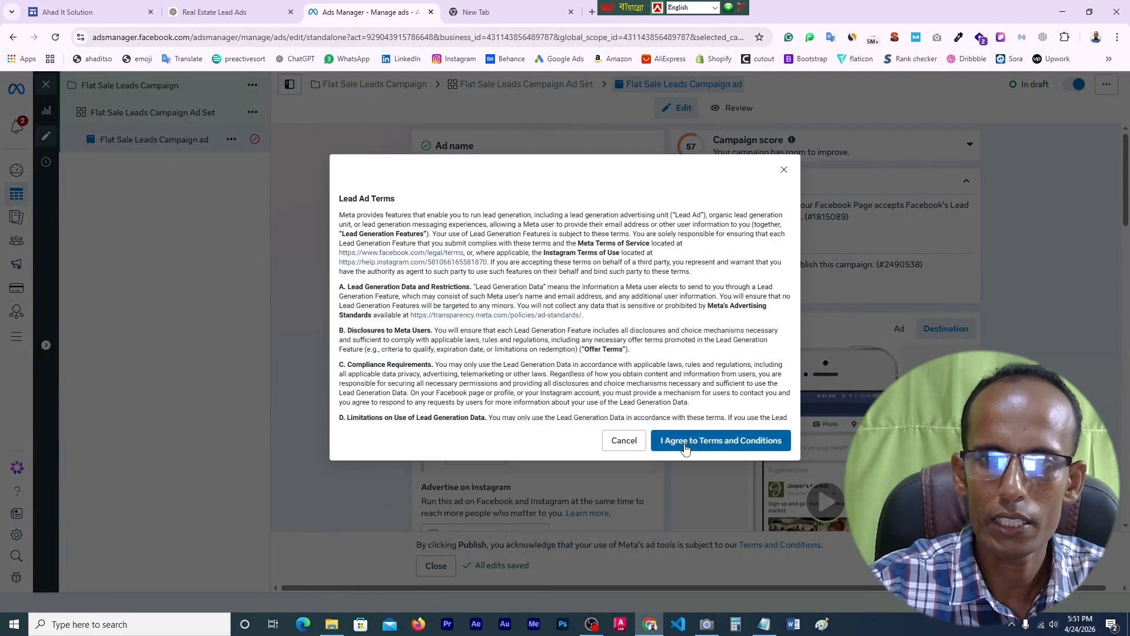
pyautogui.click(732, 448)
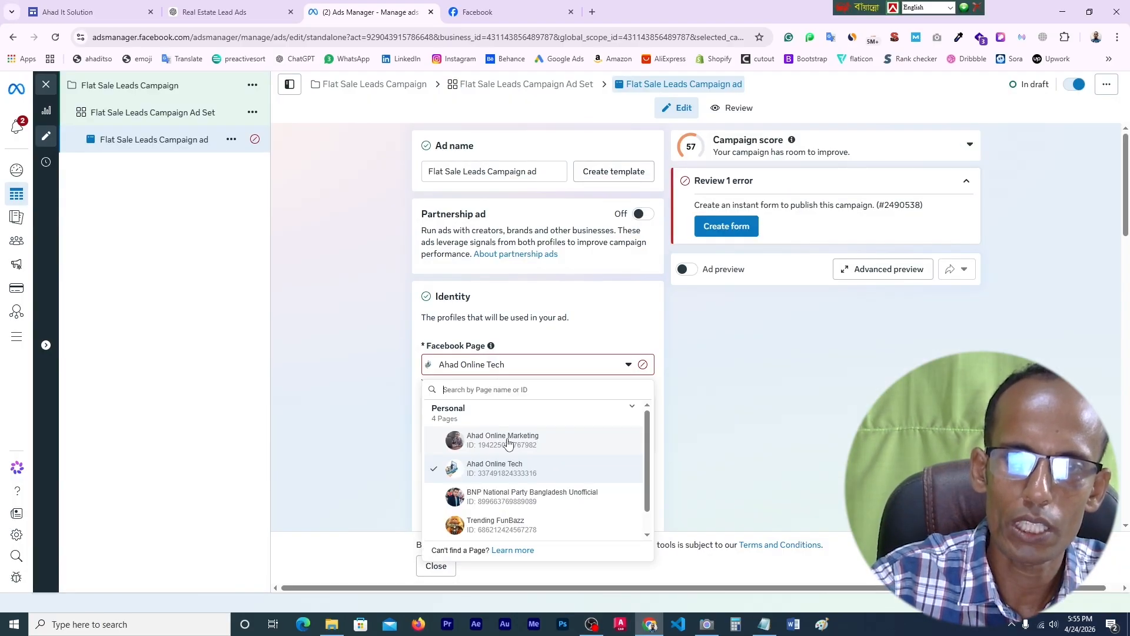
# - Set the ad's Facebook Page back to Ahad Online Marketing and look over the identity and ad setup sections
pyautogui.click(508, 443)
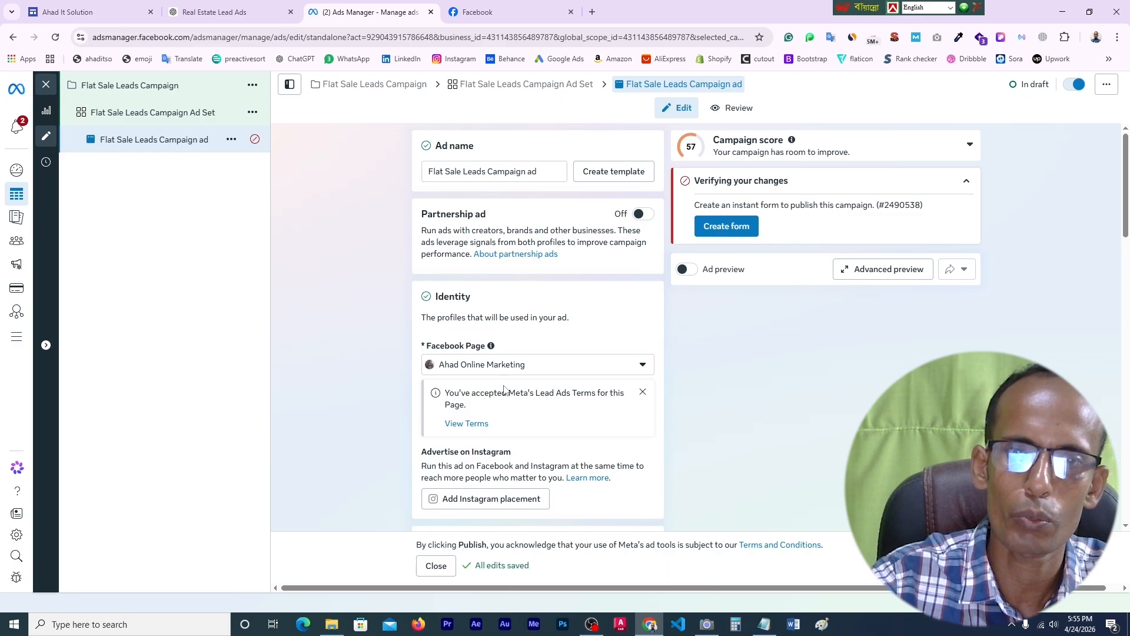
pyautogui.scroll(-1, 775, 386)
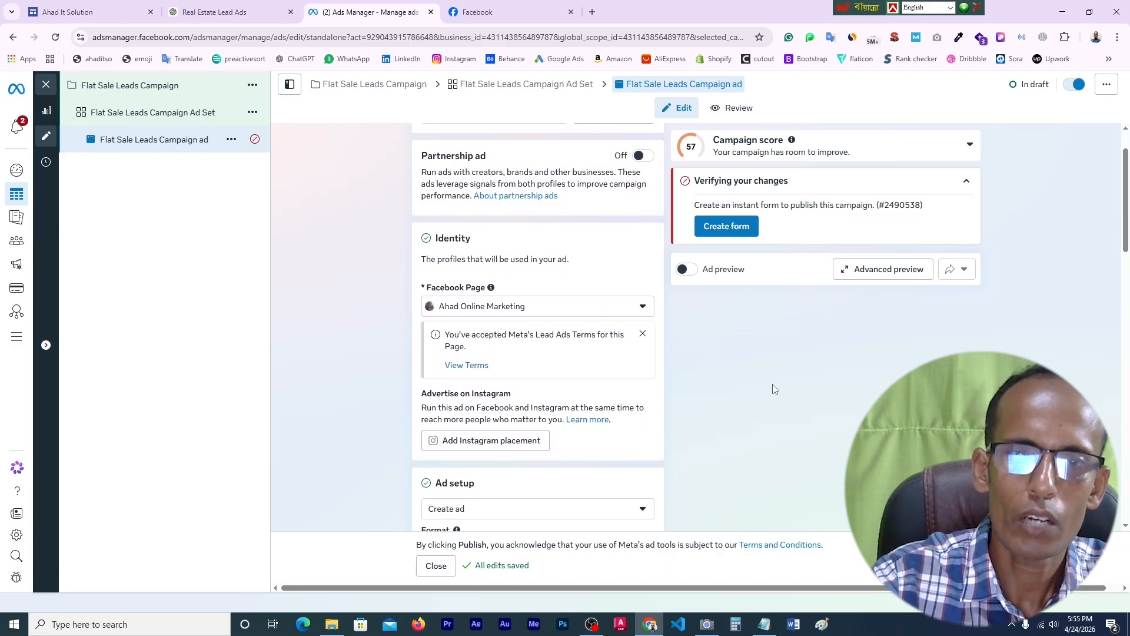
pyautogui.scroll(-2, 766, 391)
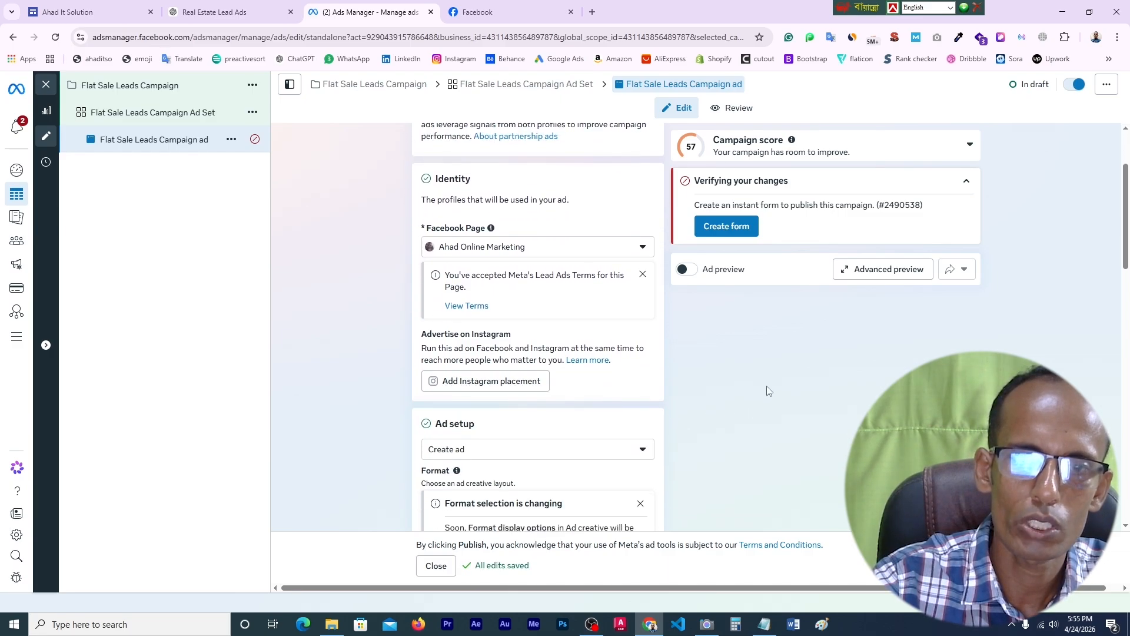
pyautogui.scroll(-2, 767, 392)
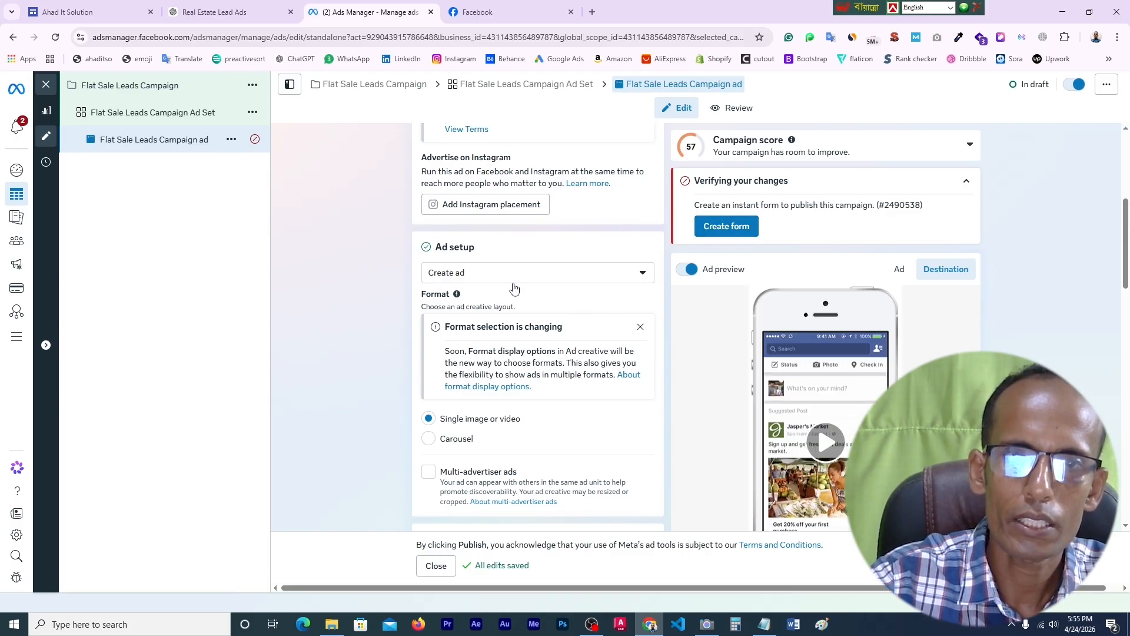
pyautogui.scroll(4, 514, 287)
pyautogui.click(500, 15)
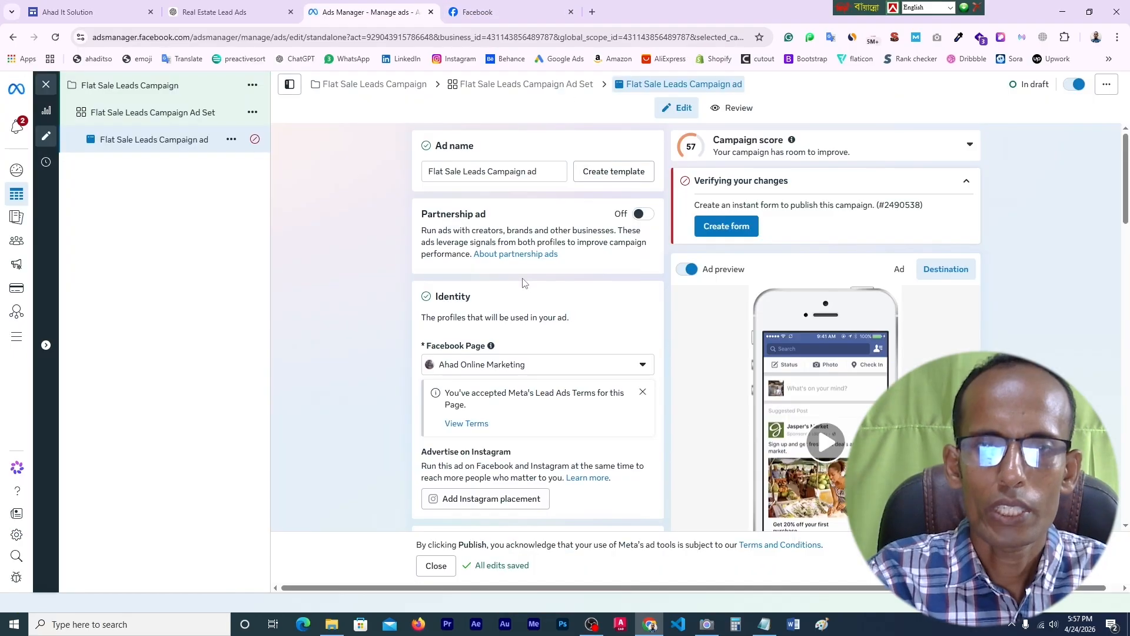
# - Set the ad setup to Use existing post
pyautogui.scroll(-4, 537, 342)
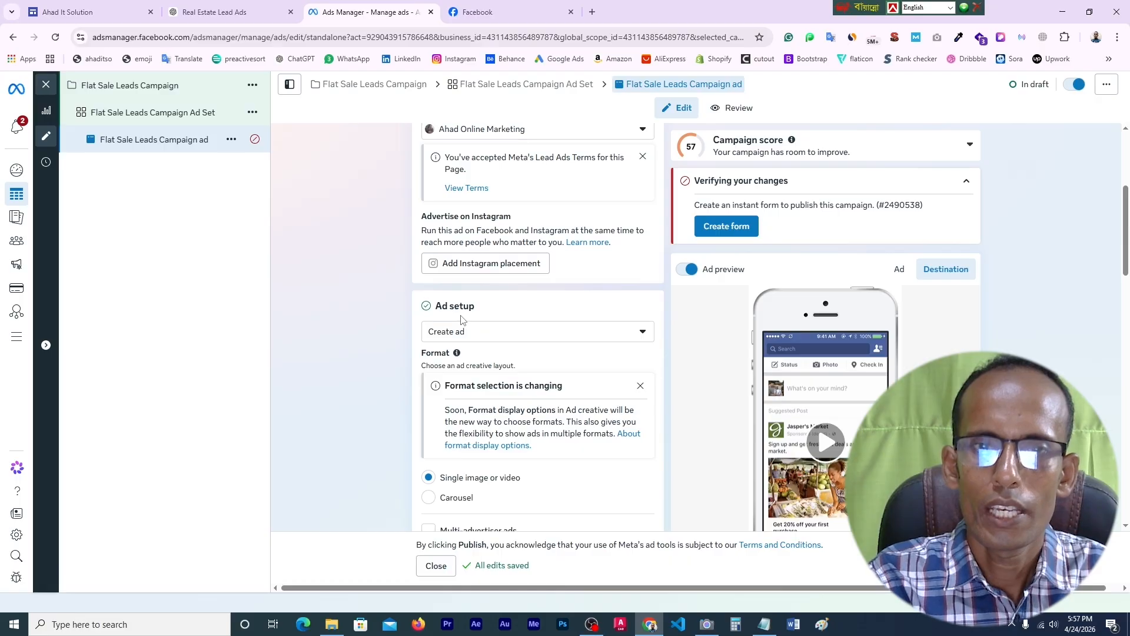
pyautogui.click(643, 336)
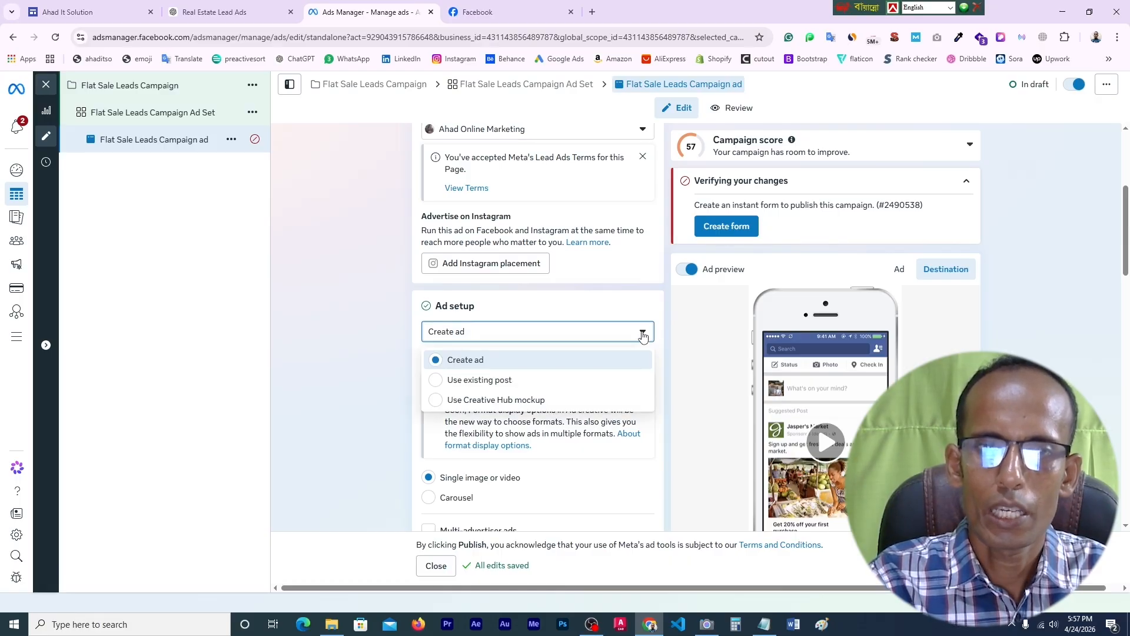
pyautogui.click(437, 382)
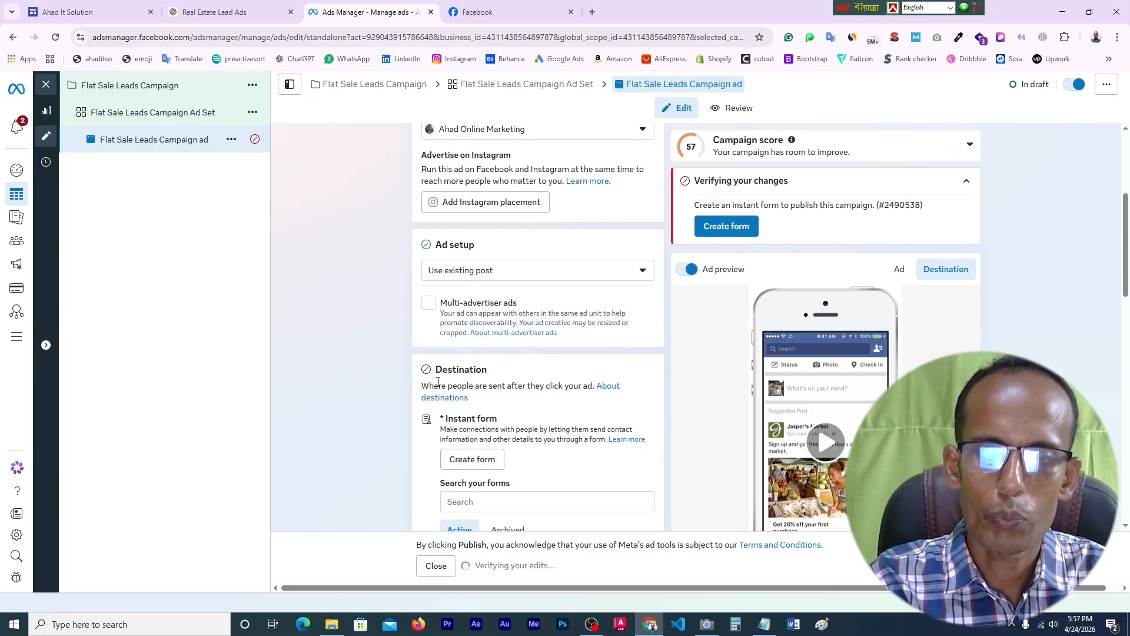
# - Browse the page's existing Facebook posts offered for the ad creative and close the list without choosing one
pyautogui.scroll(-2, 438, 383)
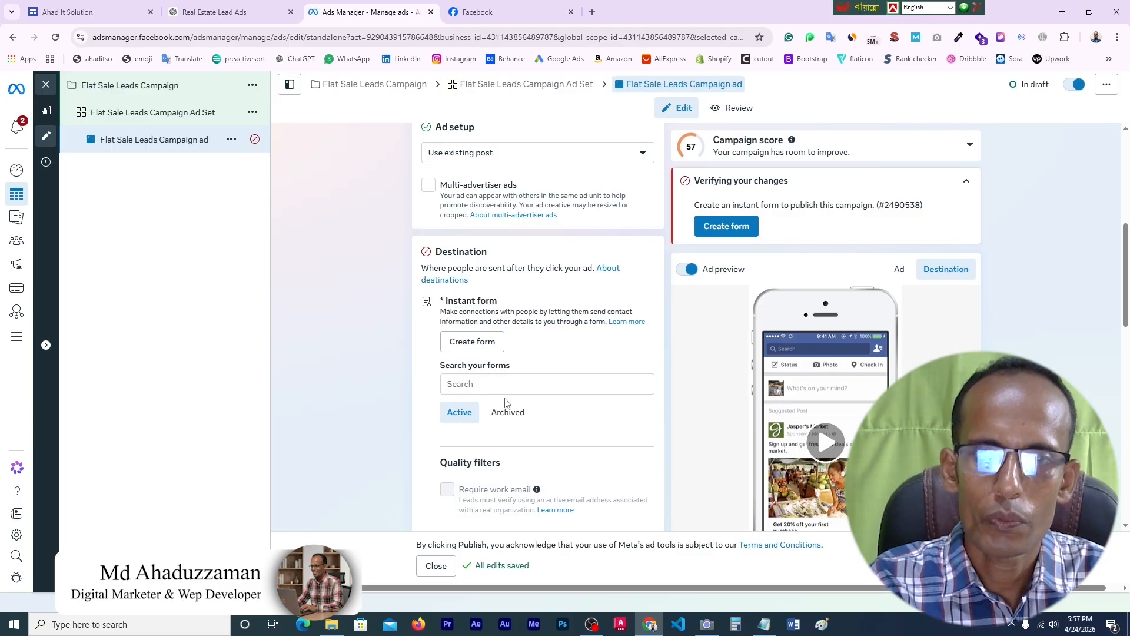
pyautogui.scroll(-4, 504, 403)
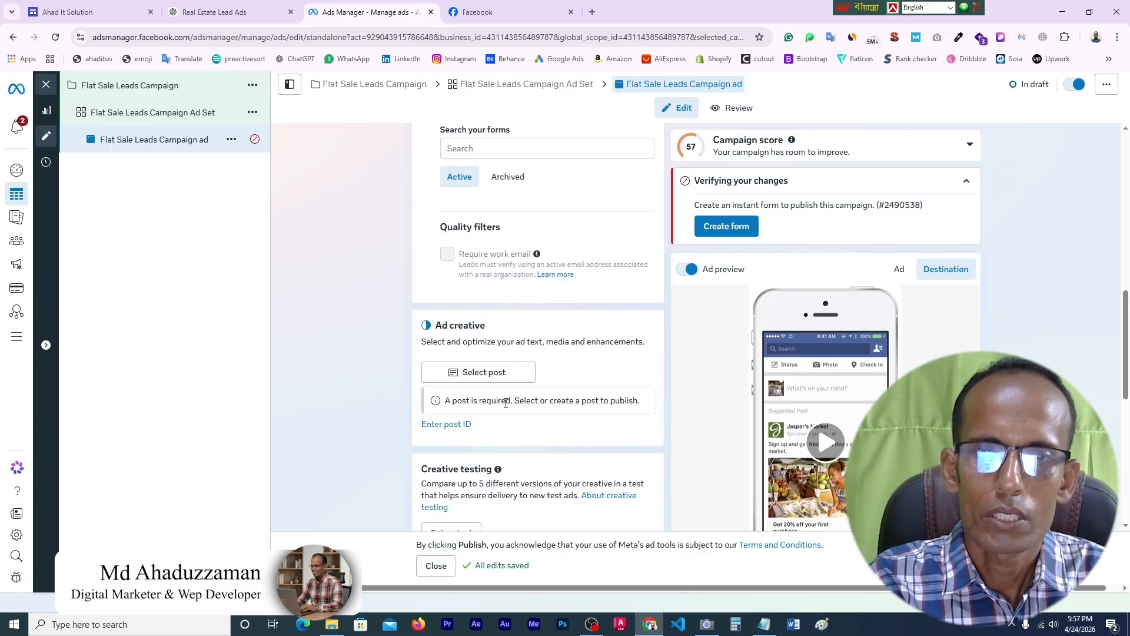
pyautogui.click(491, 375)
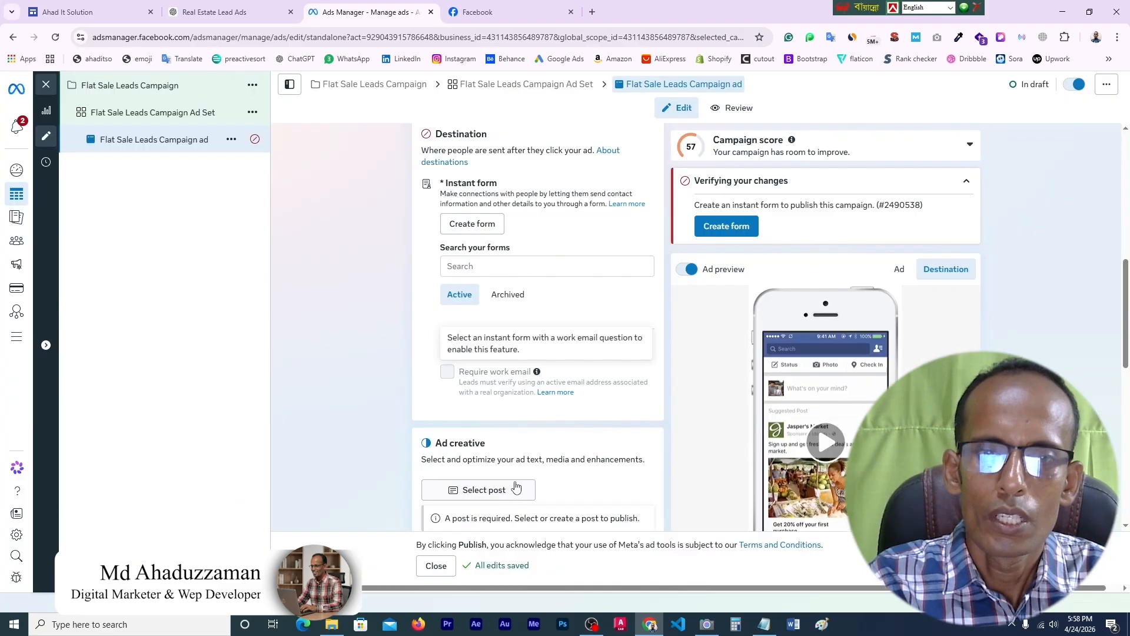
pyautogui.click(480, 489)
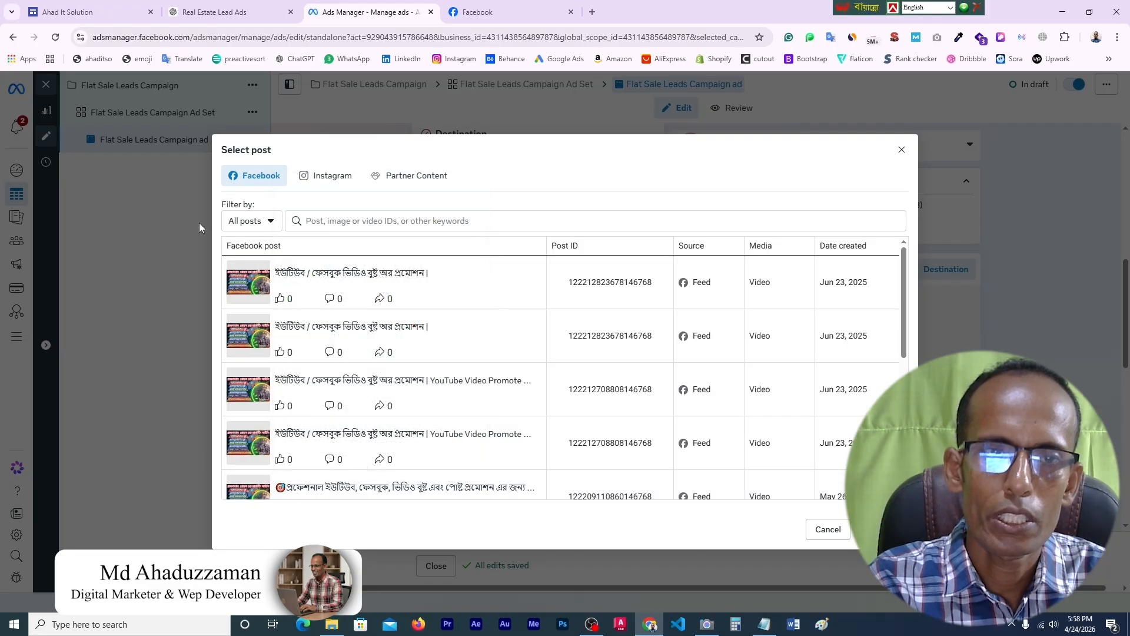
pyautogui.scroll(-6, 305, 306)
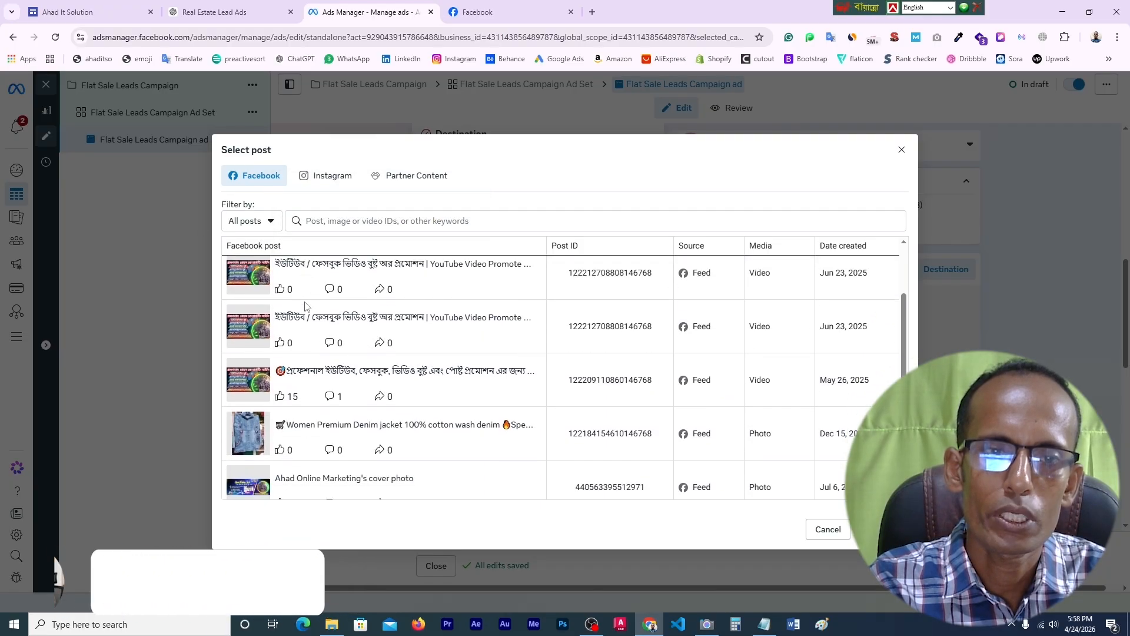
pyautogui.scroll(2, 345, 370)
pyautogui.scroll(-1, 345, 370)
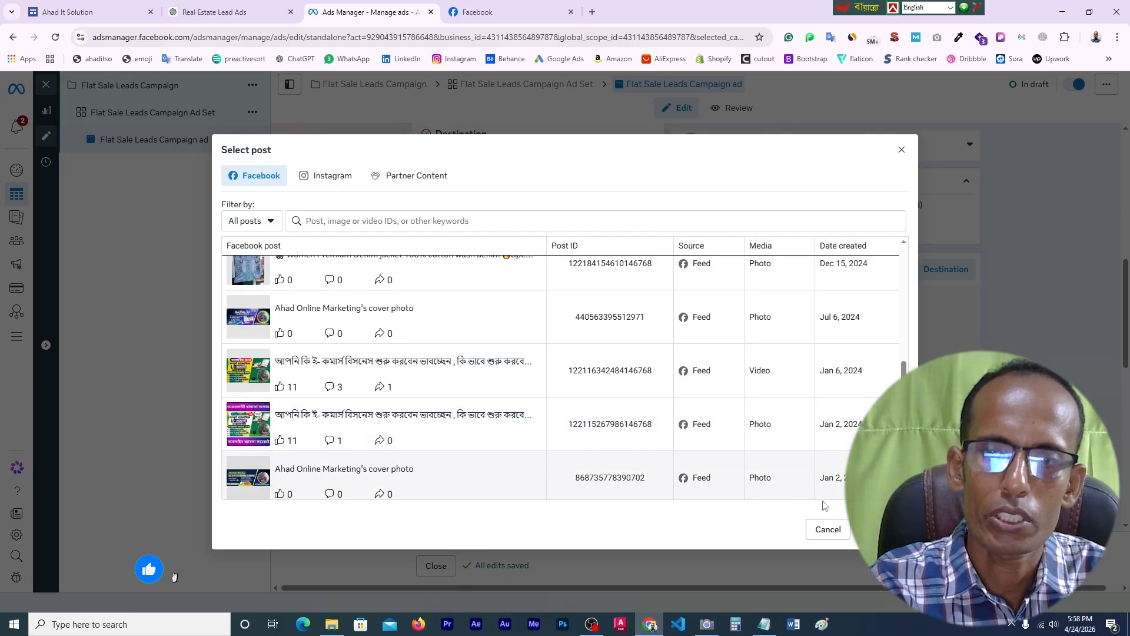
pyautogui.click(901, 150)
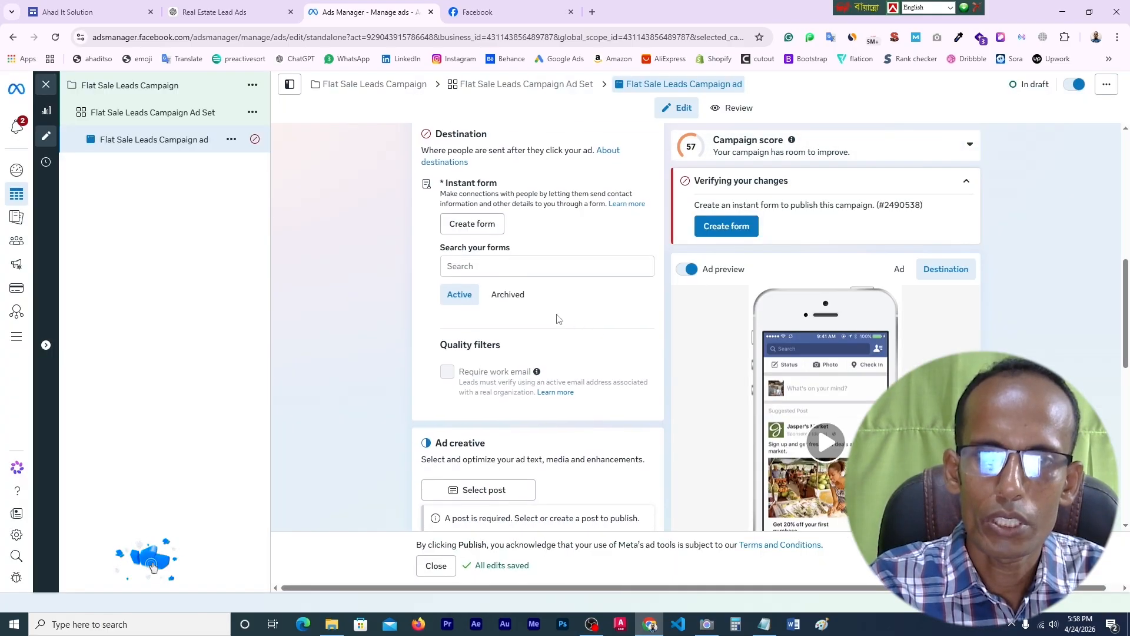
# - Switch the ad setup from Use existing post back to Create ad
pyautogui.scroll(3, 553, 315)
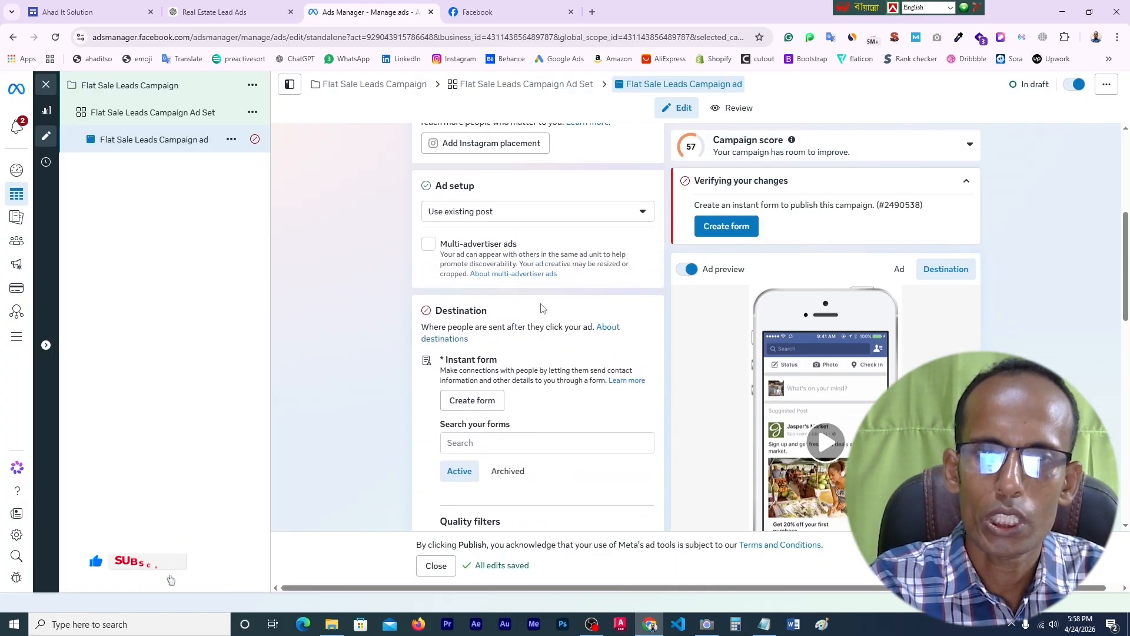
pyautogui.click(643, 212)
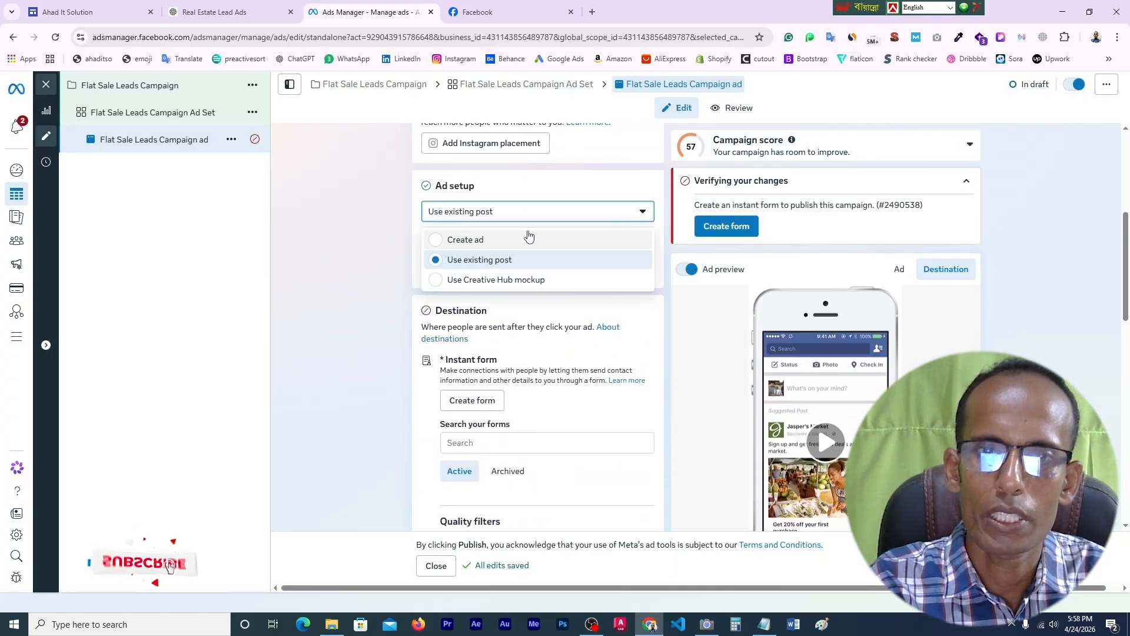
pyautogui.click(480, 242)
# - Start setting up a video ad creative and browse to the Downloads folder for the media upload
pyautogui.scroll(-10, 562, 372)
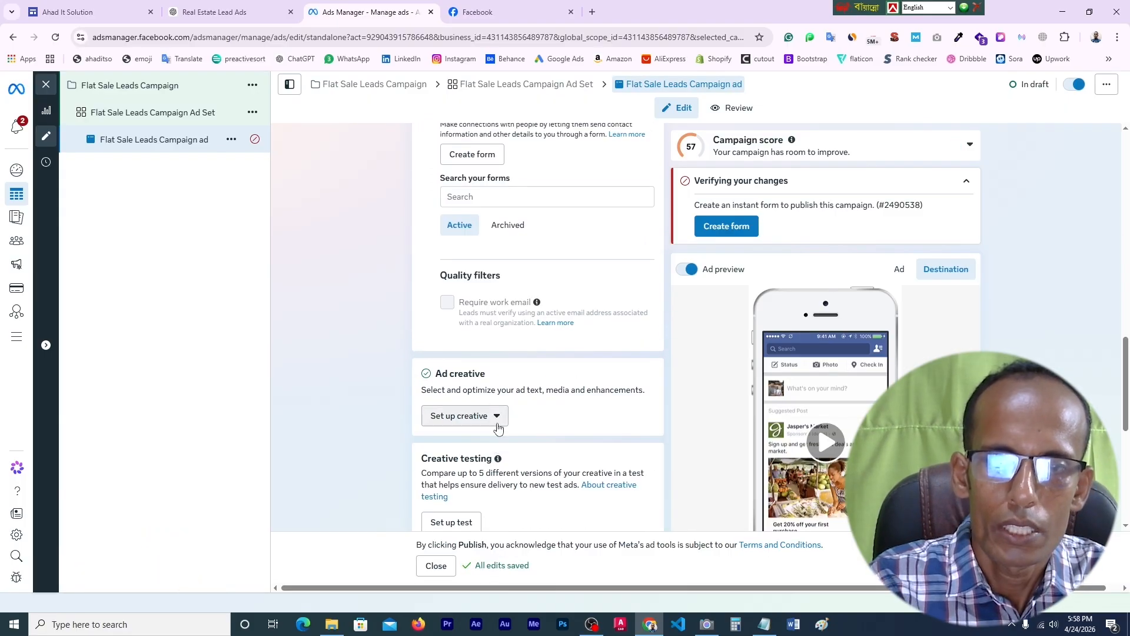
pyautogui.click(498, 423)
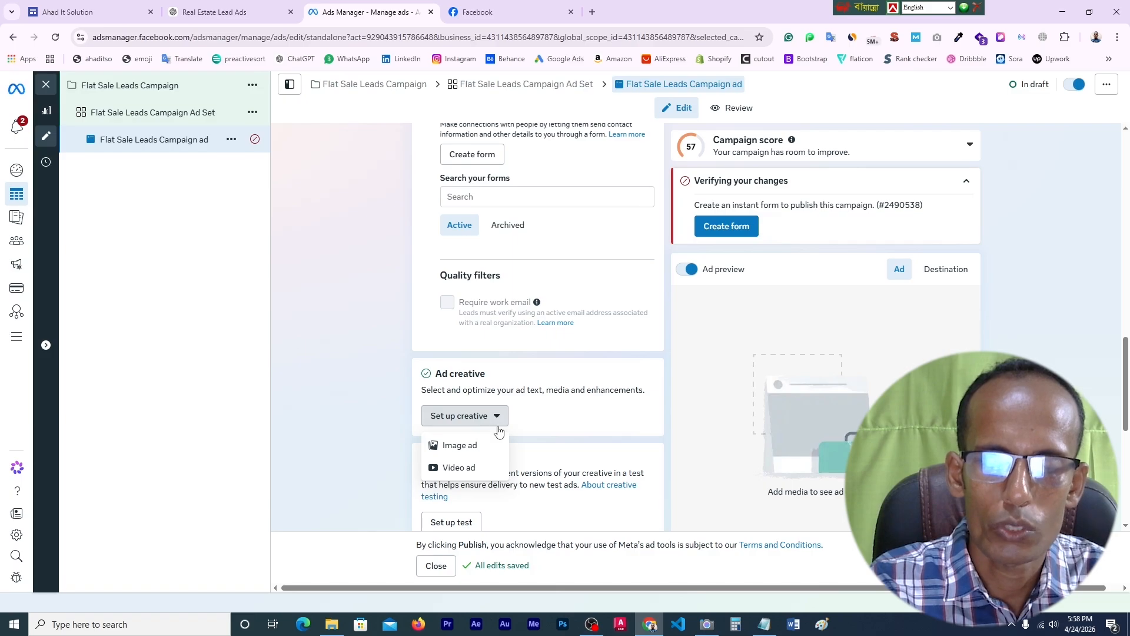
pyautogui.click(452, 469)
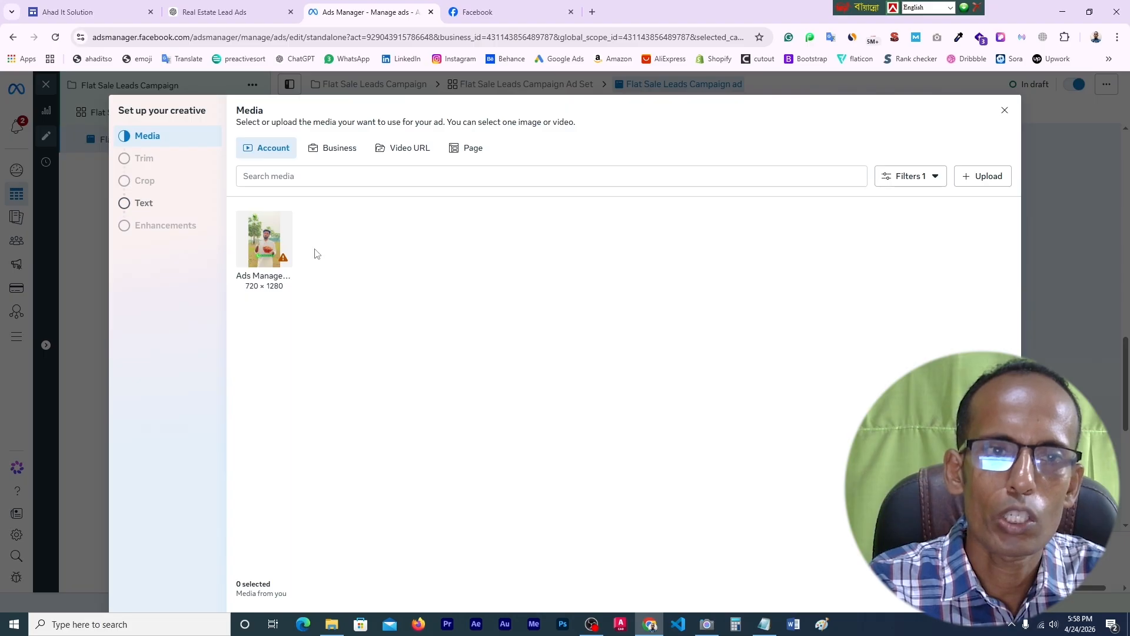
pyautogui.click(984, 177)
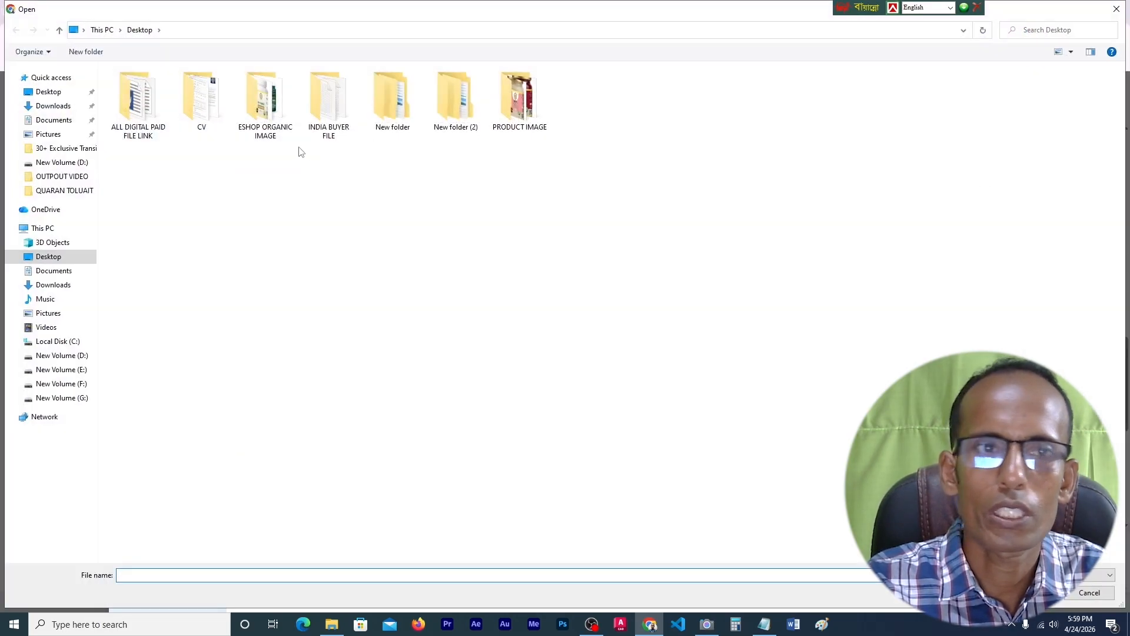
pyautogui.click(59, 106)
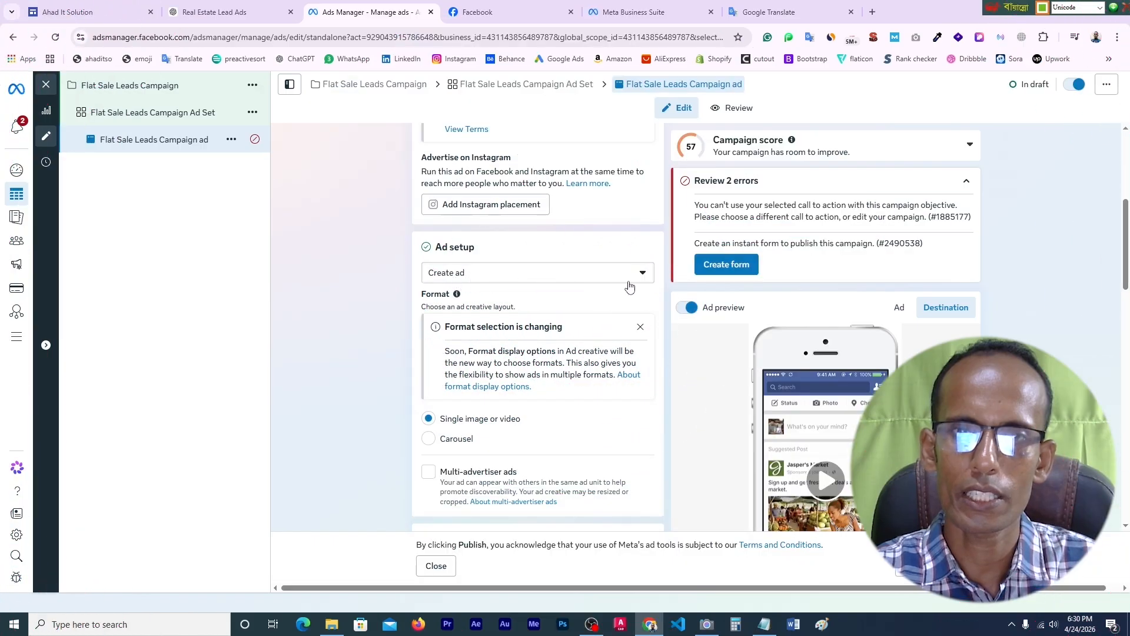
# - Examine the ad setup options and pick Create ad
pyautogui.click(644, 274)
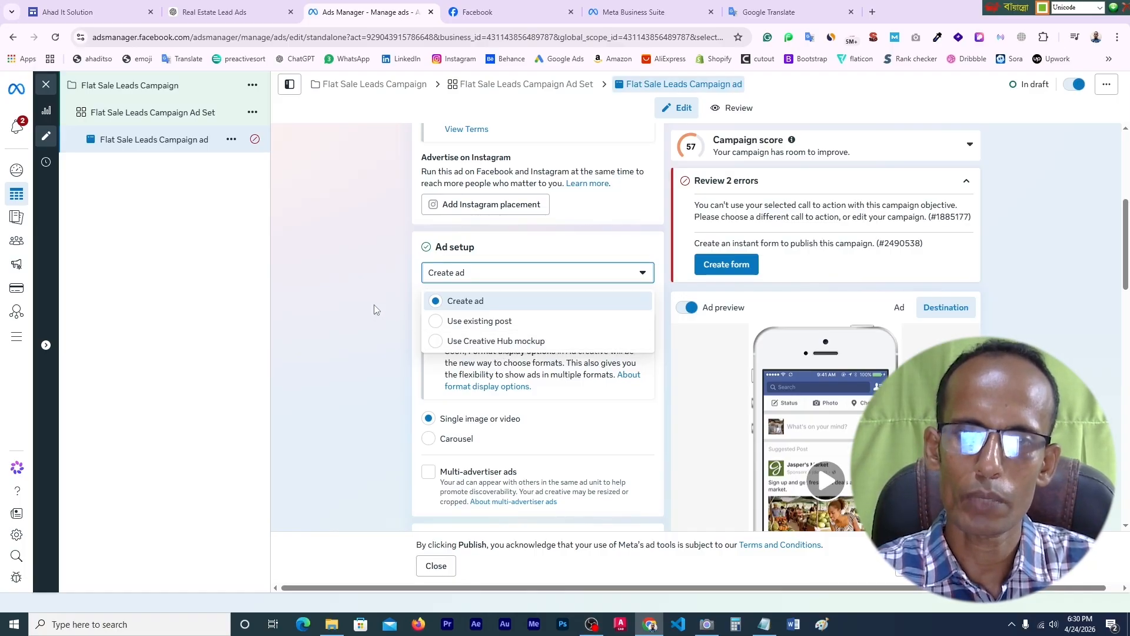
pyautogui.click(462, 300)
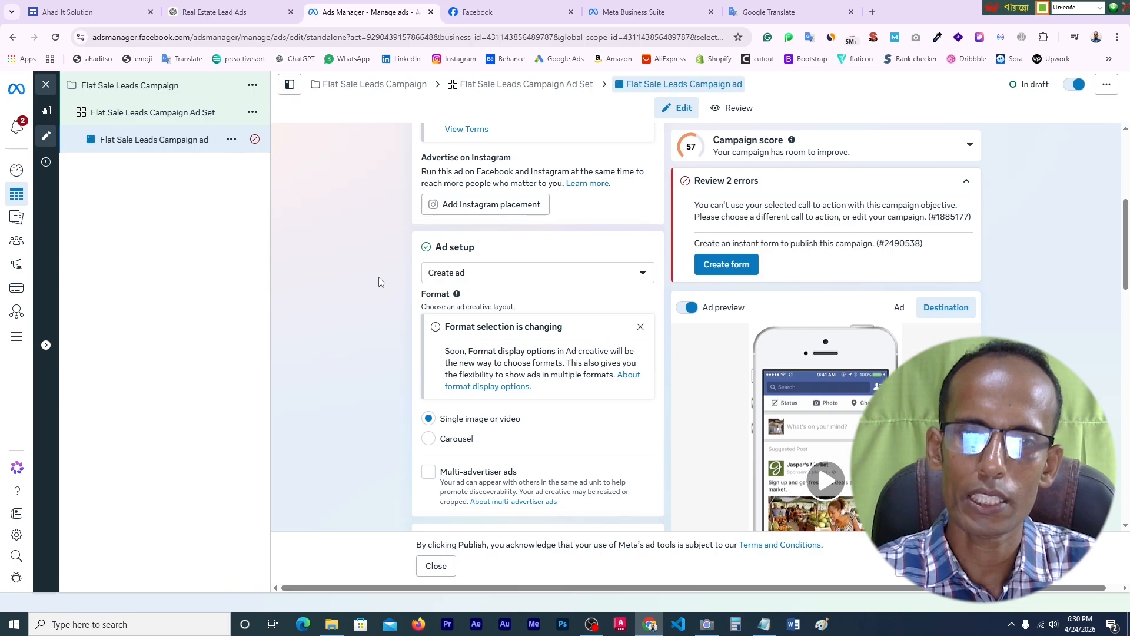
pyautogui.scroll(-1, 380, 281)
pyautogui.scroll(1, 380, 287)
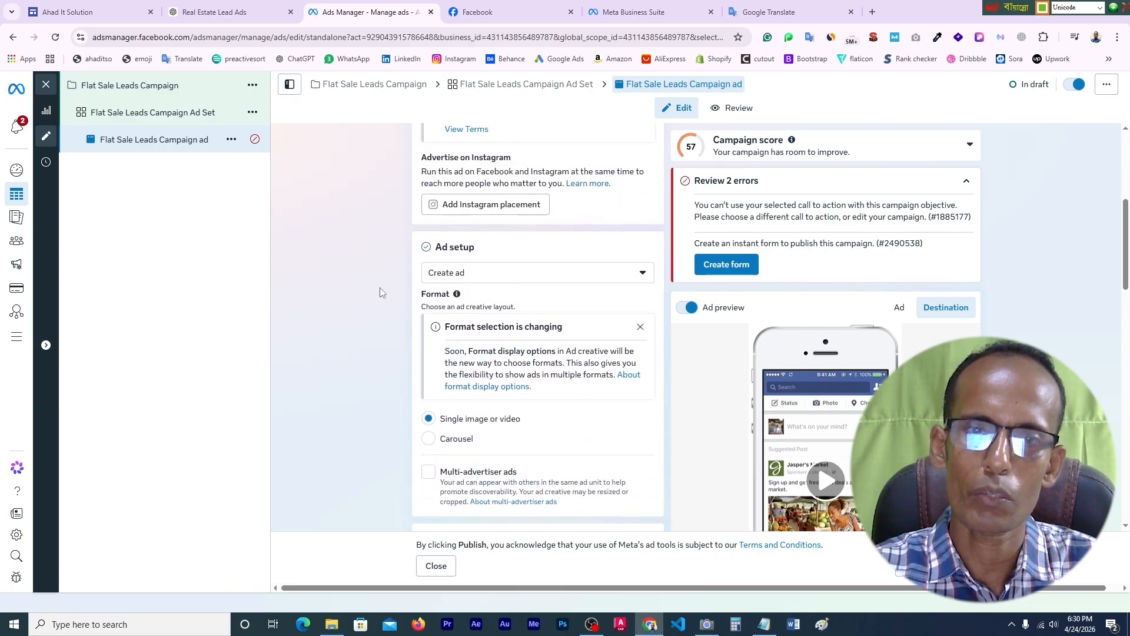
# - Examine the ad's setup, destination, instant form, ad creative and tracking sections
pyautogui.scroll(-7, 380, 288)
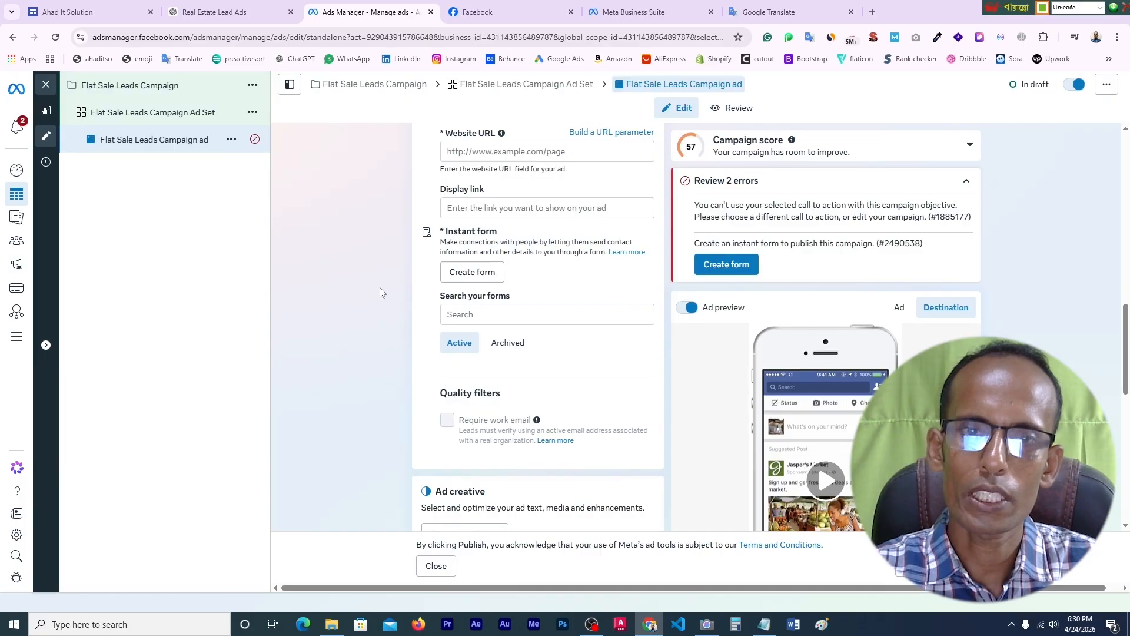
pyautogui.scroll(-1, 380, 292)
pyautogui.scroll(-1, 379, 292)
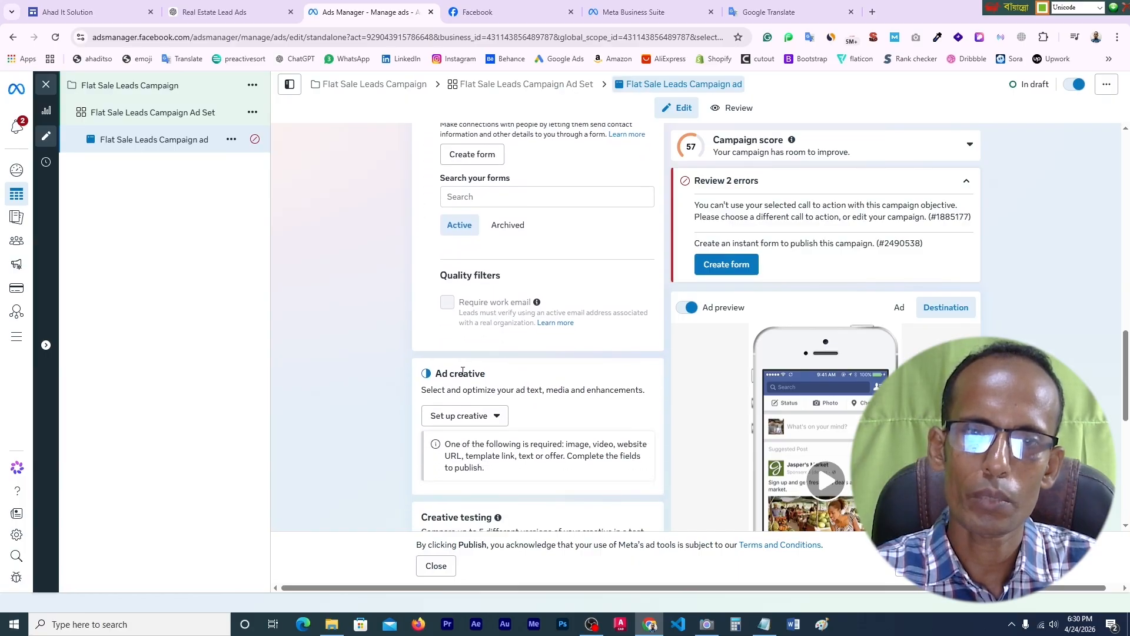
pyautogui.scroll(-3, 449, 380)
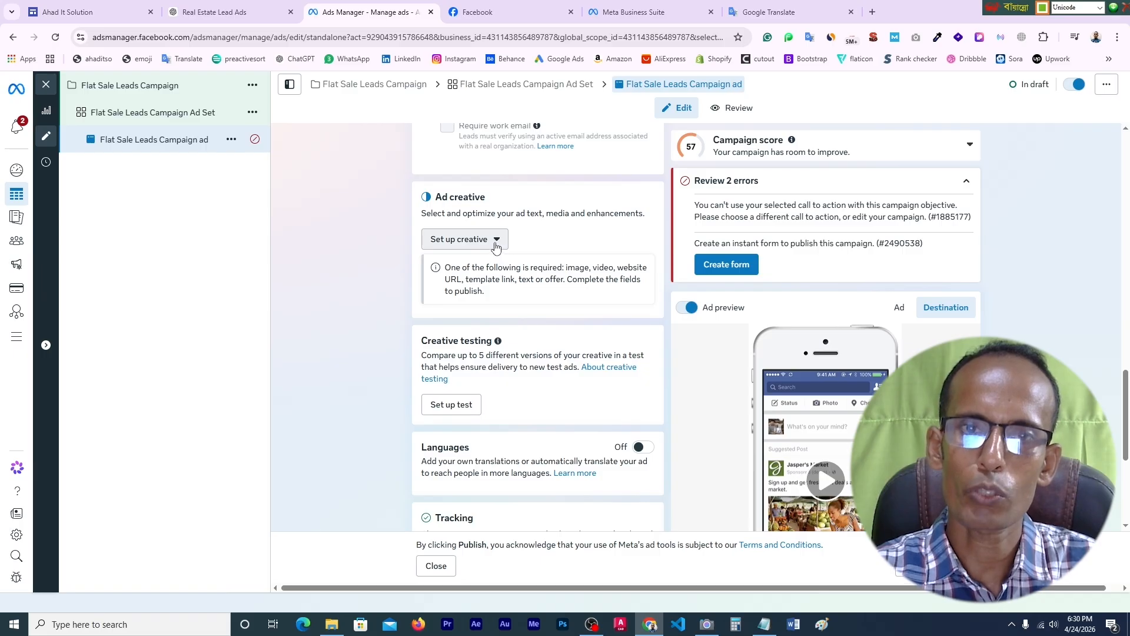
pyautogui.scroll(-1, 345, 257)
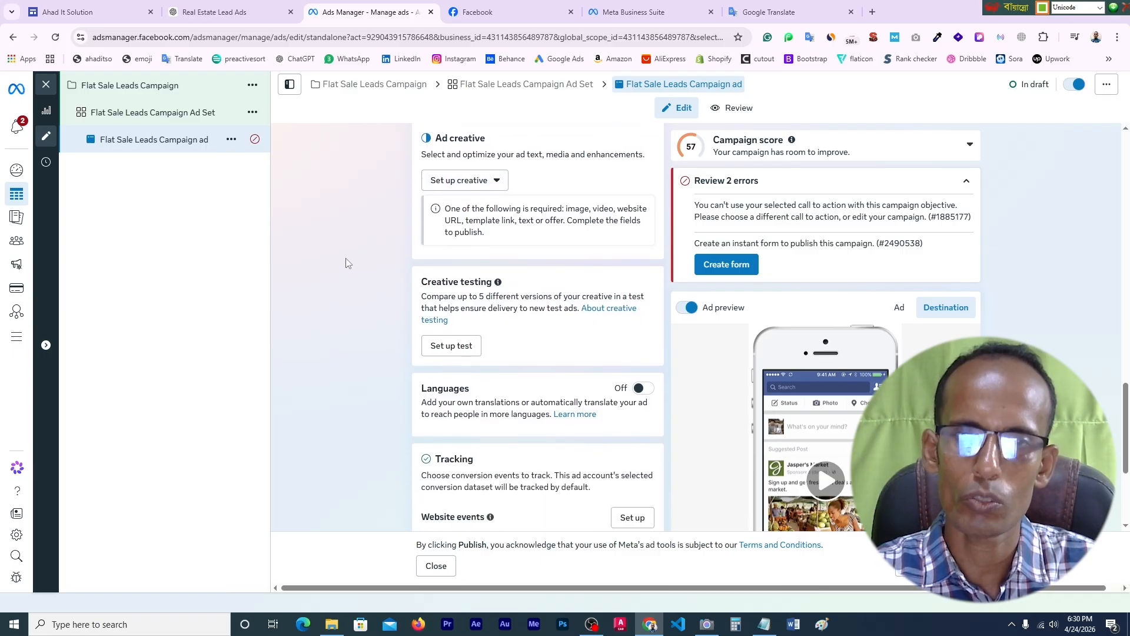
pyautogui.scroll(2, 345, 257)
pyautogui.scroll(3, 345, 258)
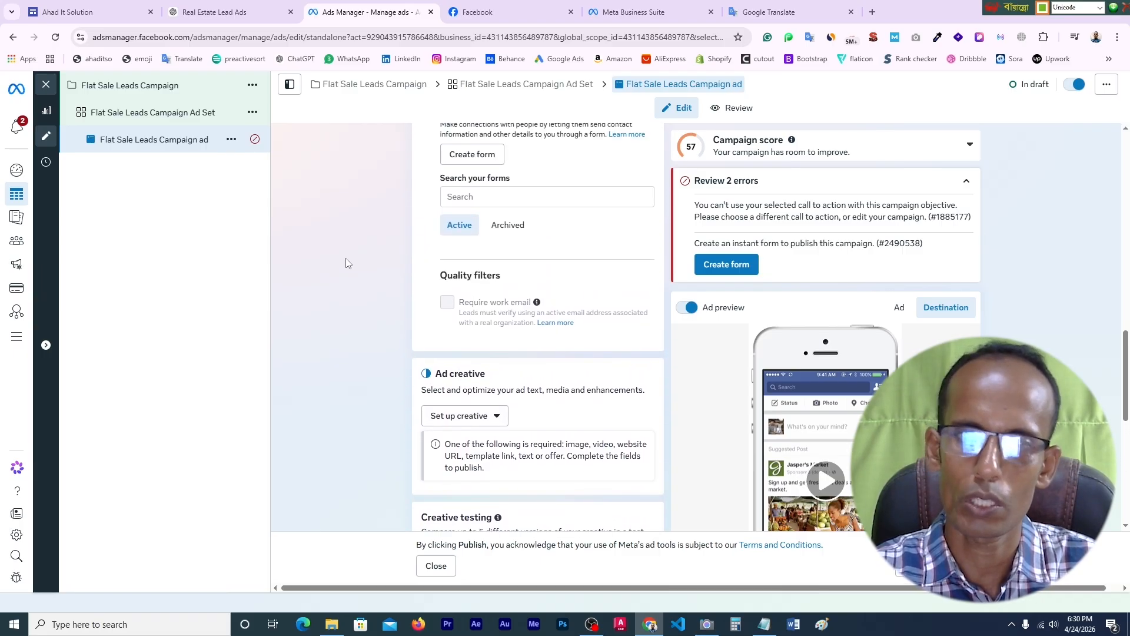
pyautogui.scroll(7, 346, 262)
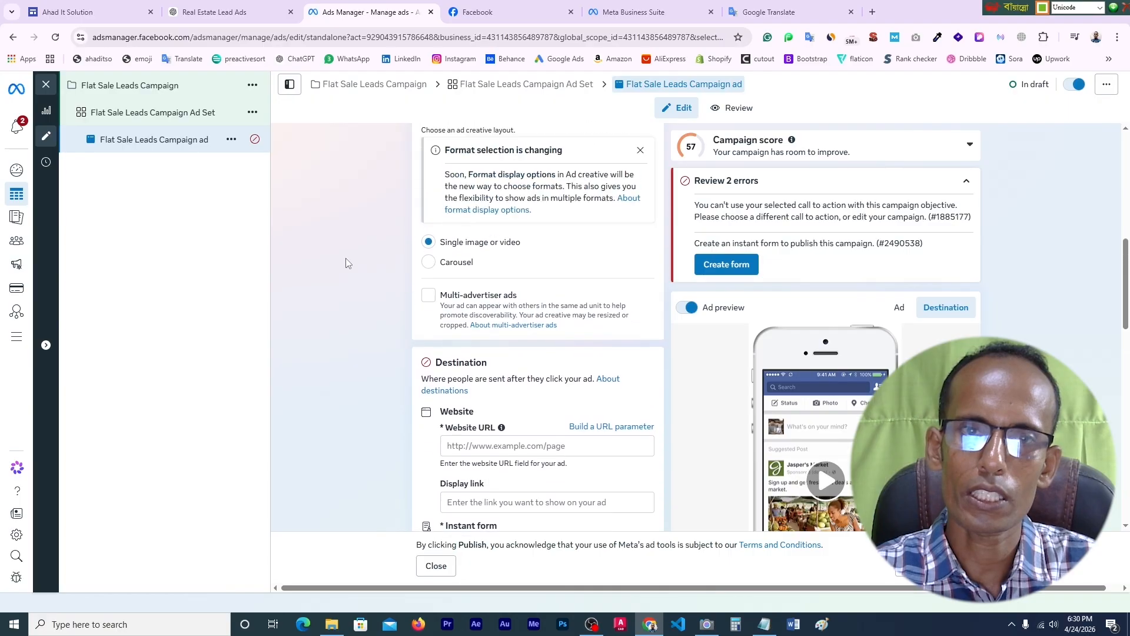
pyautogui.scroll(4, 346, 263)
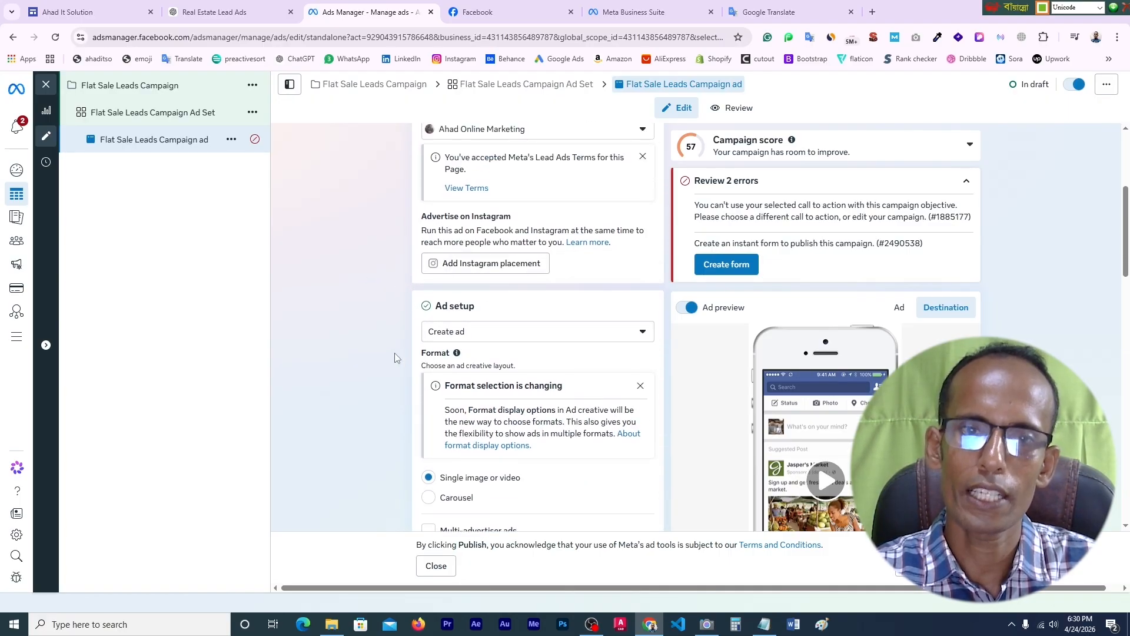
pyautogui.scroll(-5, 375, 344)
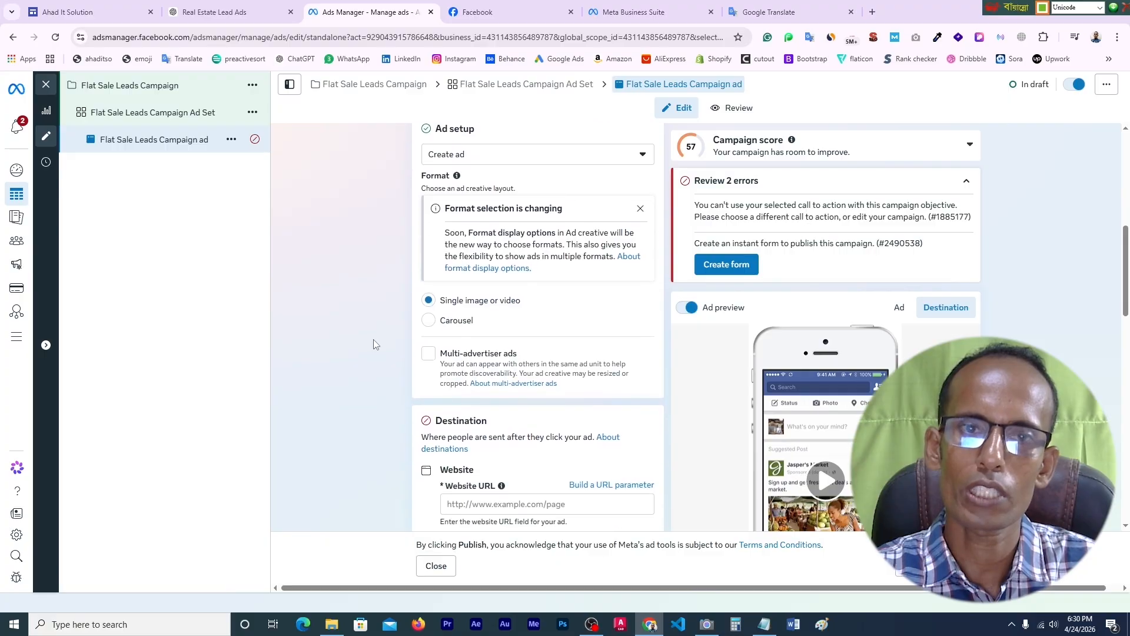
pyautogui.scroll(-7, 374, 339)
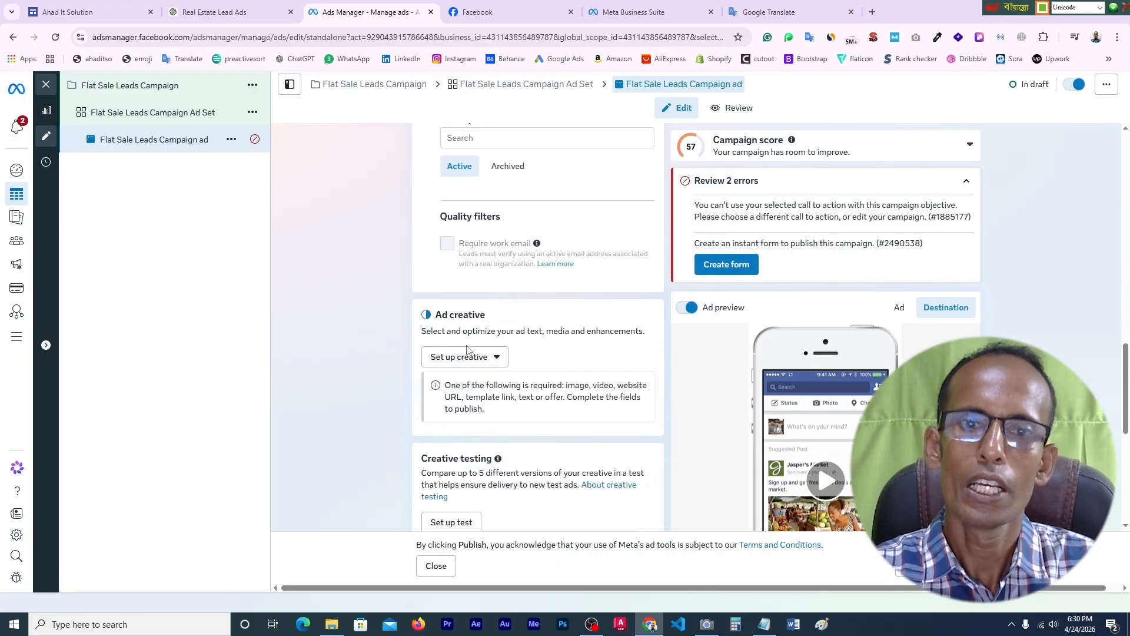
# - Look over the media offered for an image ad creative and close the selection without choosing an image
pyautogui.click(496, 359)
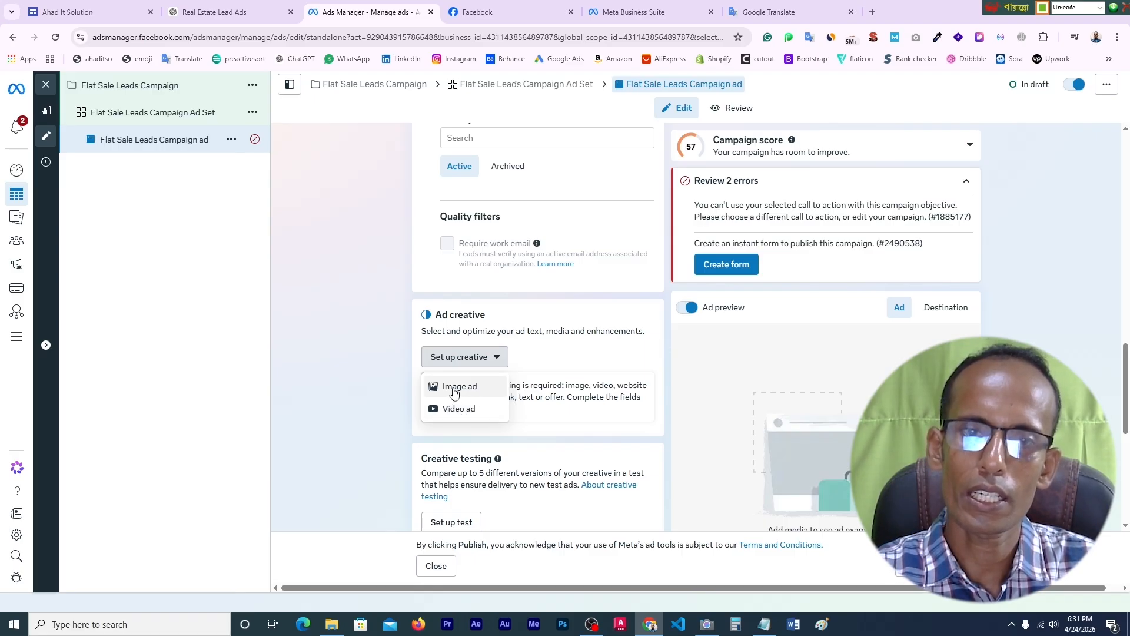
pyautogui.click(454, 388)
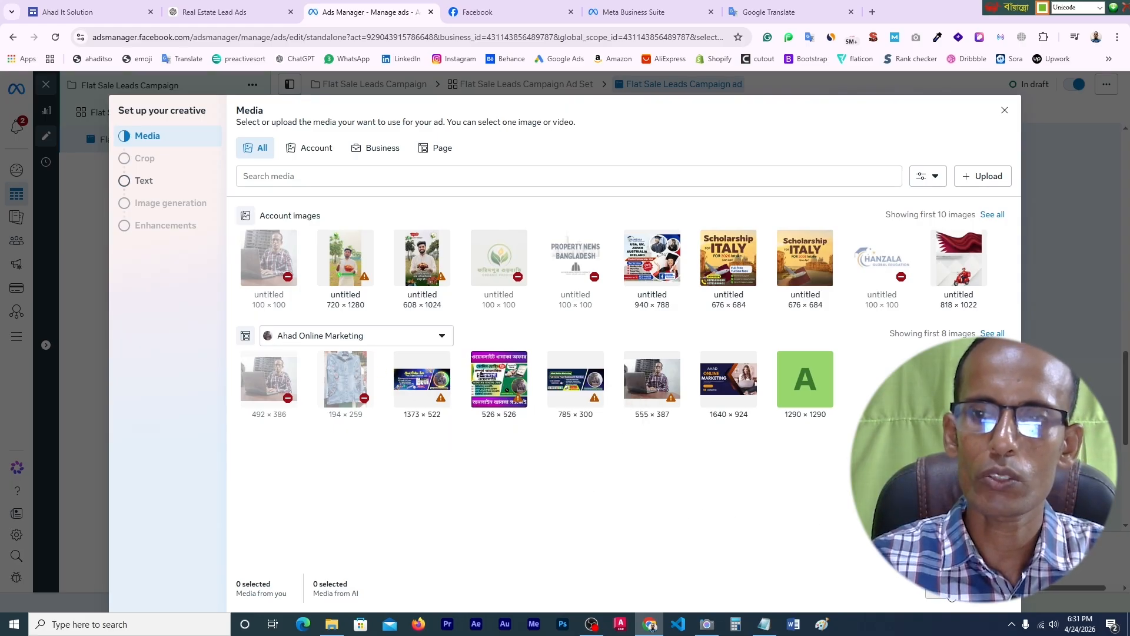
pyautogui.click(950, 594)
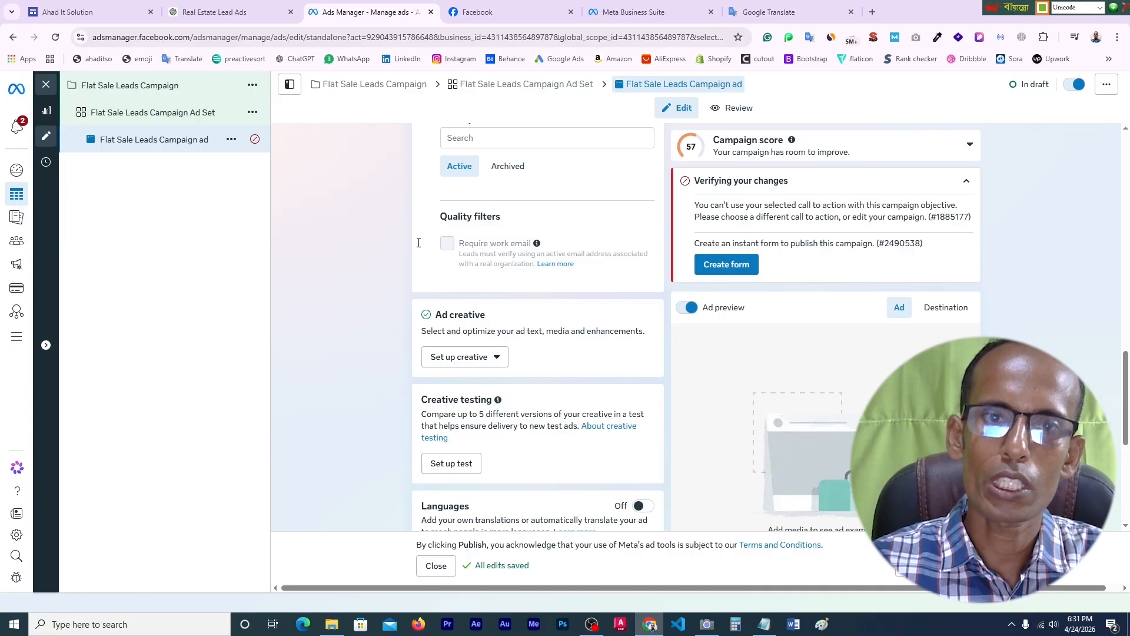
# - Start a video ad creative and upload the file "real state sample video" from the OUTPOUT VIDEO folder
pyautogui.scroll(3, 407, 247)
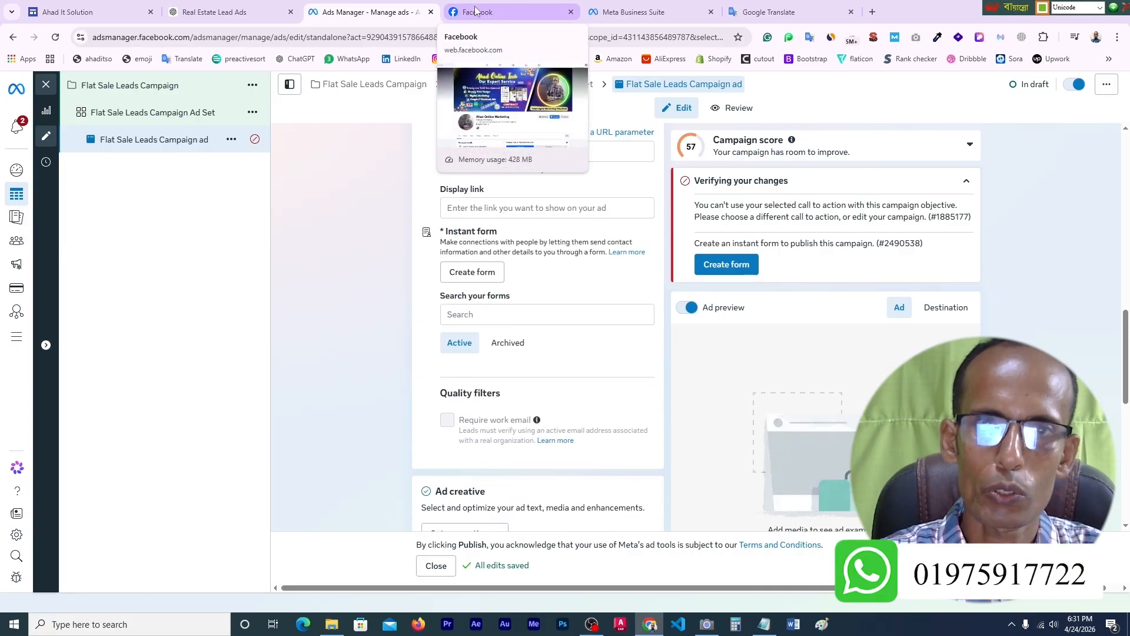
pyautogui.scroll(-4, 328, 386)
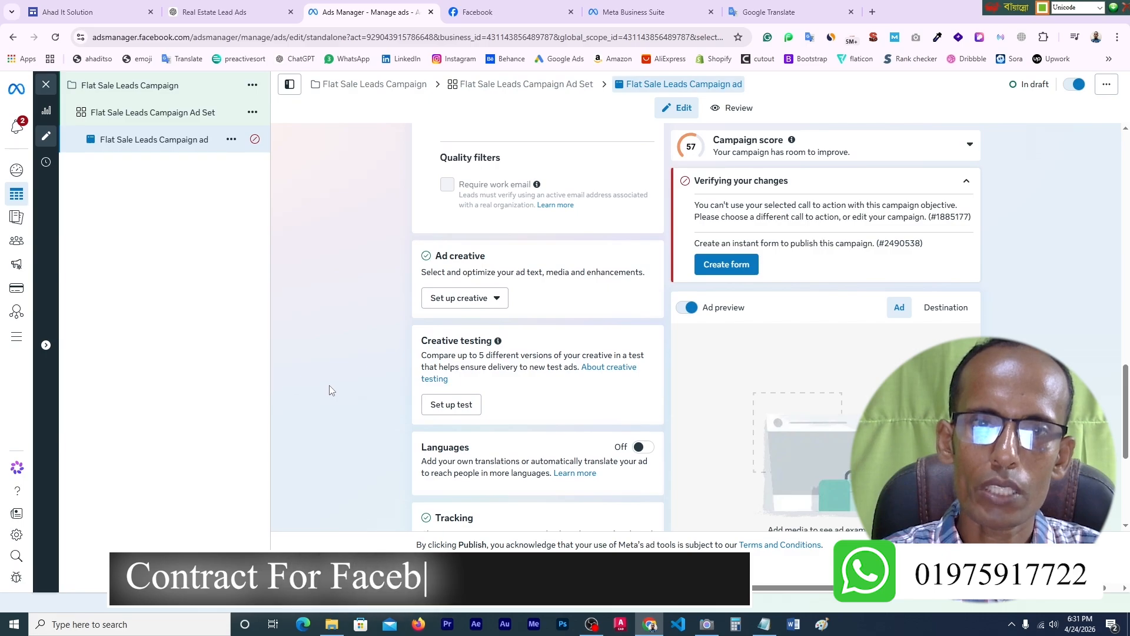
pyautogui.click(500, 300)
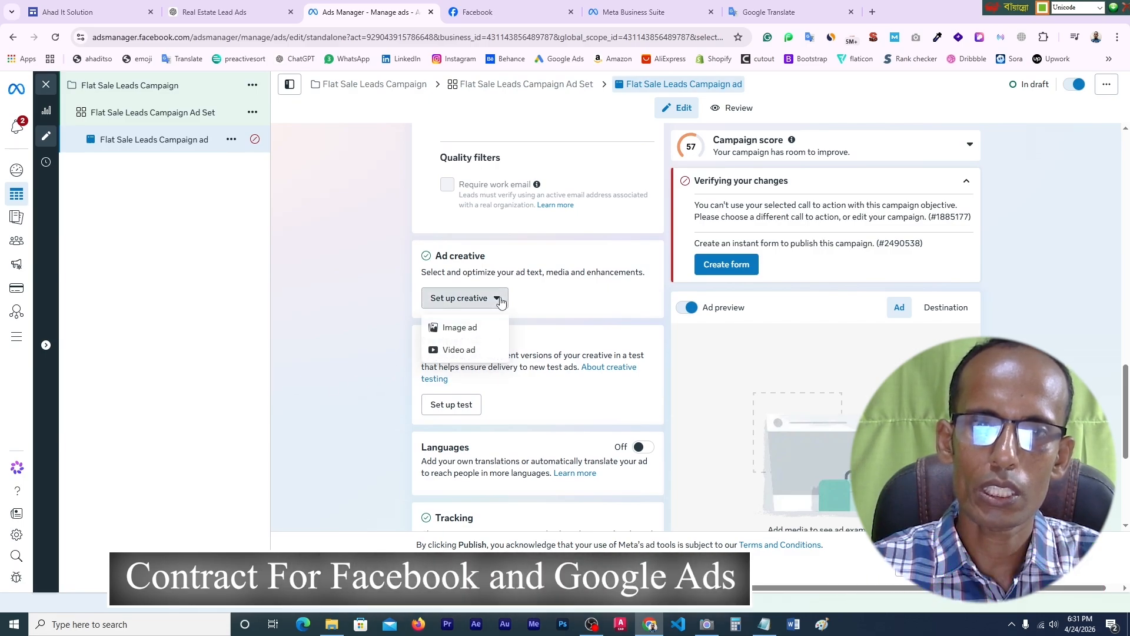
pyautogui.click(460, 352)
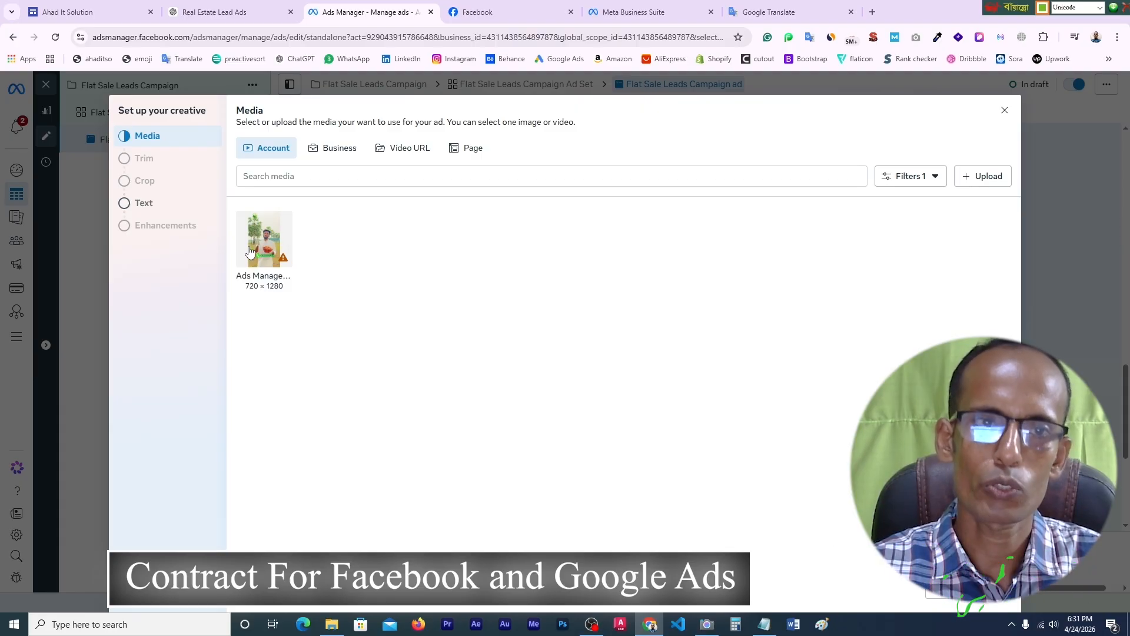
pyautogui.click(987, 177)
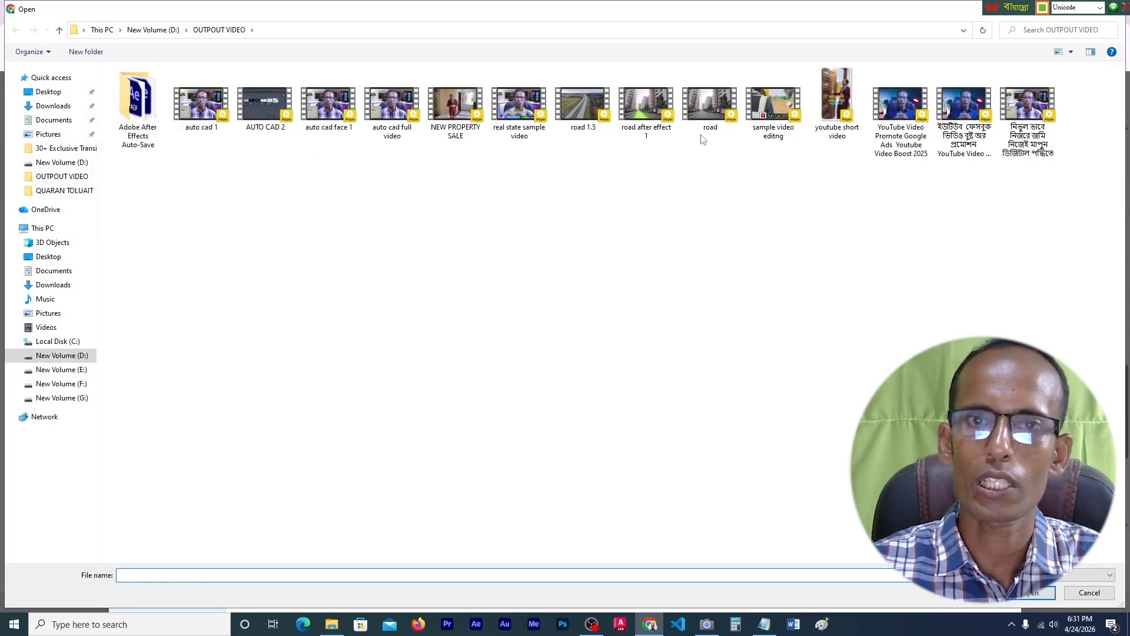
pyautogui.click(518, 111)
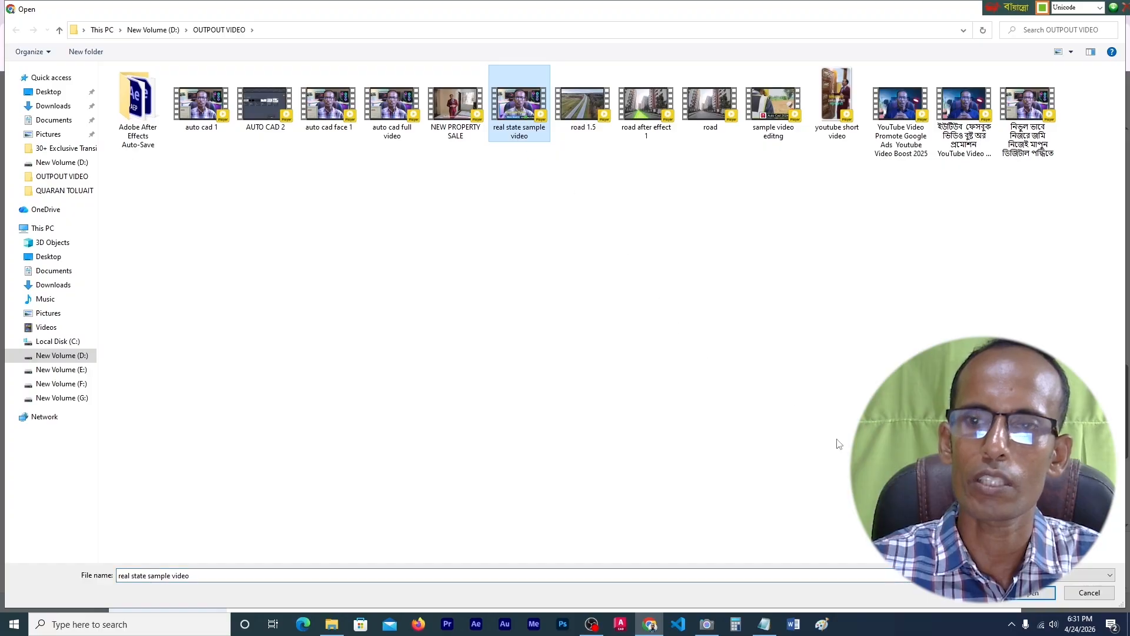
pyautogui.click(1034, 594)
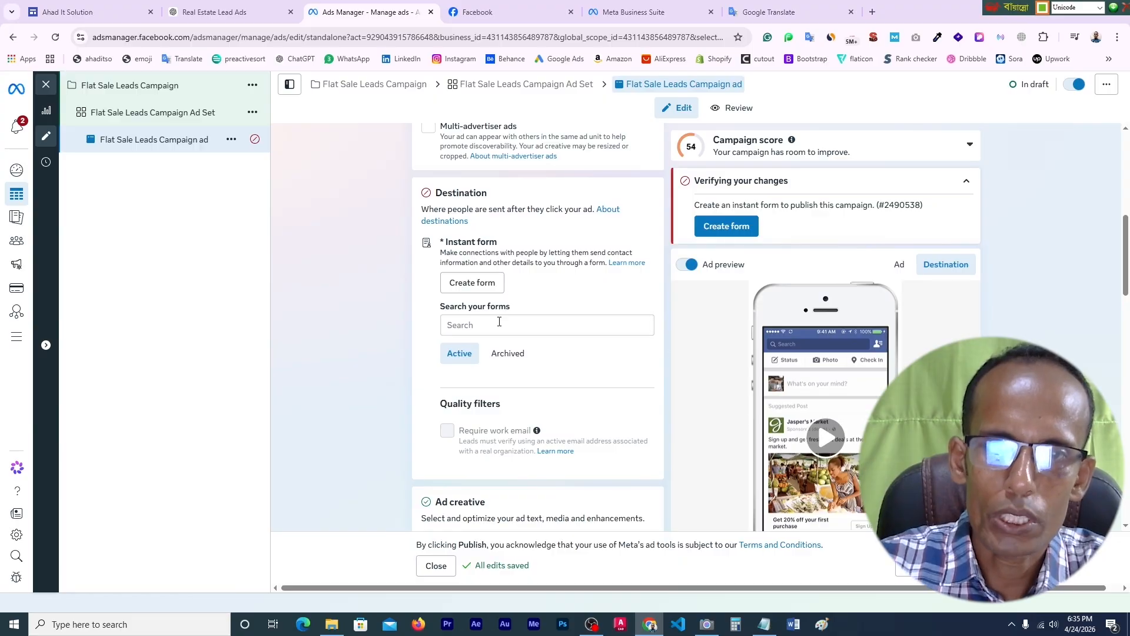
# - Create a new instant form for the ad's destination and name it "Real Estate Property Sale" with the copied house symbol in front
pyautogui.scroll(4, 499, 324)
pyautogui.scroll(1, 495, 324)
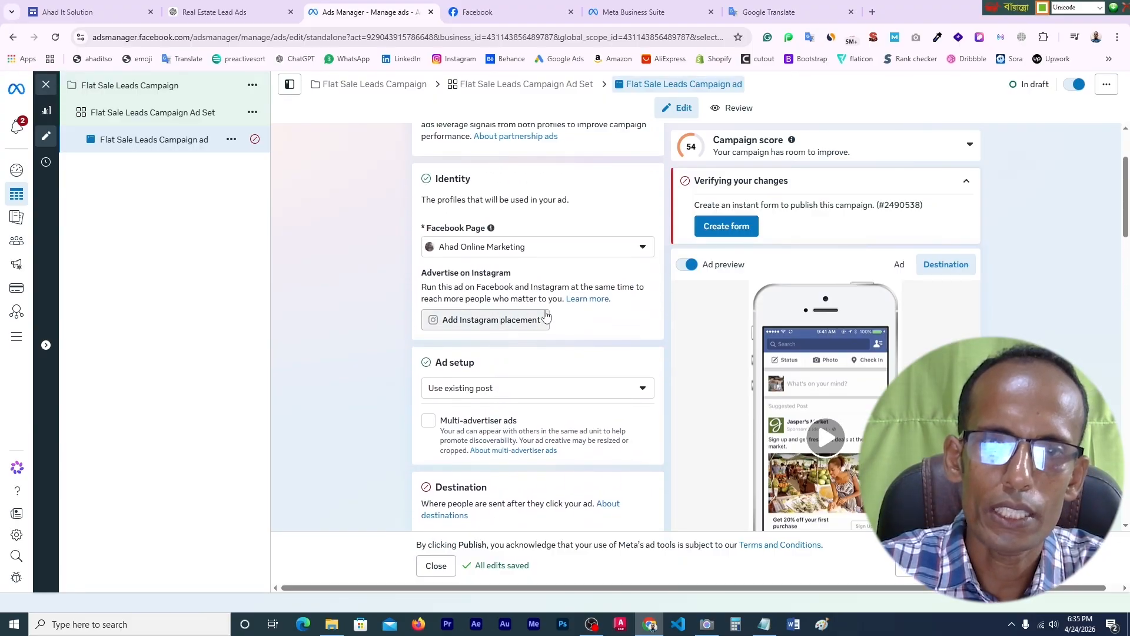
pyautogui.scroll(-2, 574, 316)
pyautogui.scroll(-2, 548, 330)
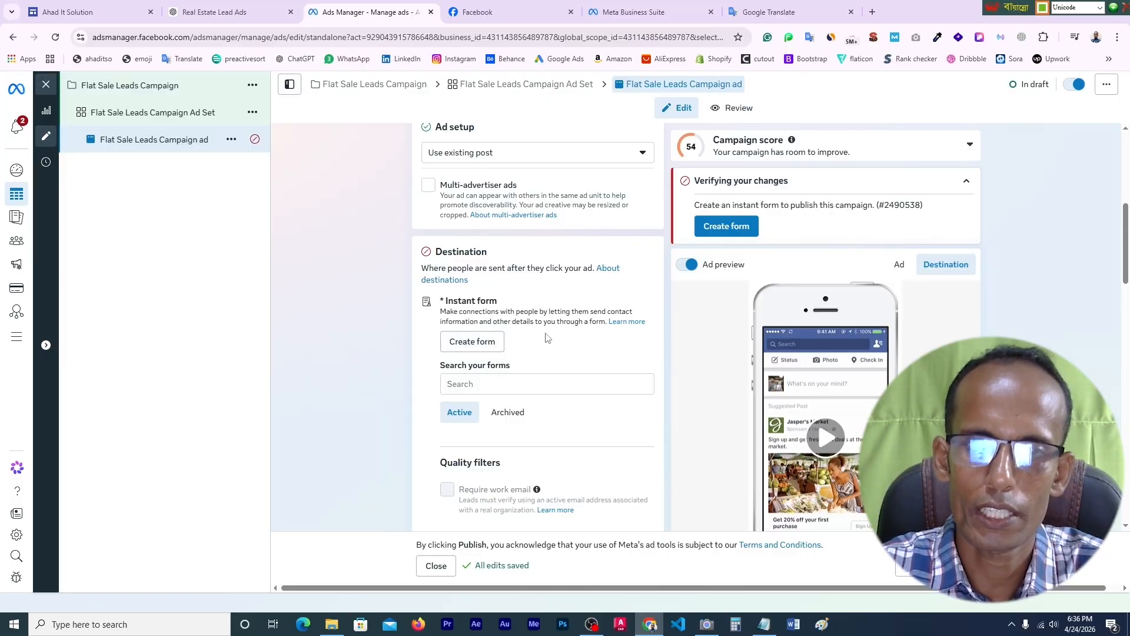
pyautogui.click(485, 349)
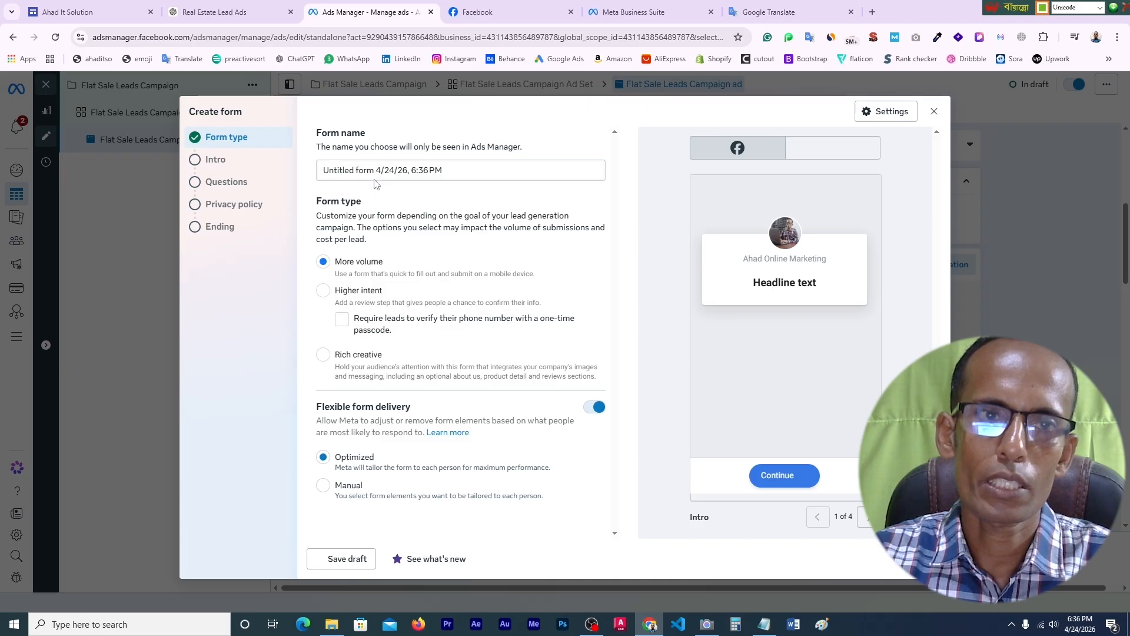
pyautogui.click(398, 172)
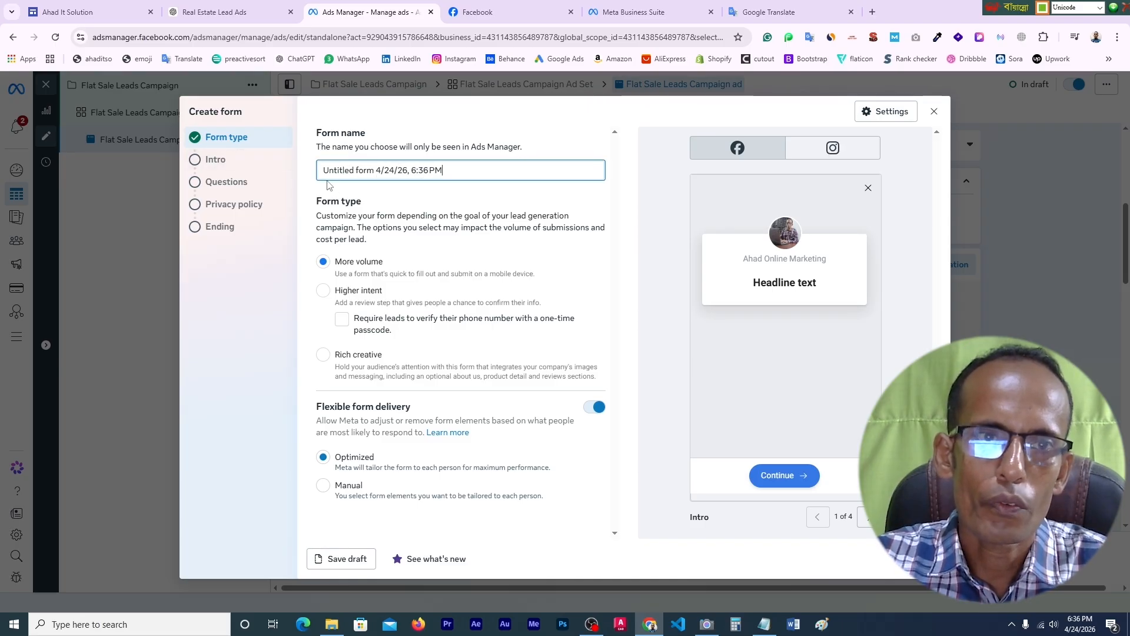
pyautogui.moveTo(451, 175); pyautogui.dragTo(333, 174)
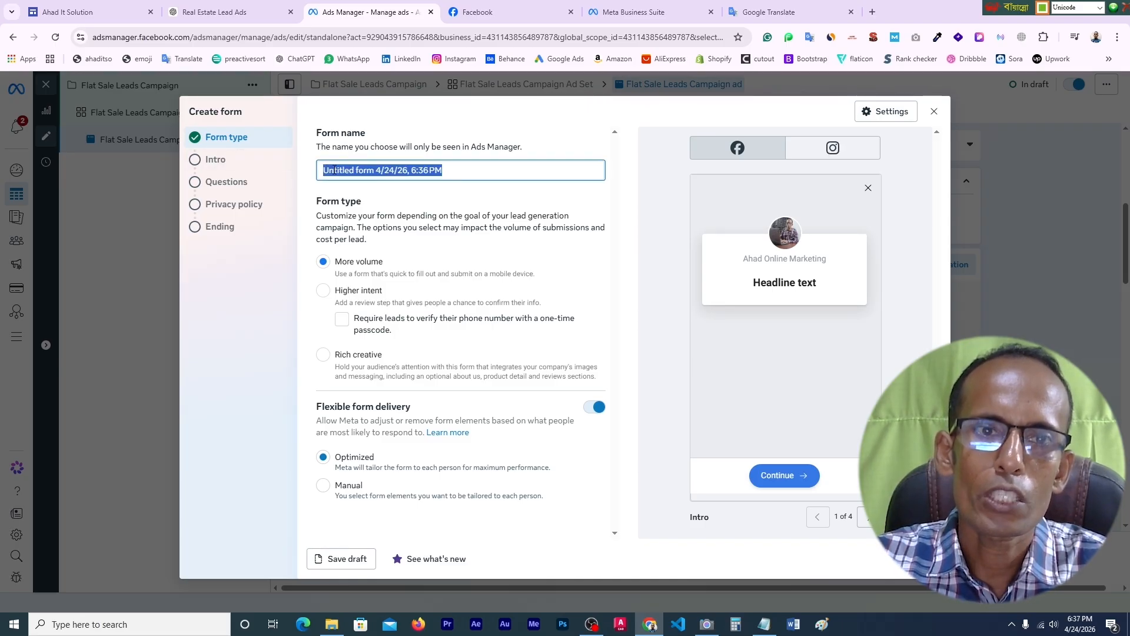
pyautogui.rightClick(334, 175)
pyautogui.click(390, 273)
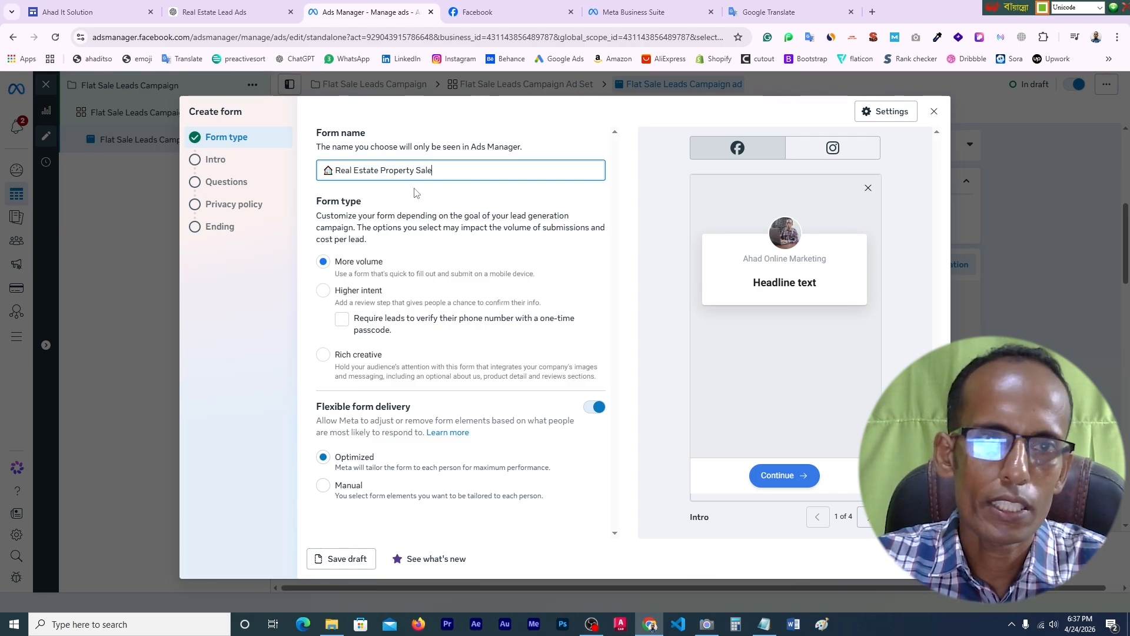
# - Go to the form's intro, try out the greeting headline with the text "রনরন" and clear it
pyautogui.click(197, 166)
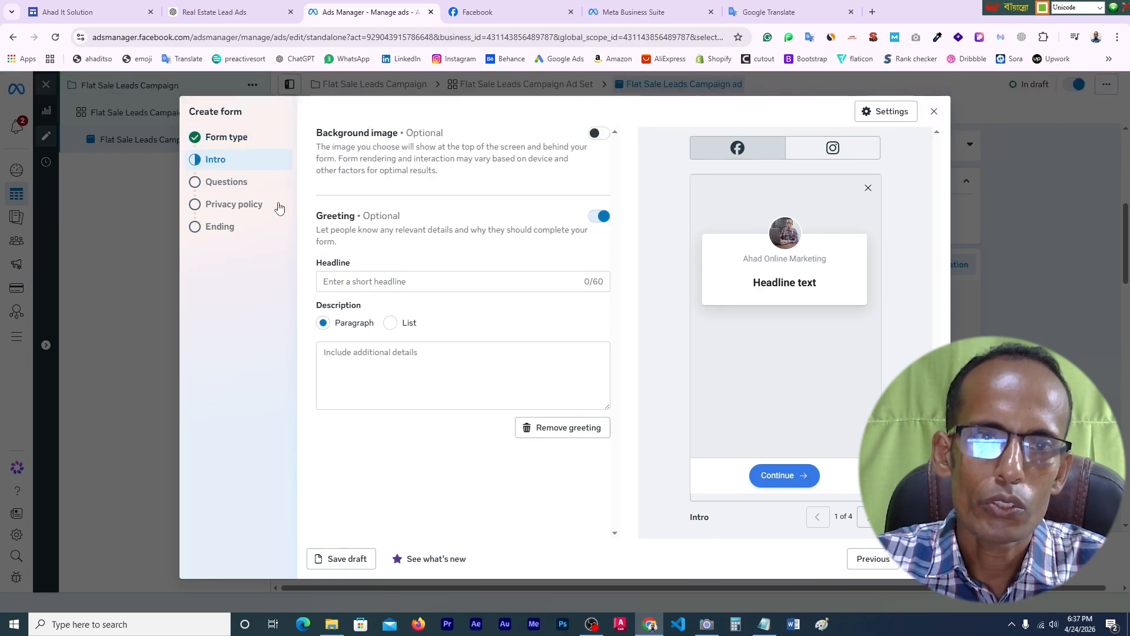
pyautogui.click(347, 283)
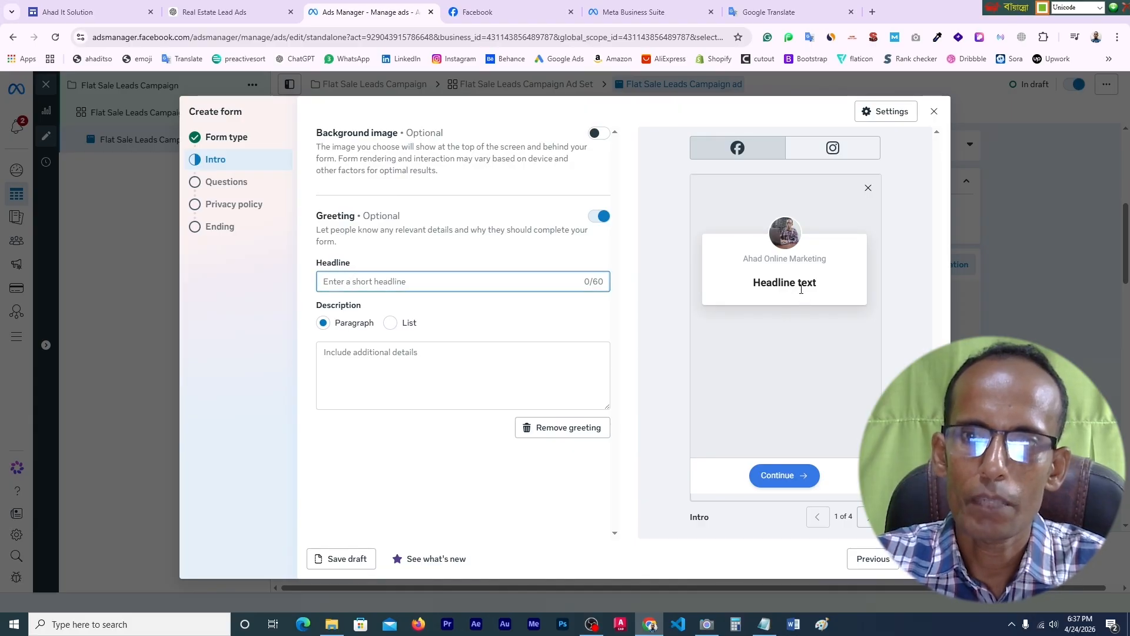
pyautogui.write('রনরন')
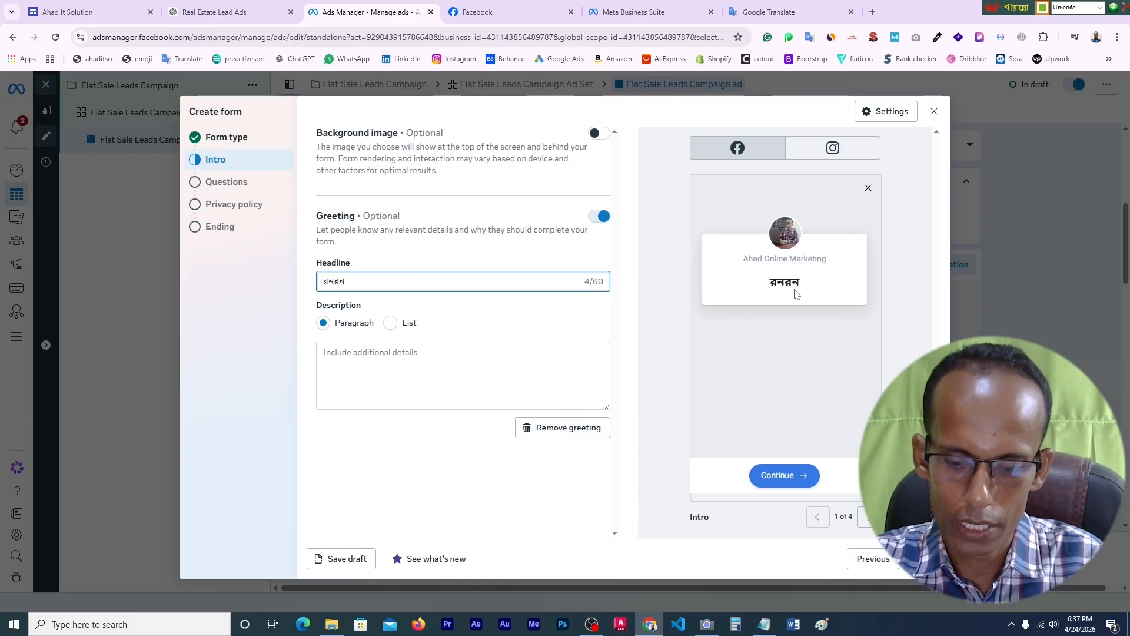
pyautogui.press('BackSpace')
pyautogui.press('BackSpace')
pyautogui.press('BackSpace')
pyautogui.press('BackSpace')
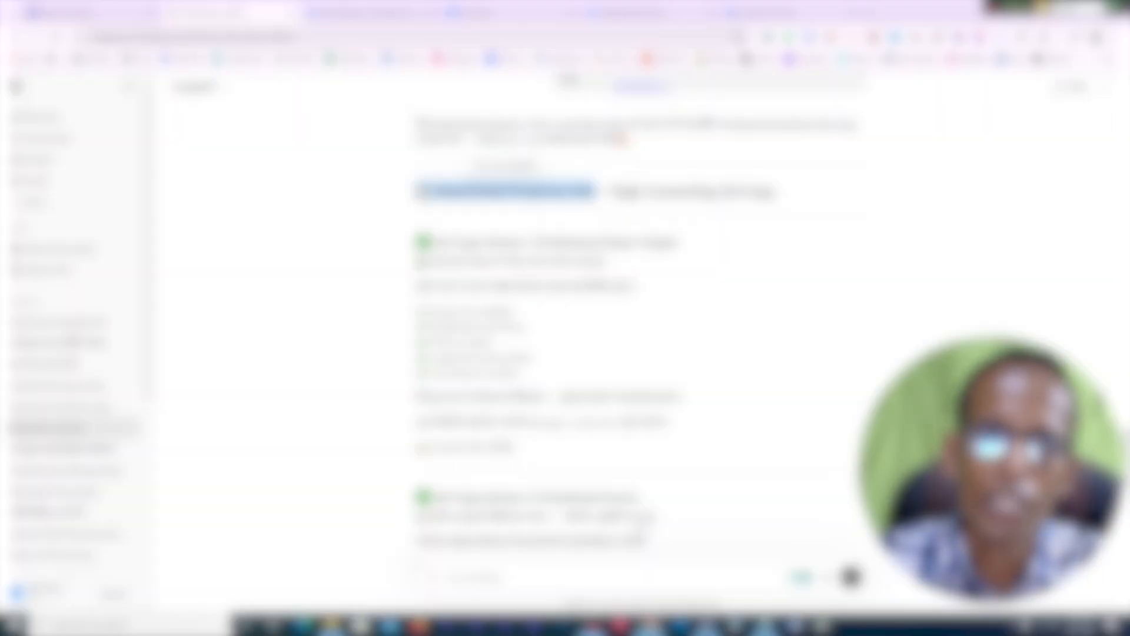
# - Set the greeting headline to the ad copy line "🏡 নিজের স্বপ্নের ফ্ল্যাট এখন সহজ কিস্তিতে!", deleting the surplus text at its end
pyautogui.scroll(10, 642, 524)
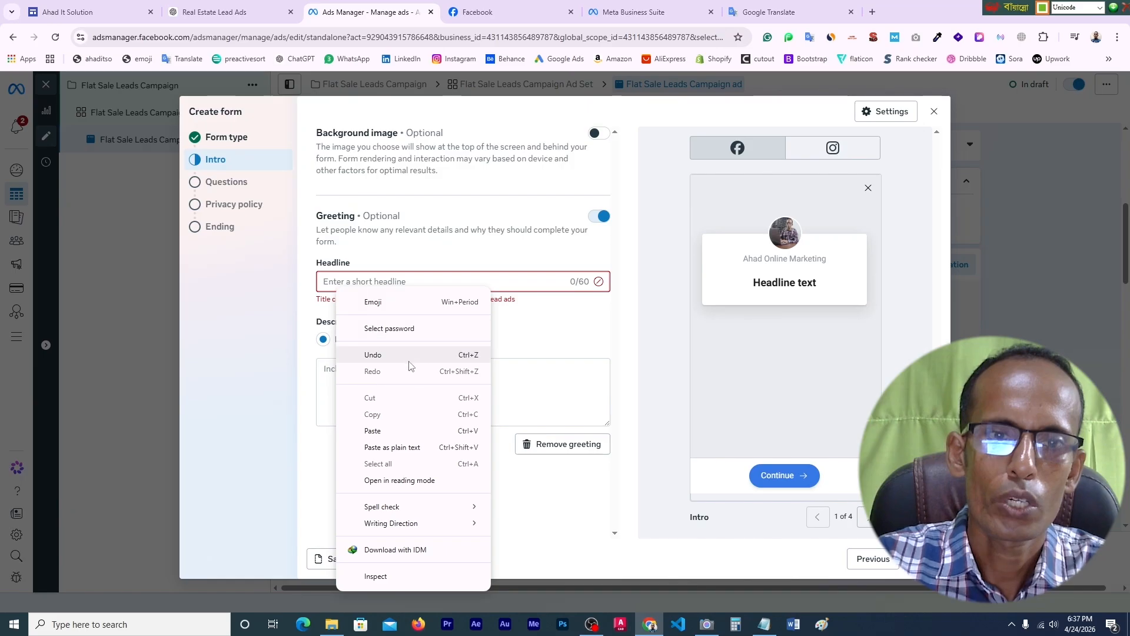
pyautogui.click(353, 430)
pyautogui.press('BackSpace')
pyautogui.press('BackSpace')
pyautogui.press('BackSpace')
pyautogui.press('BackSpace')
pyautogui.press('BackSpace')
pyautogui.press('BackSpace')
pyautogui.press('BackSpace')
pyautogui.press('BackSpace')
pyautogui.press('BackSpace')
pyautogui.press('BackSpace')
pyautogui.press('BackSpace')
pyautogui.press('BackSpace')
pyautogui.press('BackSpace')
pyautogui.press('BackSpace')
pyautogui.press('BackSpace')
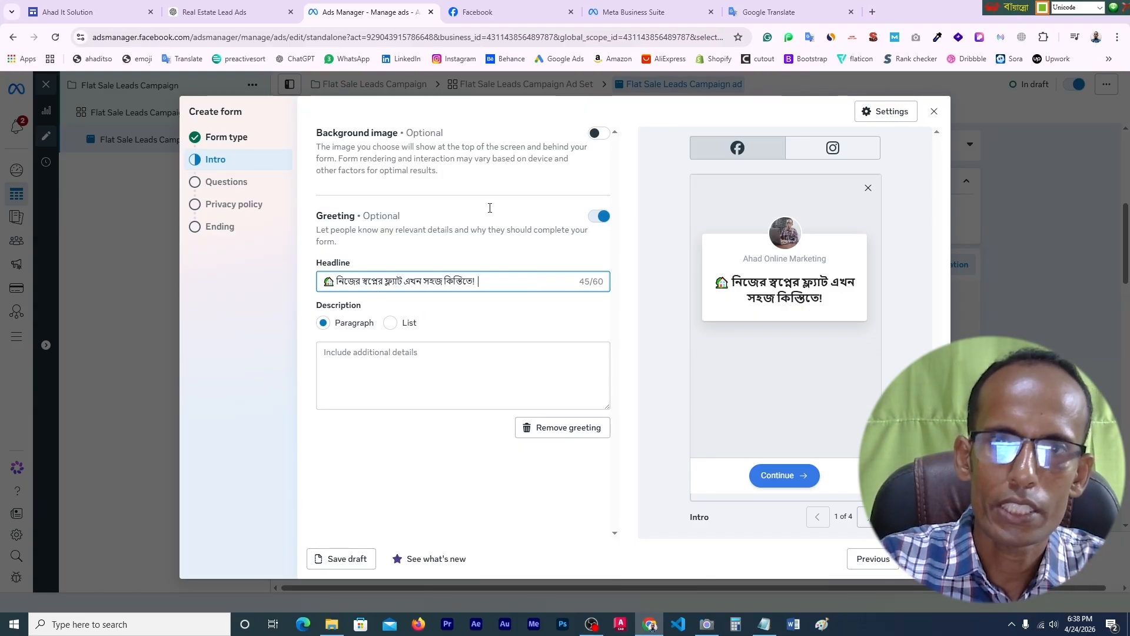
# - Copy the line "ঢাকার প্রাইম লোকেশনে আধুনিক ডিজাইনের অ্যাপার্টমেন্ট বুকিং চলছে।" from the Real Estate Lead Ads chat into the greeting's paragraph description
pyautogui.click(236, 12)
pyautogui.click(605, 334)
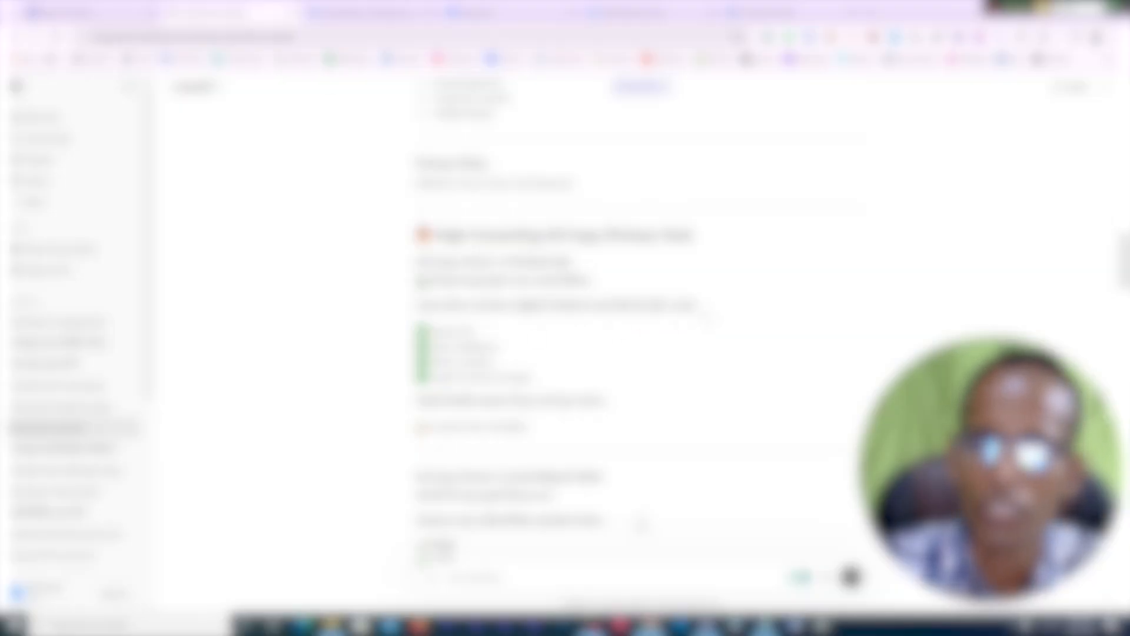
pyautogui.moveTo(702, 306); pyautogui.dragTo(413, 306)
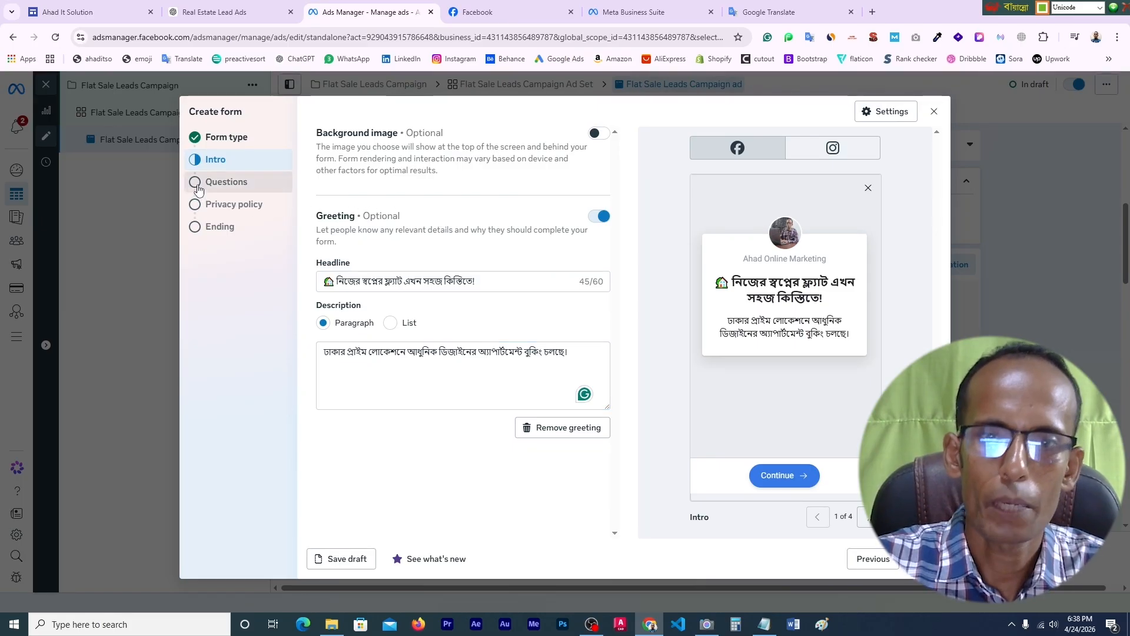
# - In the form's questions, set the contact information description to the Google Translate text "বিস্তারিত জানার জন্য তথ্য দিয়ে সহযোগিতা করুন"
pyautogui.click(197, 184)
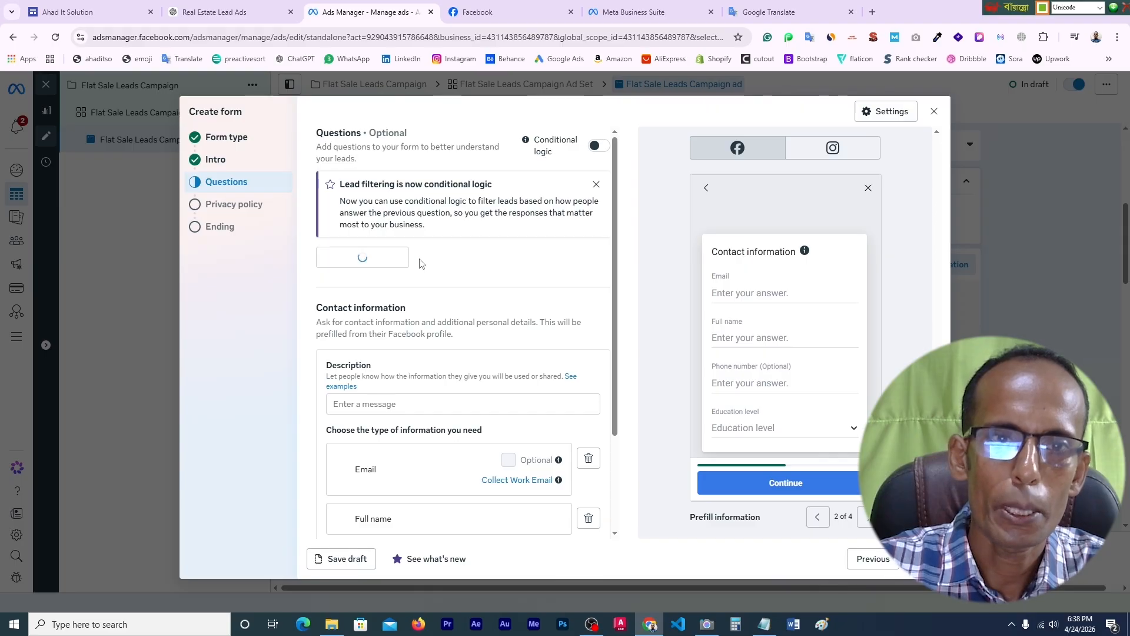
pyautogui.scroll(-2, 447, 437)
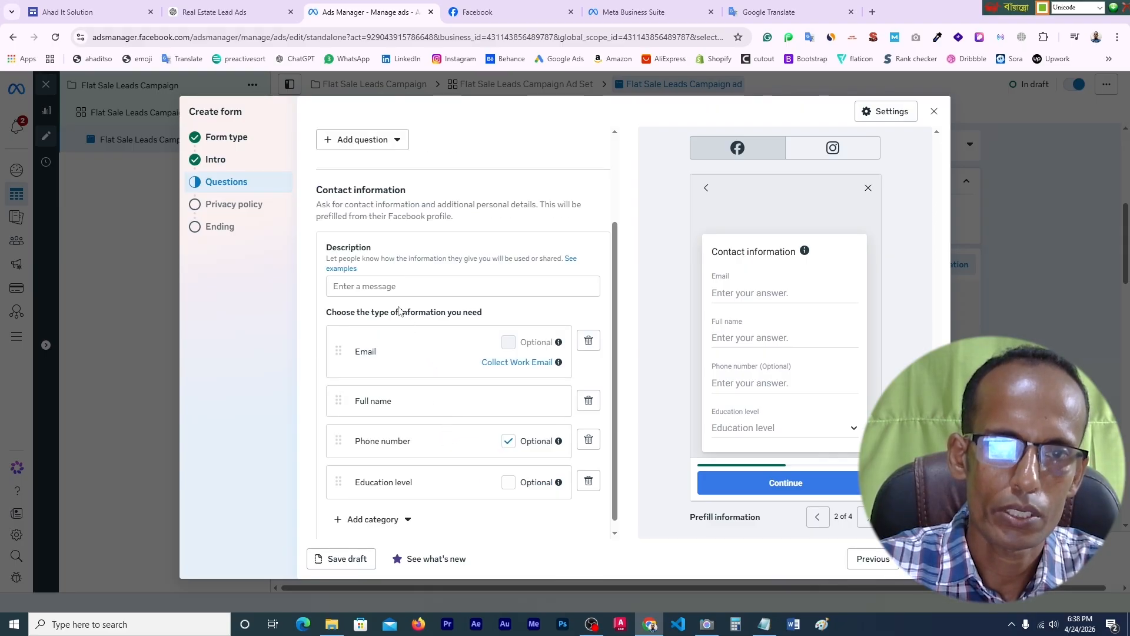
pyautogui.click(372, 288)
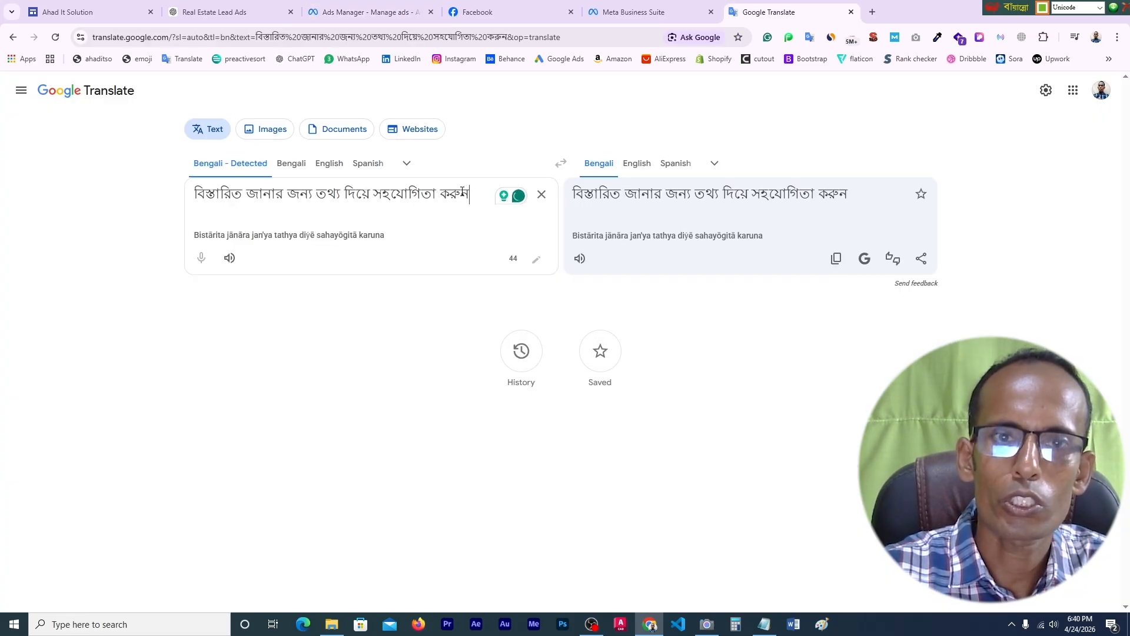
pyautogui.moveTo(472, 193); pyautogui.dragTo(196, 194)
pyautogui.rightClick(204, 201)
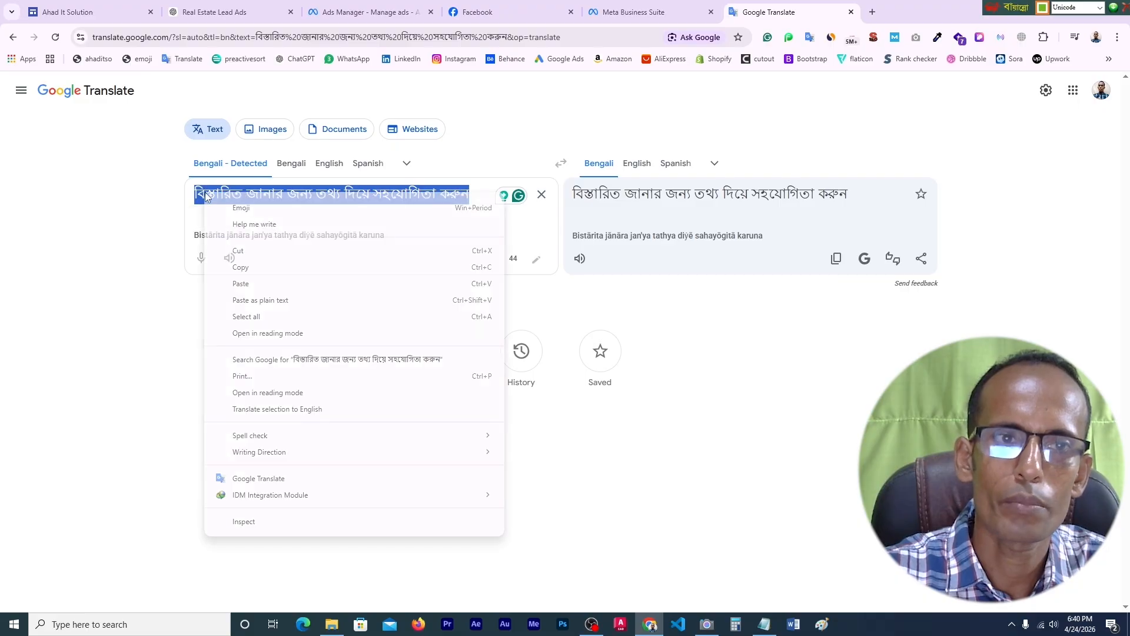
pyautogui.click(241, 268)
pyautogui.click(365, 12)
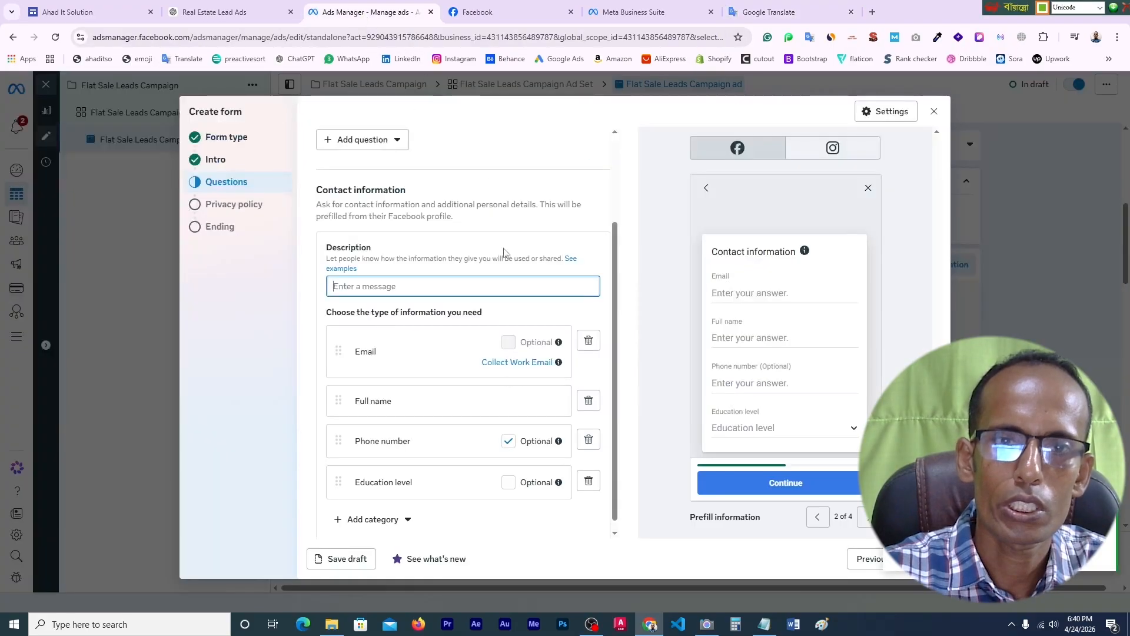
pyautogui.rightClick(346, 287)
pyautogui.click(412, 443)
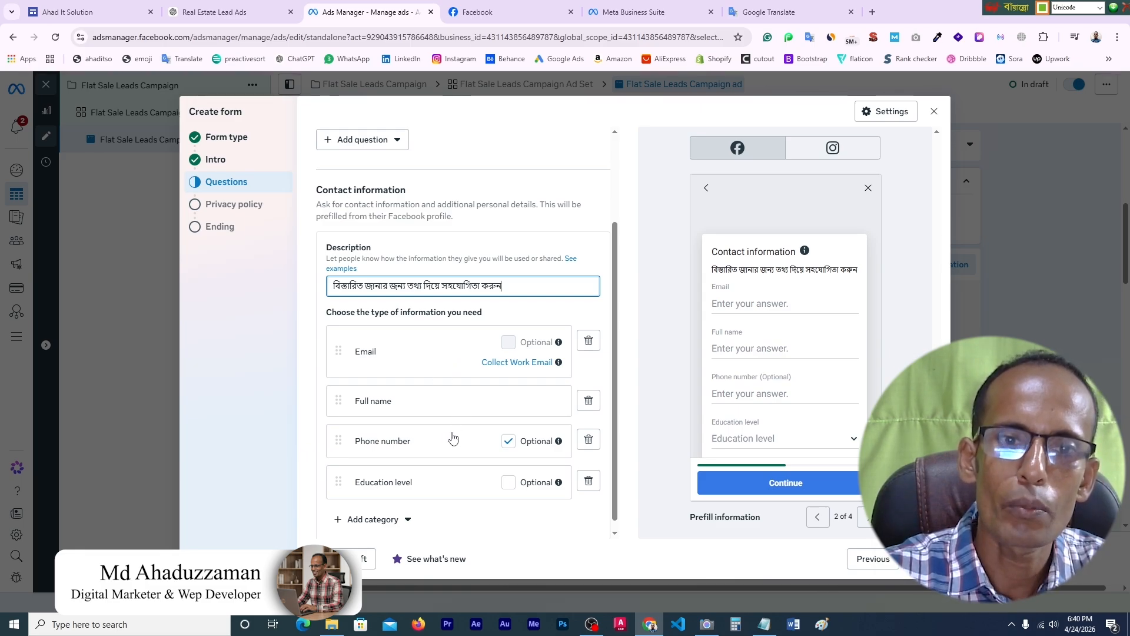
# - Remove the Education level and optional Phone number fields from the form's contact information
pyautogui.scroll(-1, 447, 444)
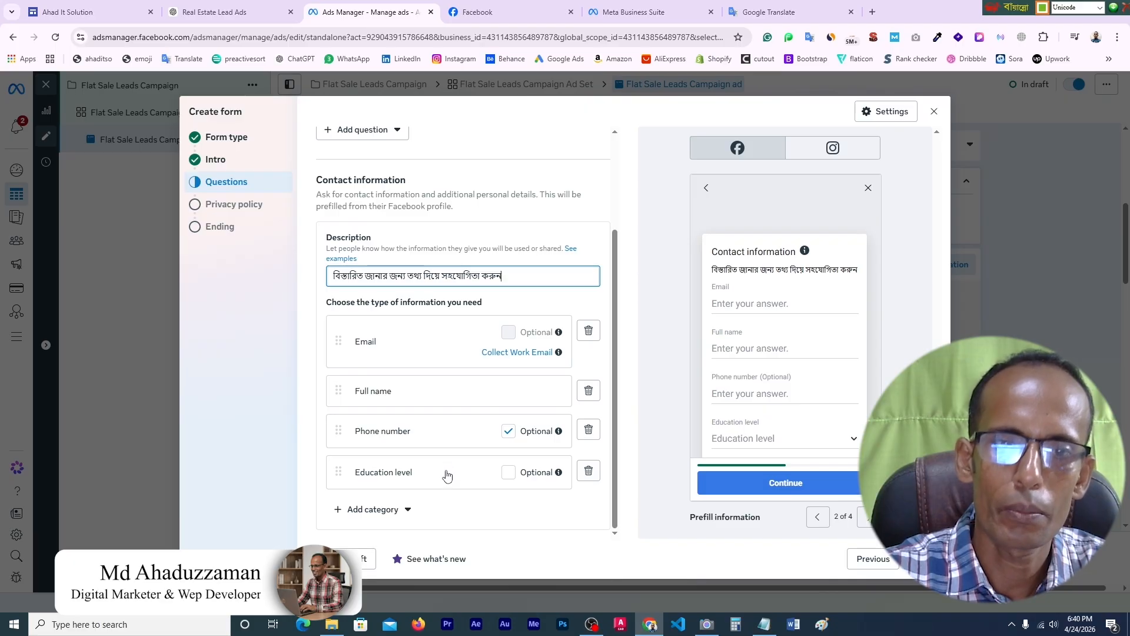
pyautogui.click(590, 476)
pyautogui.click(591, 476)
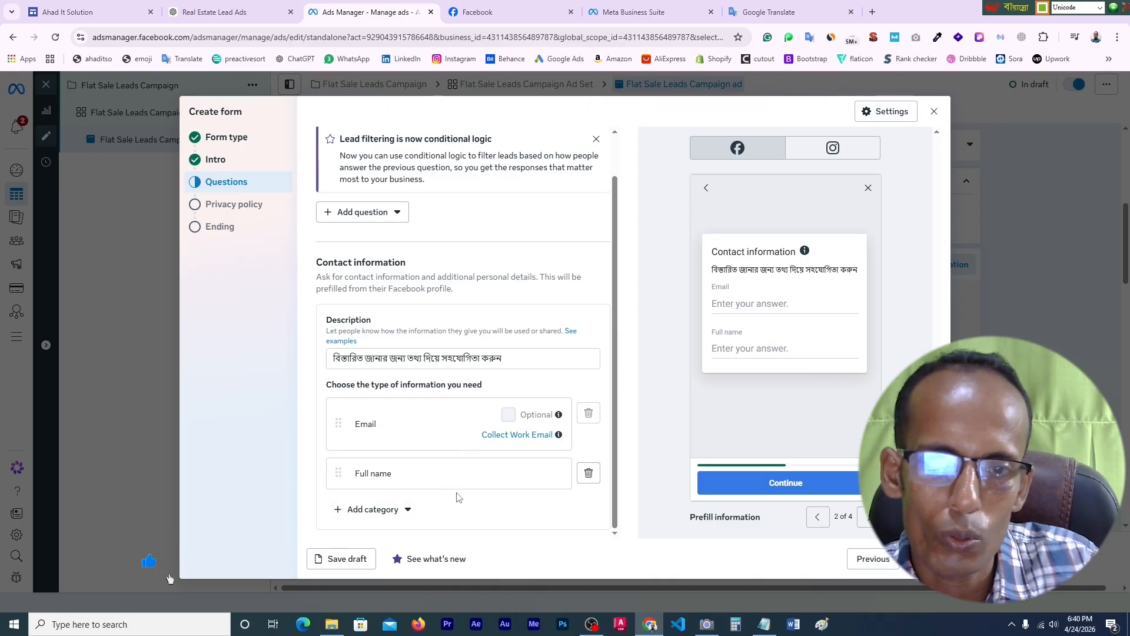
# - Add the Phone number and State contact fields to the form and move the Email field below Phone number
pyautogui.click(357, 511)
pyautogui.moveTo(380, 397)
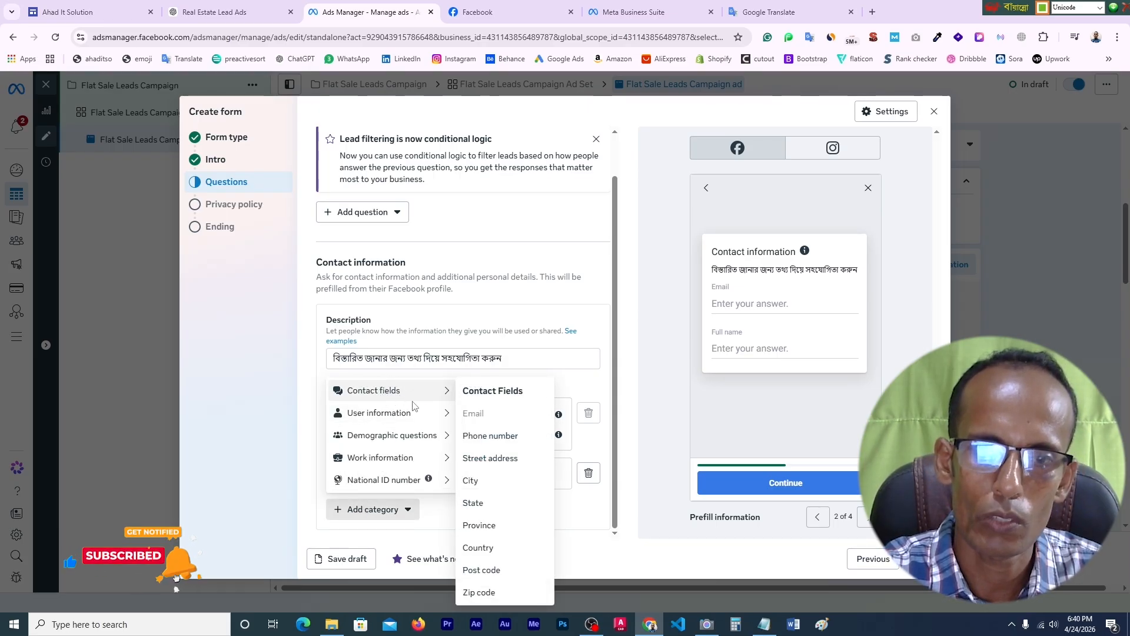
pyautogui.moveTo(443, 420)
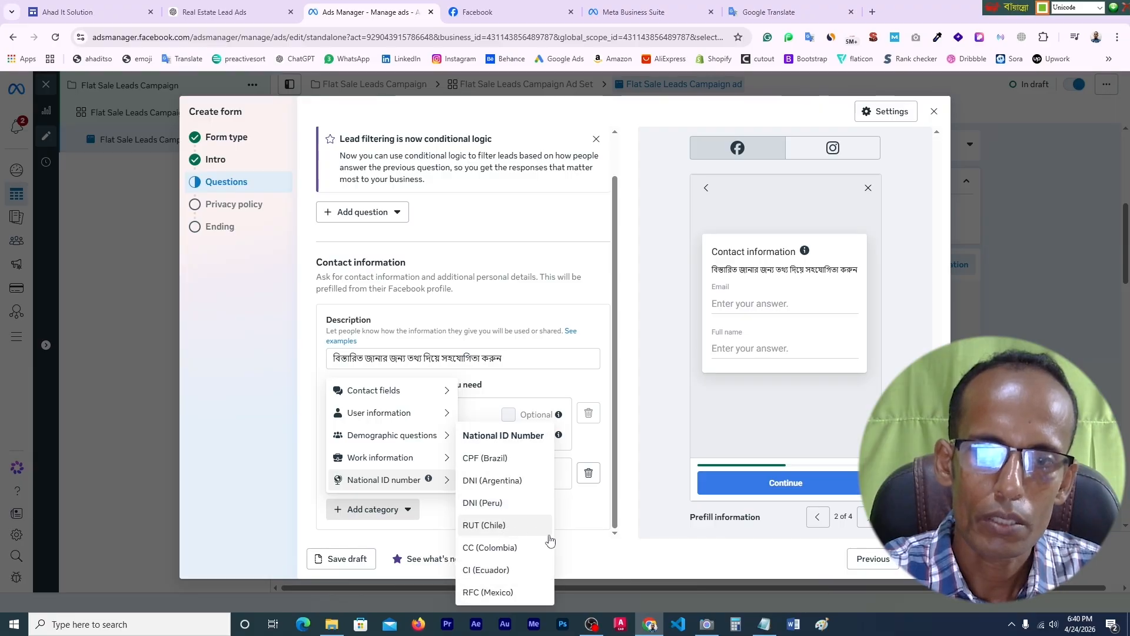
pyautogui.click(445, 487)
pyautogui.click(407, 510)
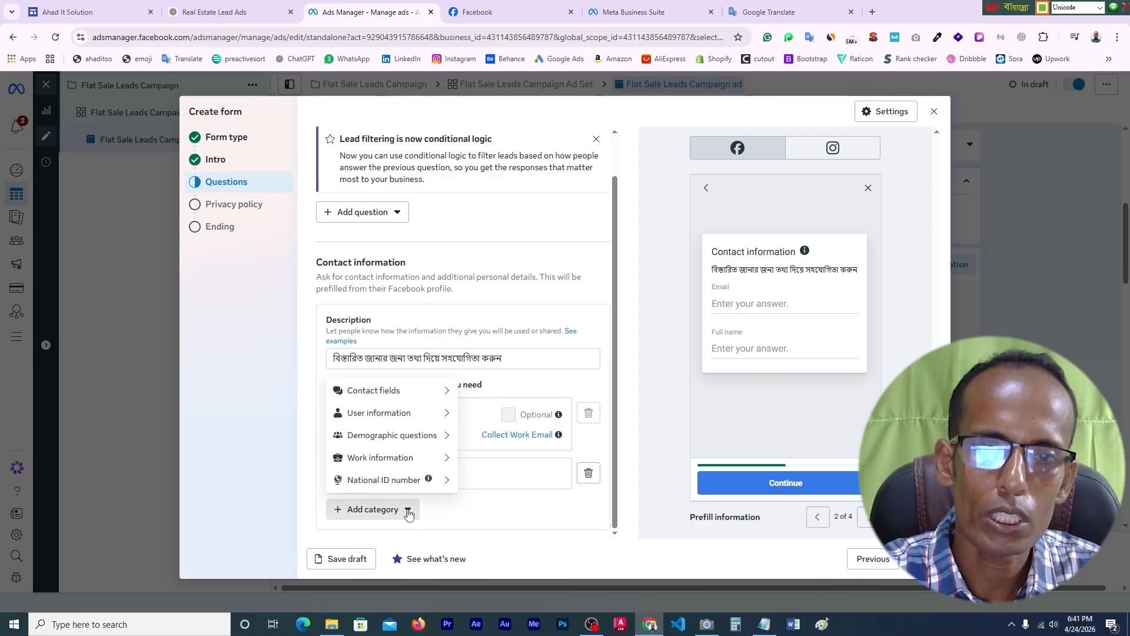
pyautogui.moveTo(447, 391)
pyautogui.click(487, 437)
pyautogui.click(371, 508)
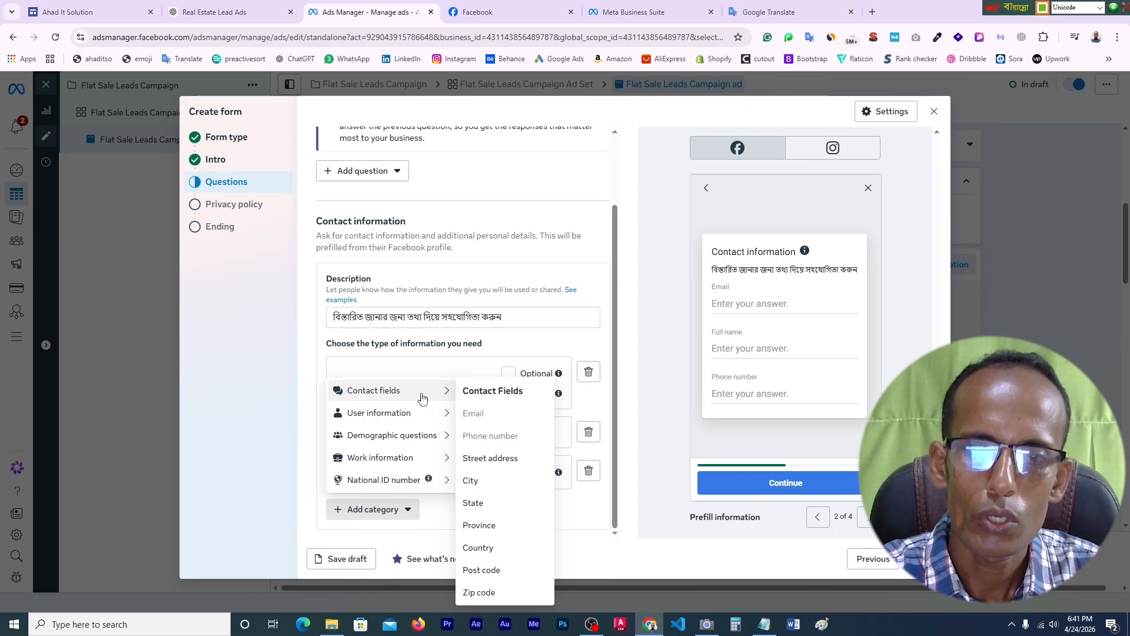
pyautogui.click(473, 503)
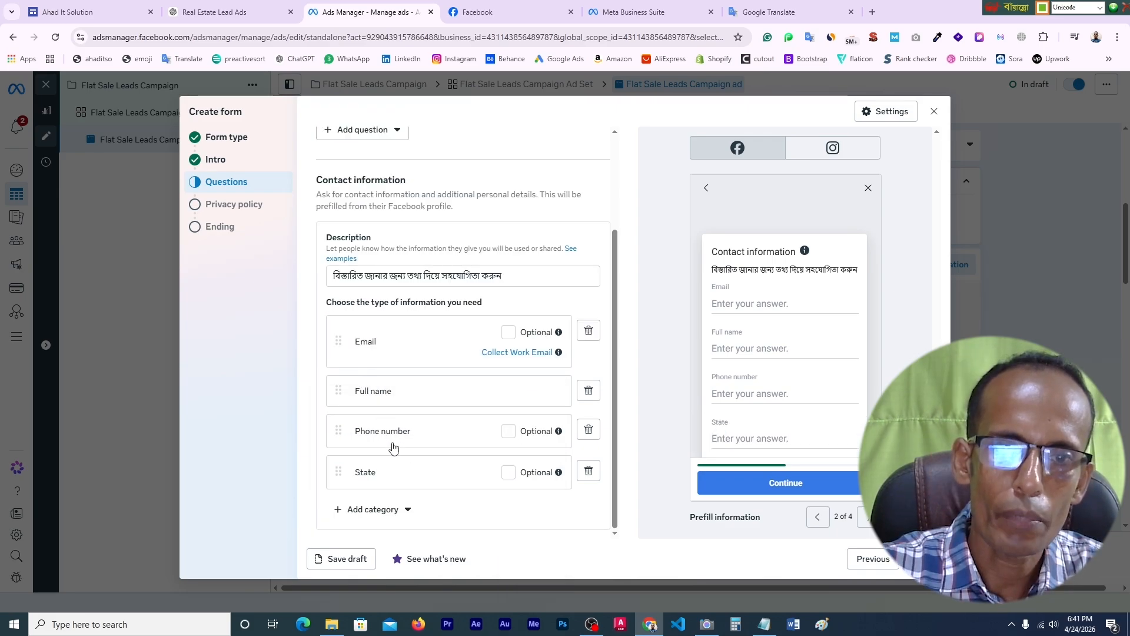
pyautogui.moveTo(343, 340); pyautogui.dragTo(343, 430)
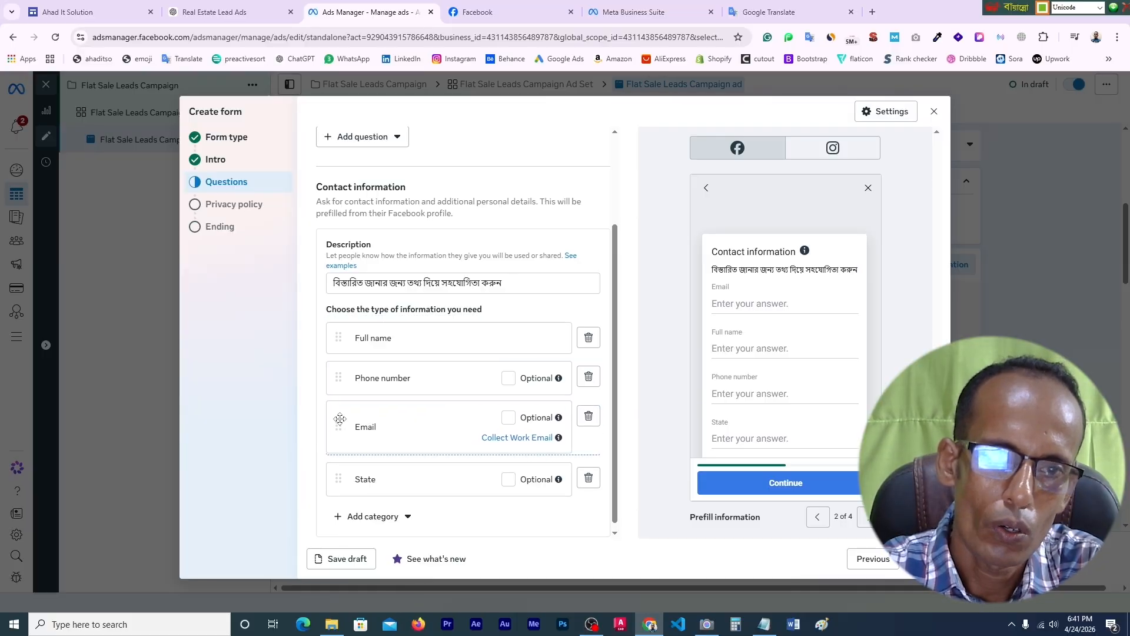
pyautogui.click(409, 521)
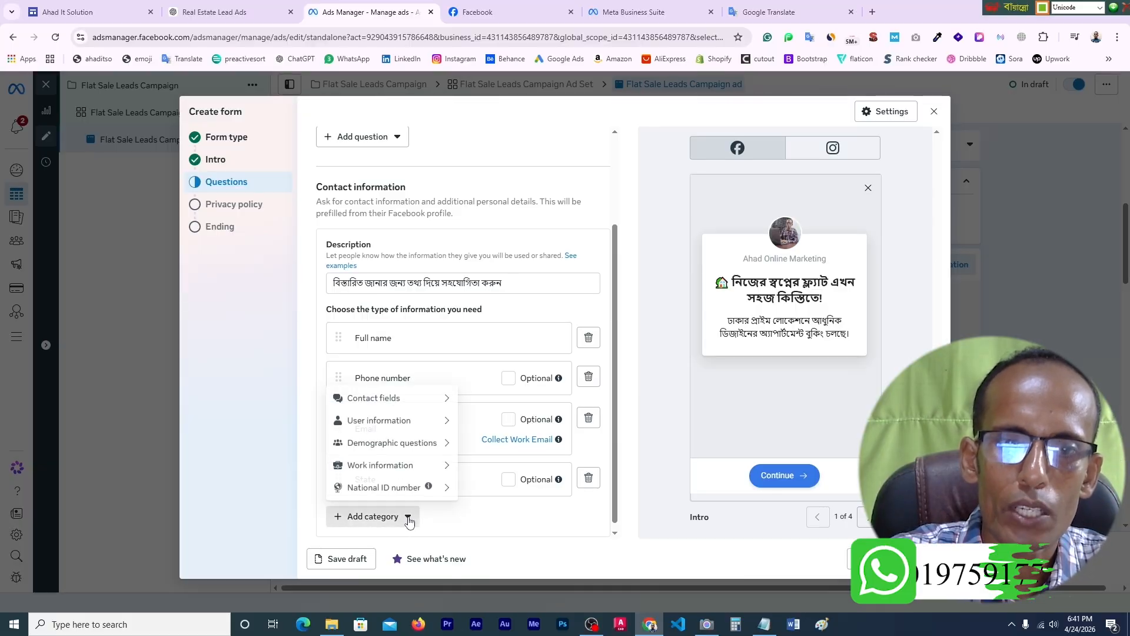
pyautogui.moveTo(384, 431)
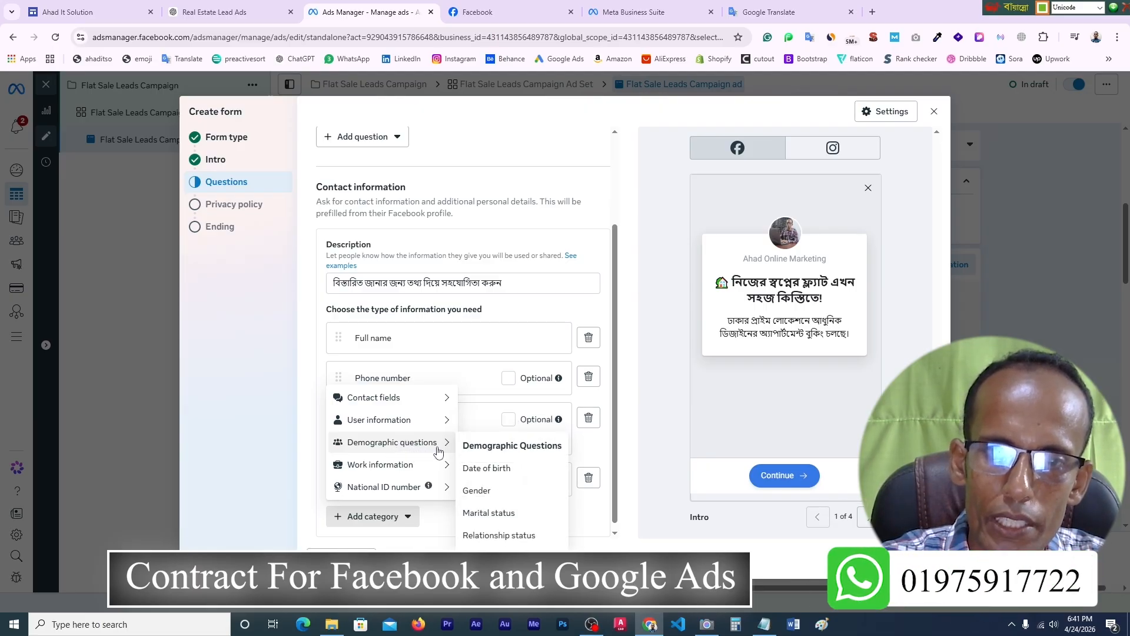
pyautogui.moveTo(403, 492)
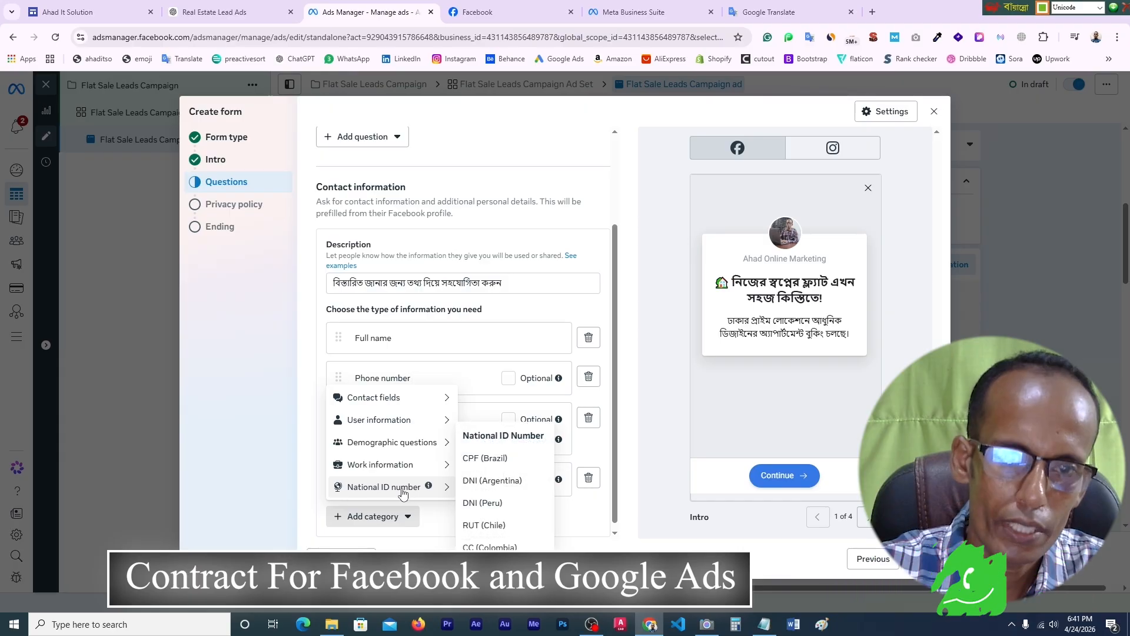
pyautogui.moveTo(355, 397)
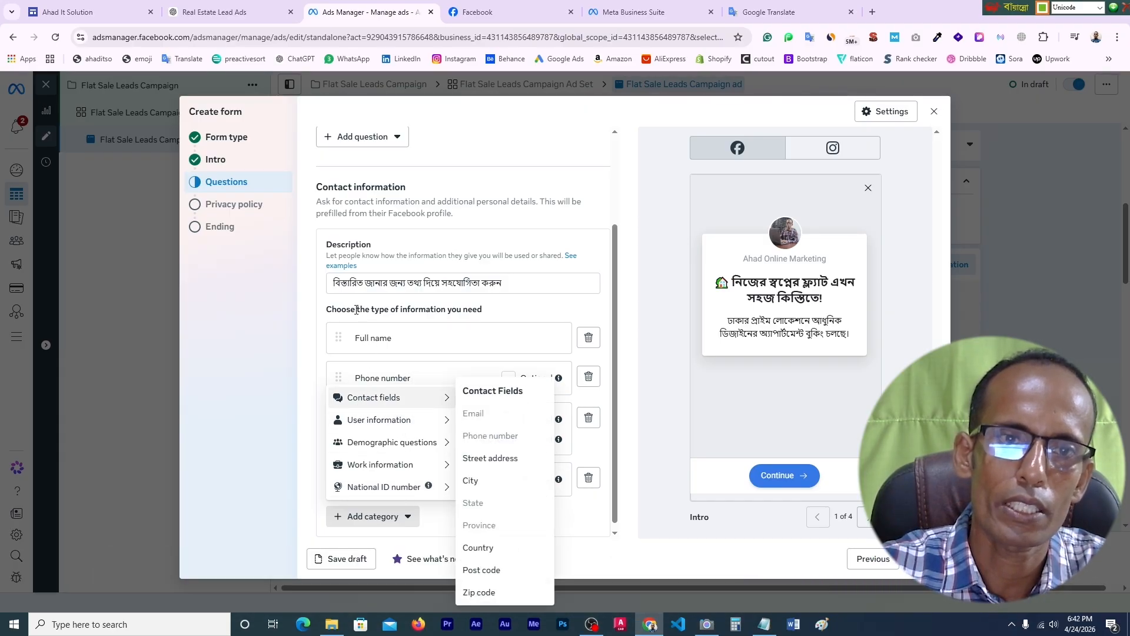
# - Add a multiple choice question and set its text to "এই প্রজেক্ট কোথায় অবস্থিত?" copied from the Real Estate Campaign FAQ chat
pyautogui.scroll(2, 342, 260)
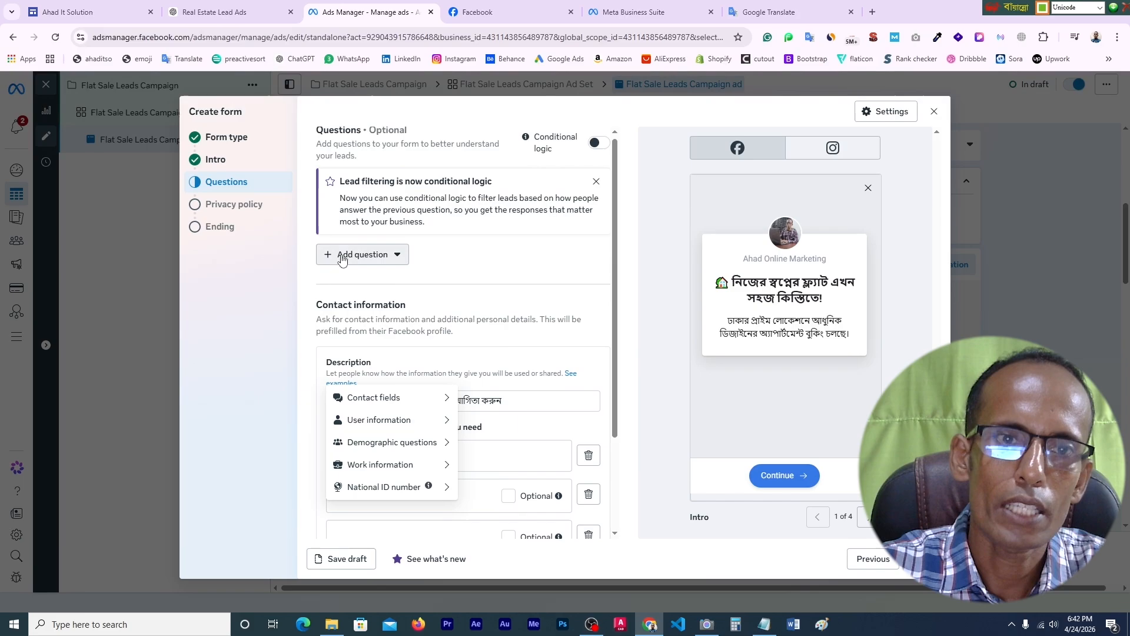
pyautogui.click(397, 256)
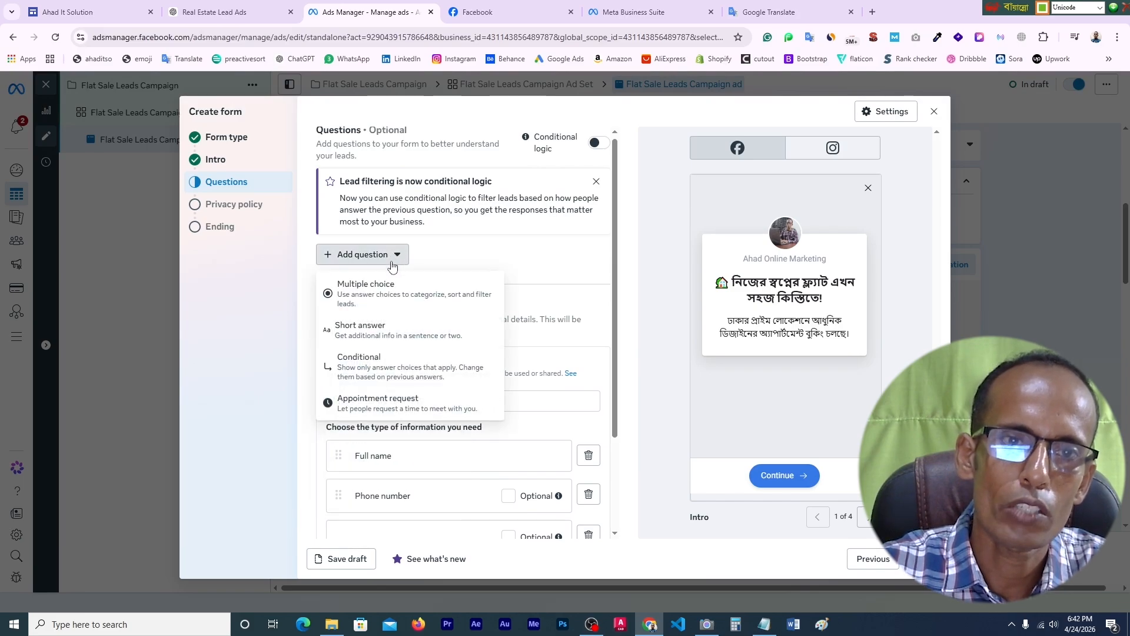
pyautogui.click(361, 289)
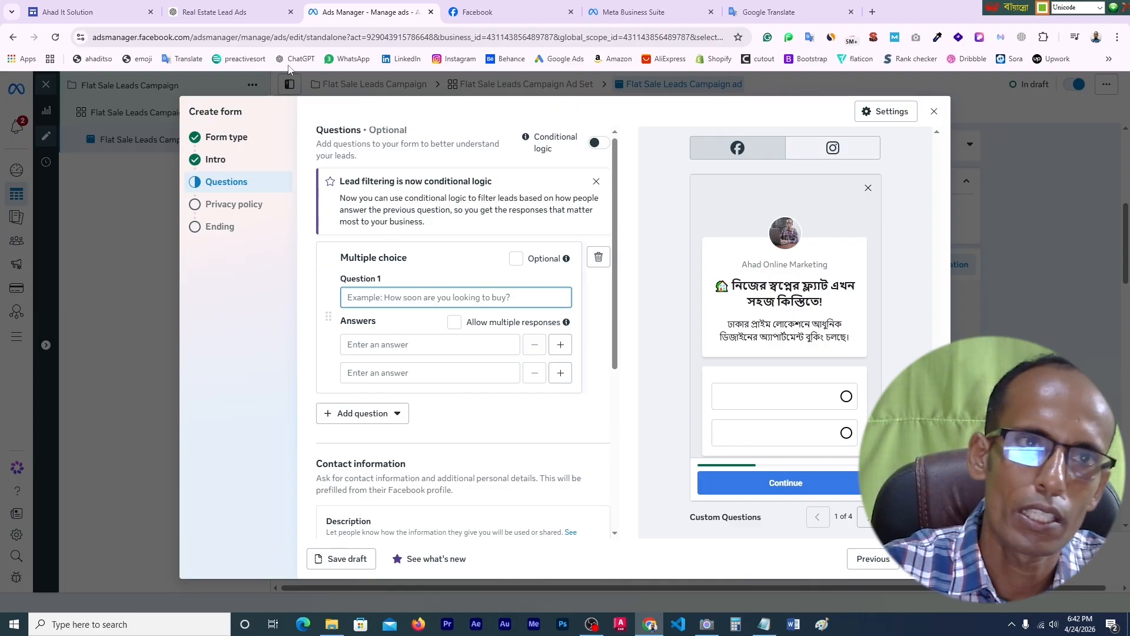
pyautogui.click(254, 8)
pyautogui.scroll(6, 639, 342)
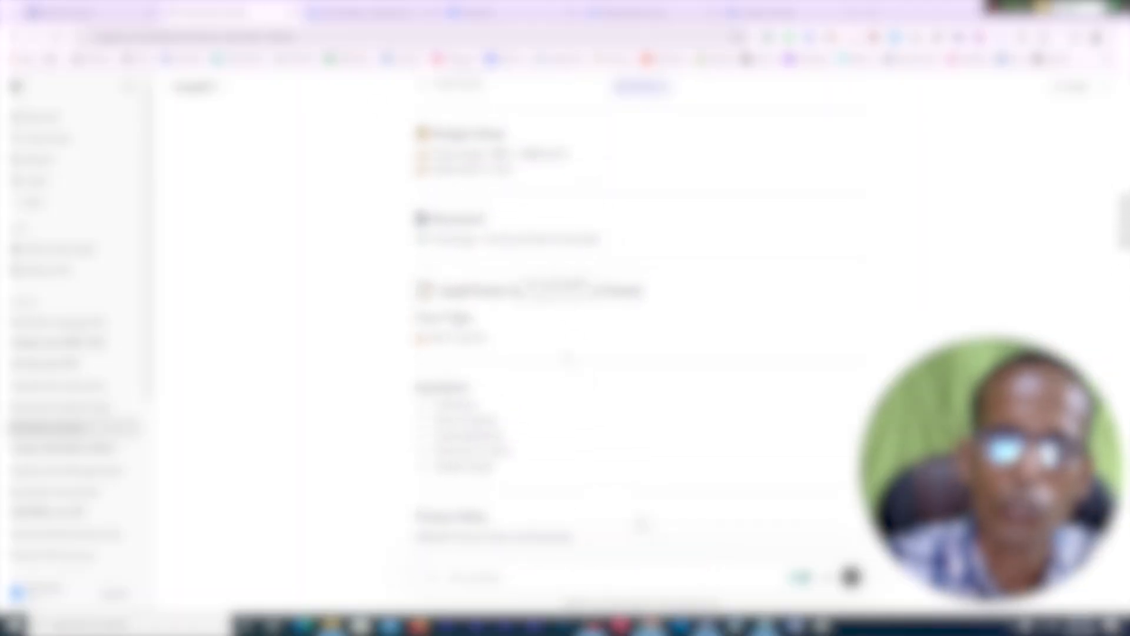
pyautogui.scroll(10, 639, 341)
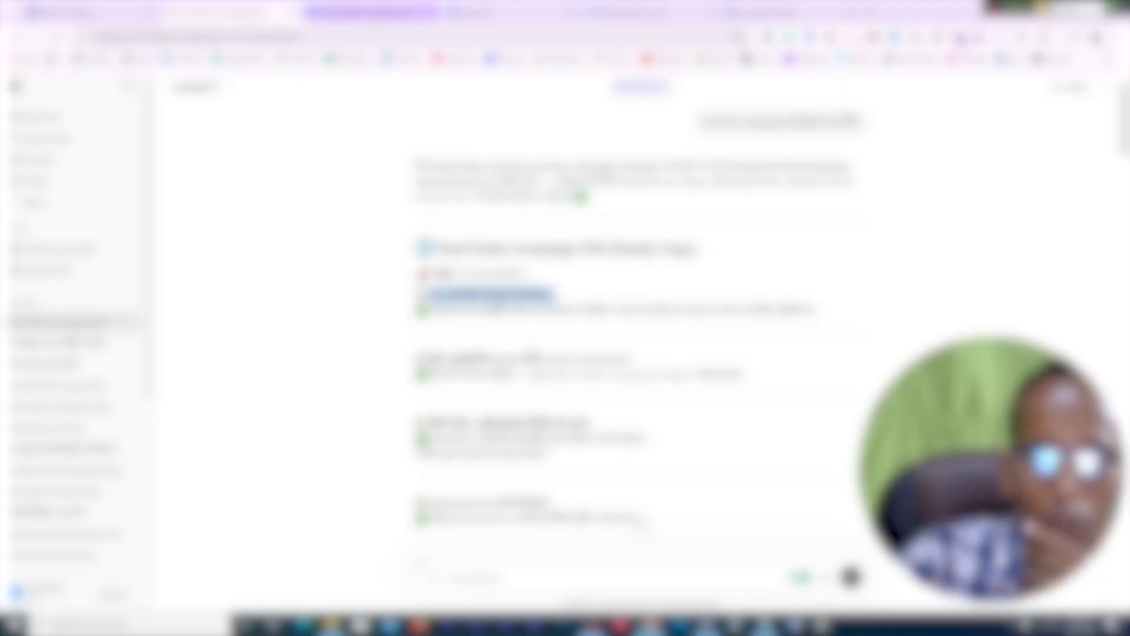
pyautogui.click(396, 11)
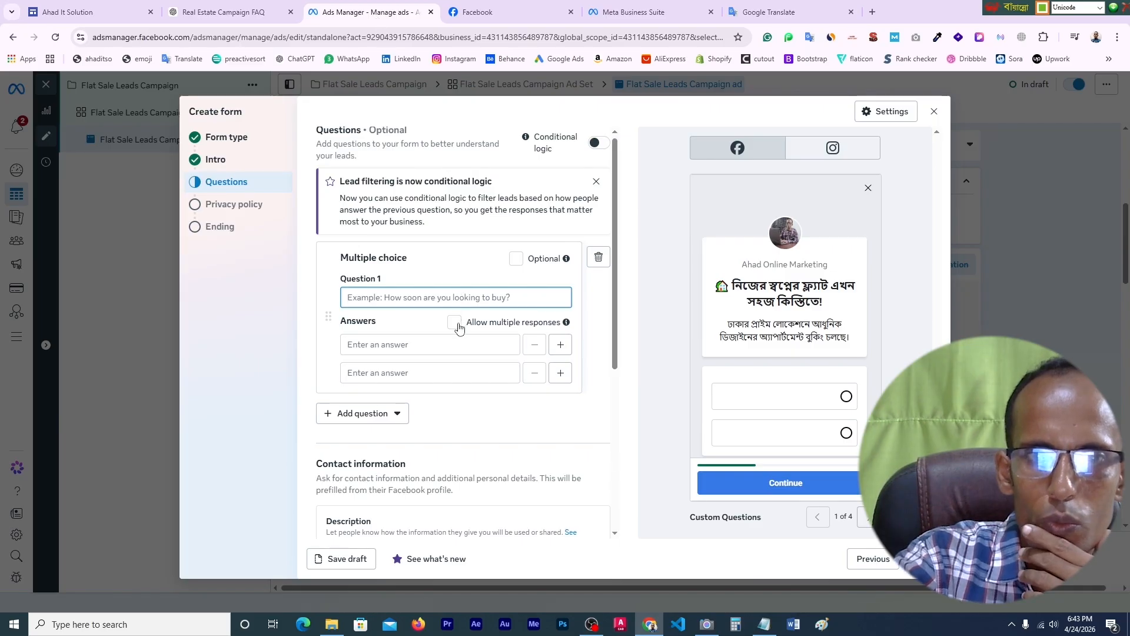
pyautogui.rightClick(361, 298)
pyautogui.click(406, 436)
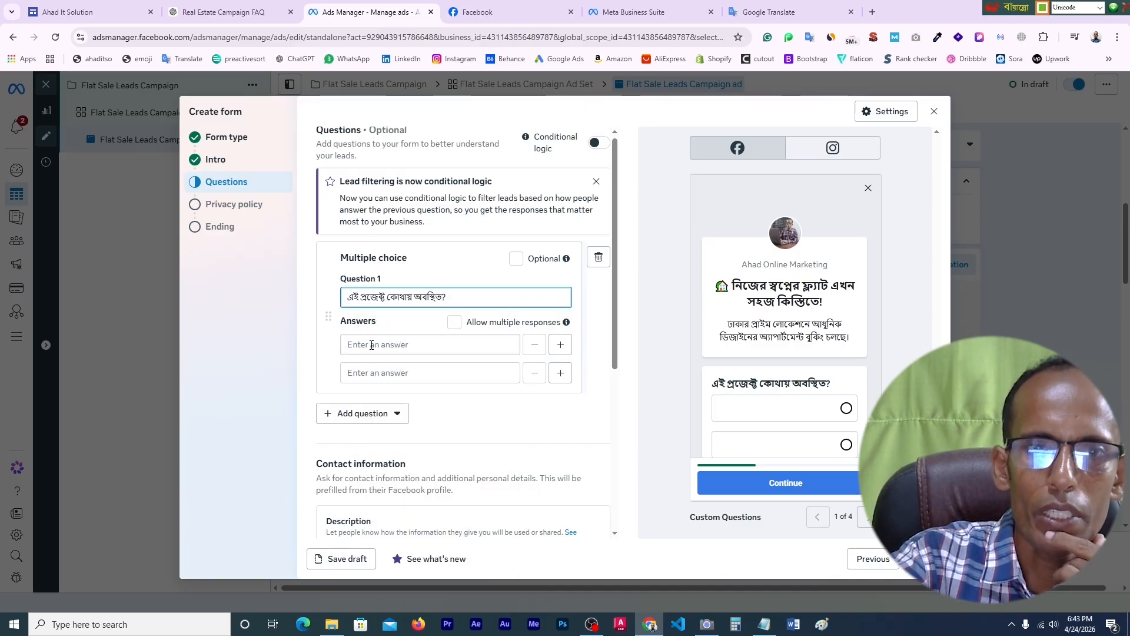
# - Copy "আমাদের প্রজেক্টটি প্রাইম লোকেশনে অবস্থিত" from the Real Estate Campaign FAQ chat into the first answer of question 1
pyautogui.click(372, 345)
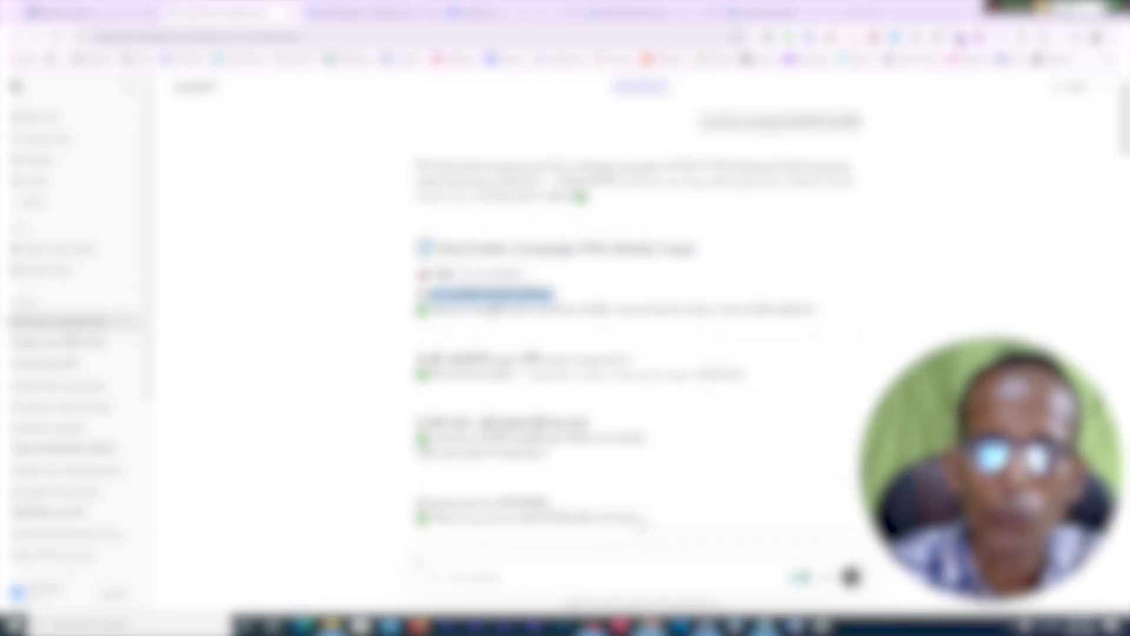
pyautogui.moveTo(432, 310); pyautogui.dragTo(607, 317)
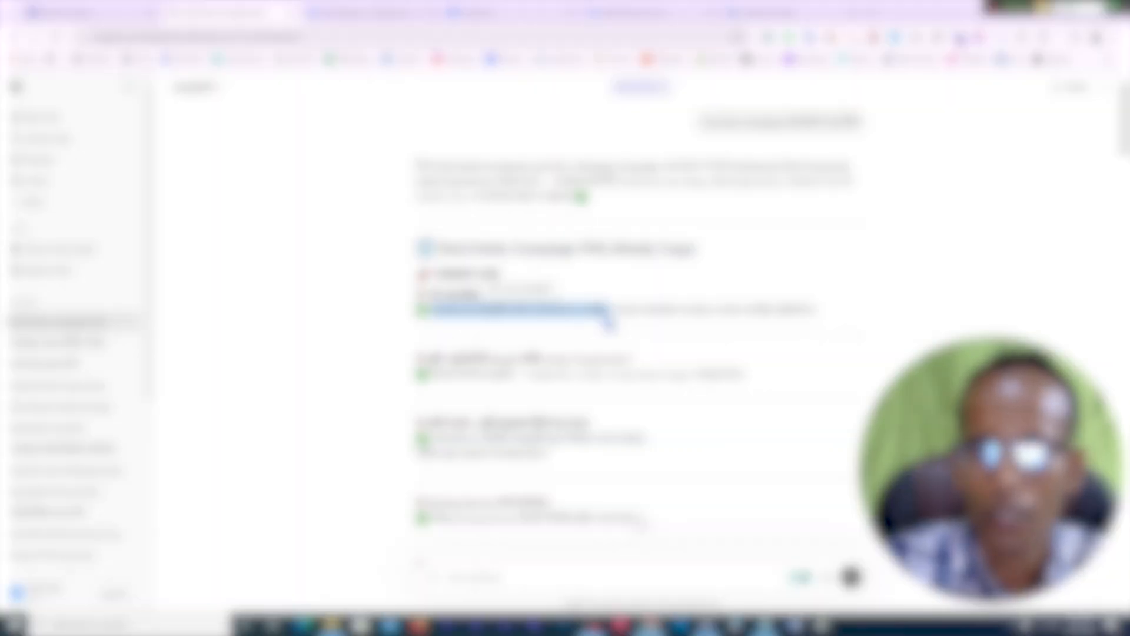
pyautogui.rightClick(609, 321)
pyautogui.press('Escape')
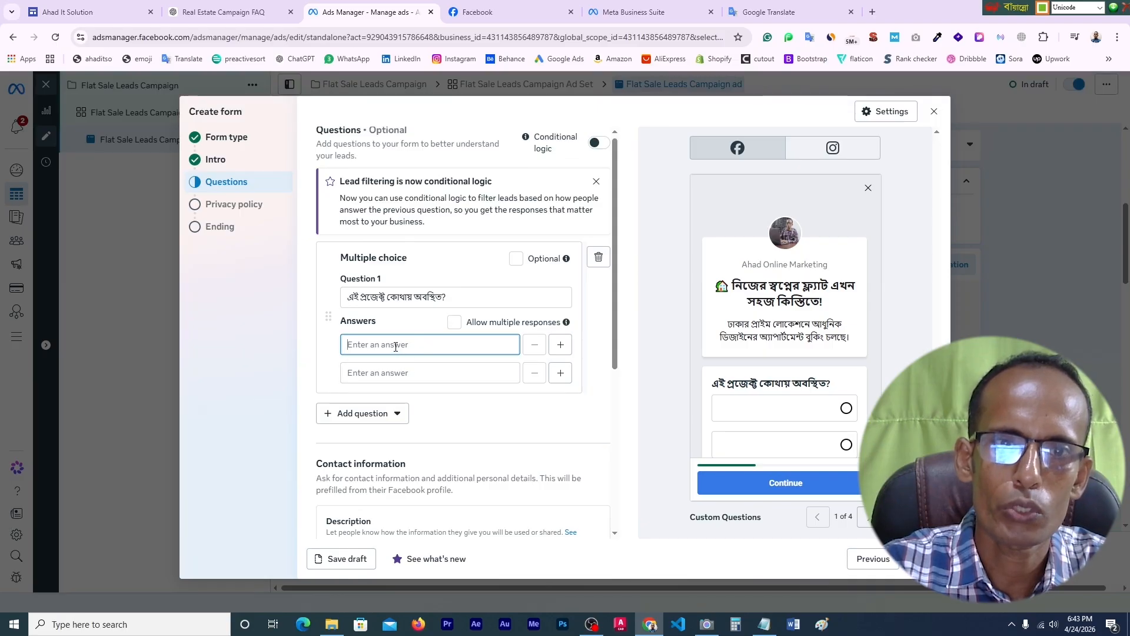
pyautogui.rightClick(396, 346)
pyautogui.click(442, 191)
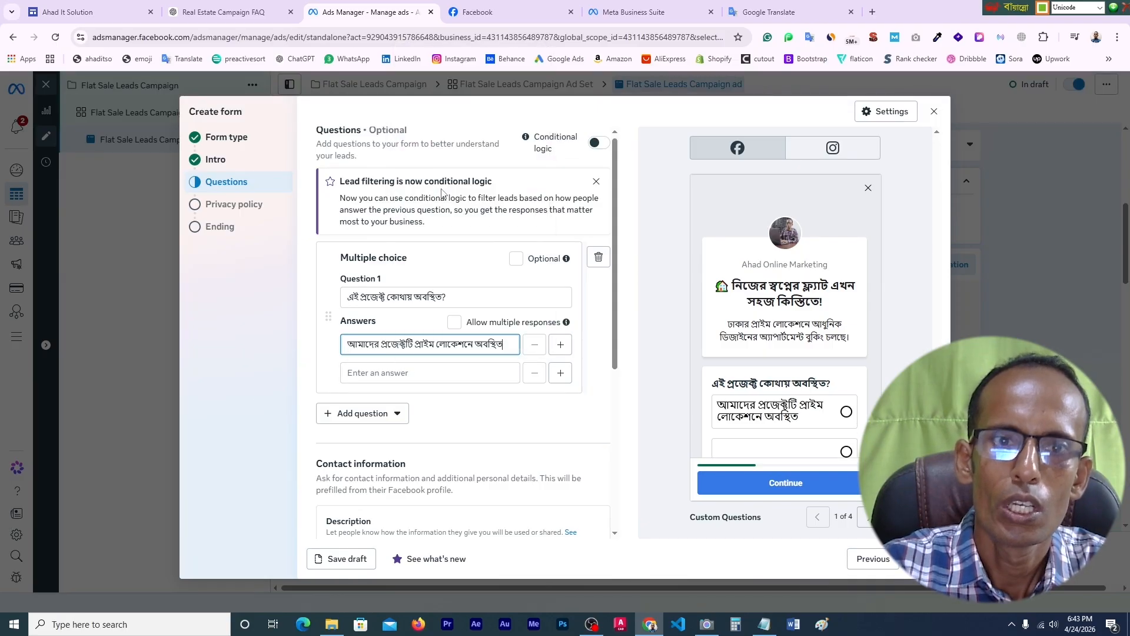
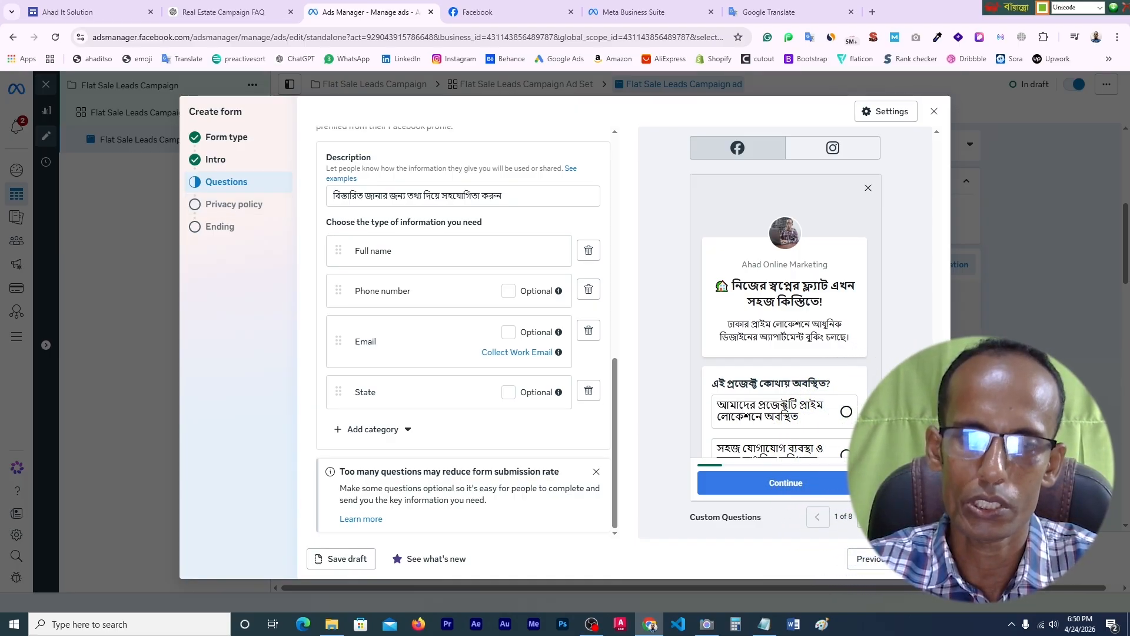
pyautogui.click(234, 204)
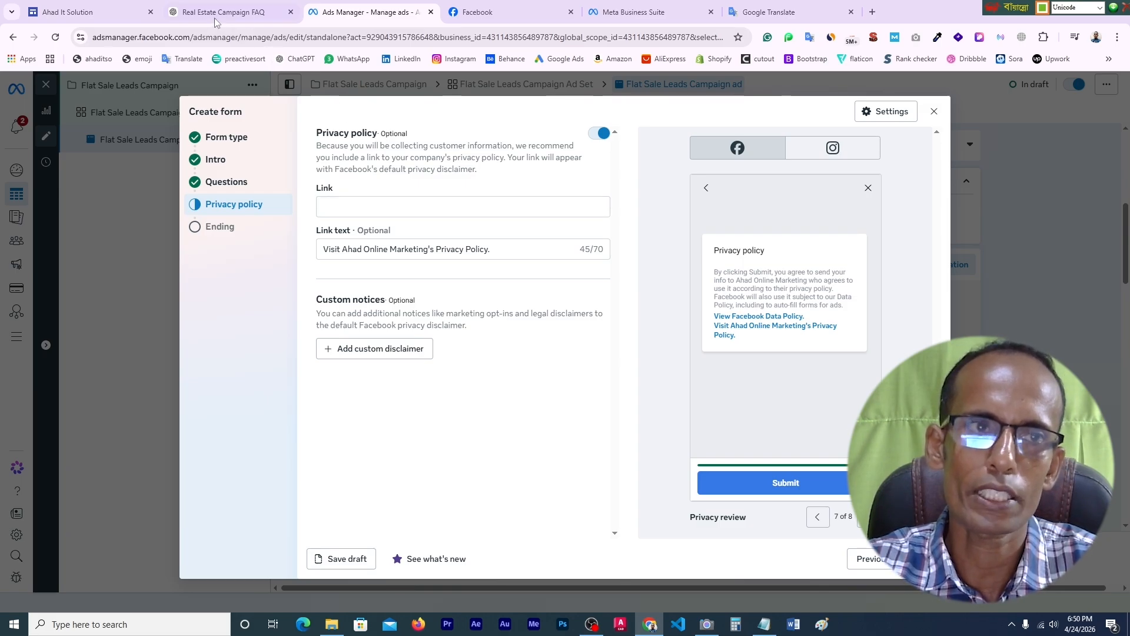
pyautogui.click(94, 3)
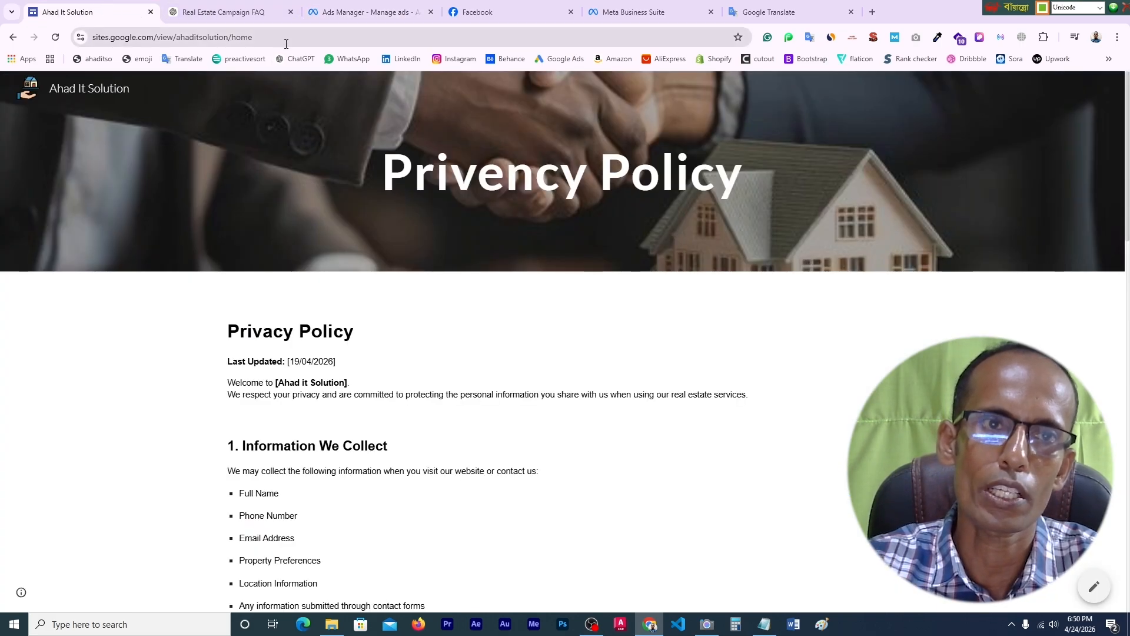
pyautogui.click(321, 43)
pyautogui.hotkey('ctrl', 'c')
pyautogui.click(321, 42)
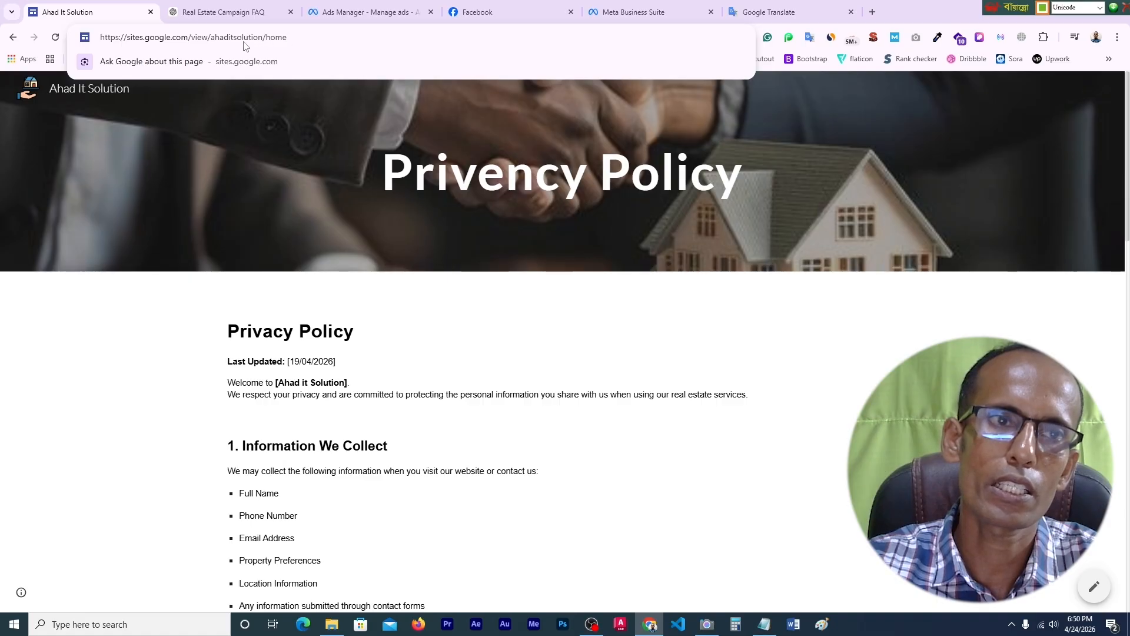
pyautogui.click(486, 14)
pyautogui.click(412, 12)
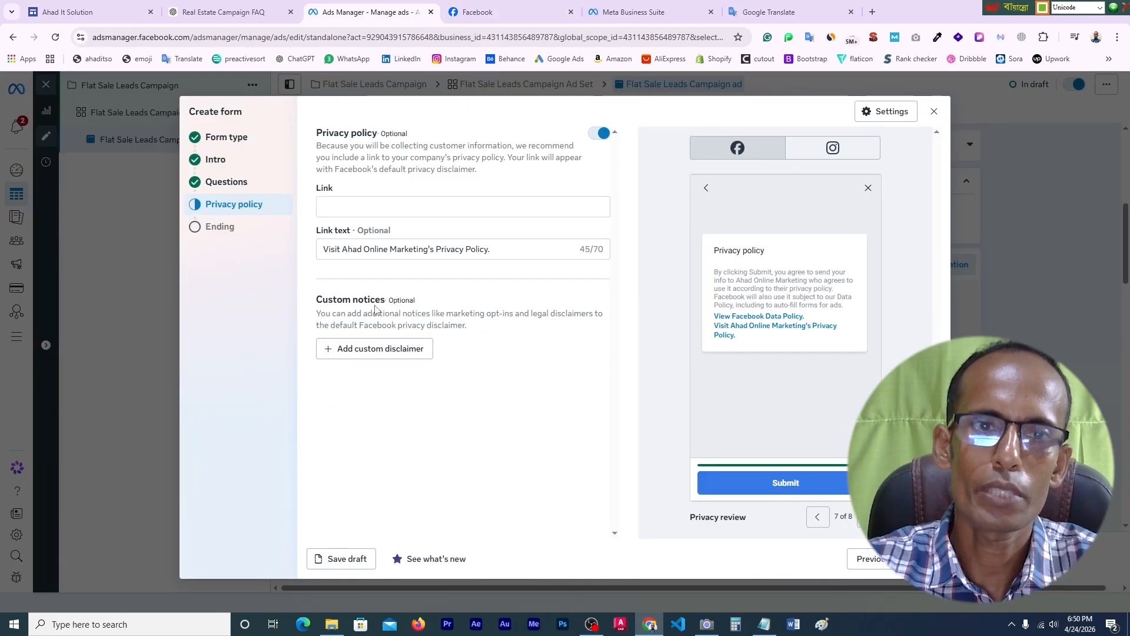
pyautogui.click(346, 202)
pyautogui.hotkey('ctrl', 'v')
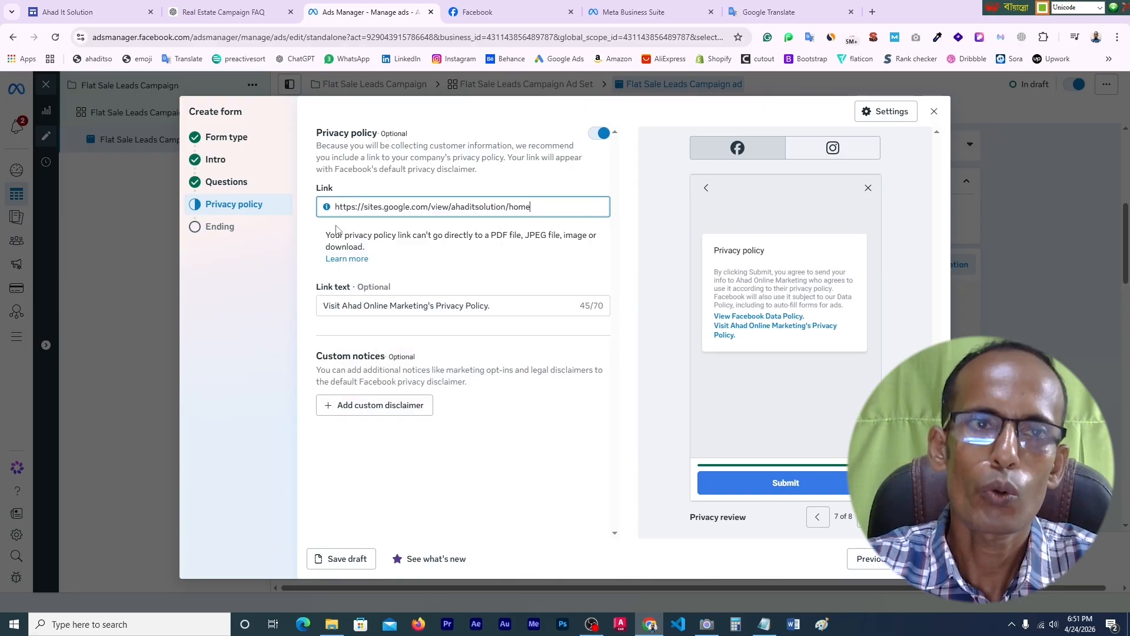
# - Examine the privacy policy page on the Ahad It Solution site
pyautogui.click(100, 10)
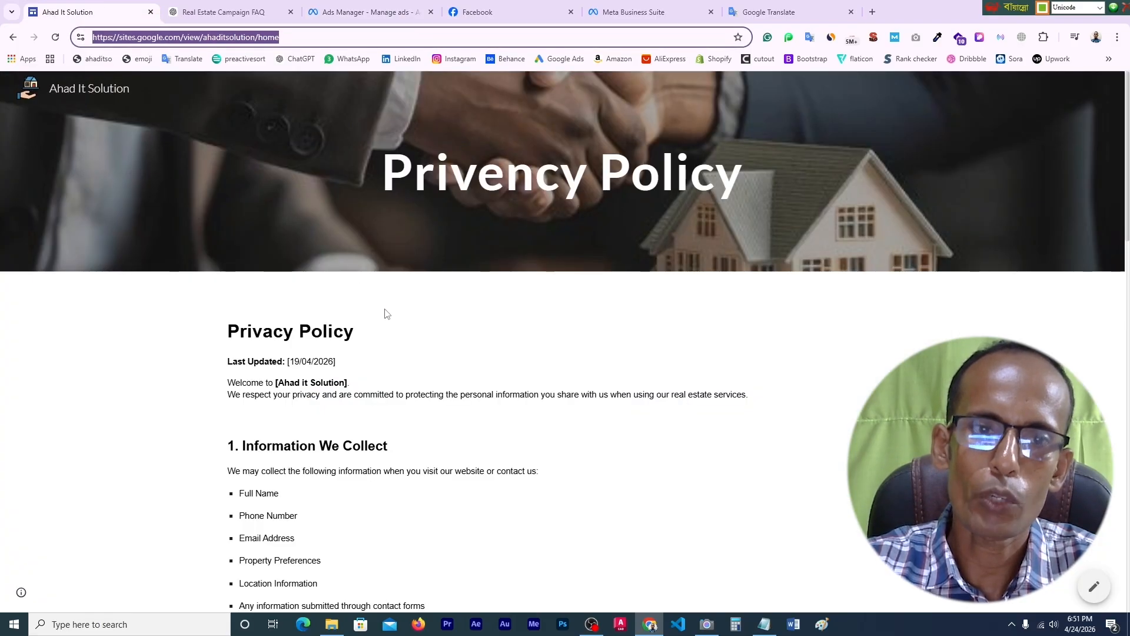
pyautogui.scroll(-3, 386, 314)
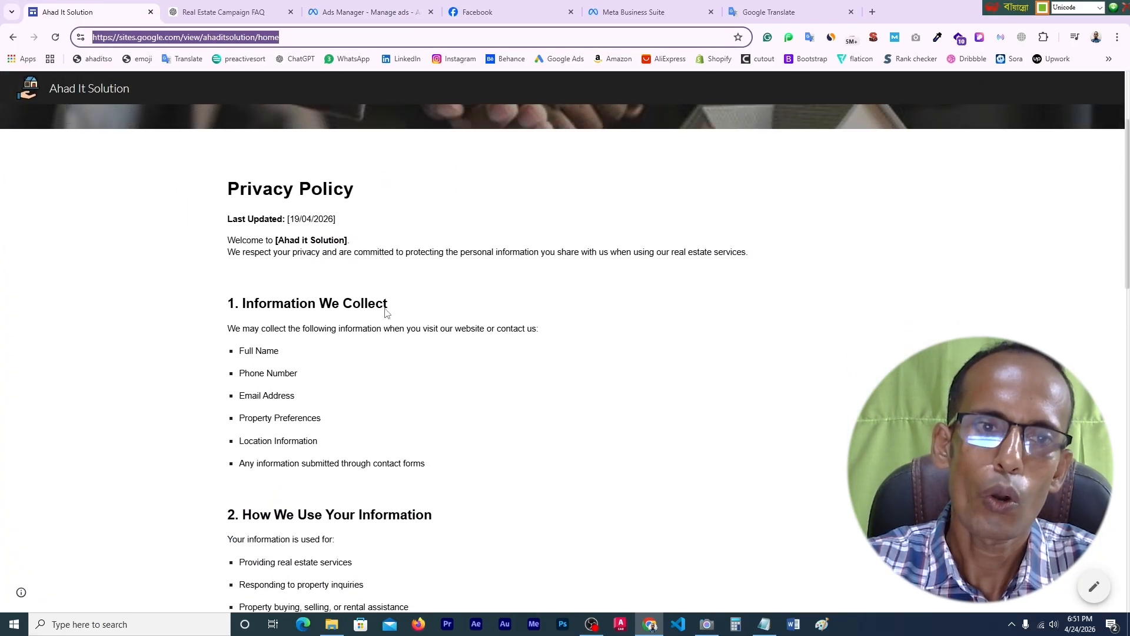
pyautogui.scroll(3, 385, 313)
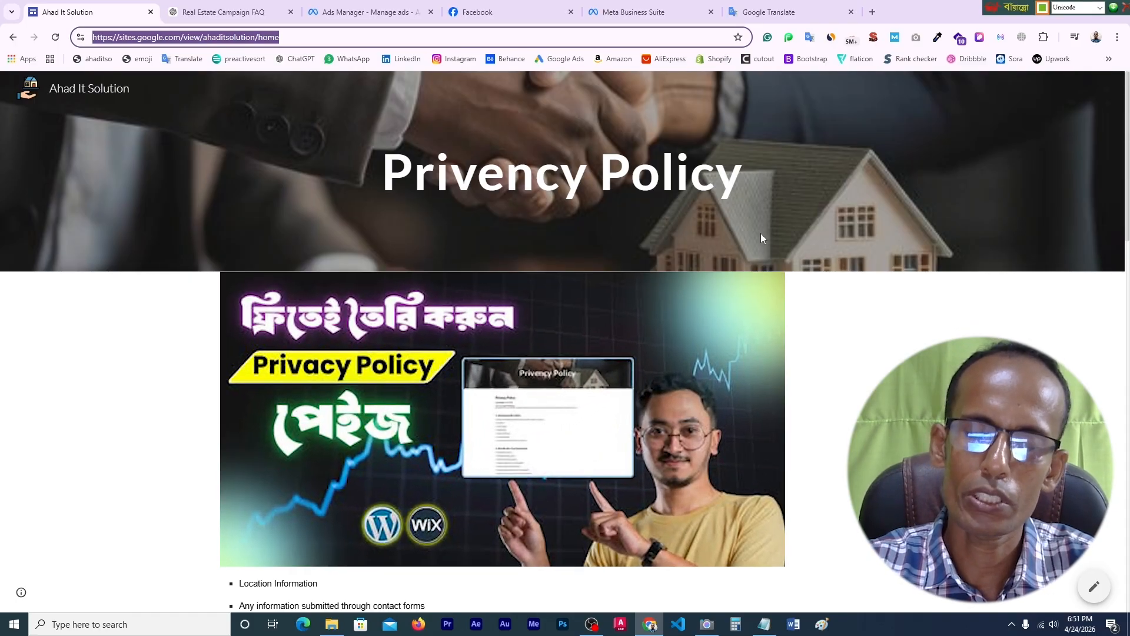
pyautogui.moveTo(748, 179); pyautogui.dragTo(397, 177)
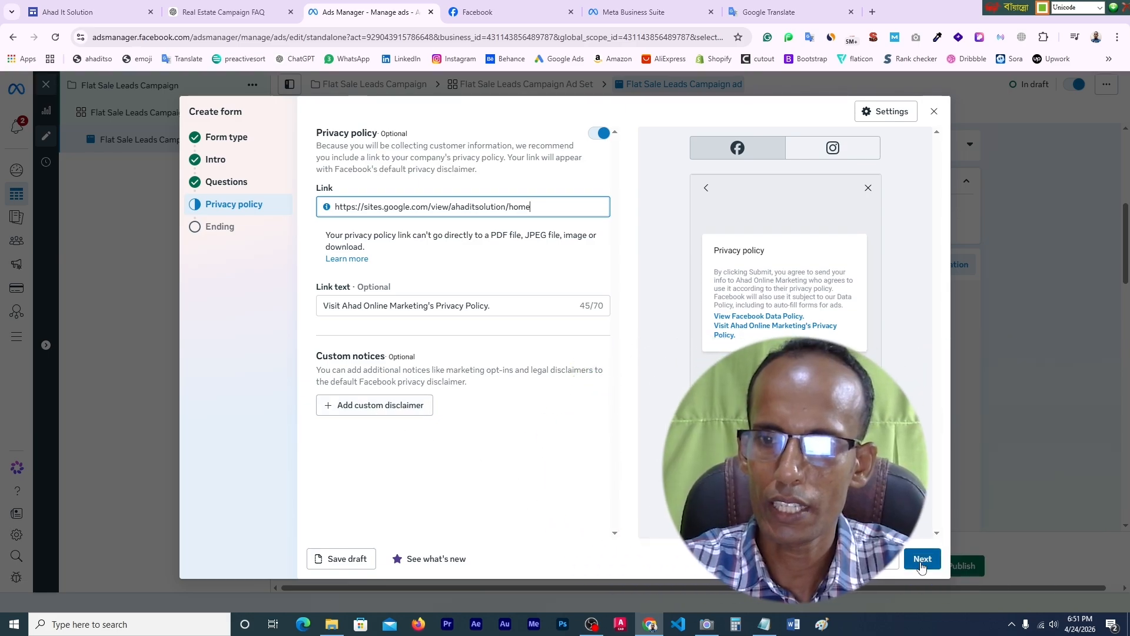
# - Continue to the form's ending and replace its headline with "প্রপার্টি সমন্ধে জানার জন্য ও তথ্য দেওয়ার জন্য ধন্যবাদ"
pyautogui.click(918, 559)
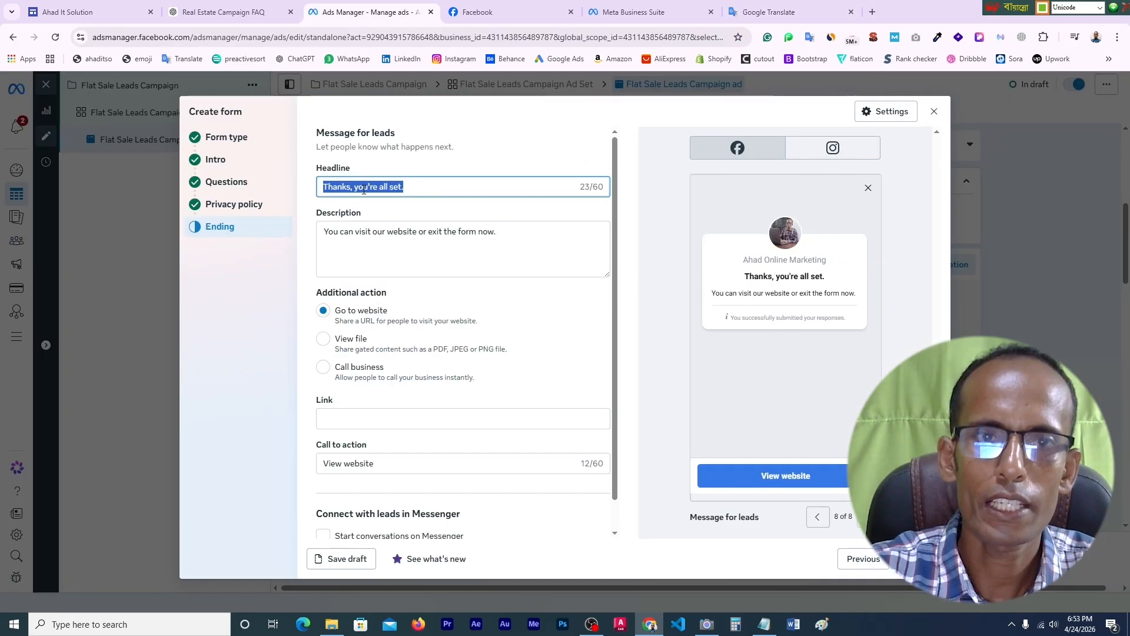
pyautogui.rightClick(364, 189)
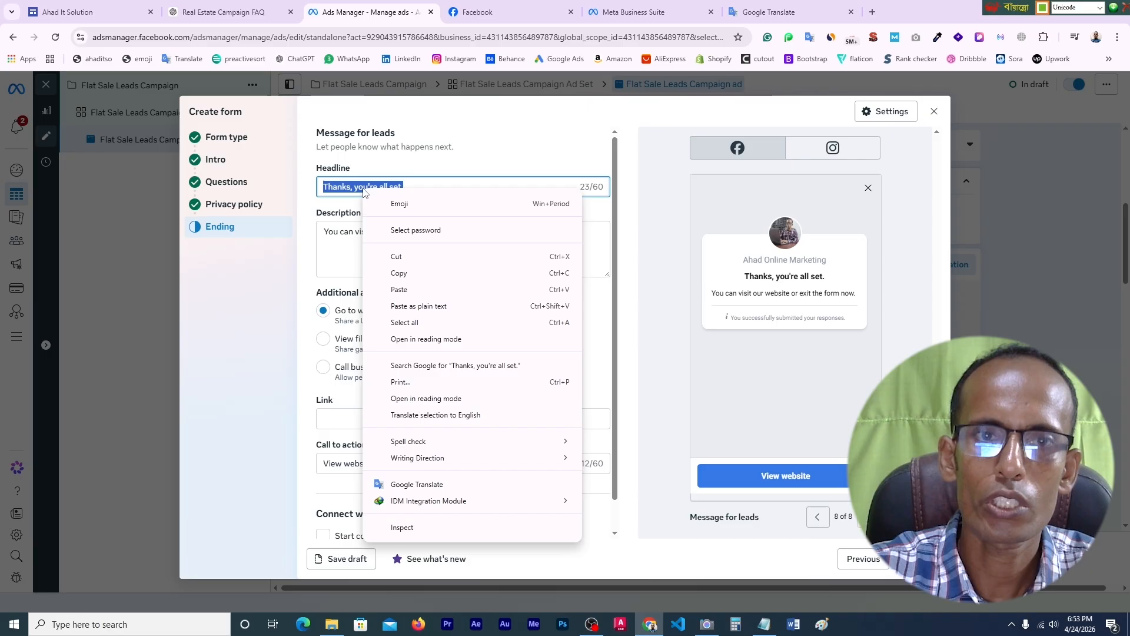
pyautogui.click(421, 291)
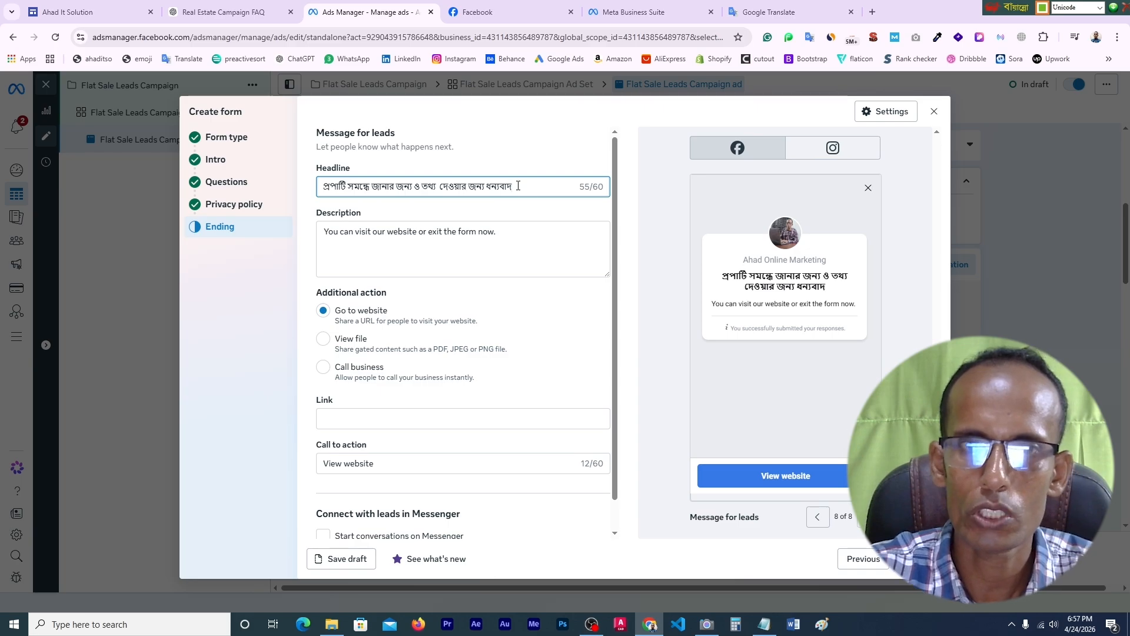
# - Replace the ending description with contact details giving the business name, its location and the contact phone number
pyautogui.click(354, 249)
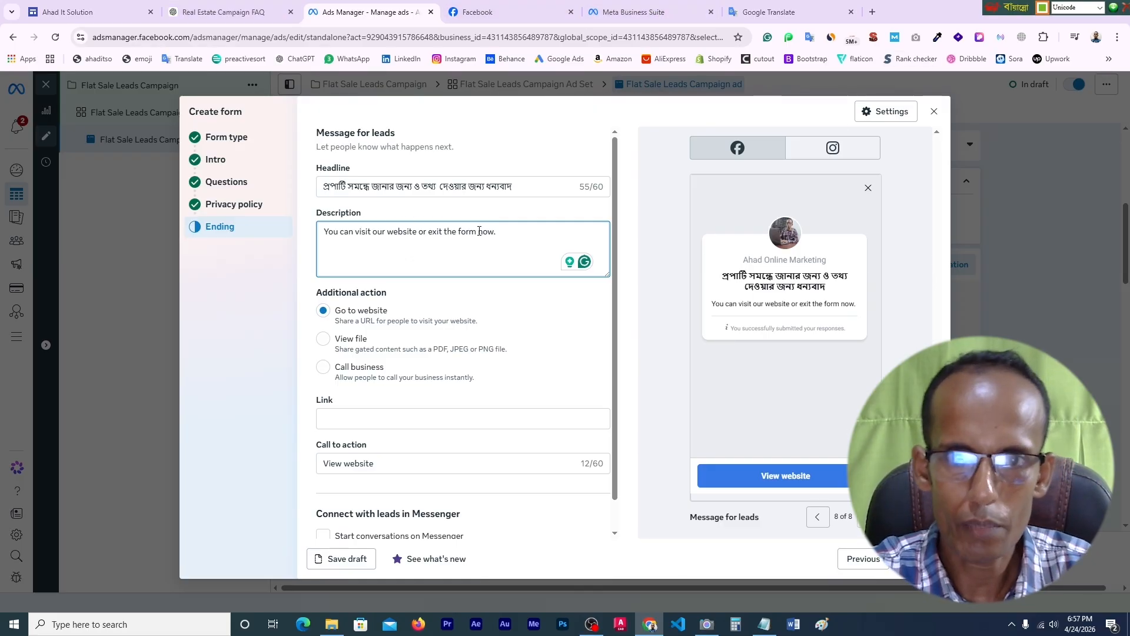
pyautogui.moveTo(502, 232); pyautogui.dragTo(325, 234)
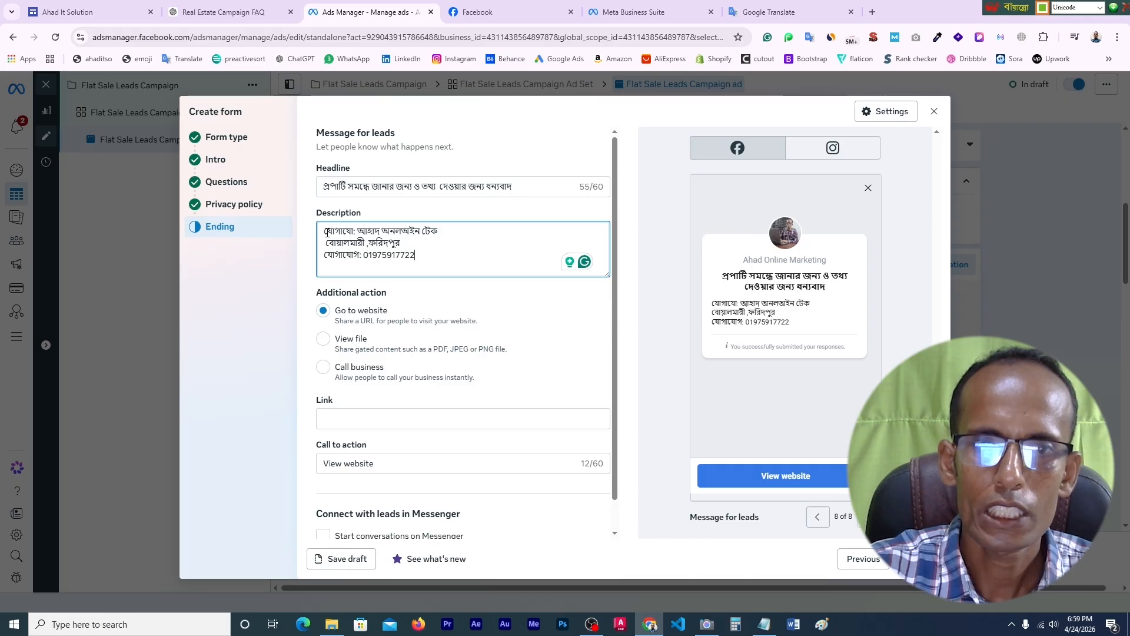
pyautogui.moveTo(327, 233)
pyautogui.mouseDown()
pyautogui.moveTo(450, 255)
pyautogui.moveTo(333, 233)
pyautogui.mouseUp()
pyautogui.click(422, 257)
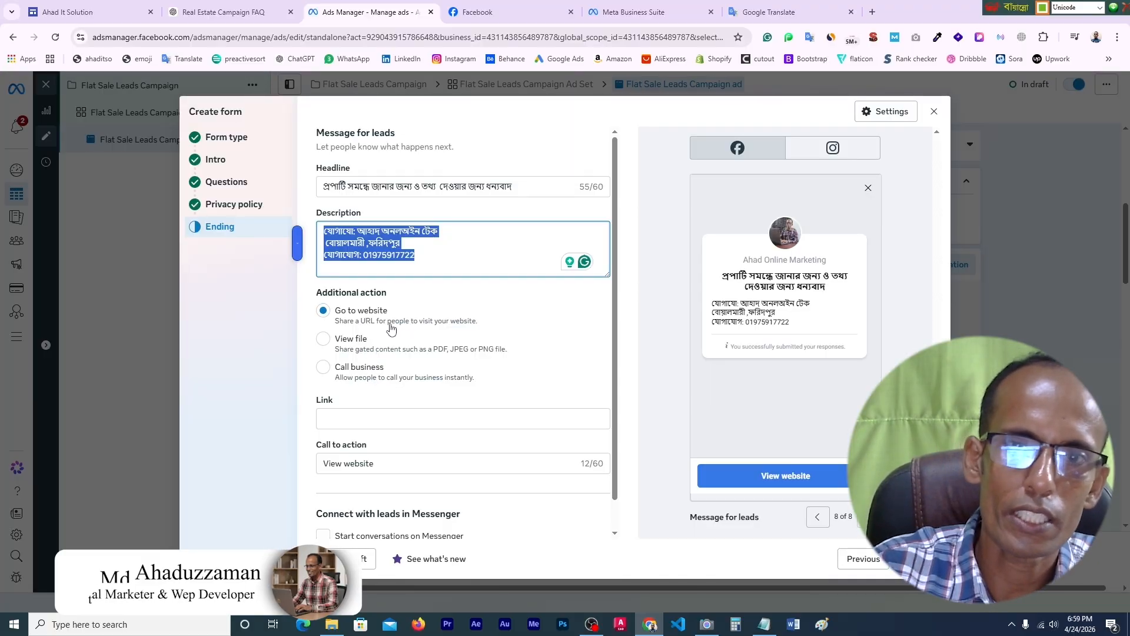
# - Change the ending's additional action to Call business
pyautogui.scroll(-1, 422, 360)
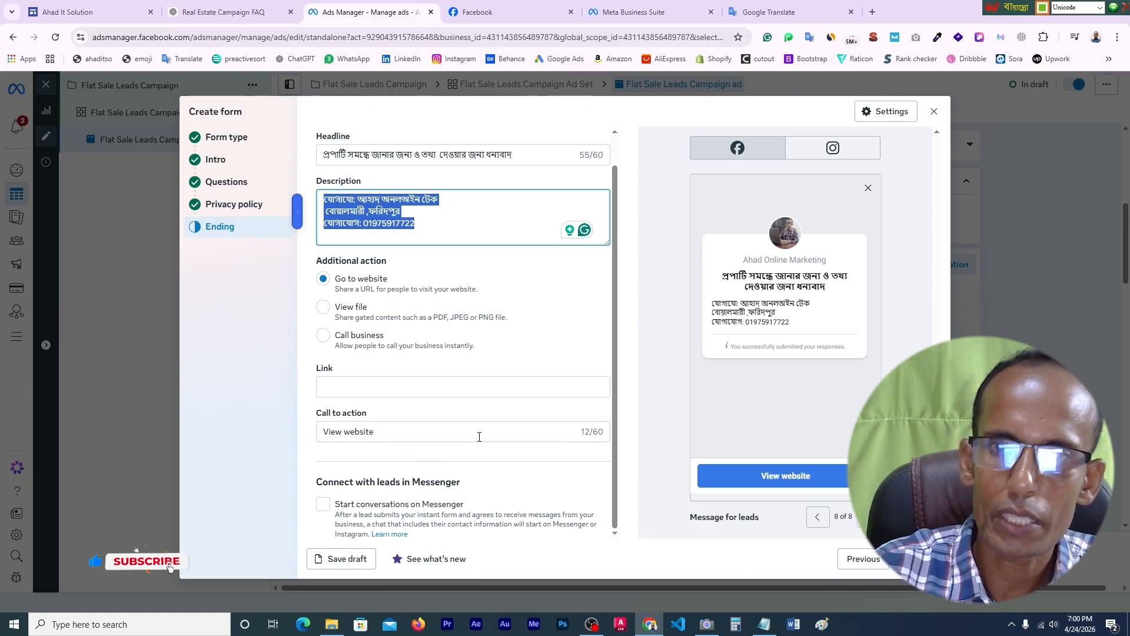
pyautogui.scroll(1, 478, 433)
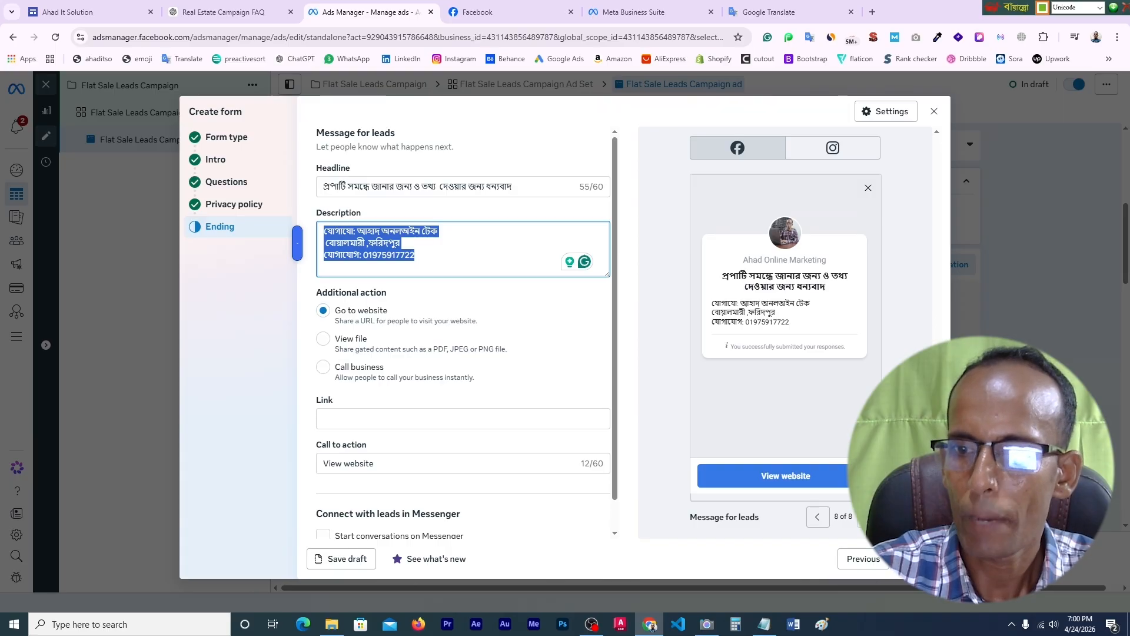
pyautogui.click(370, 416)
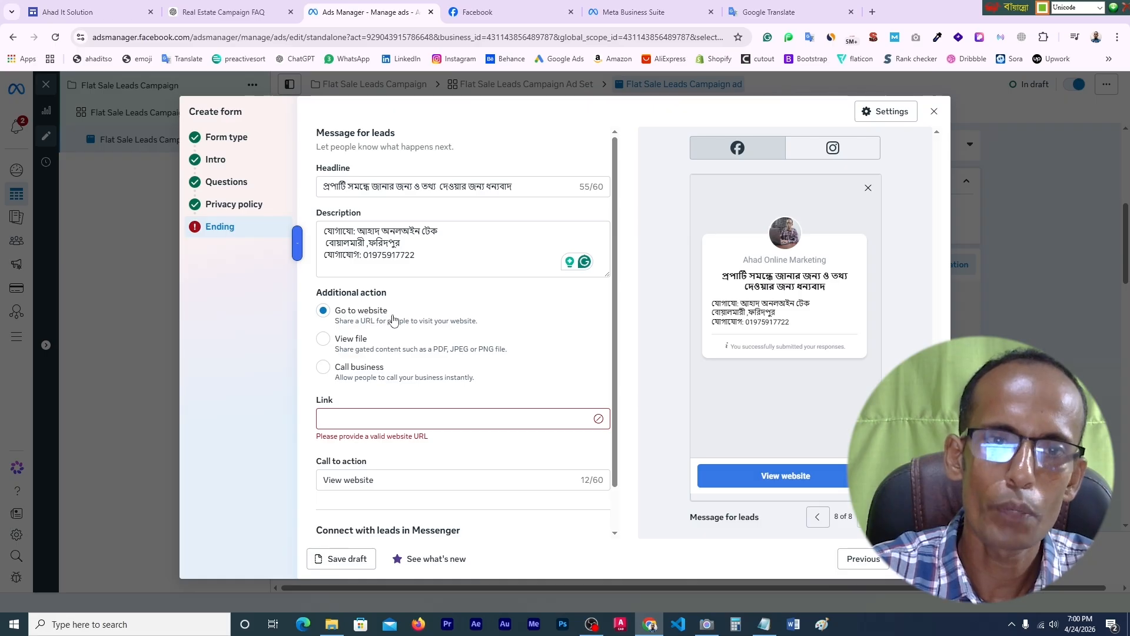
pyautogui.click(324, 368)
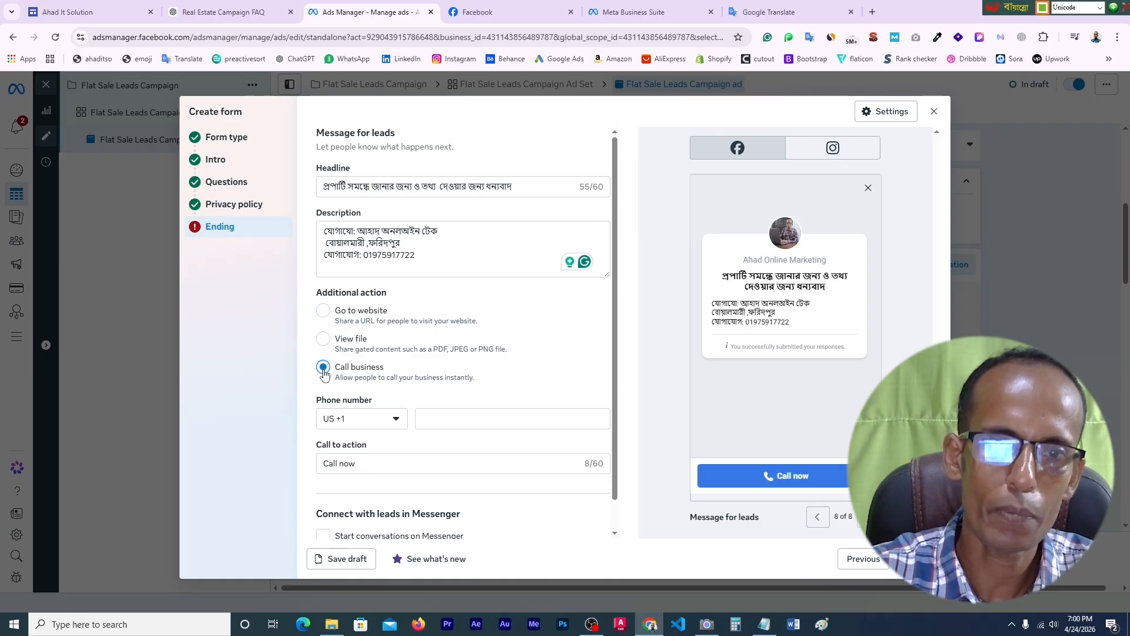
# - Set the call number's country code to BD +880, enter the business phone number, and finish creating the form
pyautogui.click(396, 419)
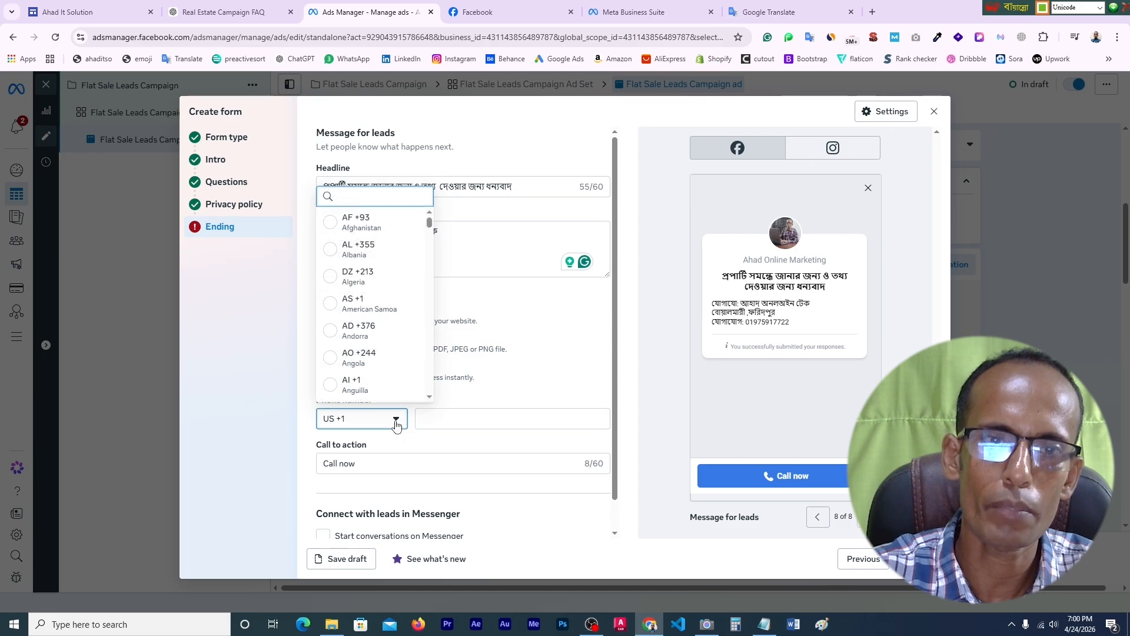
pyautogui.scroll(-1, 392, 355)
pyautogui.scroll(-4, 393, 356)
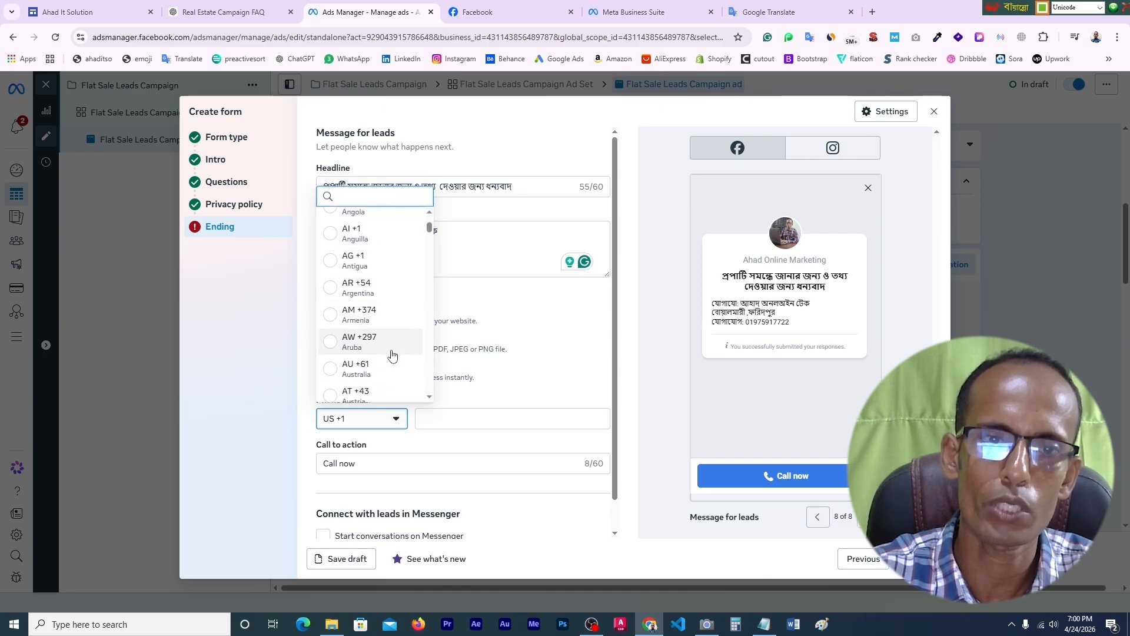
pyautogui.scroll(-3, 392, 355)
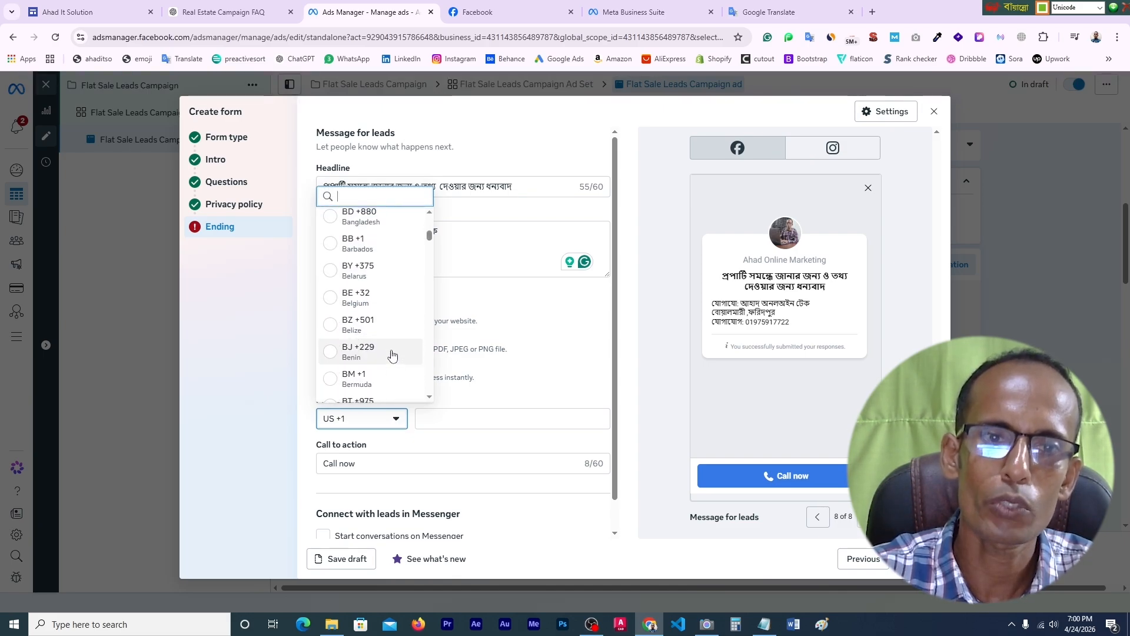
pyautogui.scroll(3, 393, 355)
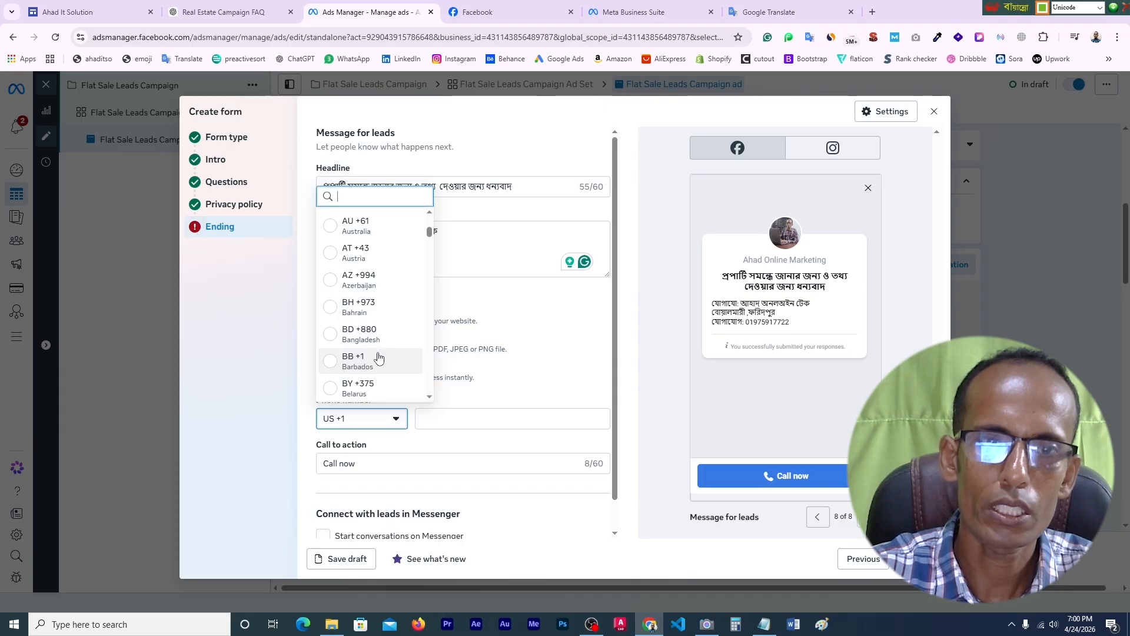
pyautogui.click(377, 340)
pyautogui.click(441, 421)
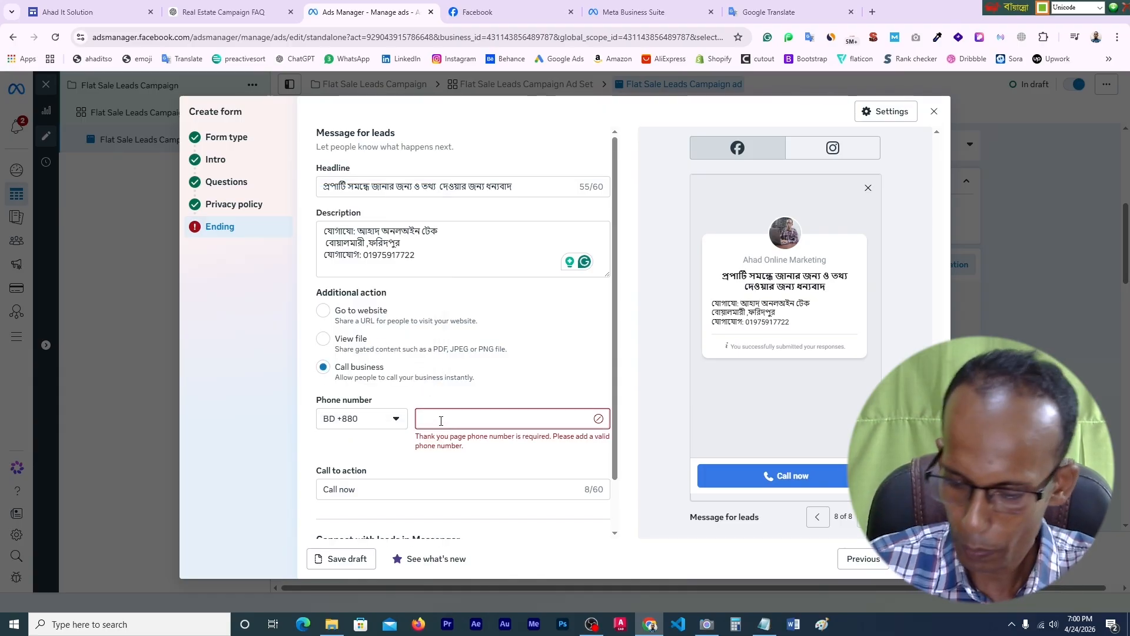
pyautogui.hotkey('ctrl', 'v')
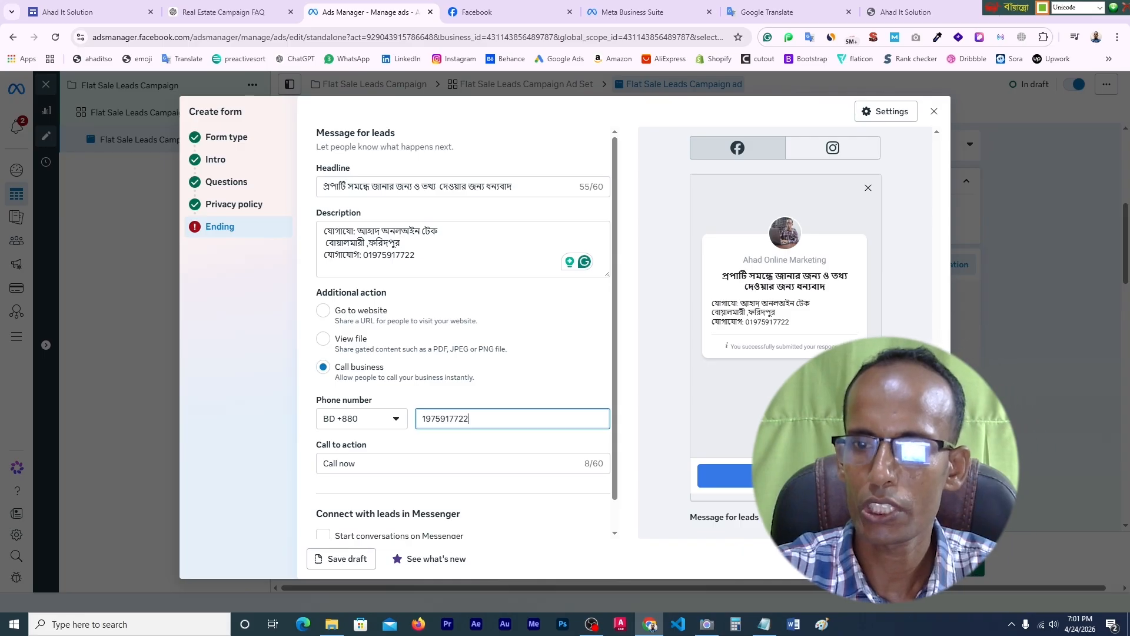
pyautogui.click(922, 559)
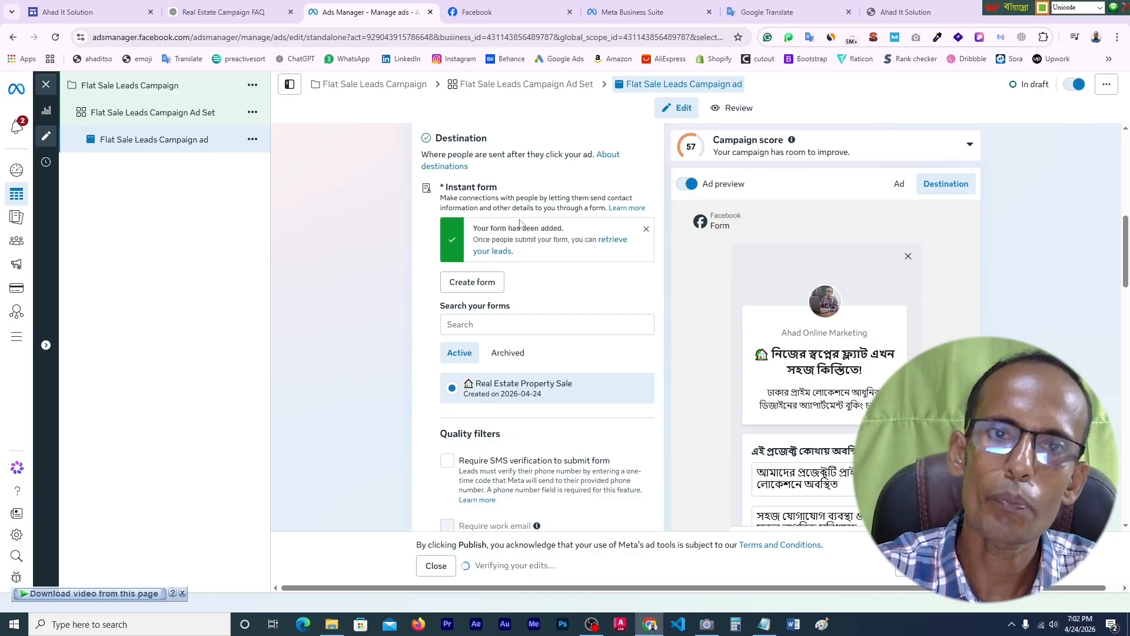
# - Open the call to action settings for the ad's Facebook post and choose Get quote
pyautogui.scroll(-5, 643, 383)
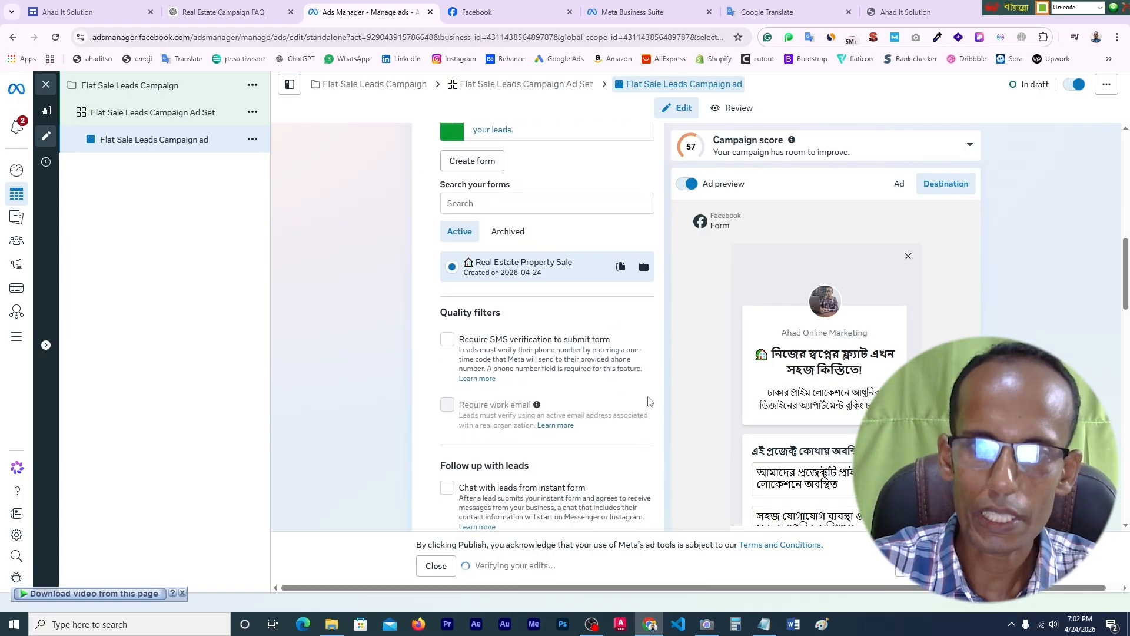
pyautogui.scroll(-6, 648, 399)
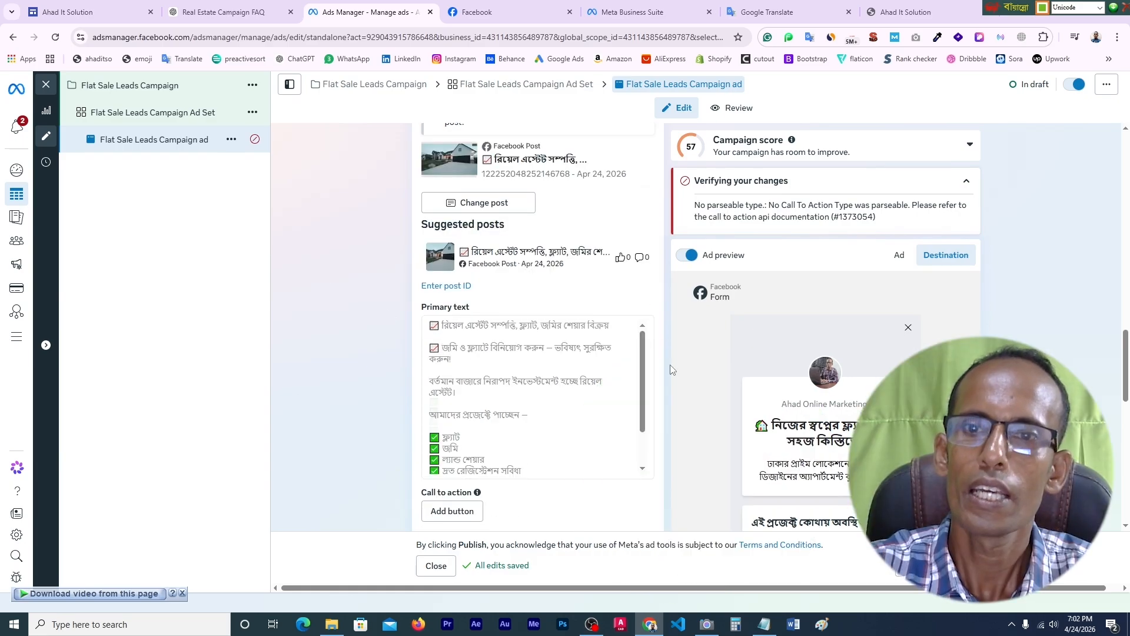
pyautogui.scroll(-2, 765, 236)
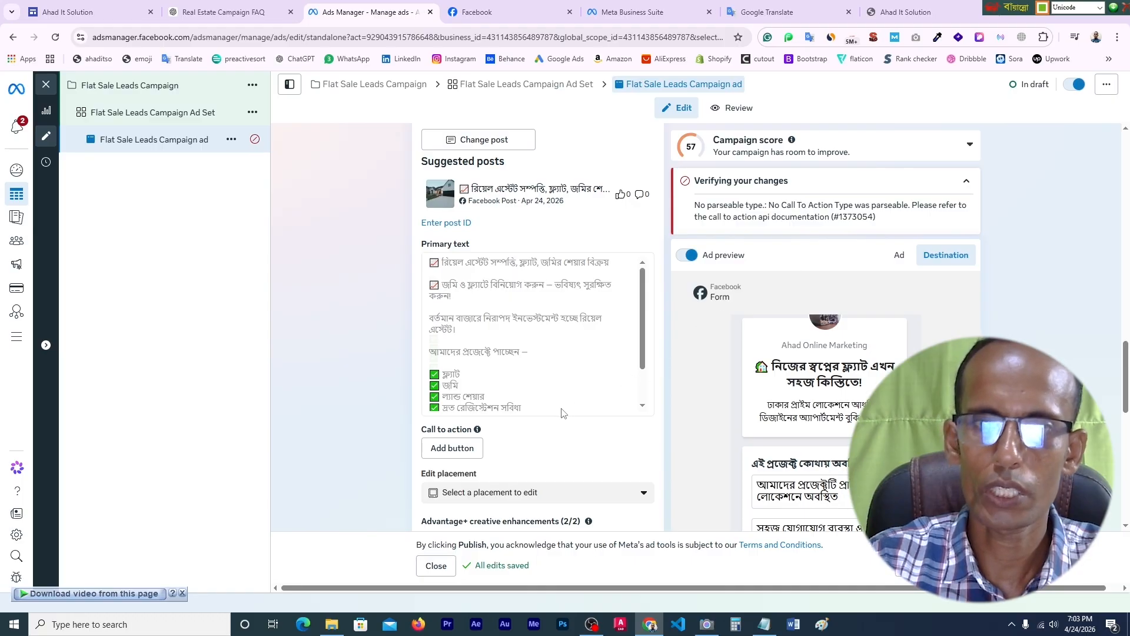
pyautogui.scroll(-2, 562, 413)
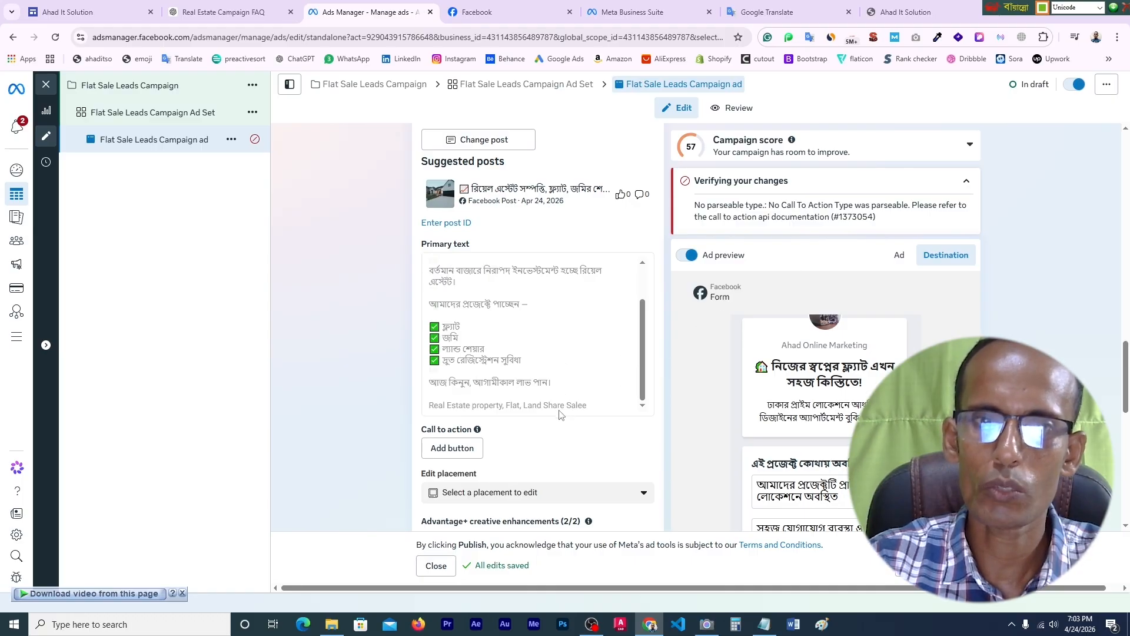
pyautogui.click(454, 448)
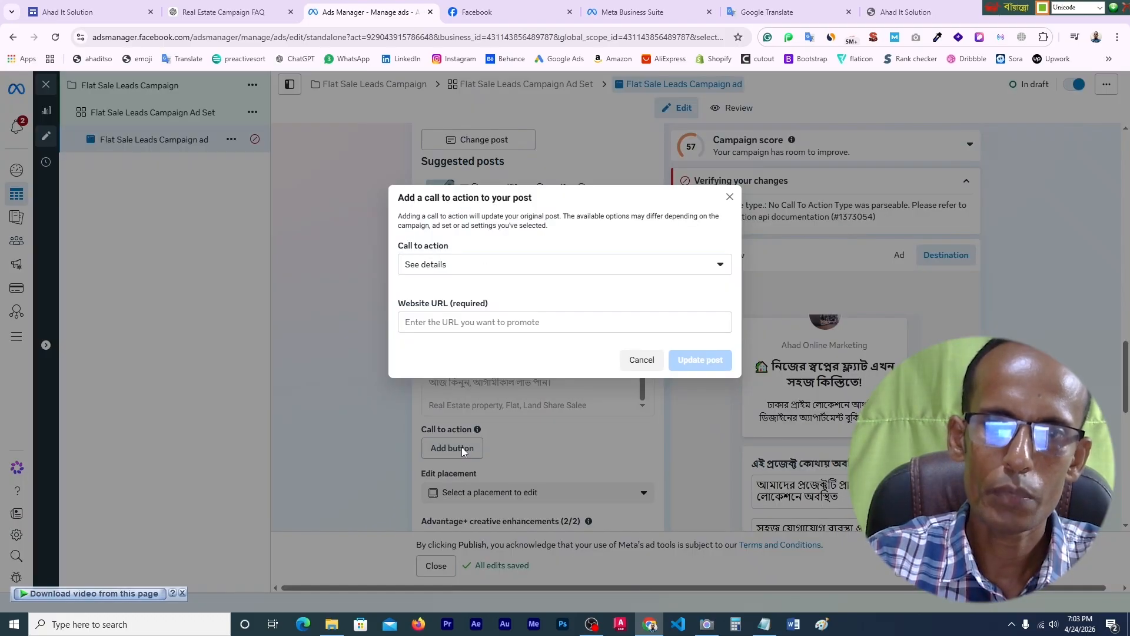
pyautogui.click(718, 270)
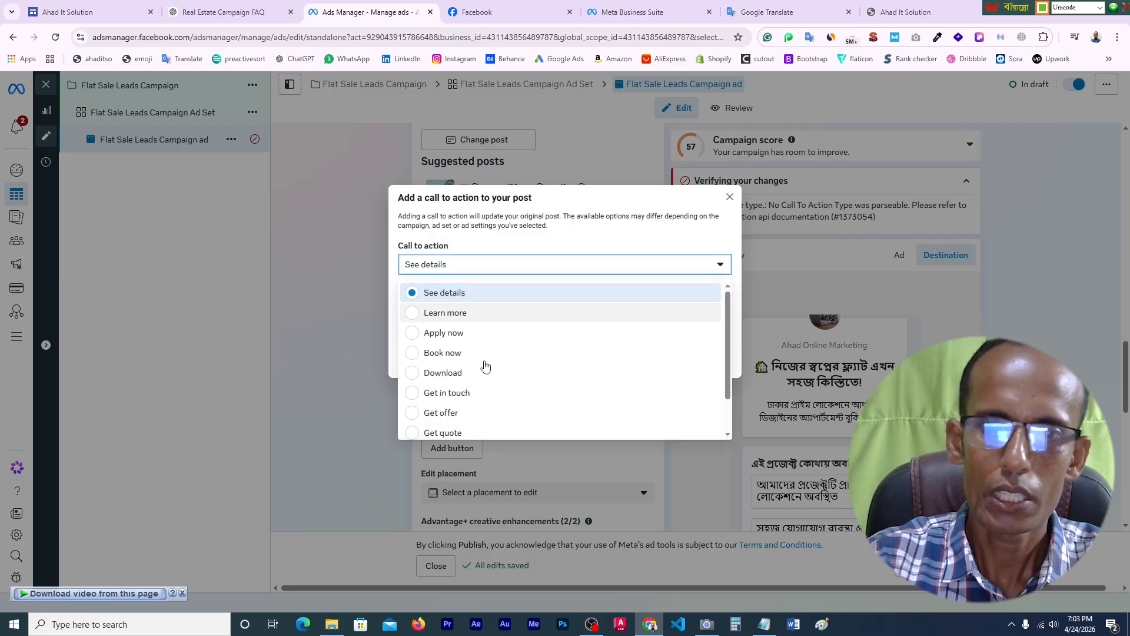
pyautogui.scroll(-1, 486, 368)
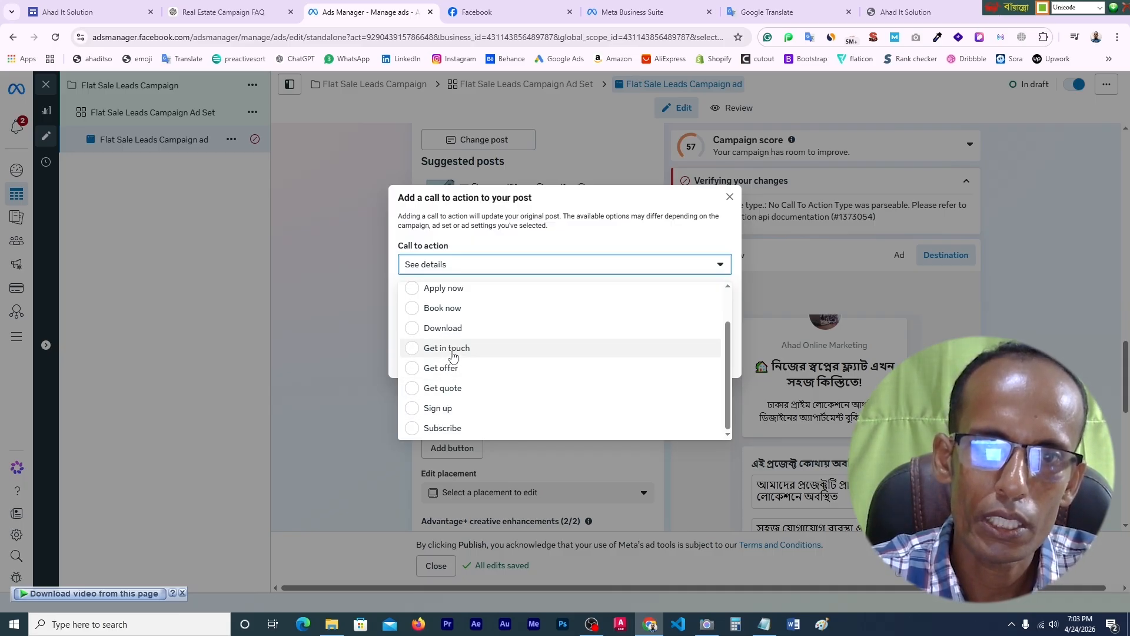
pyautogui.click(418, 391)
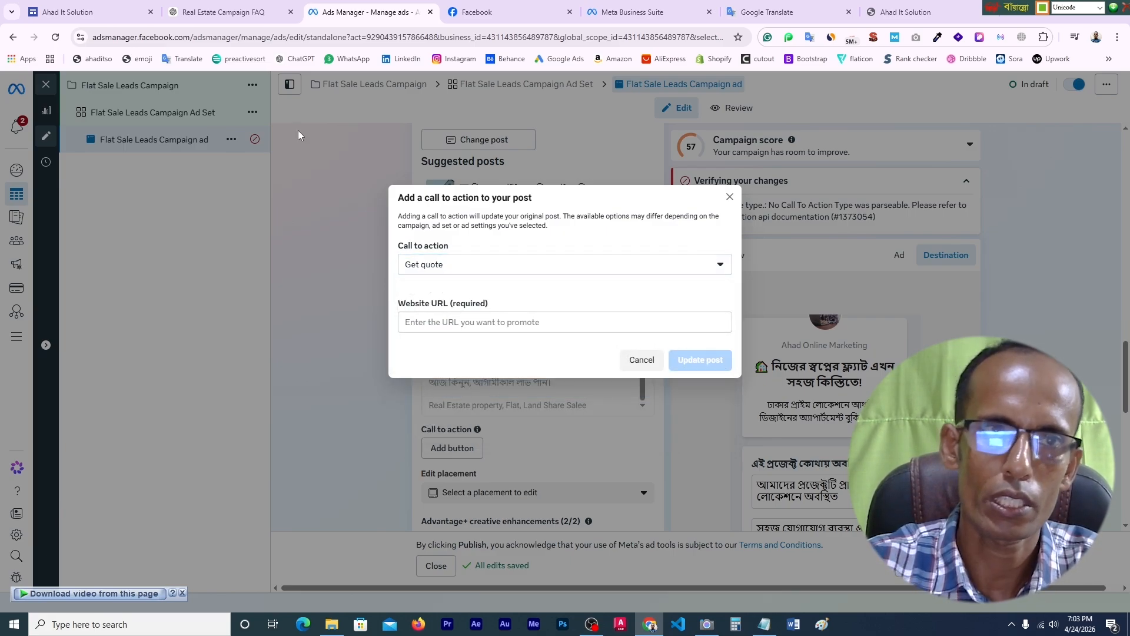
pyautogui.click(210, 10)
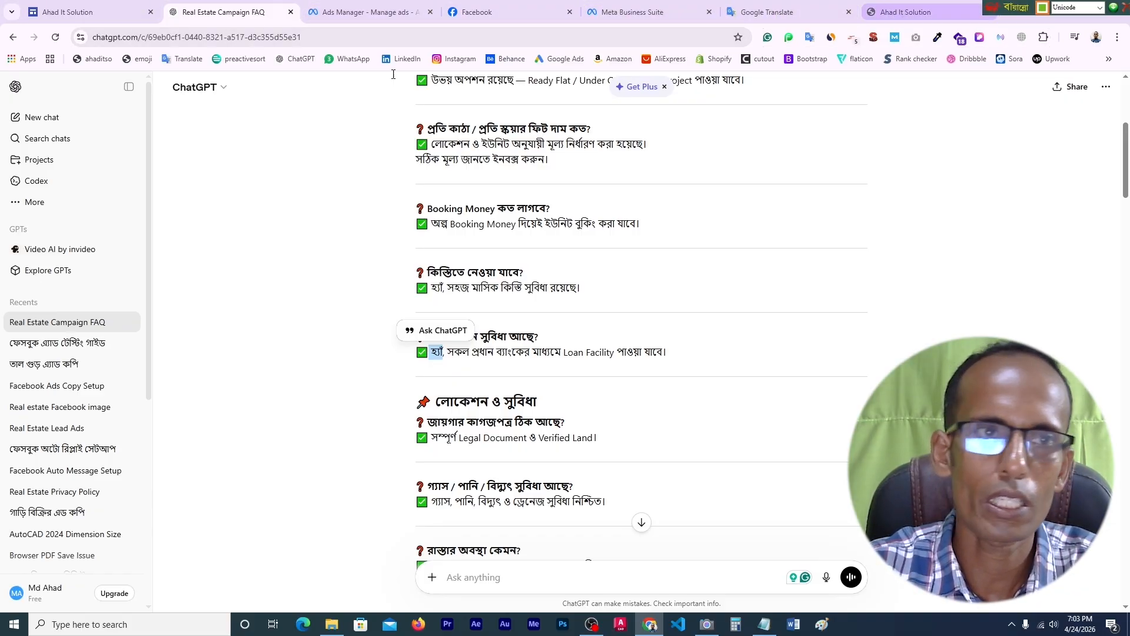
pyautogui.click(365, 12)
pyautogui.click(448, 323)
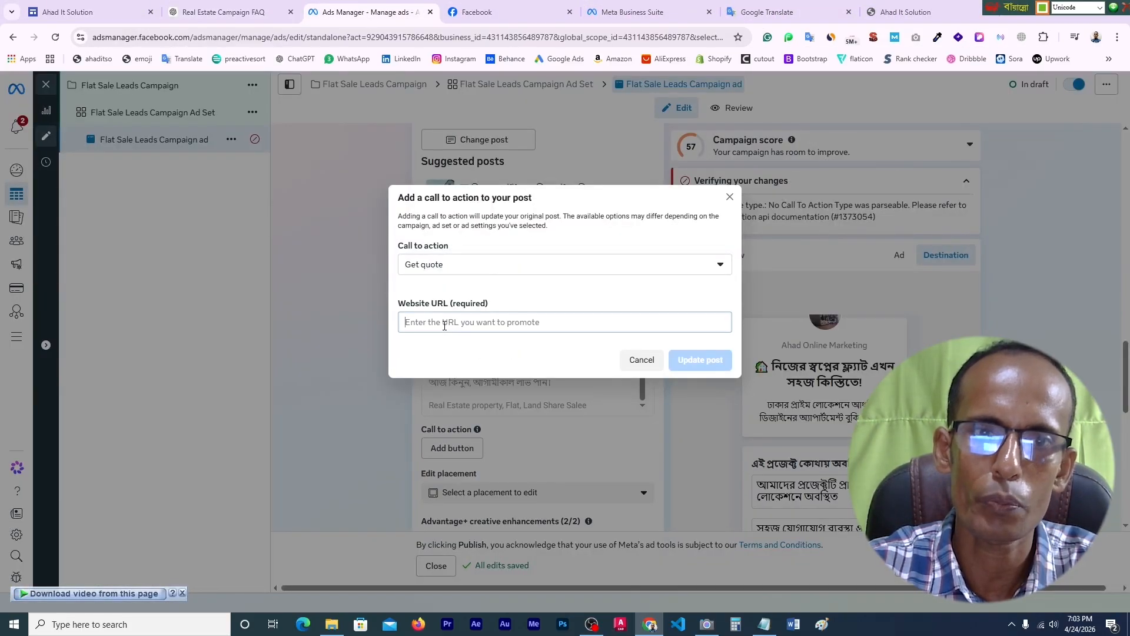
pyautogui.rightClick(444, 324)
pyautogui.click(480, 165)
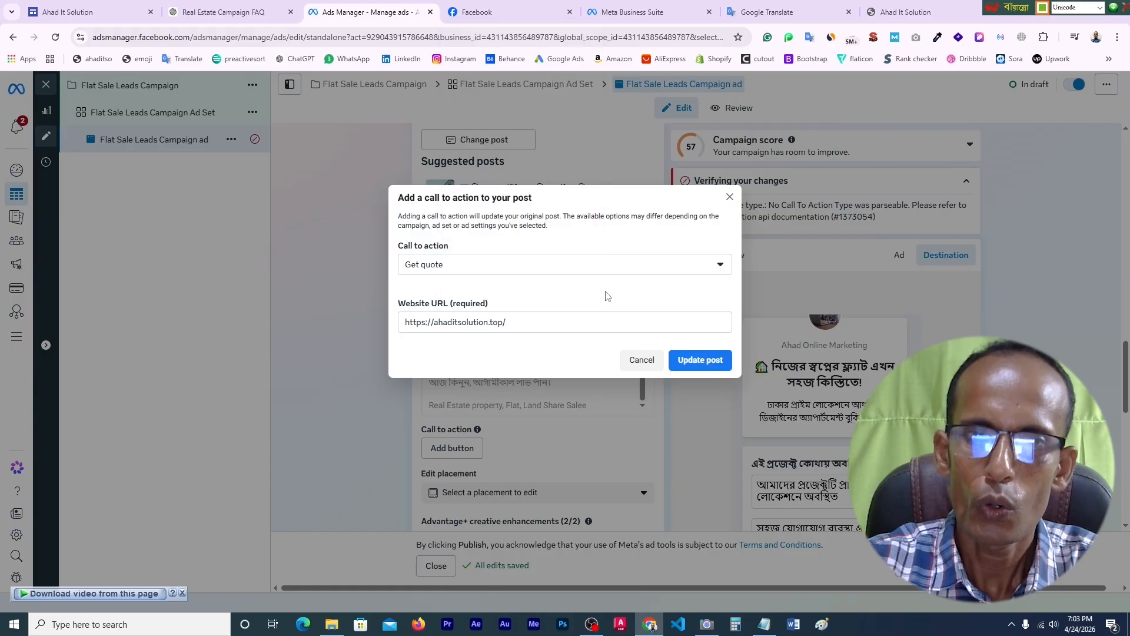
pyautogui.click(700, 361)
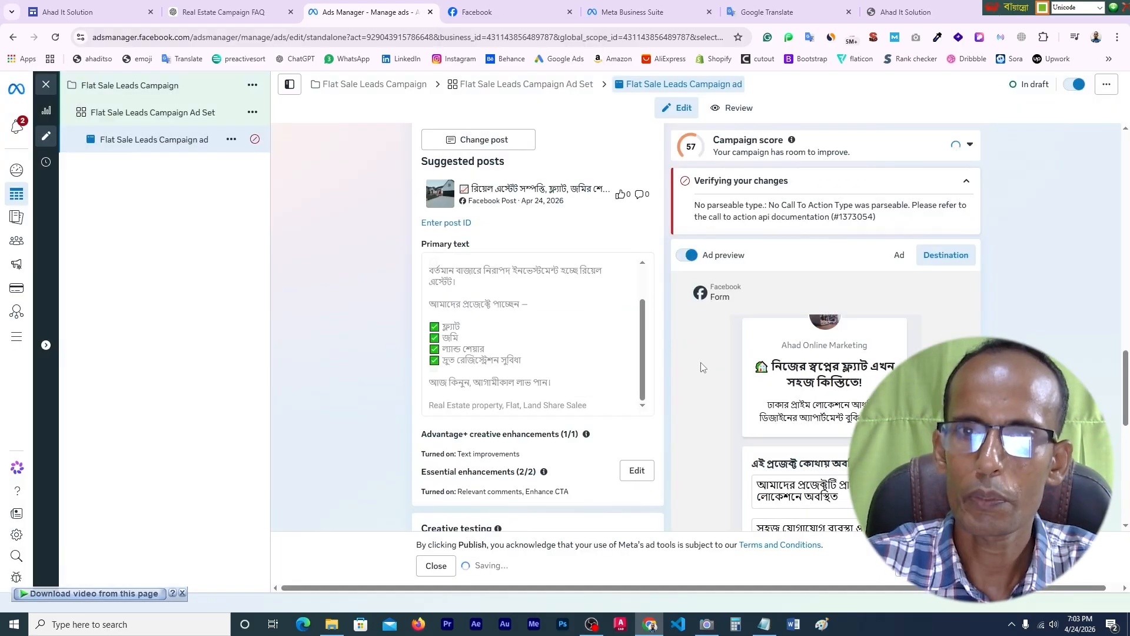
# - Review the ad's destination, creative and tracking settings, and page through the custom questions in the instant form preview
pyautogui.scroll(-2, 538, 329)
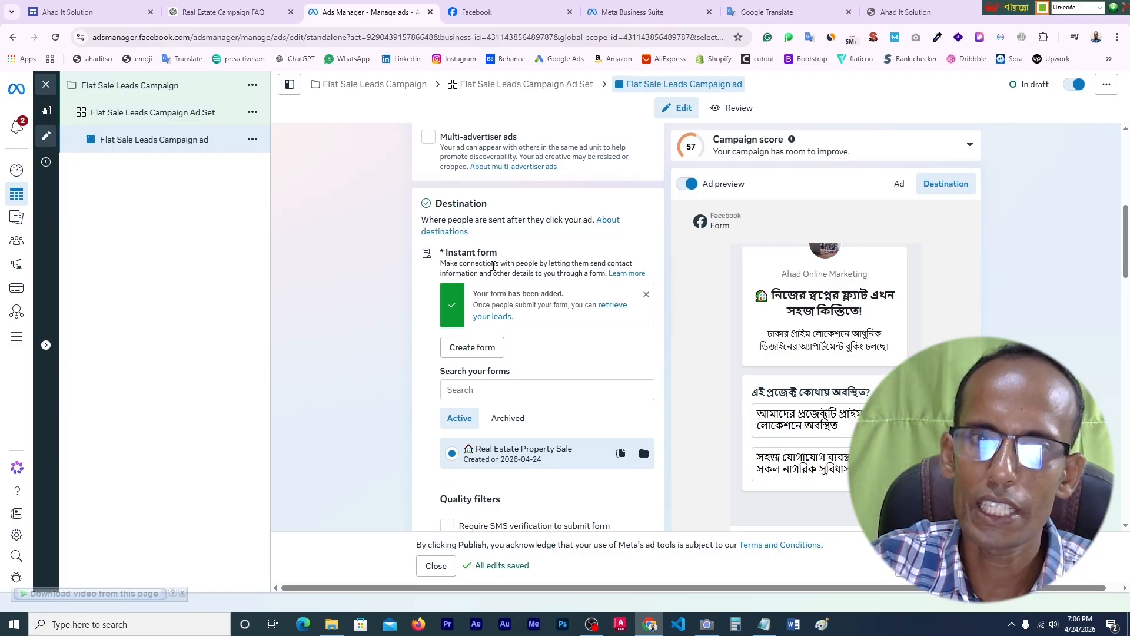
pyautogui.scroll(-5, 657, 355)
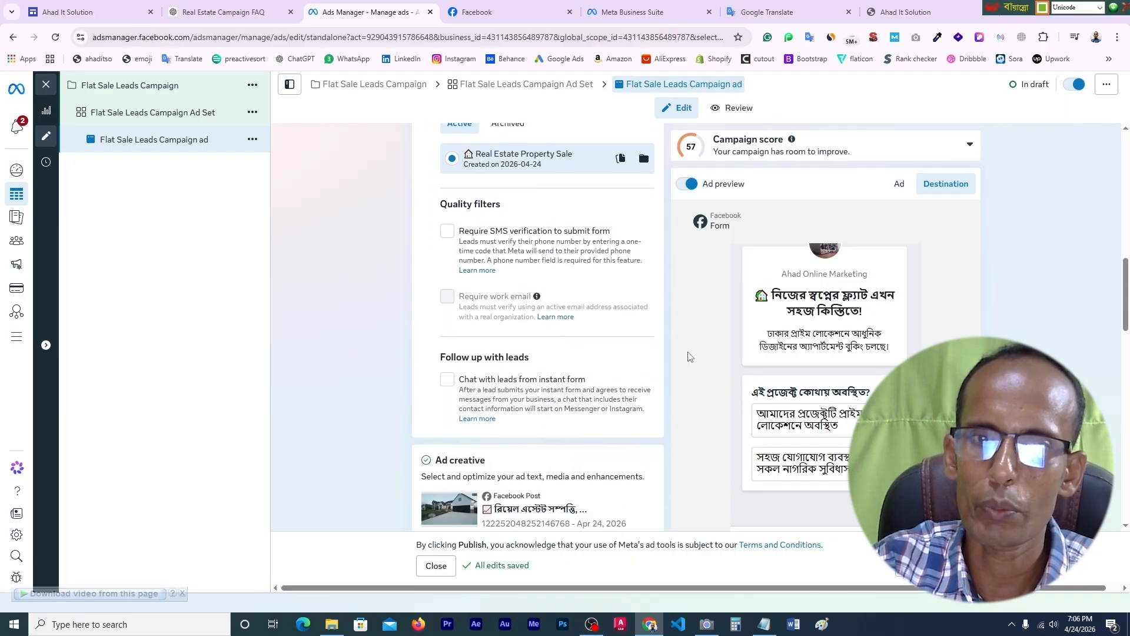
pyautogui.scroll(-10, 689, 356)
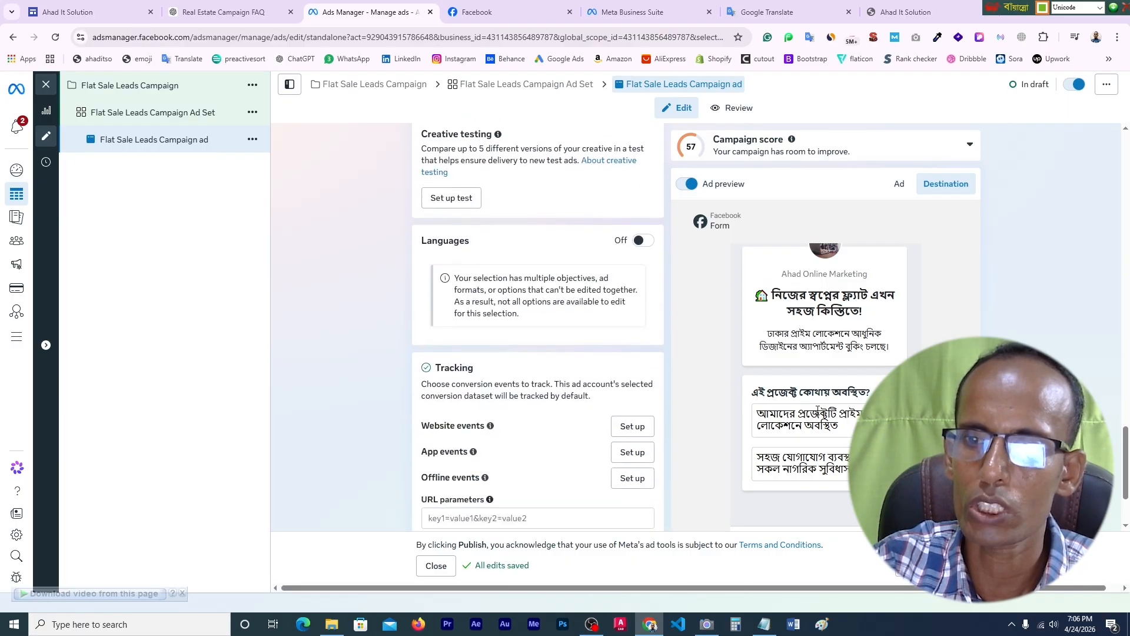
pyautogui.scroll(-2, 823, 414)
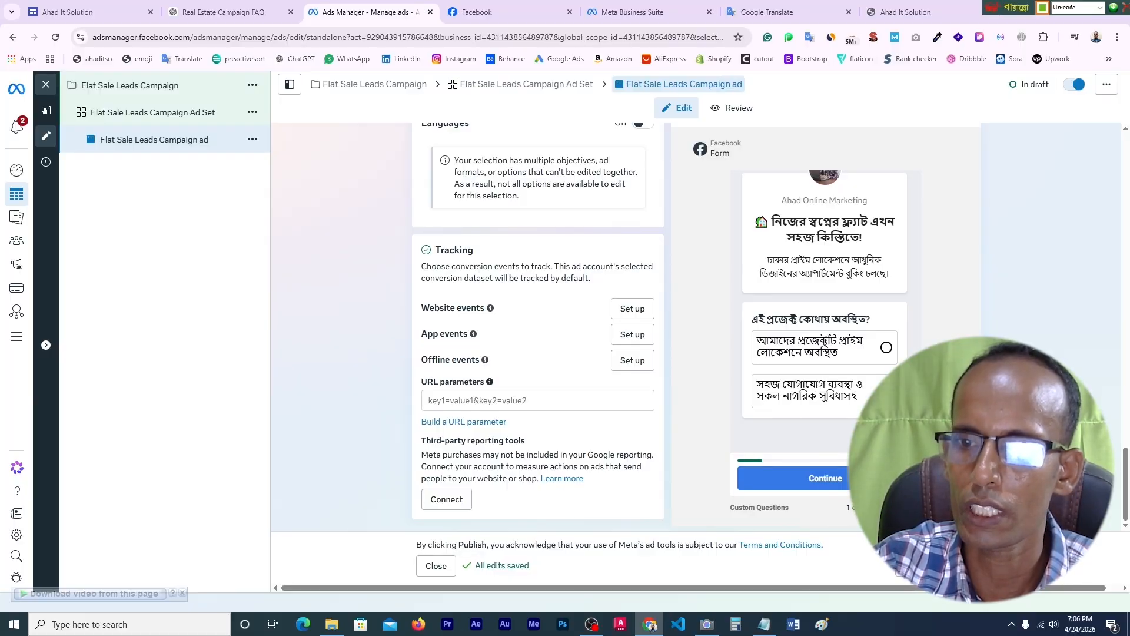
pyautogui.click(909, 508)
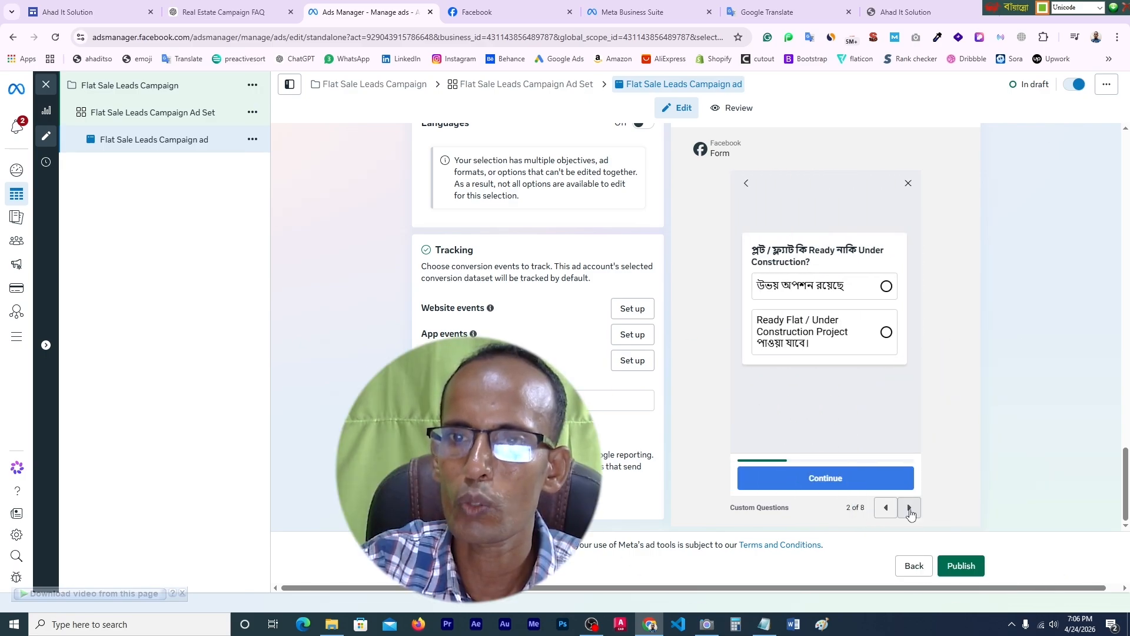
pyautogui.click(909, 508)
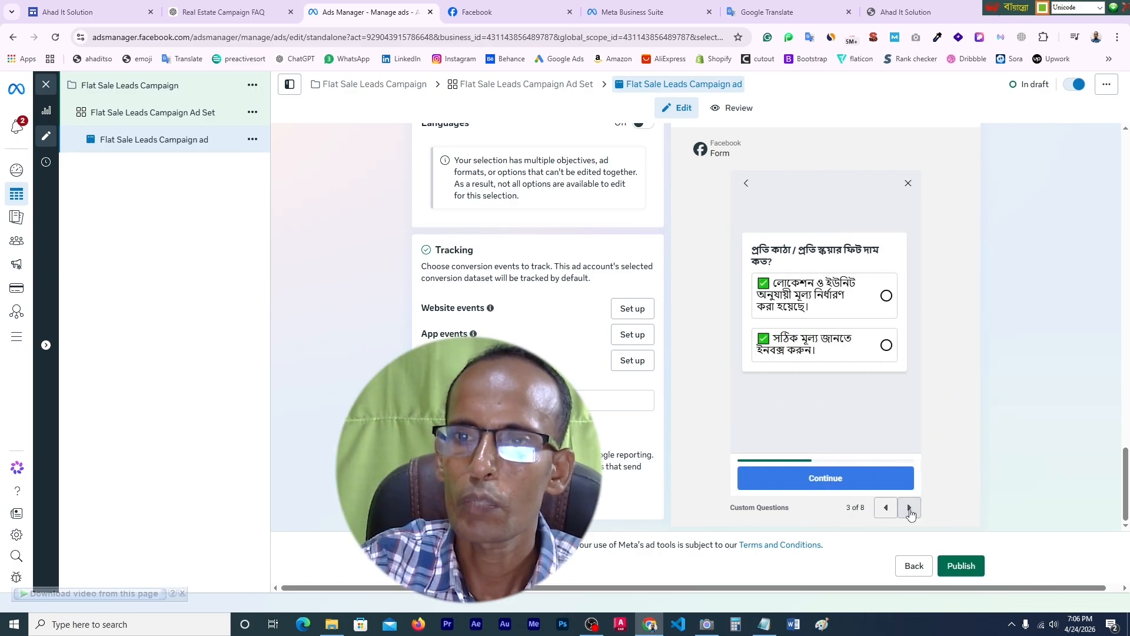
pyautogui.click(910, 508)
pyautogui.click(909, 508)
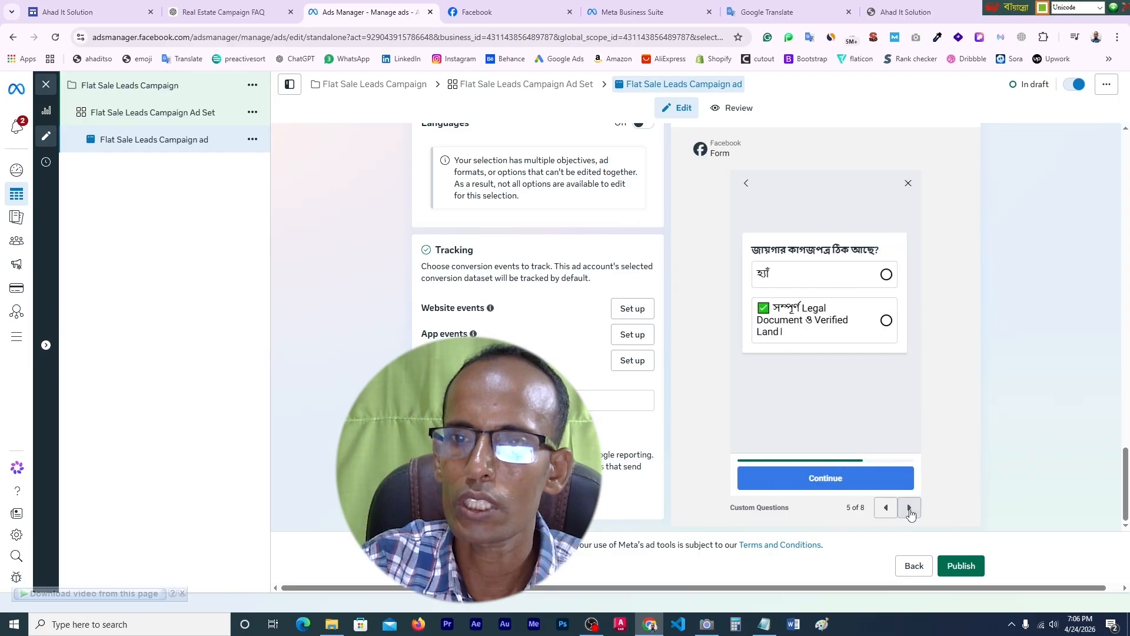
pyautogui.click(909, 509)
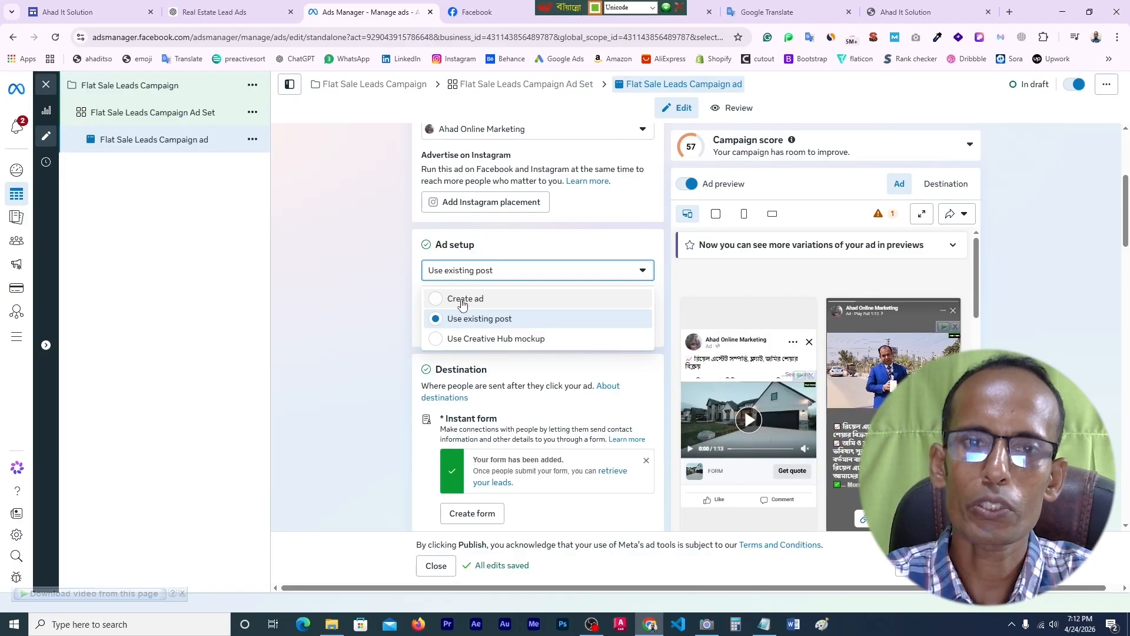
# - Change the ad setup to Create ad, keeping the Single image or video format
pyautogui.click(462, 304)
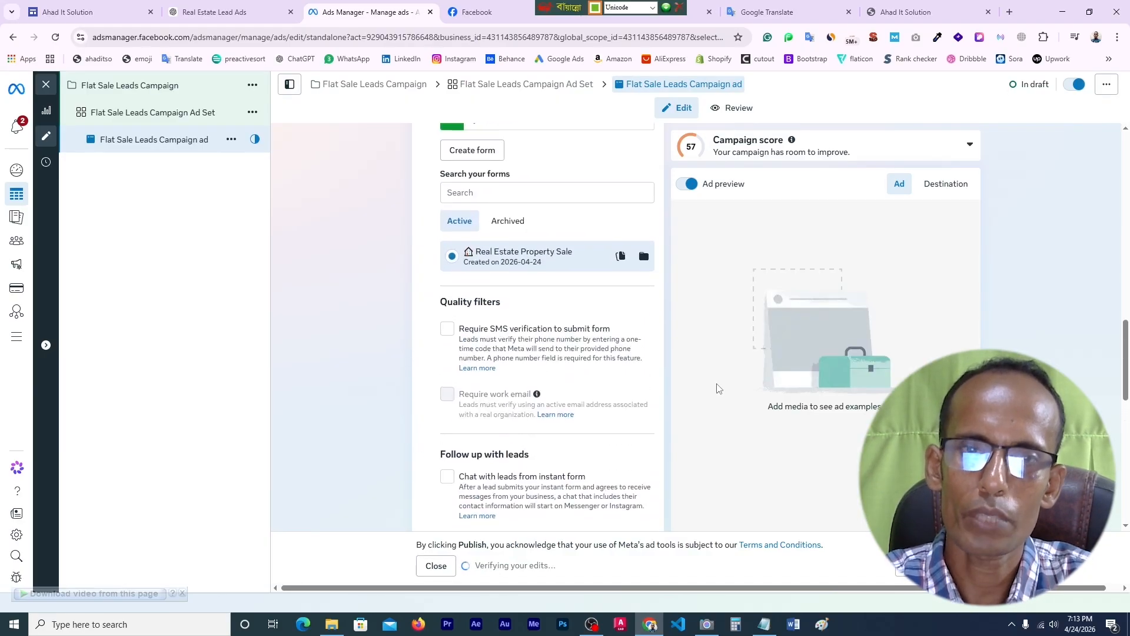
pyautogui.scroll(10, 717, 388)
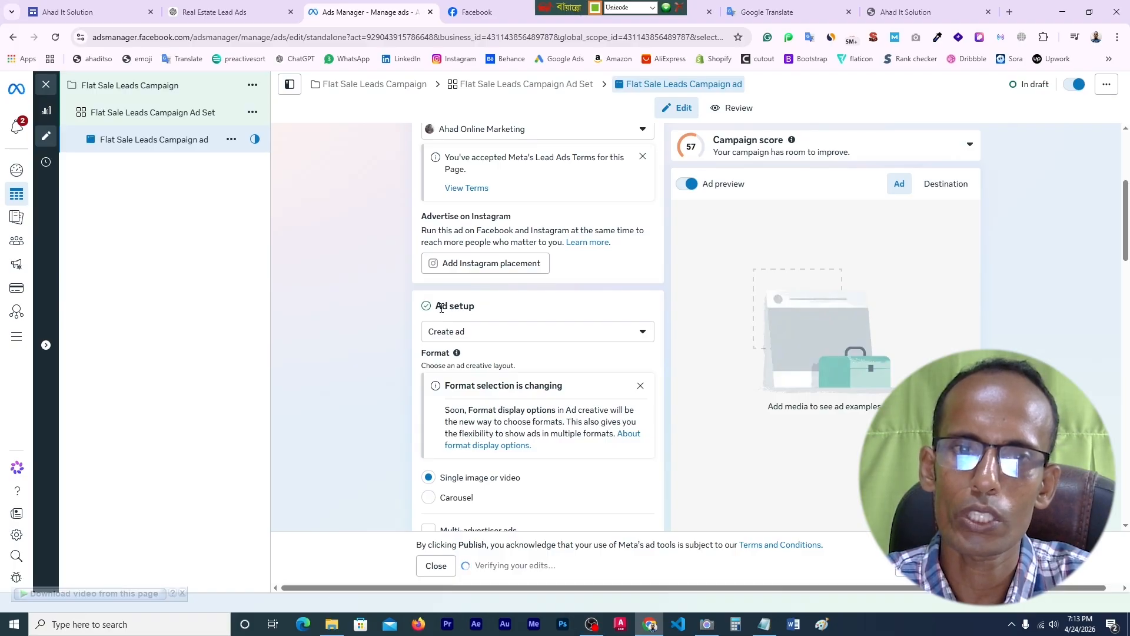
pyautogui.click(644, 340)
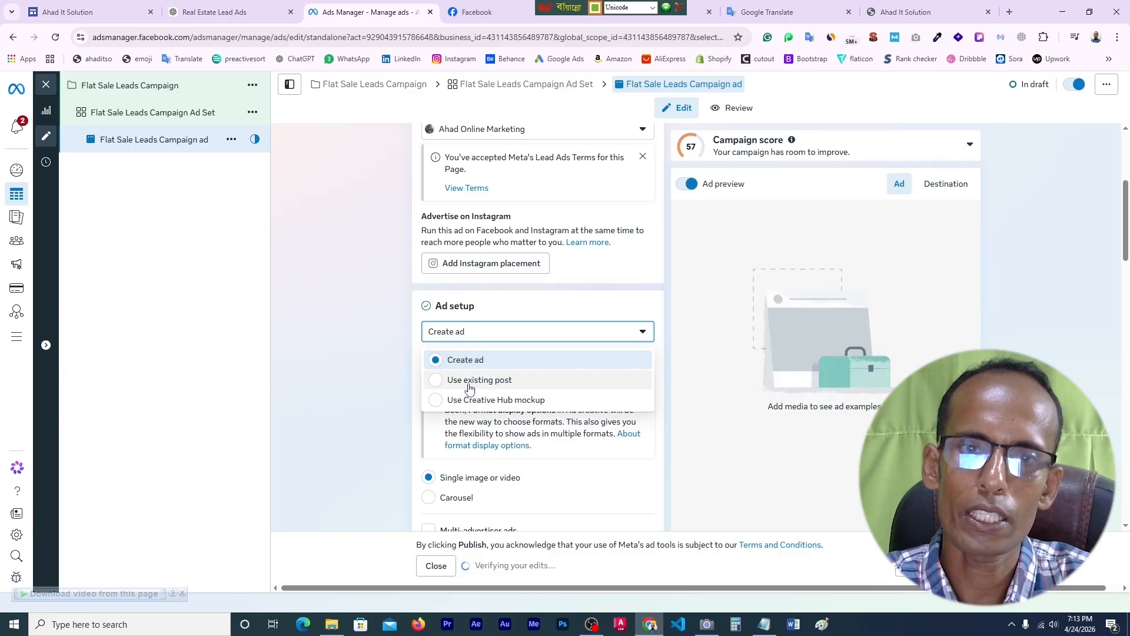
pyautogui.click(644, 336)
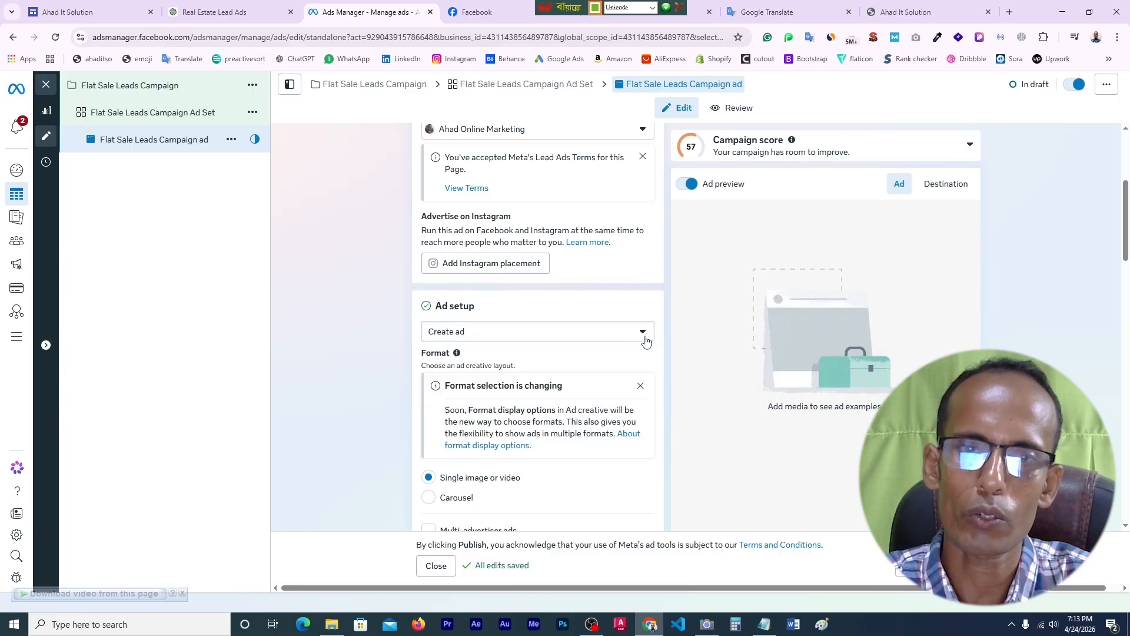
# - Set up the ad creative as a video ad and select the 1280 × 720 real estate video from the account media
pyautogui.scroll(-10, 643, 383)
pyautogui.scroll(-5, 600, 408)
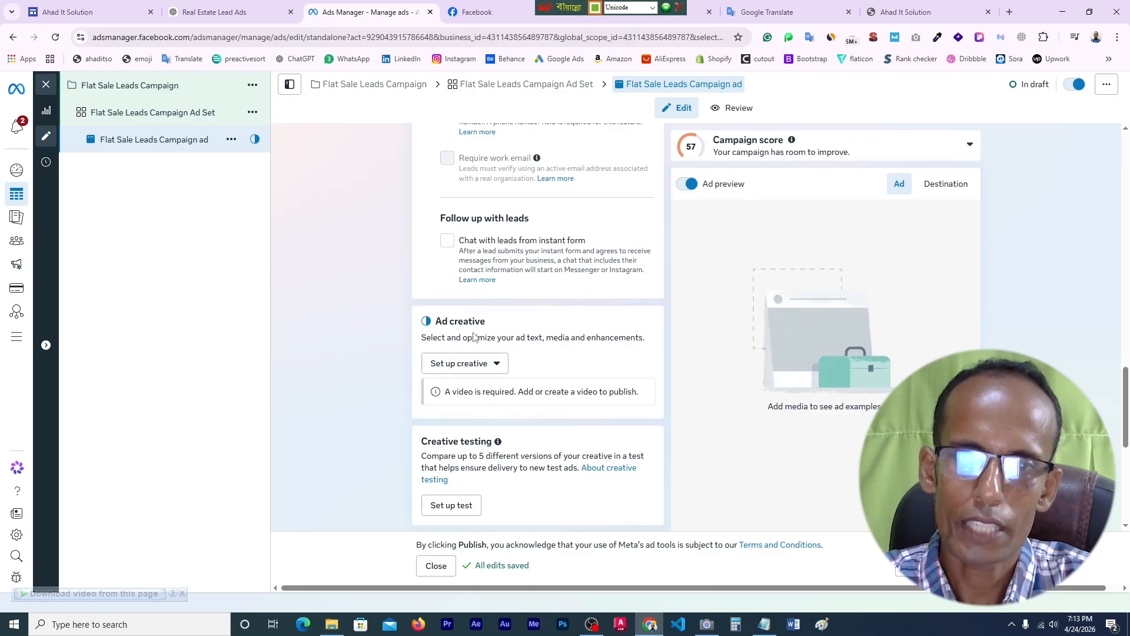
pyautogui.click(499, 366)
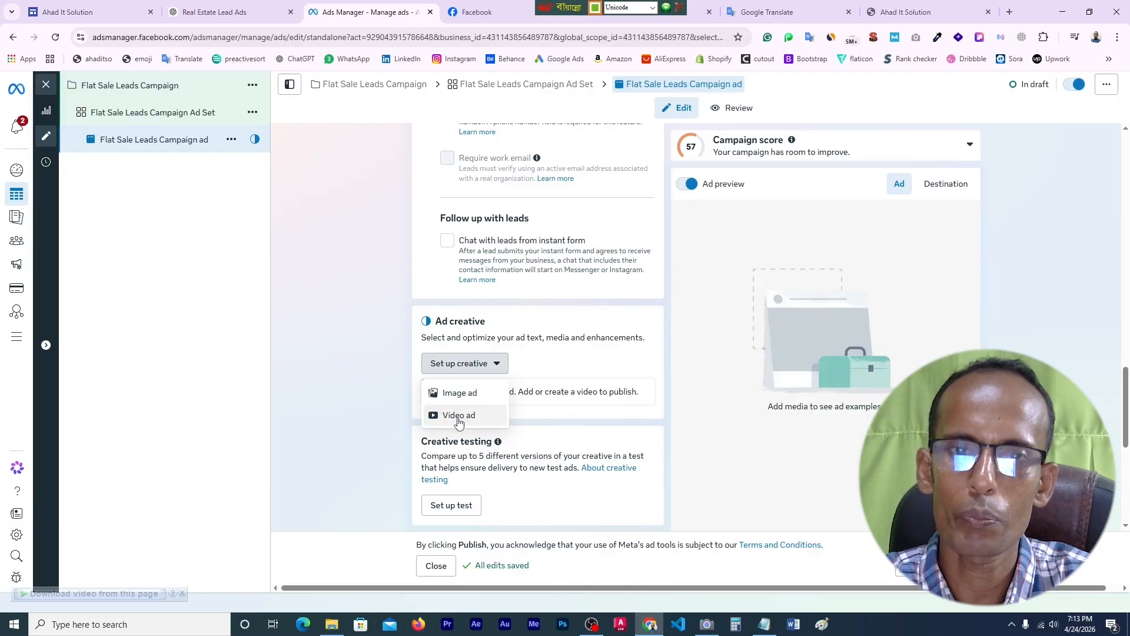
pyautogui.click(459, 415)
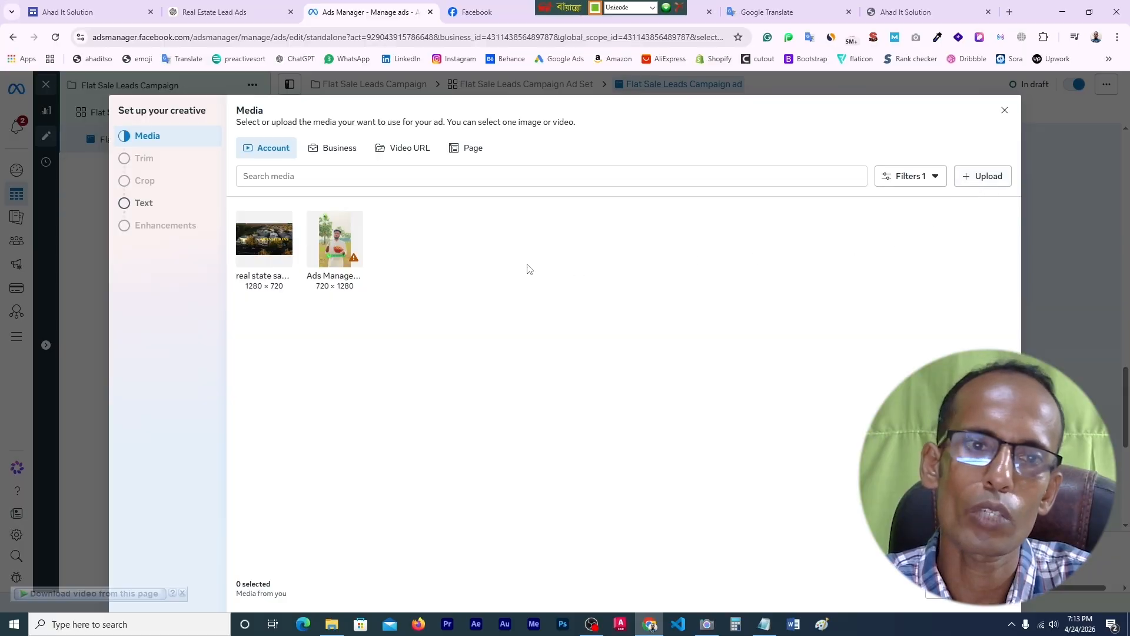
pyautogui.click(257, 247)
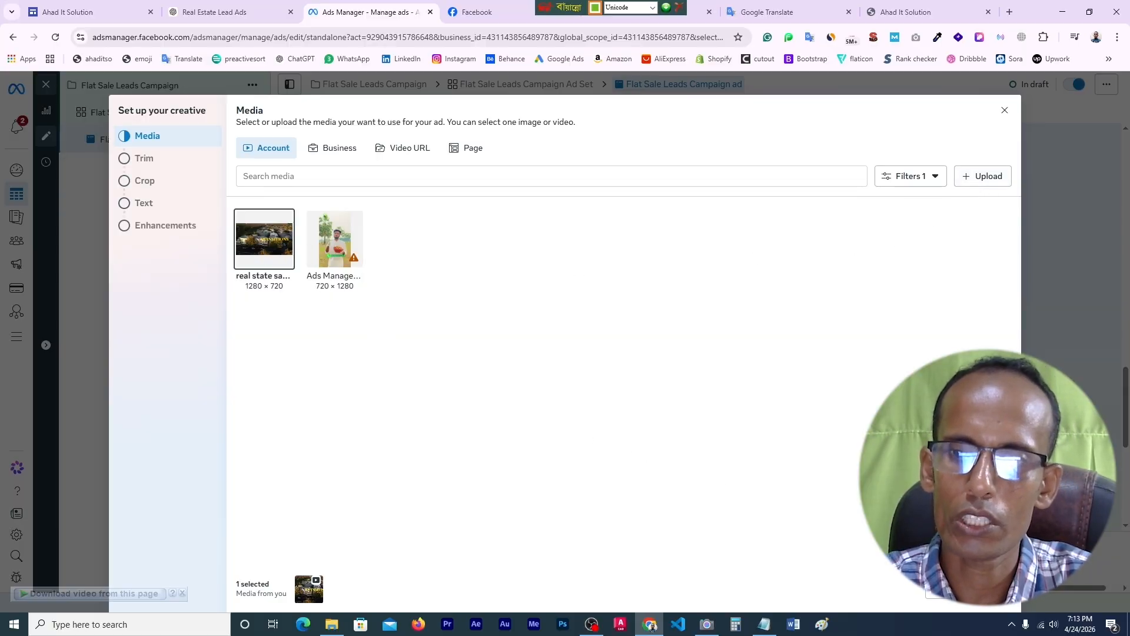
# - Skip trimming the video and accept the original crops for the vertical, square and horizontal placements
pyautogui.click(993, 588)
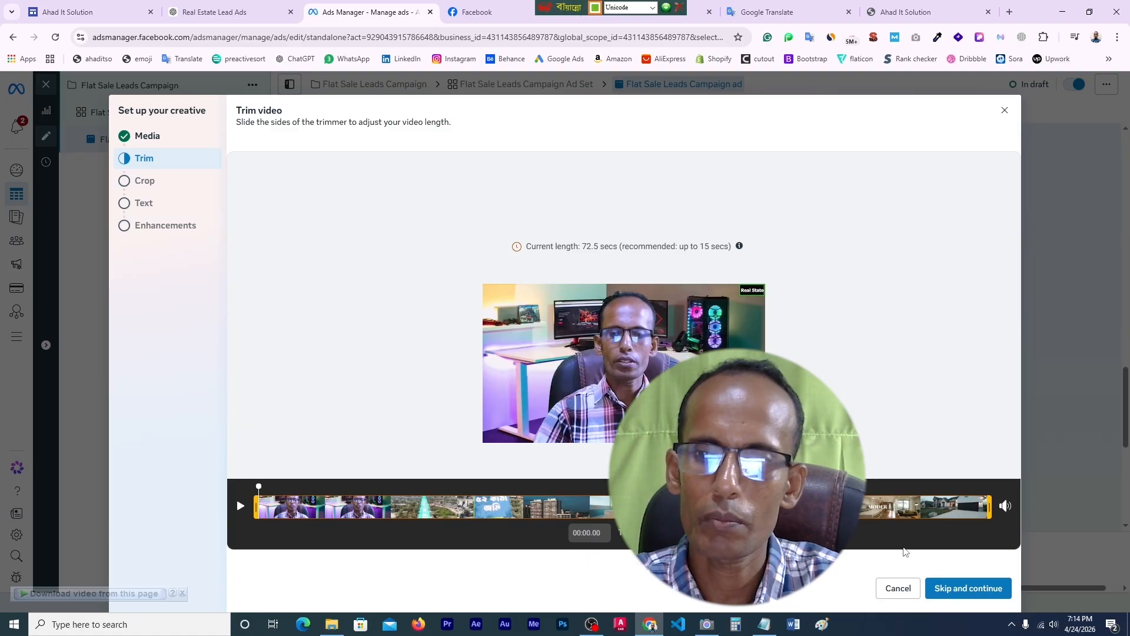
pyautogui.click(954, 590)
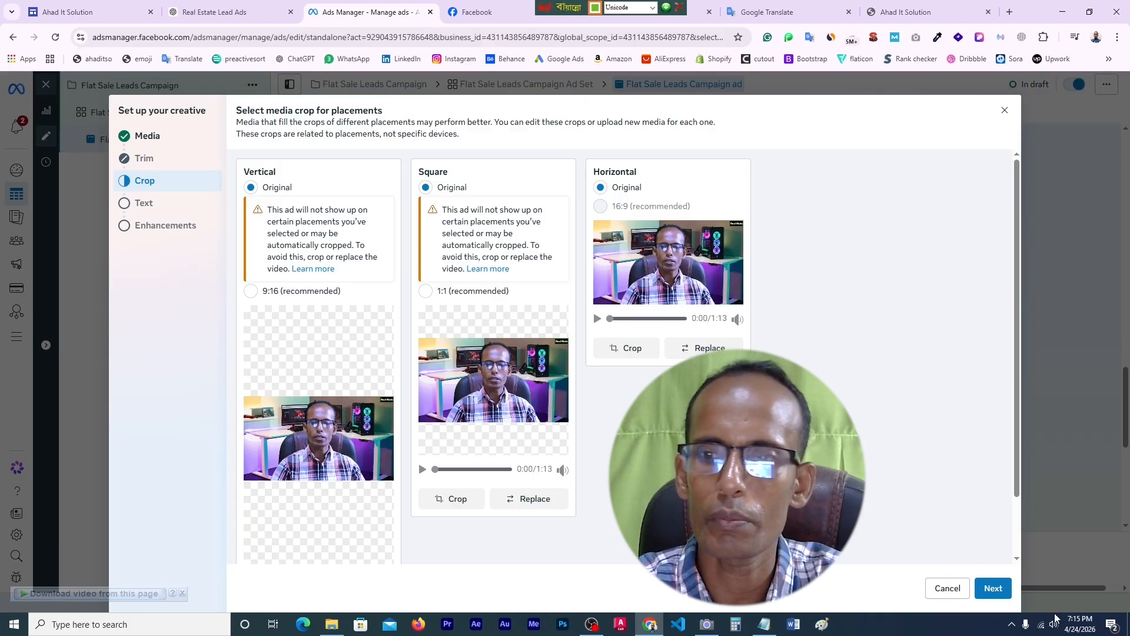
pyautogui.click(986, 589)
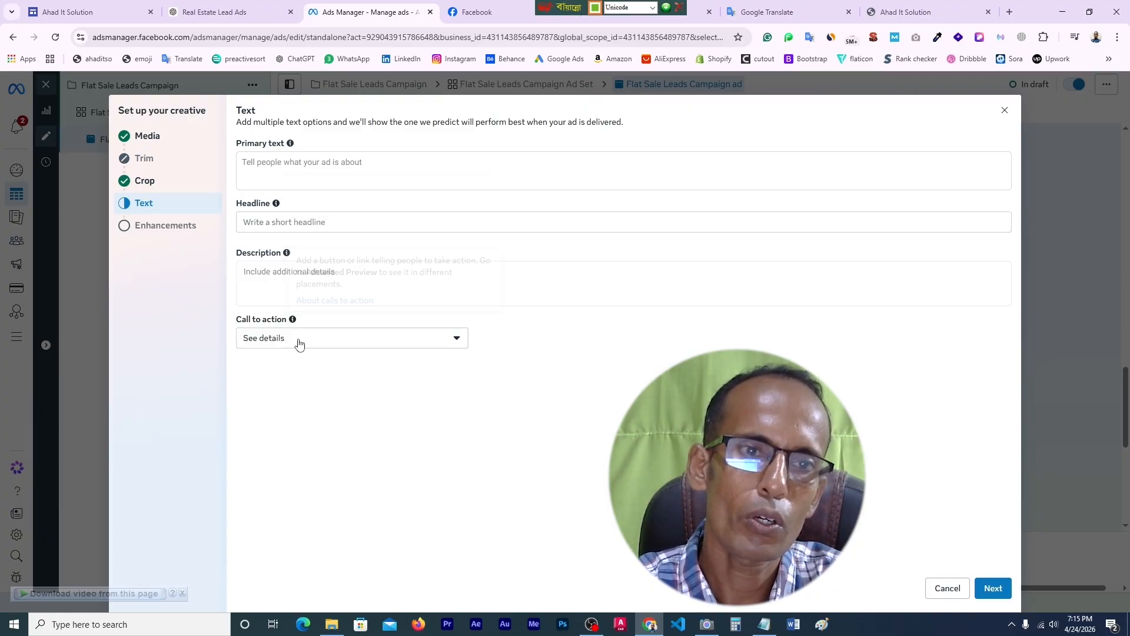
# - Copy the land and flat investment ad text from the Real Estate Lead Ads chat in ChatGPT and paste it as the primary text
pyautogui.click(282, 168)
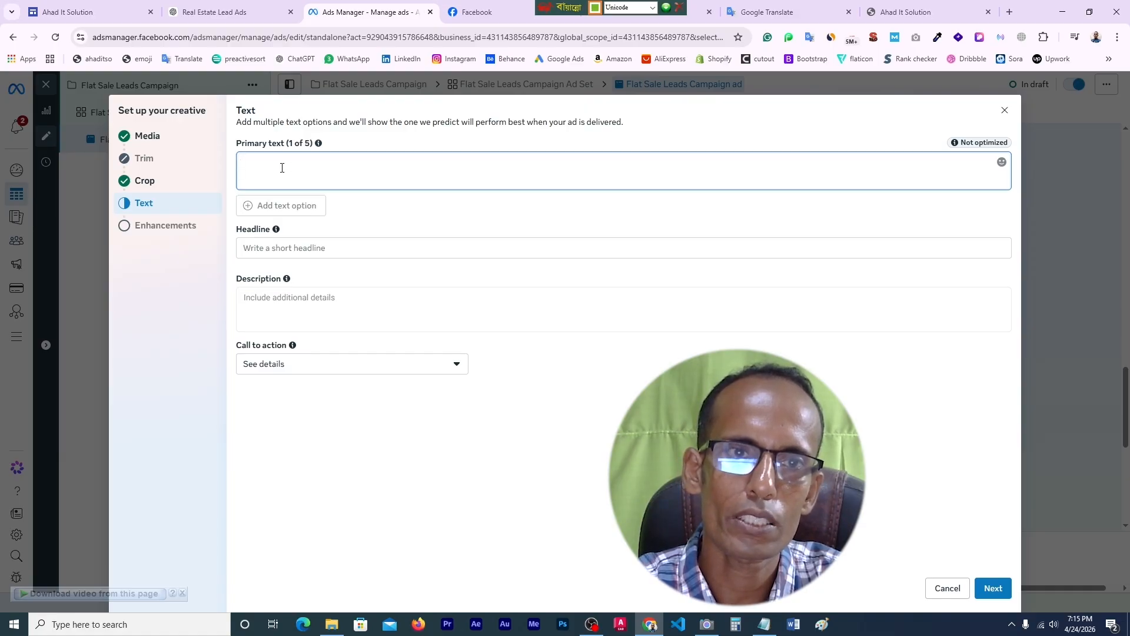
pyautogui.click(215, 12)
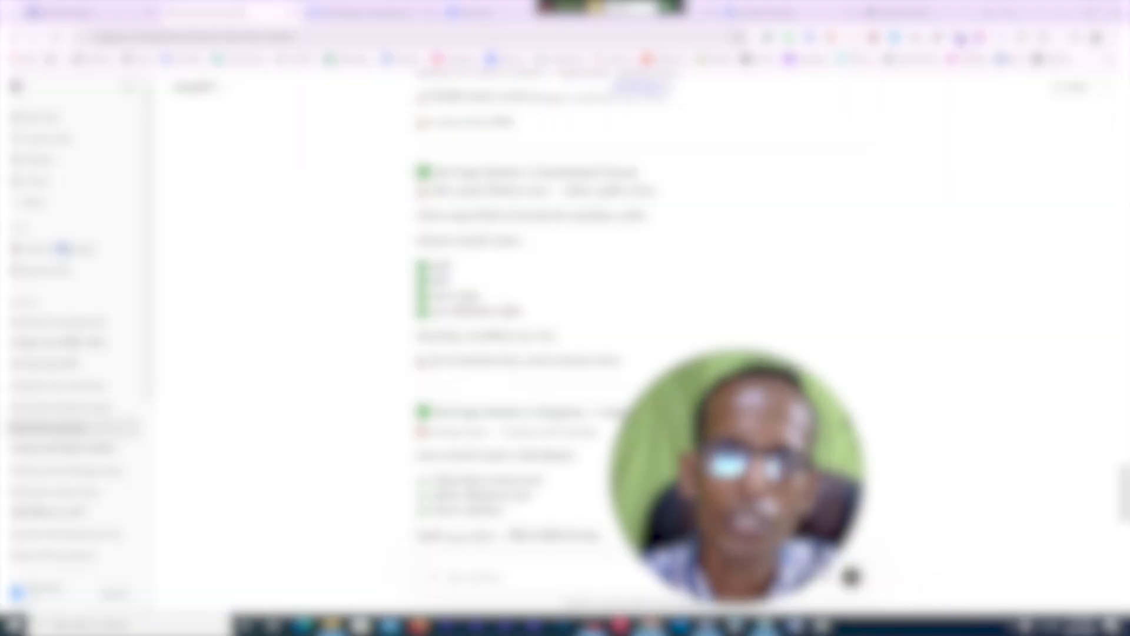
pyautogui.moveTo(419, 189); pyautogui.dragTo(619, 361)
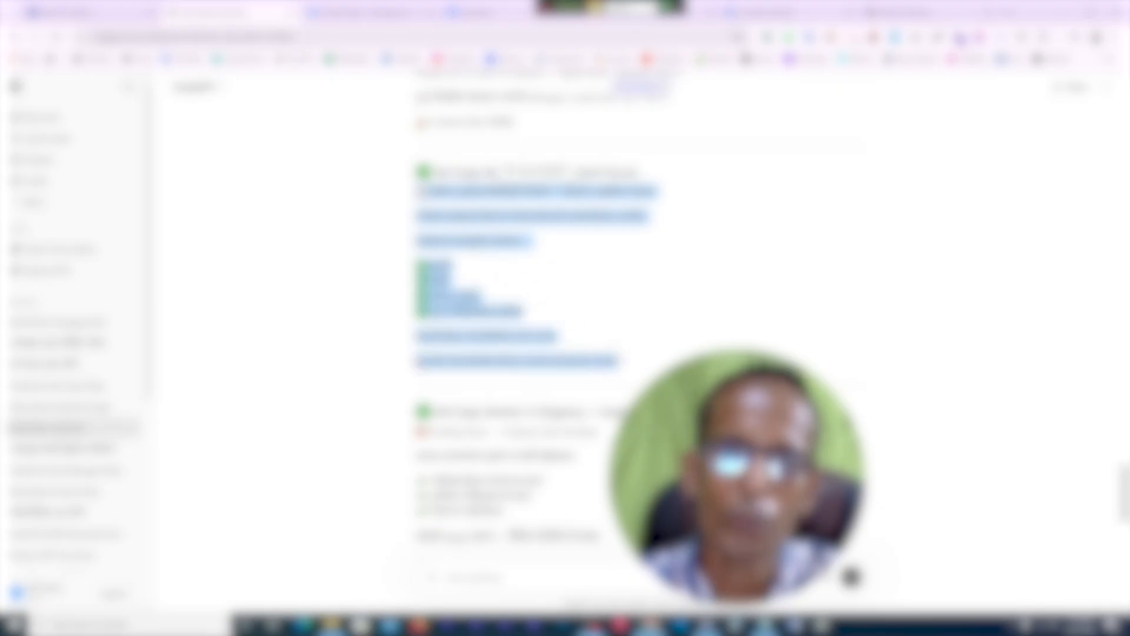
pyautogui.rightClick(500, 255)
pyautogui.click(518, 268)
pyautogui.click(368, 12)
pyautogui.rightClick(300, 172)
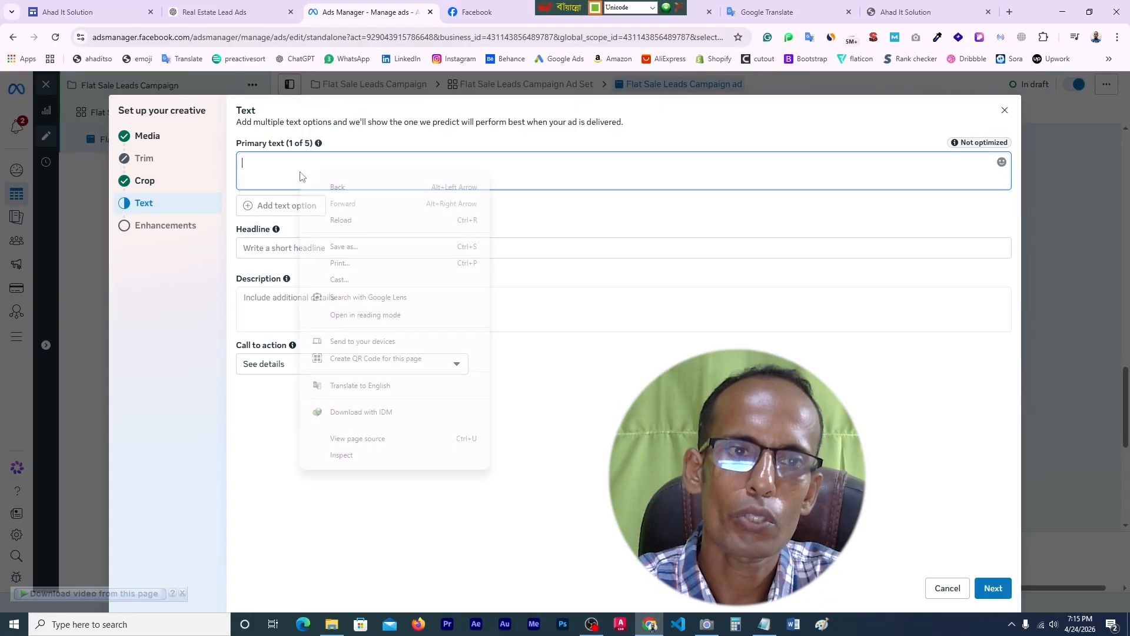
pyautogui.click(278, 176)
pyautogui.hotkey('ctrl', 'v')
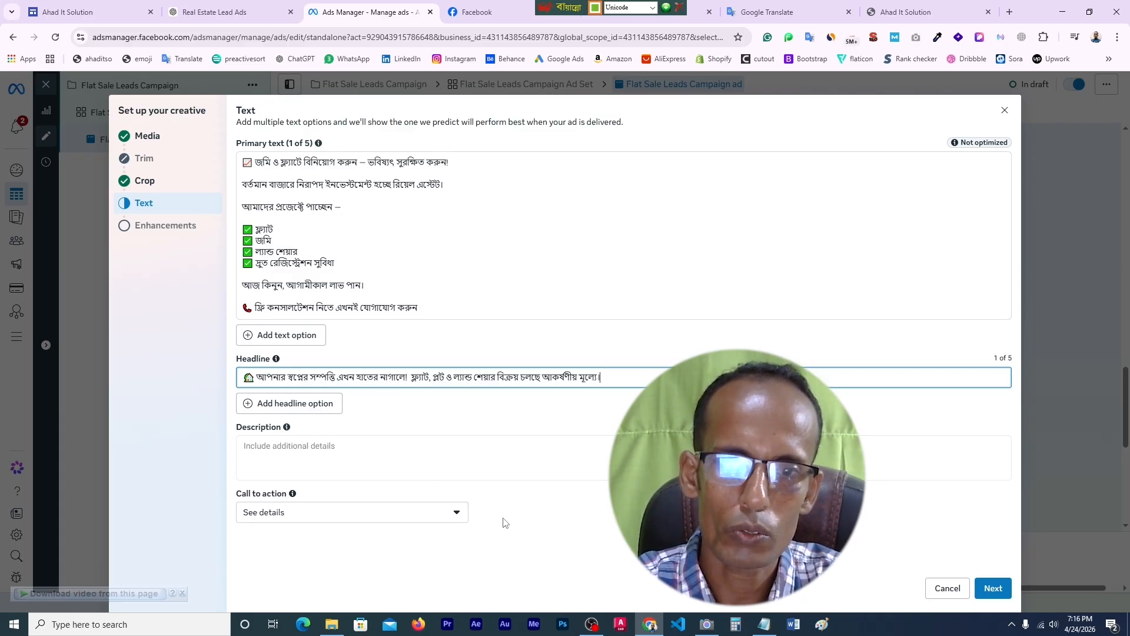
# - Set the creative's call to action to Get quote and finish the setup with the default enhancements
pyautogui.click(459, 520)
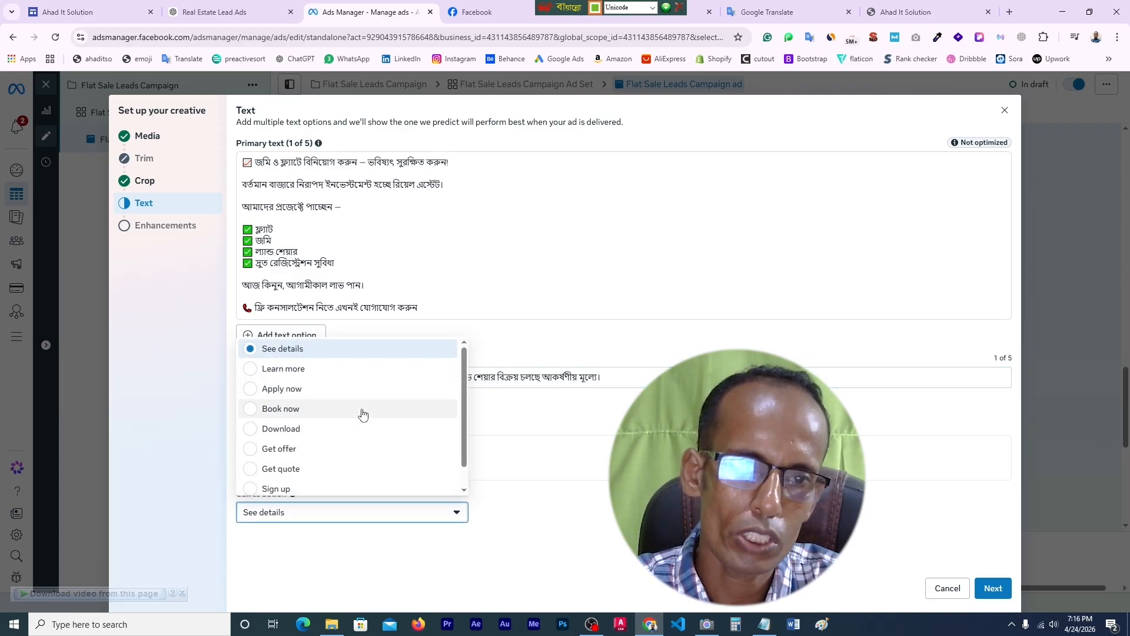
pyautogui.scroll(-1, 362, 413)
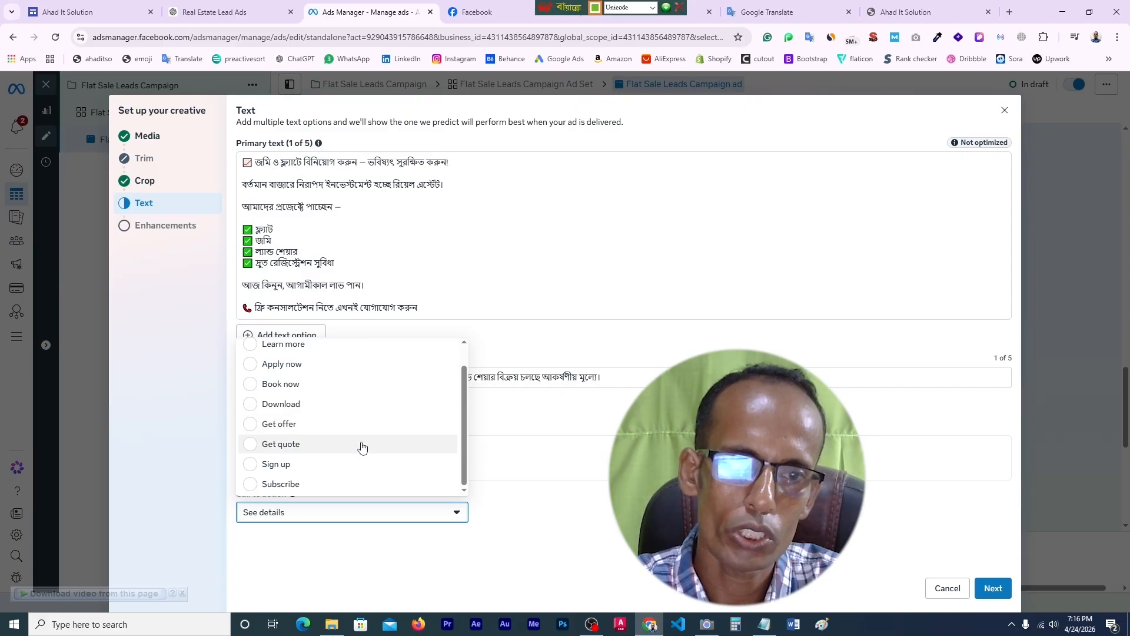
pyautogui.click(253, 447)
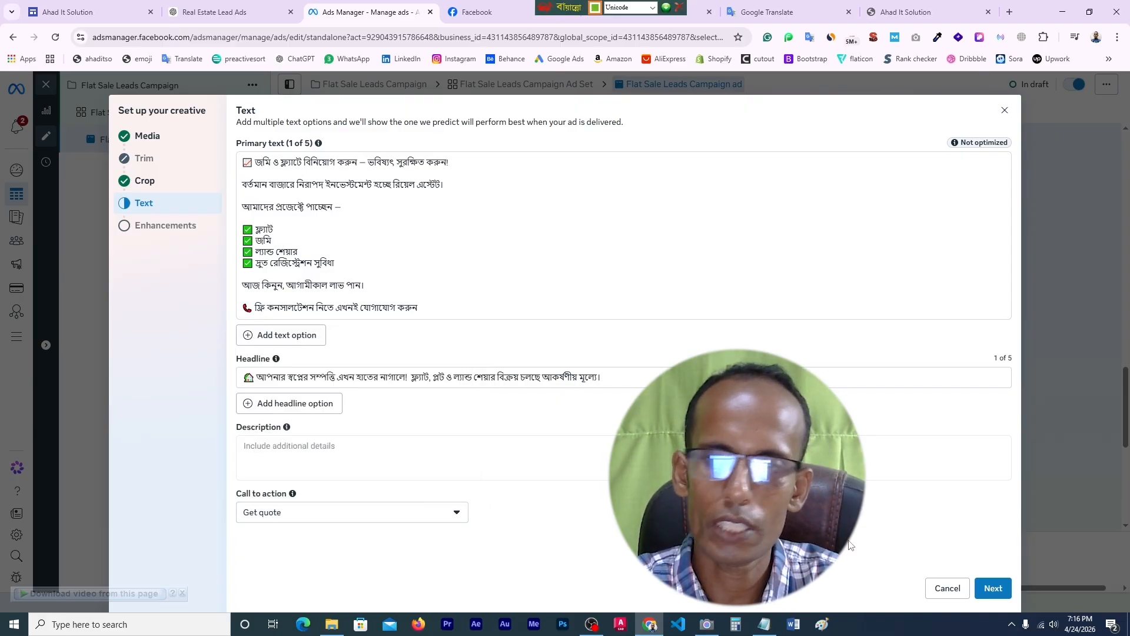
pyautogui.click(994, 588)
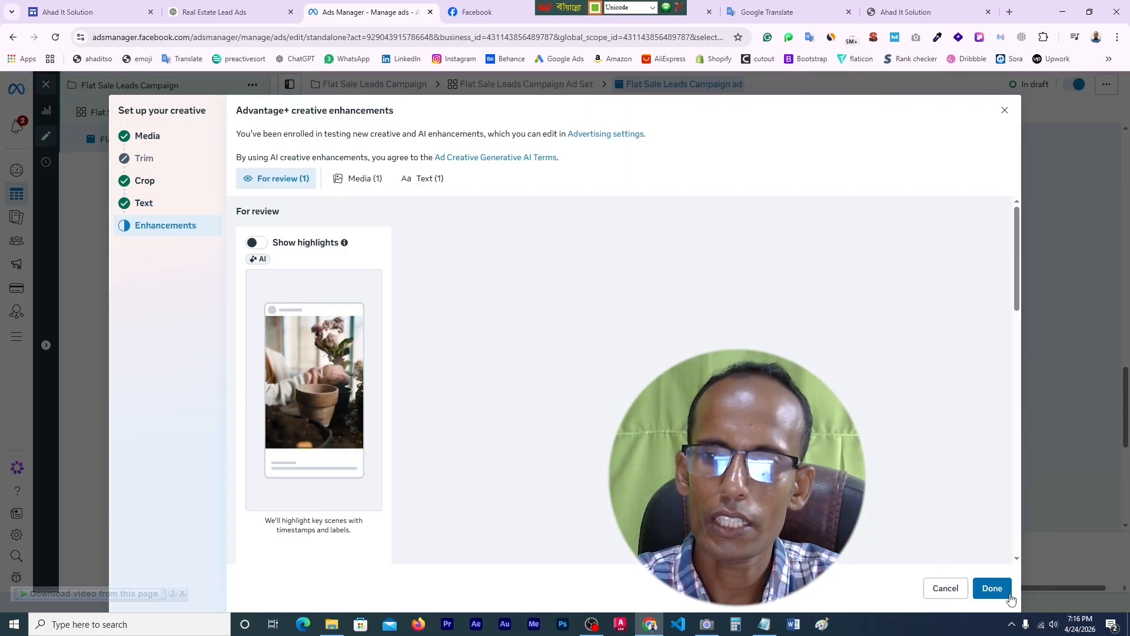
pyautogui.click(995, 589)
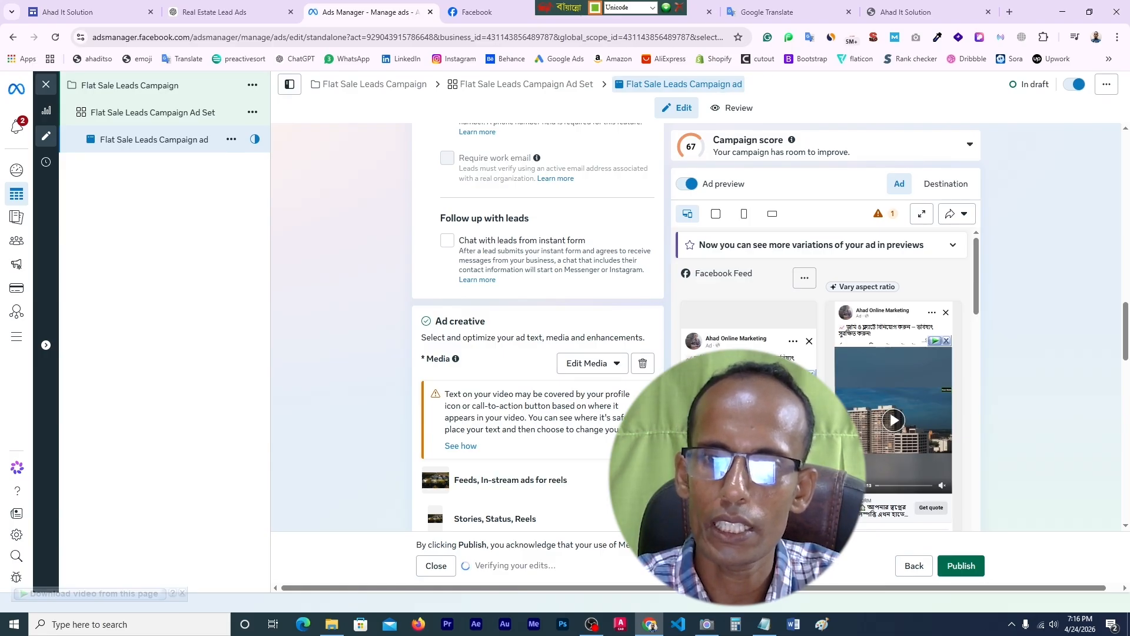
# - Clear the headline text in the ad creative
pyautogui.scroll(-1, 726, 312)
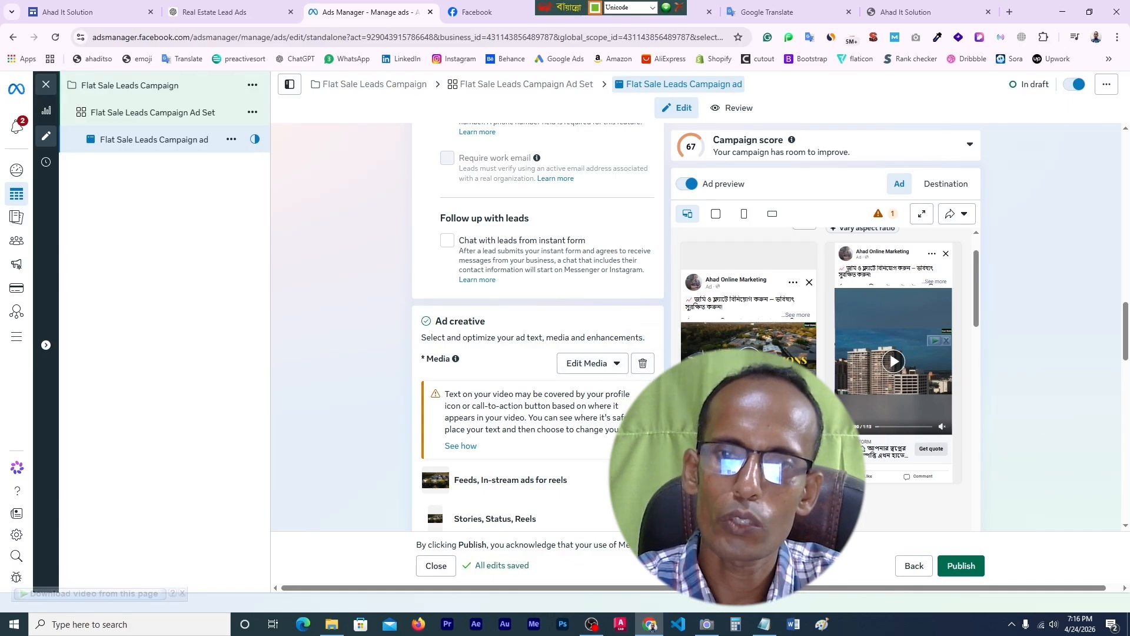
pyautogui.scroll(-5, 511, 424)
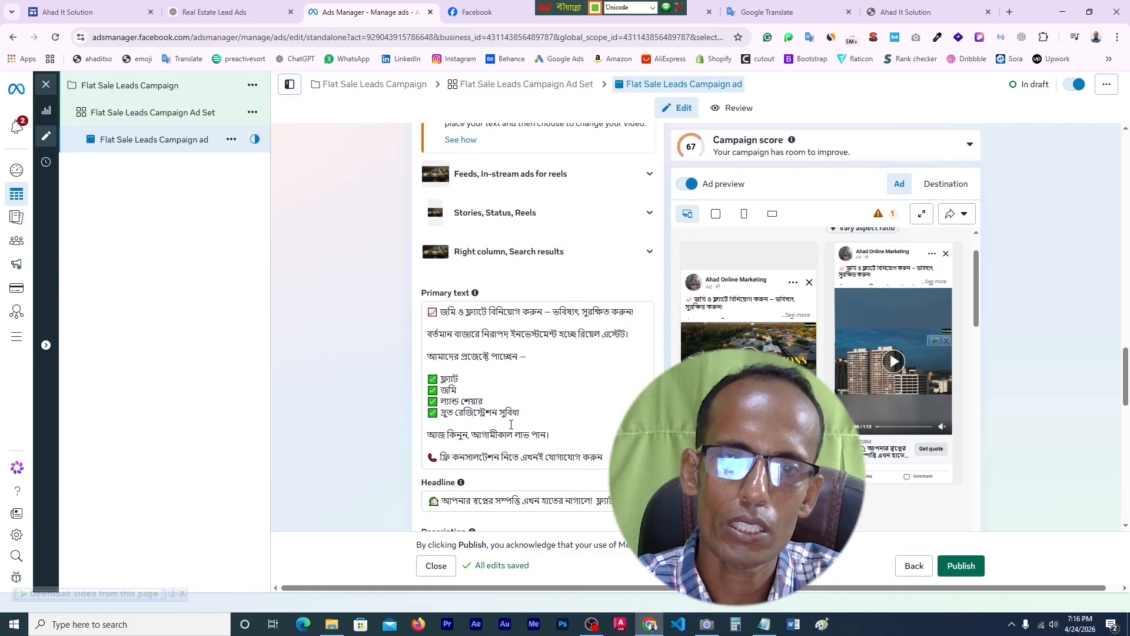
pyautogui.scroll(-2, 561, 428)
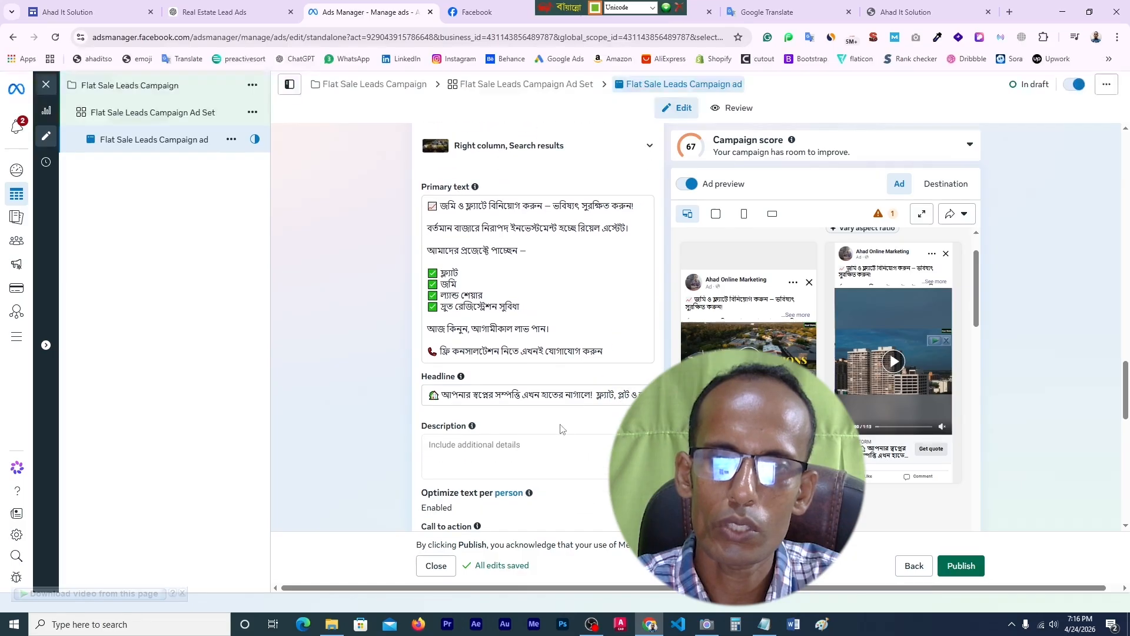
pyautogui.click(521, 398)
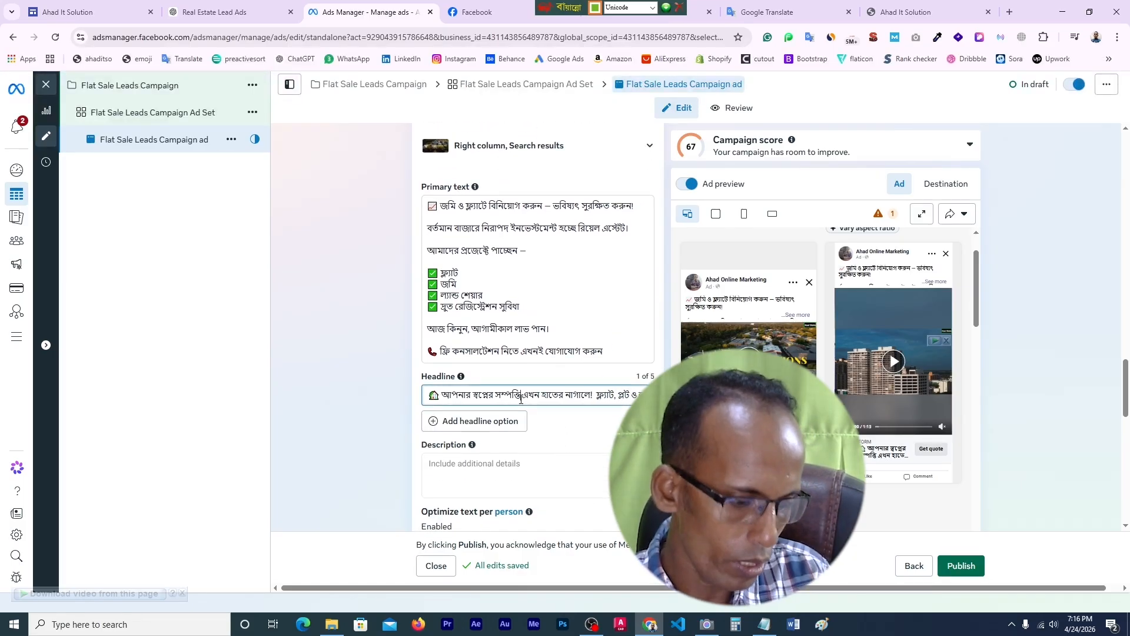
pyautogui.hotkey('ctrl', 'a')
pyautogui.press('BackSpace')
# - Insert "🏡 আপনার স্বপ্নের সম্পত্তি এখন হাতের নাগালে! ফ্ল্যাট, প্লট ও ল্যান্ড শেয়ার বিক্রয় চলছে আকর্ষণীয় মূল্যে।" at the start of the primary text
pyautogui.scroll(1, 447, 295)
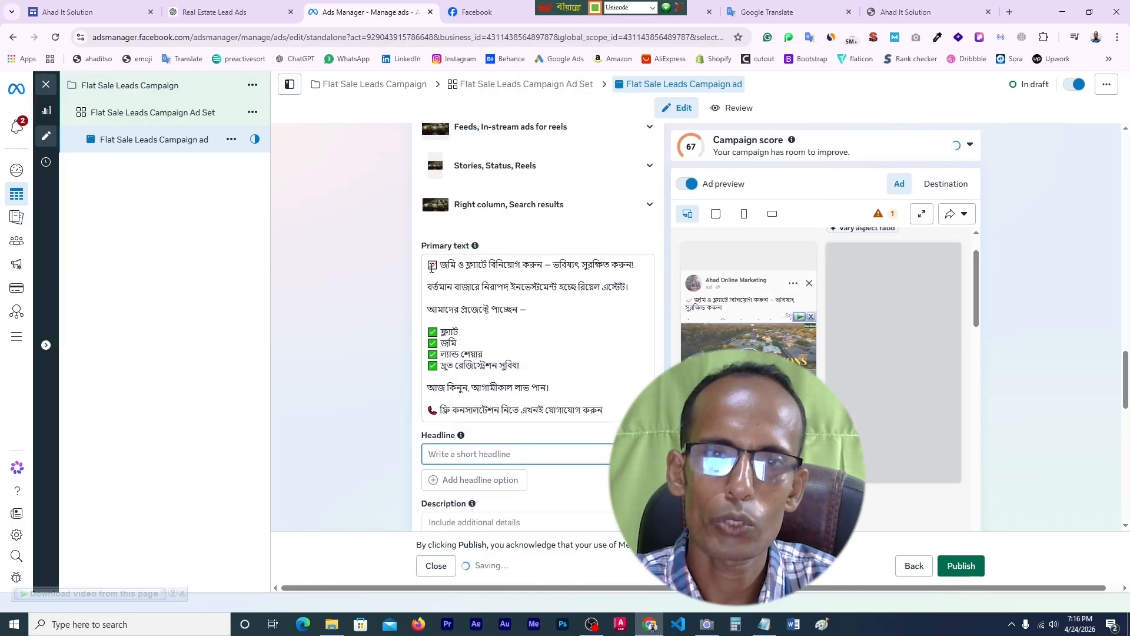
pyautogui.click(431, 268)
pyautogui.write('🏡 আপনার স্বপ্নের সম্পত্তি এখন হাতের নাগালে!  ফ্ল্যাট, প্লট ও ল্যান্ড শেয়ার বিক্রয় চলছে আকর্ষণীয় মূল্যে।')
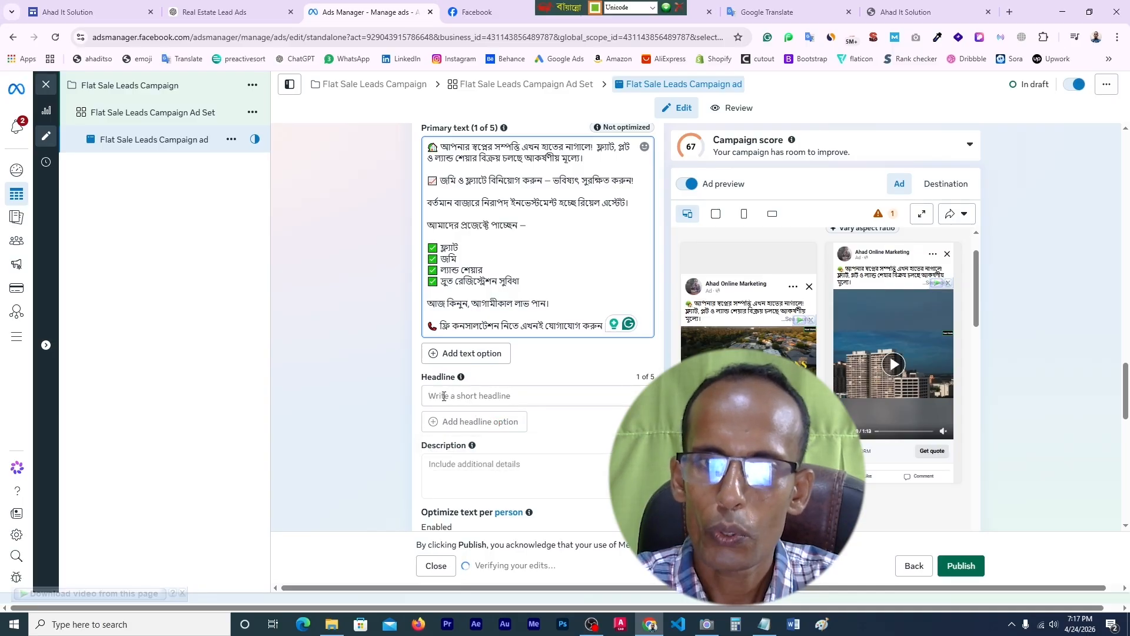
# - Set the ad's headline to "বিস্তারিত জানতে ফরম টি পূরণ করুন" and its call to action to Learn more
pyautogui.click(445, 396)
pyautogui.write('বিস্তারিত জানতে ফরম টি পূরণ করুন')
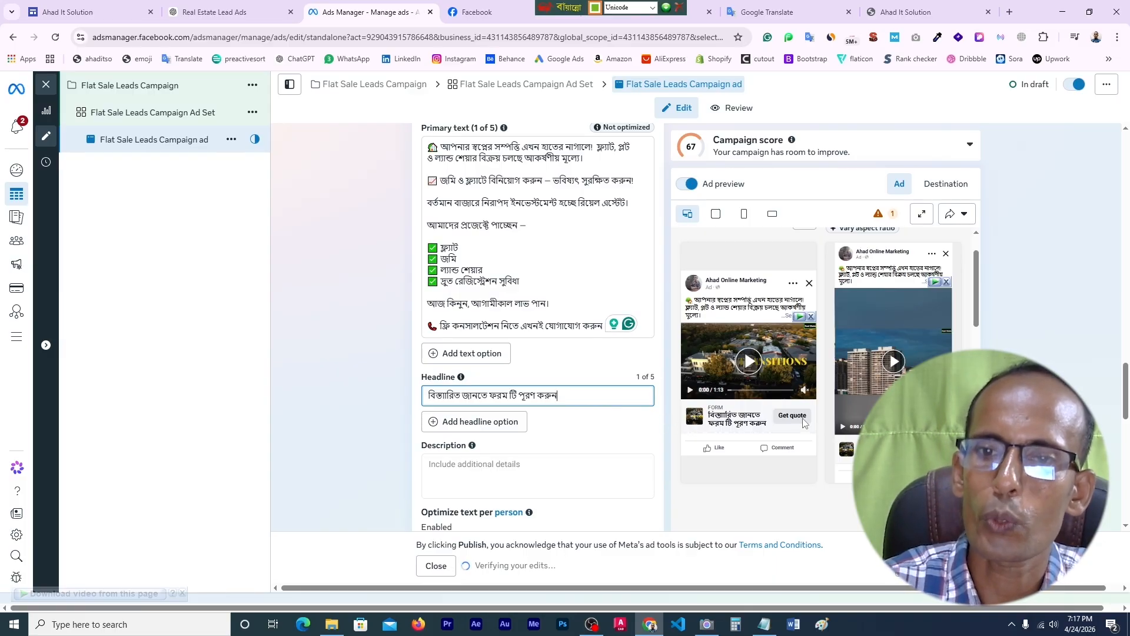
pyautogui.scroll(-4, 585, 414)
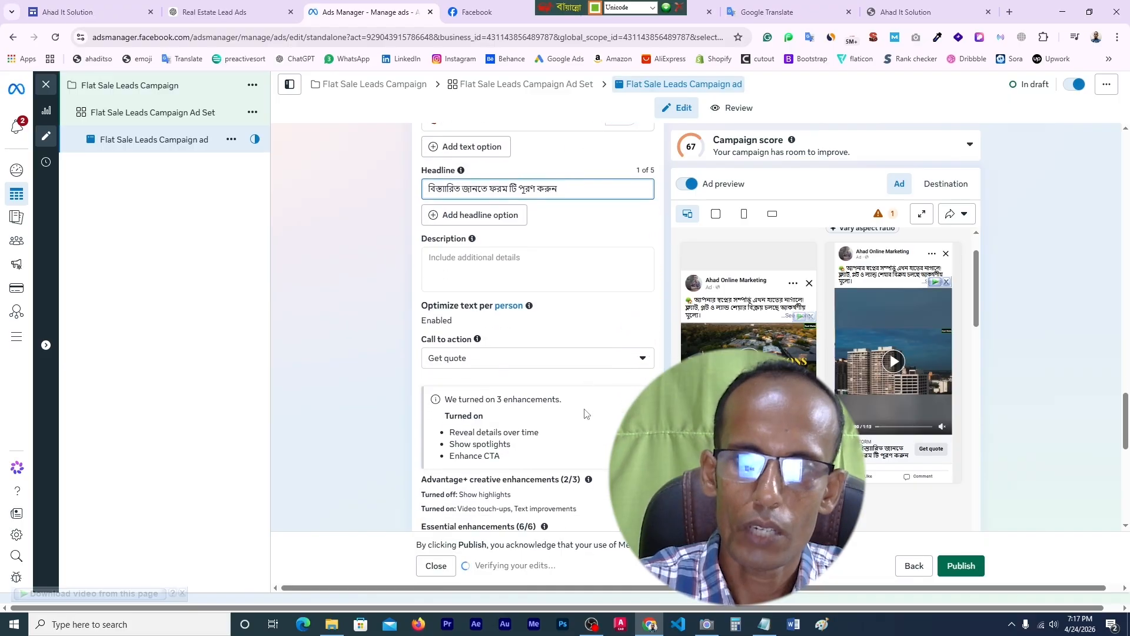
pyautogui.scroll(-1, 586, 414)
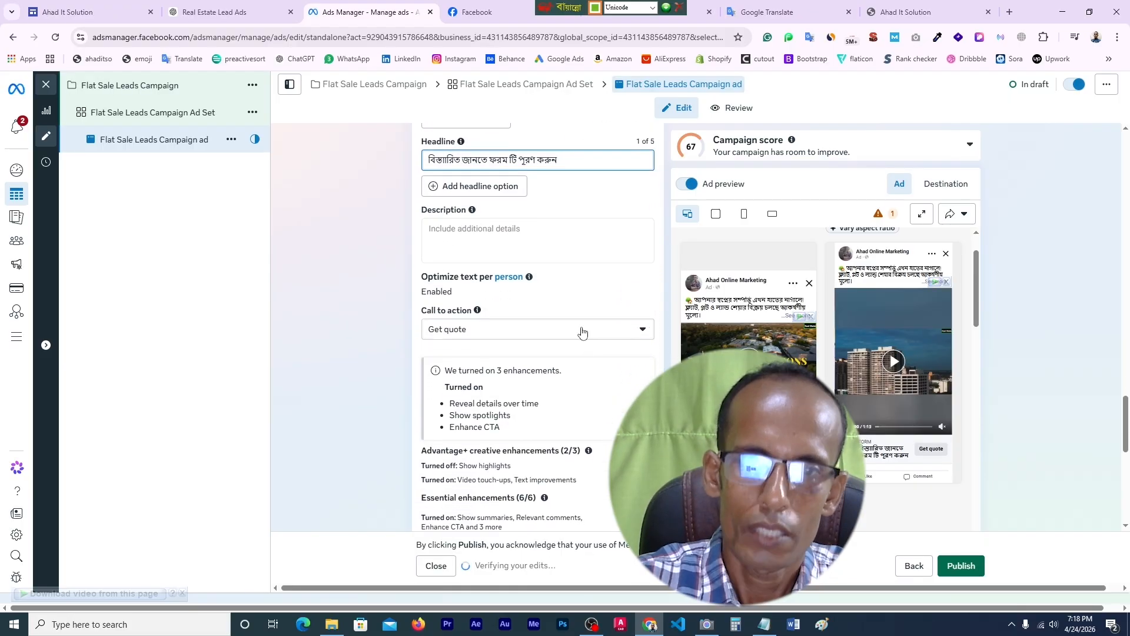
pyautogui.click(646, 334)
pyautogui.scroll(-1, 524, 413)
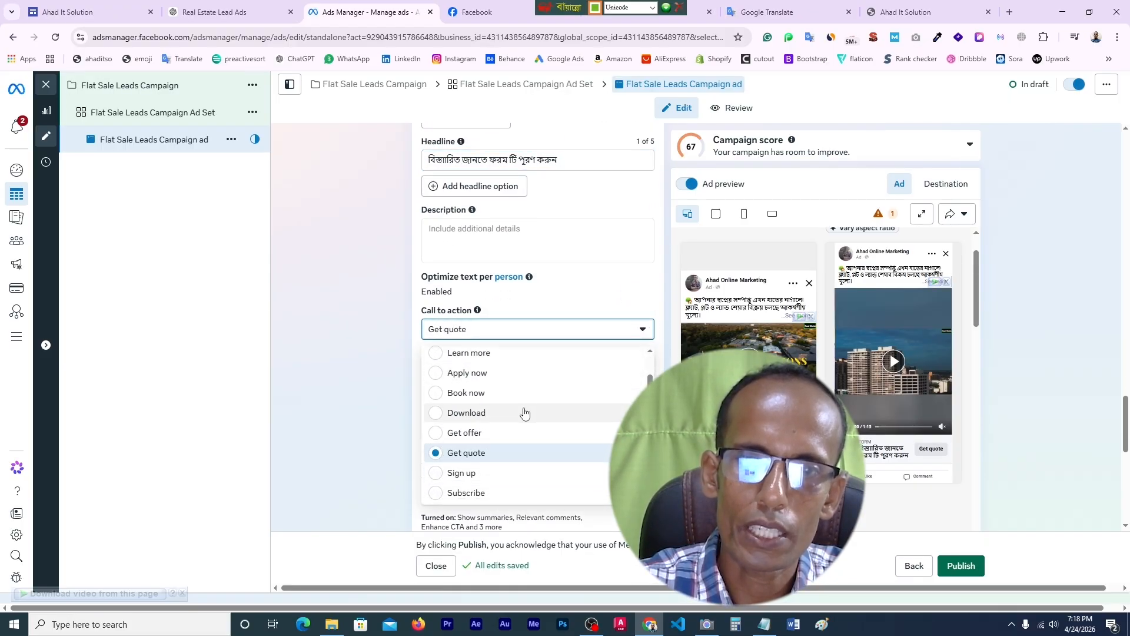
pyautogui.scroll(1, 524, 413)
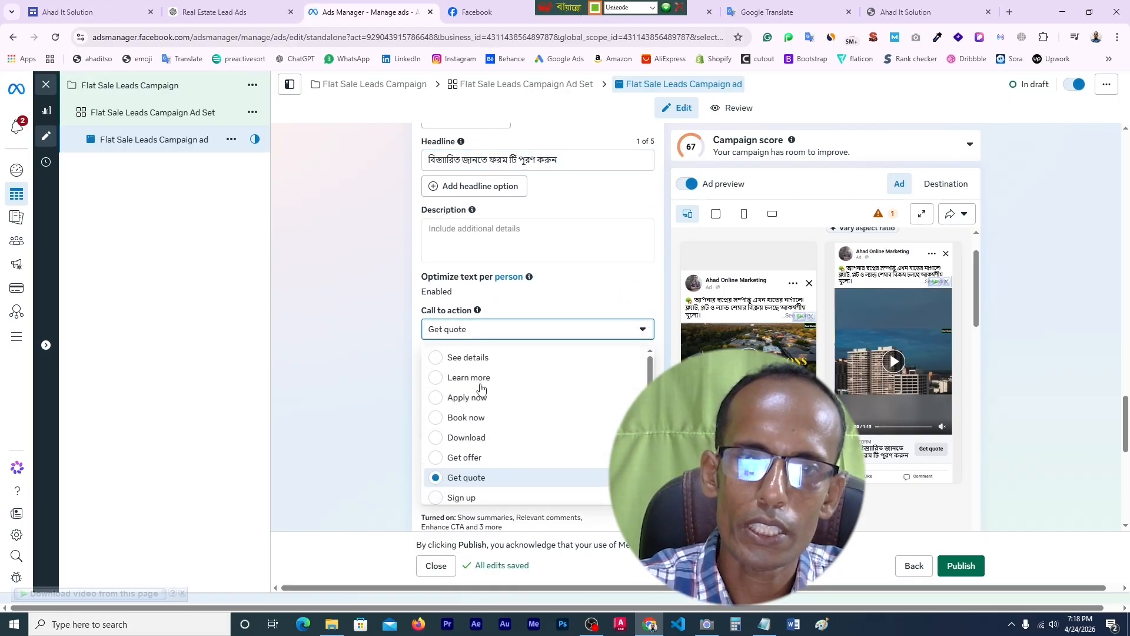
pyautogui.click(435, 383)
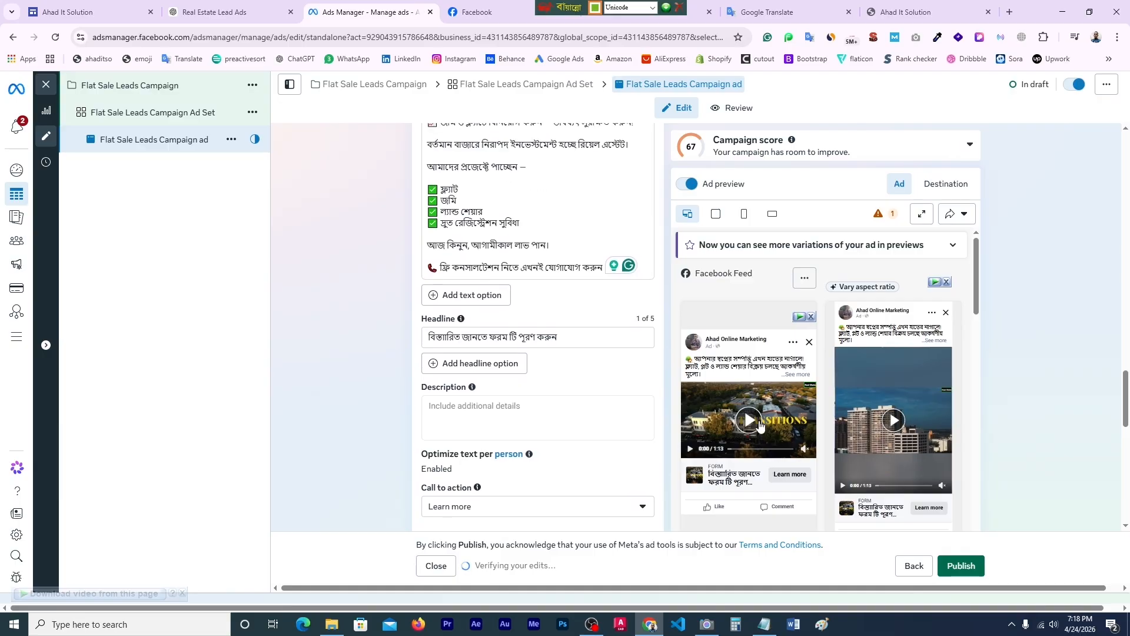
pyautogui.scroll(3, 993, 396)
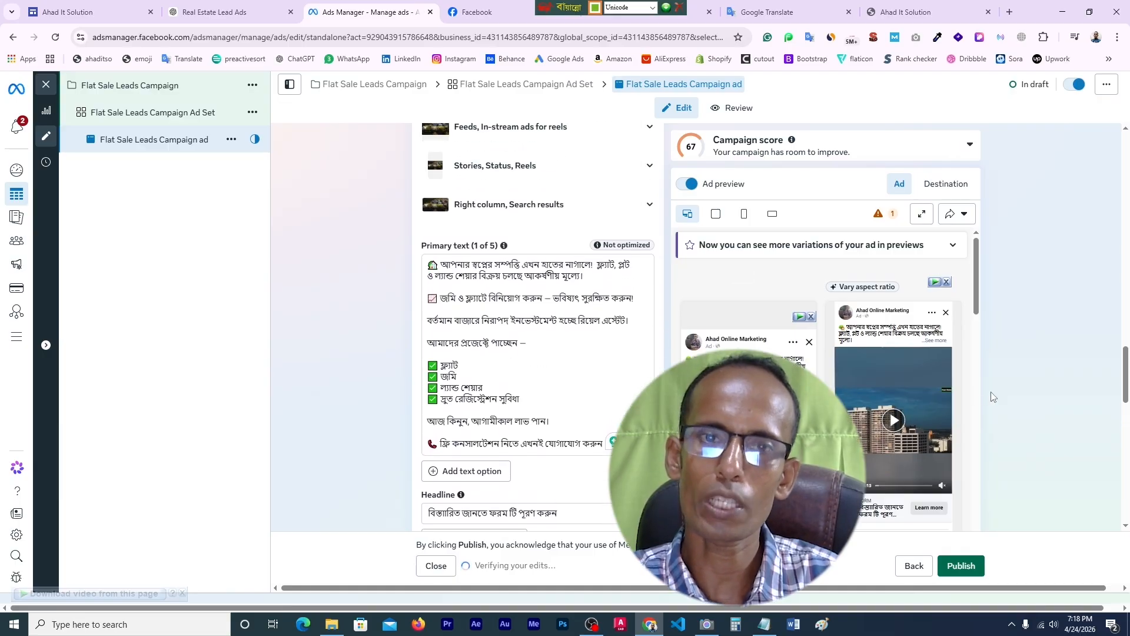
pyautogui.scroll(4, 993, 396)
pyautogui.scroll(-3, 993, 396)
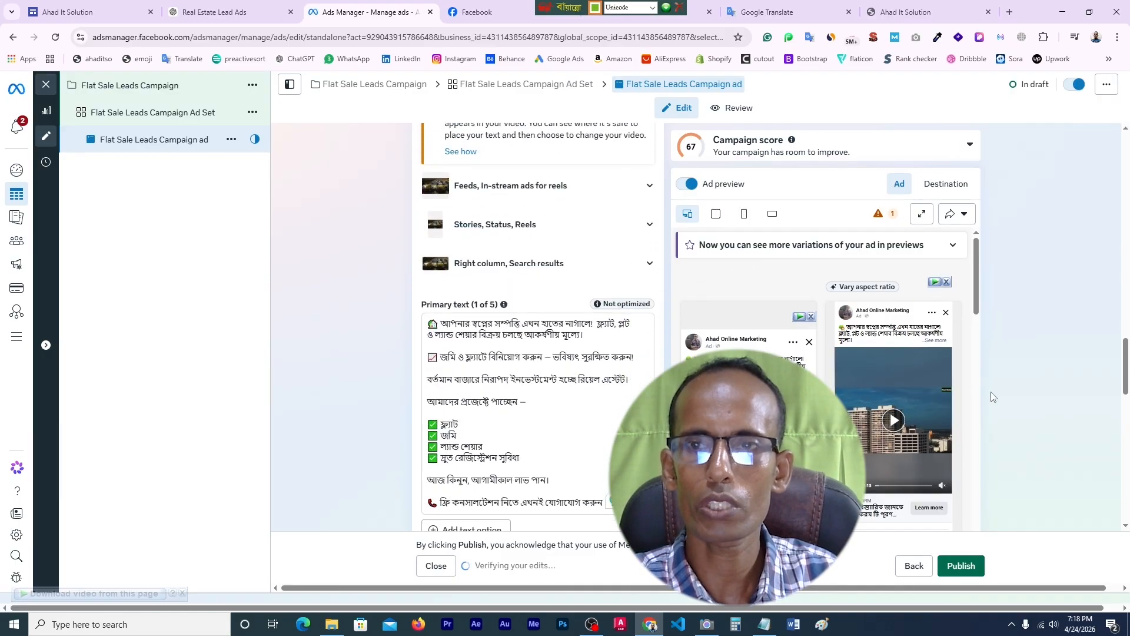